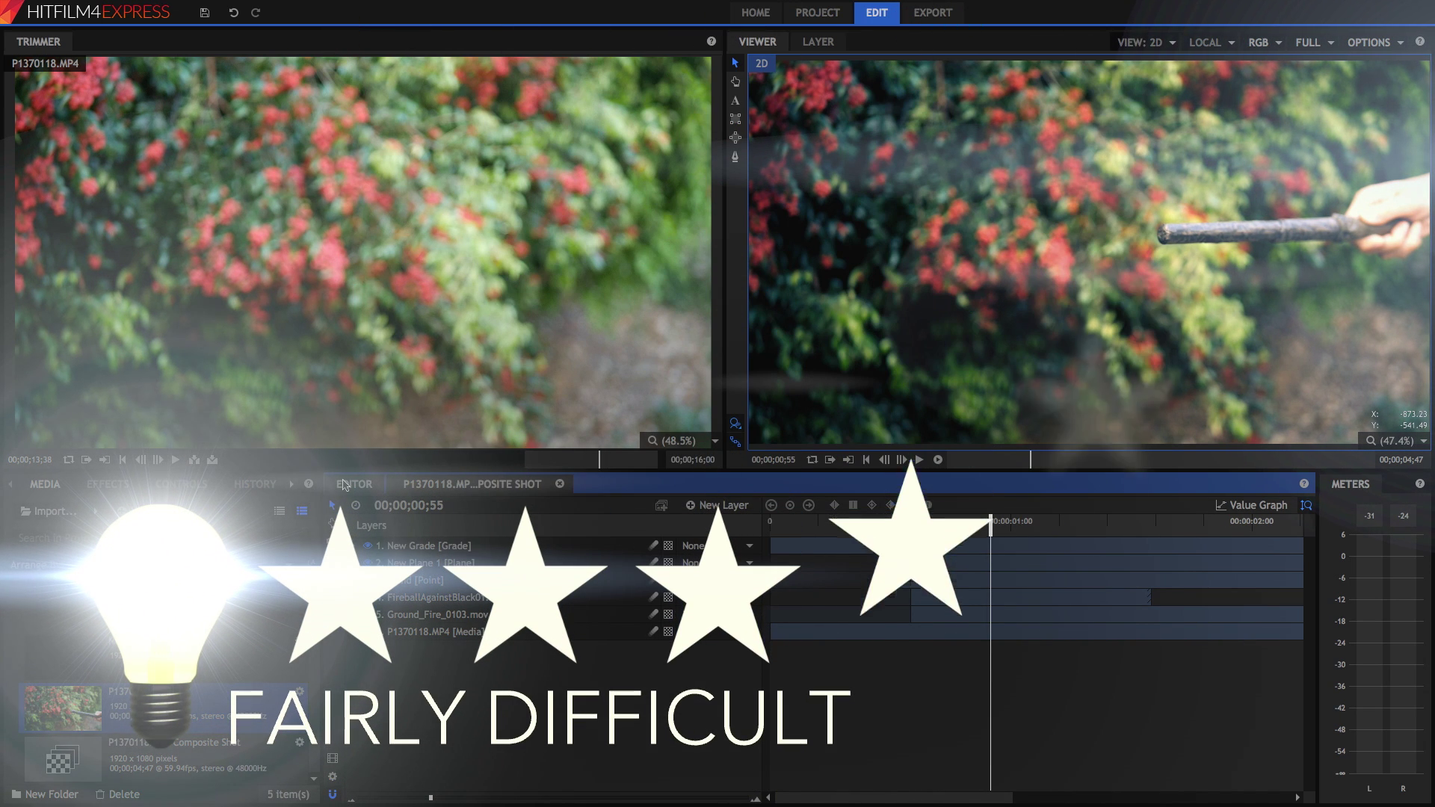
Scrub through the P1370118.MP4 clip on the editor timeline and make a composite shot from it
click(344, 484)
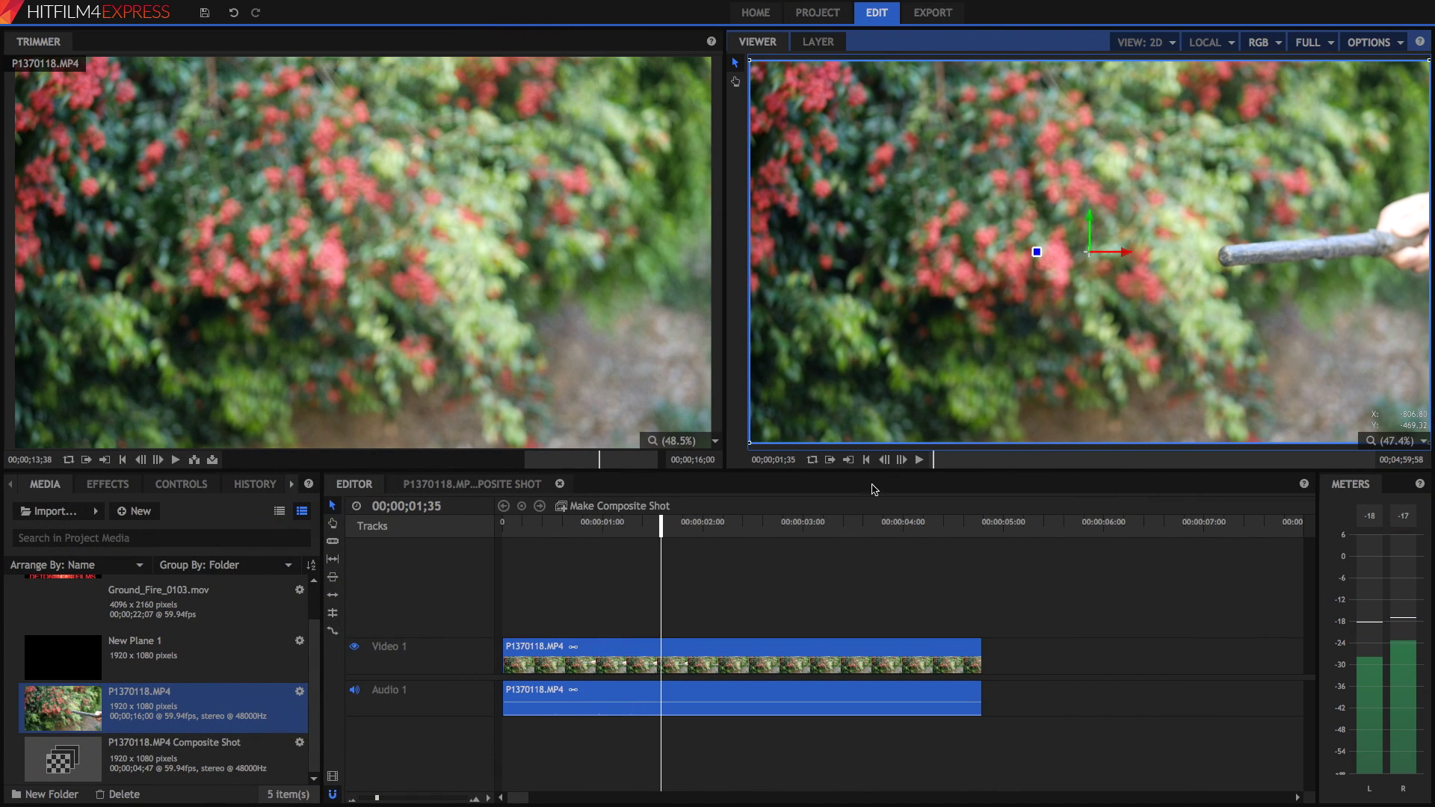
drag(515, 535, 951, 527)
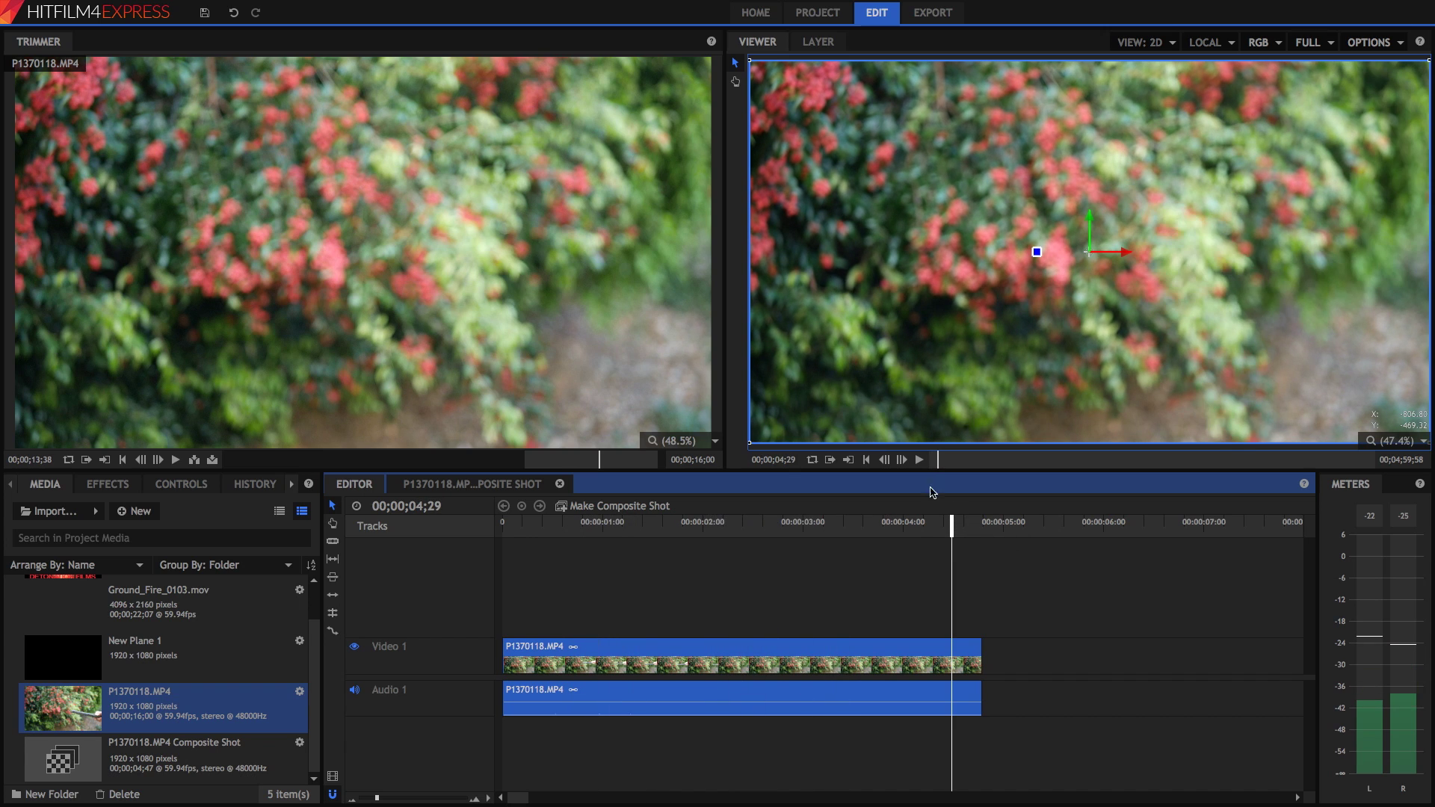
click(620, 508)
click(805, 446)
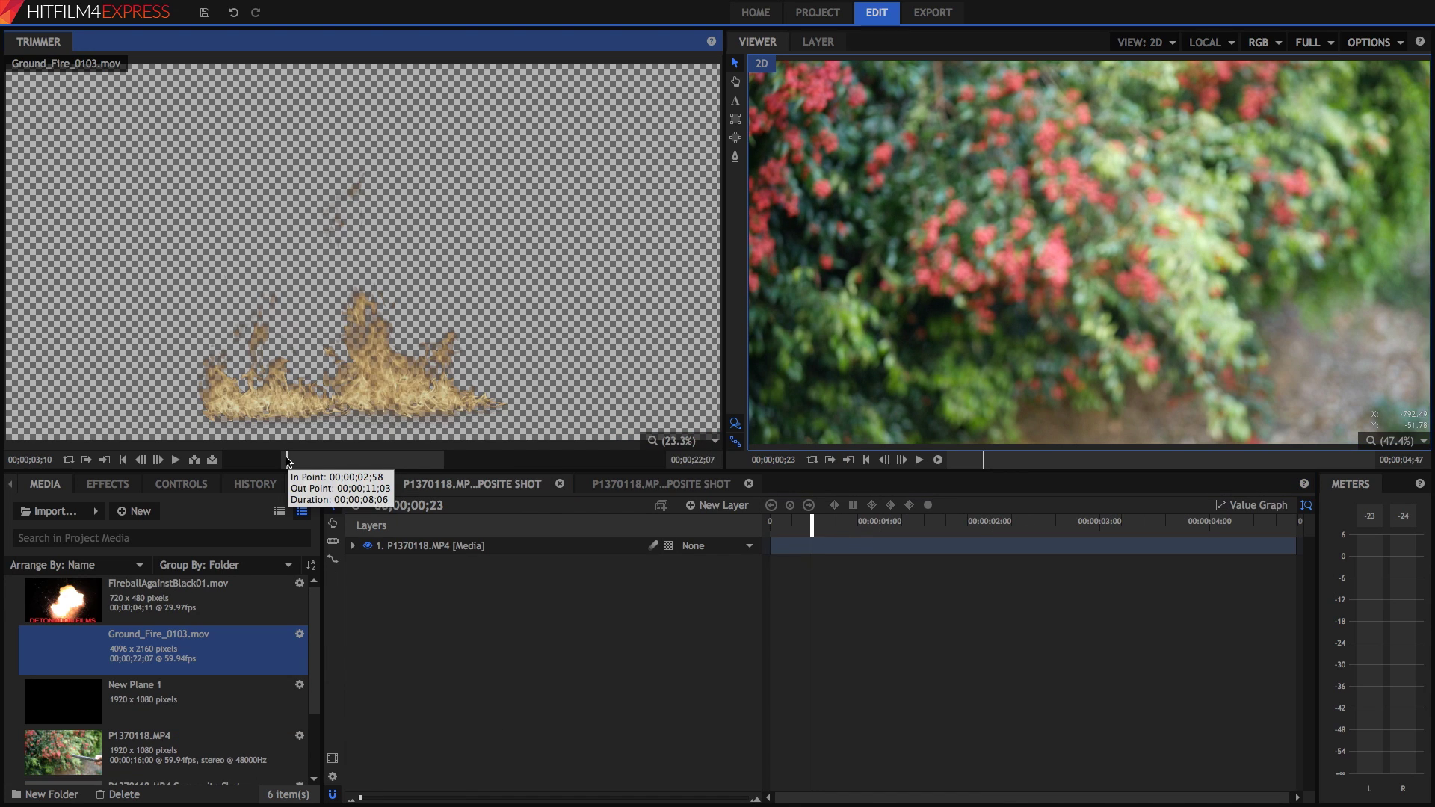
Preview the Ground_Fire_0103.mov and FireballAgainstBlack01.mov clips to examine the flames and sparks
drag(290, 461, 313, 461)
click(352, 459)
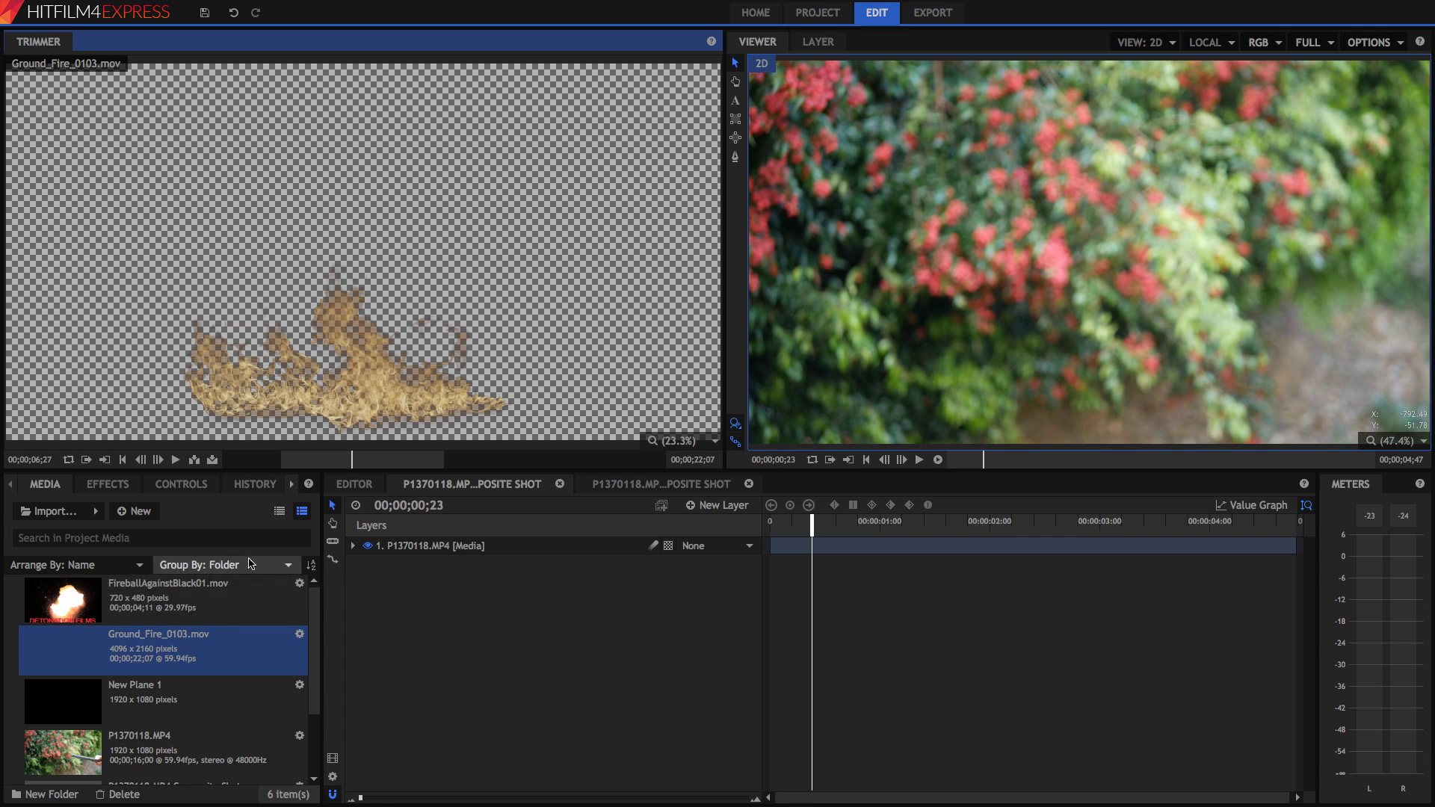
drag(270, 461, 340, 461)
key(Up)
drag(243, 461, 219, 463)
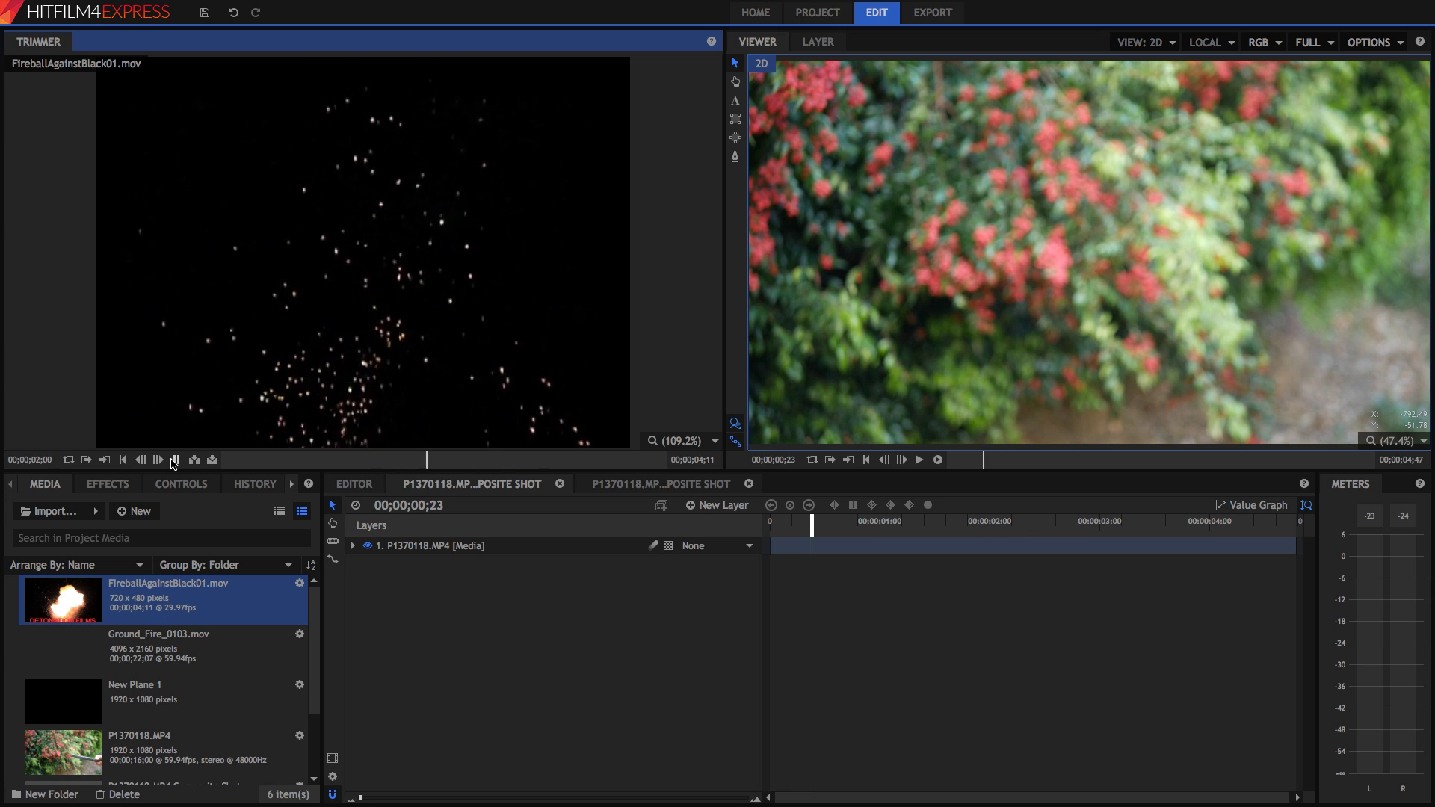
click(175, 460)
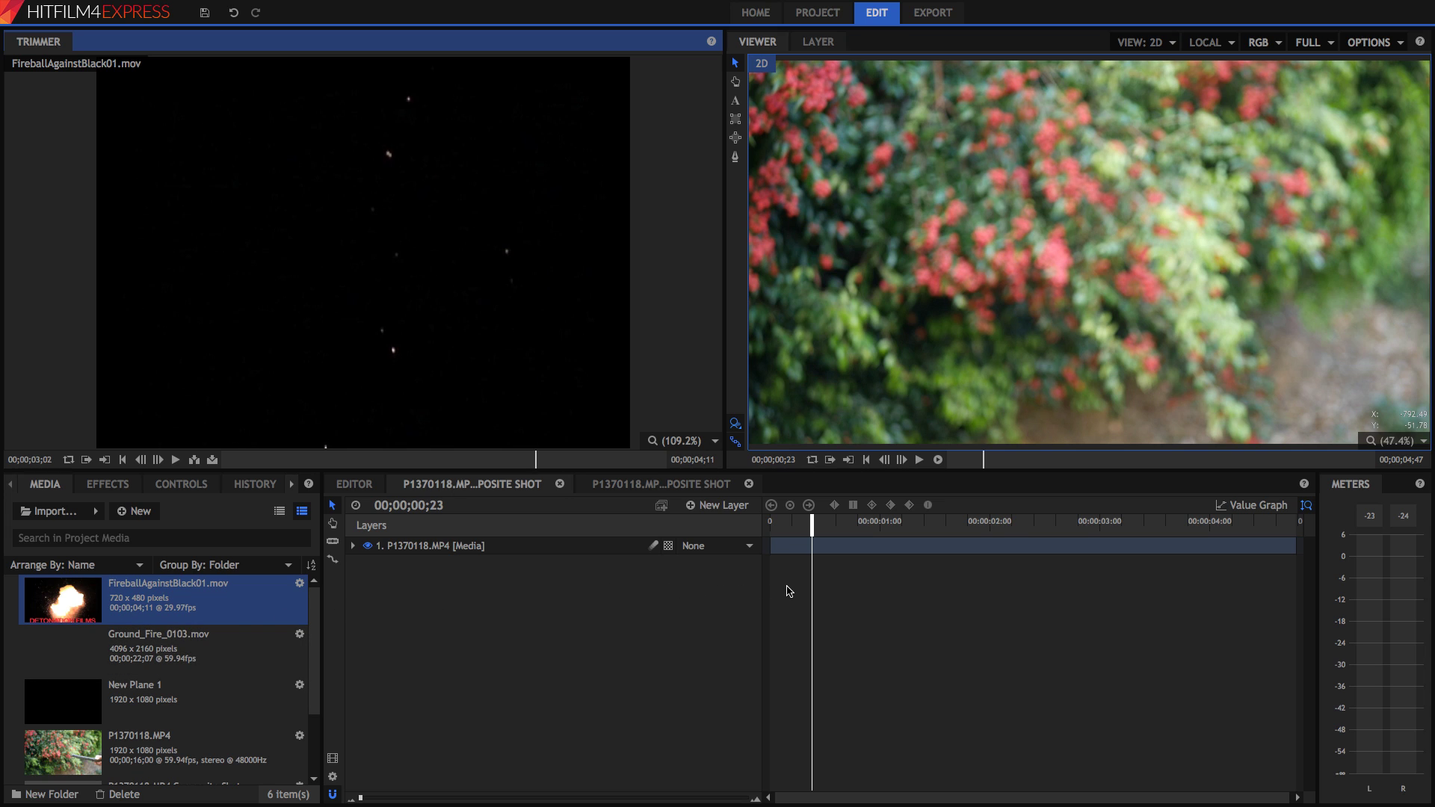
Play the start of the composite shot up to the wand's entrance and switch to the Compositing workspace
click(494, 540)
key(space)
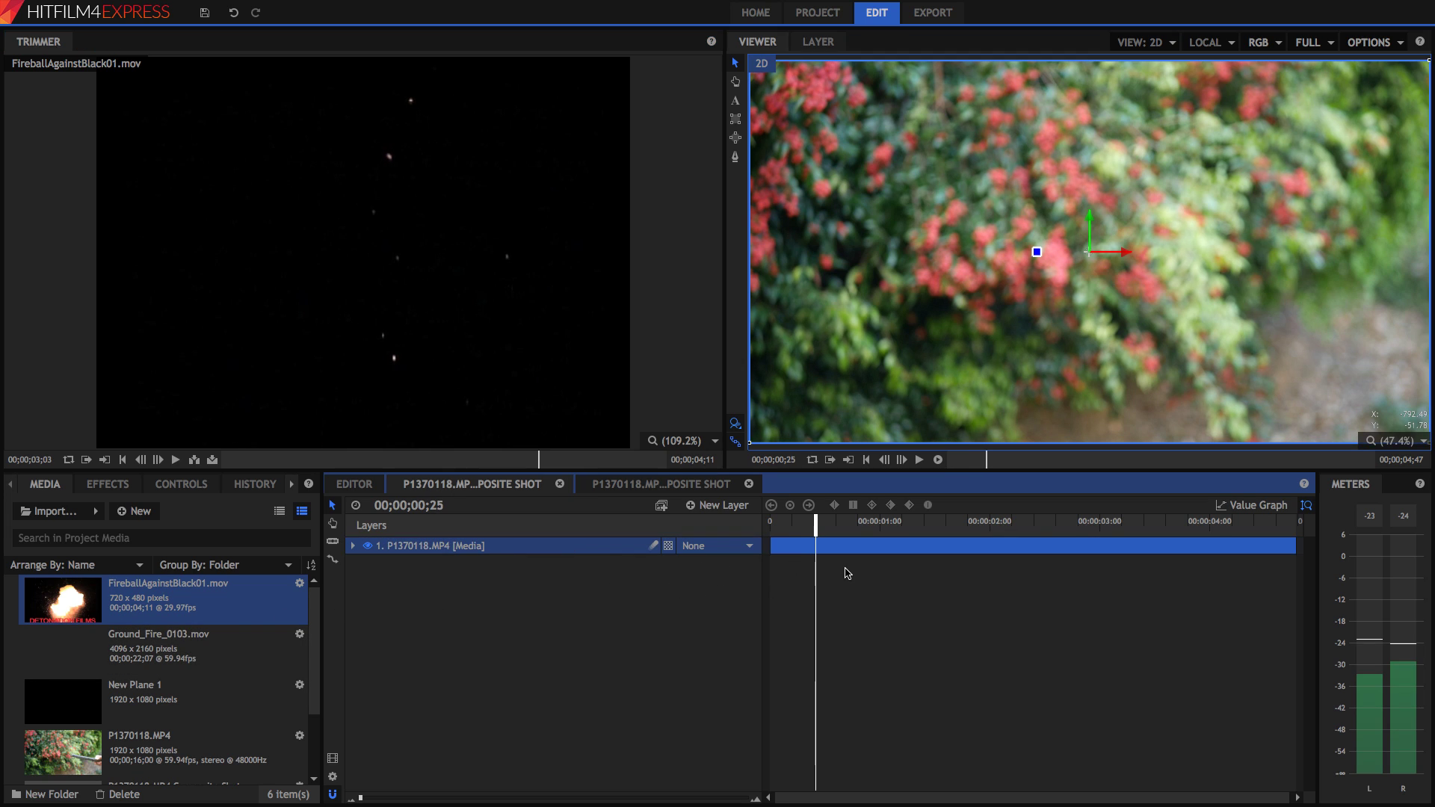
mouse_move(319, 4)
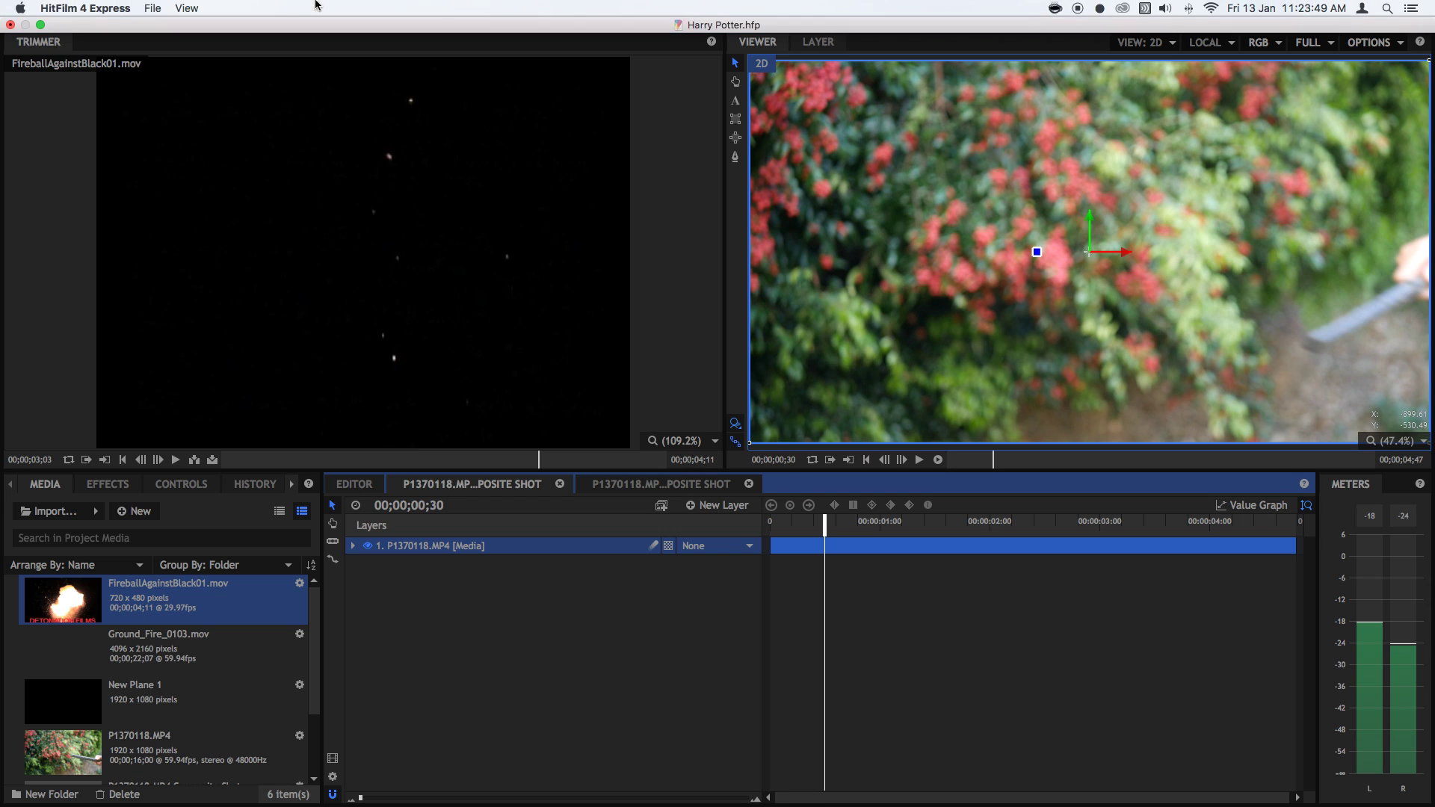
click(184, 8)
mouse_move(203, 112)
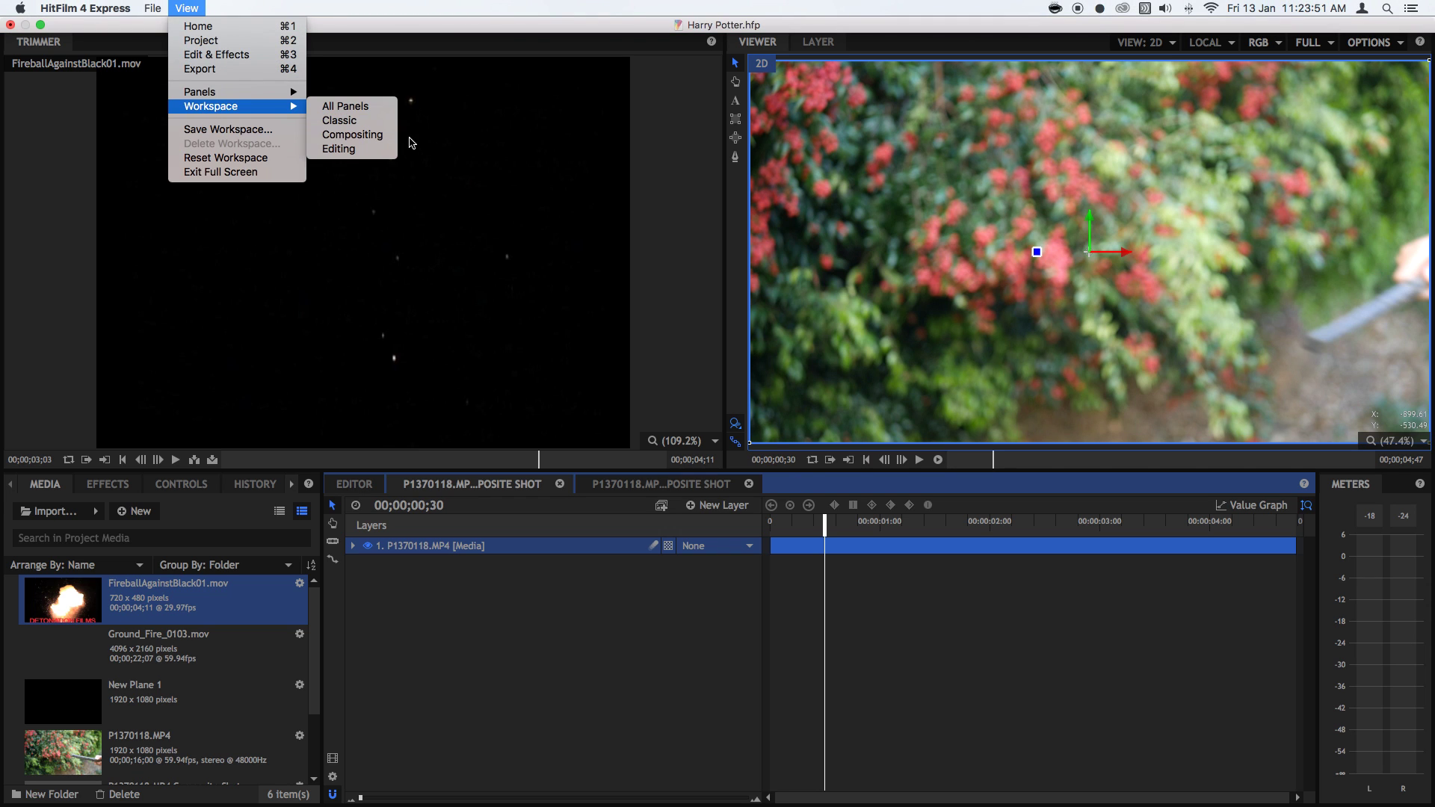
click(387, 136)
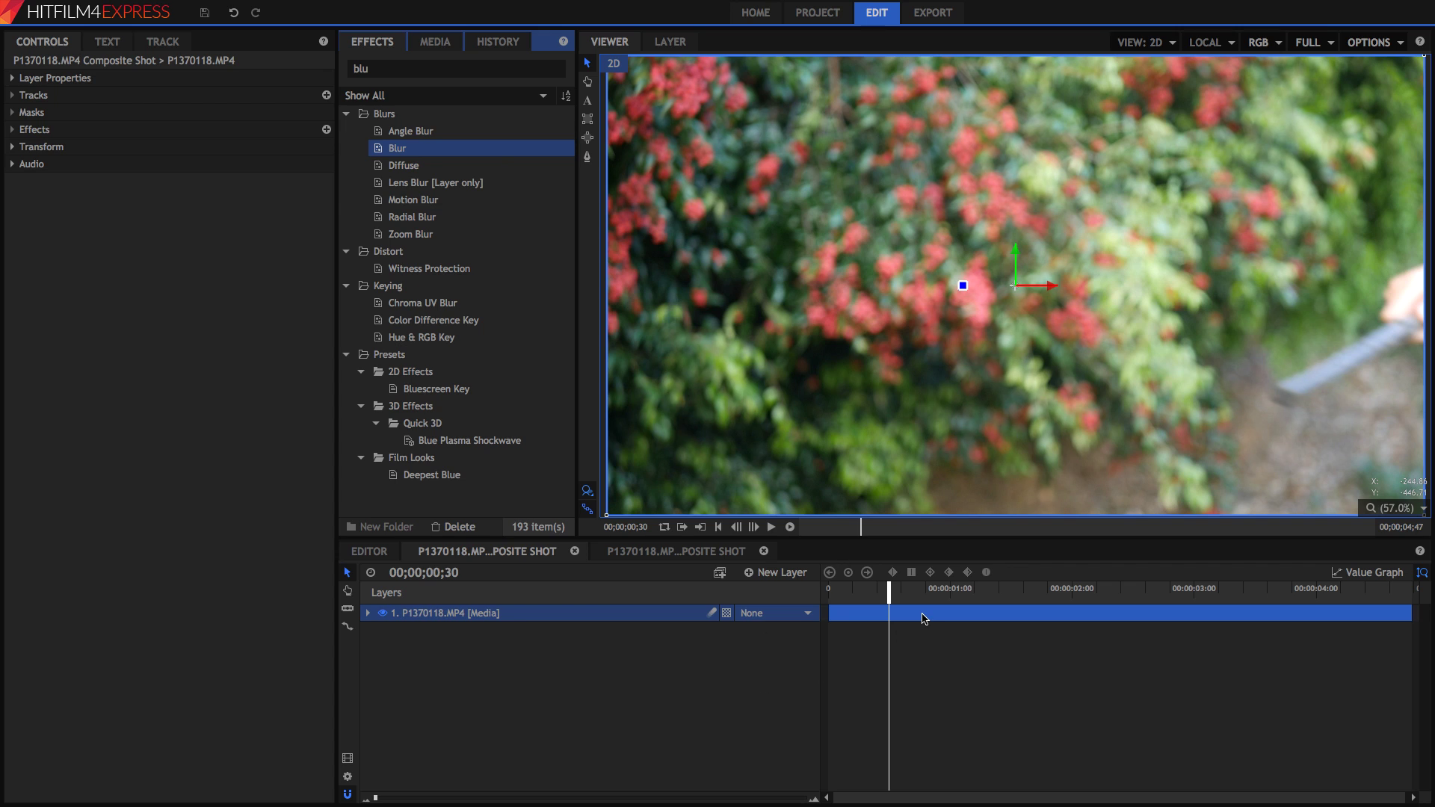
At 00;00;00;29, add a point layer to the composite shot and enable keyframing for its position
key(Left)
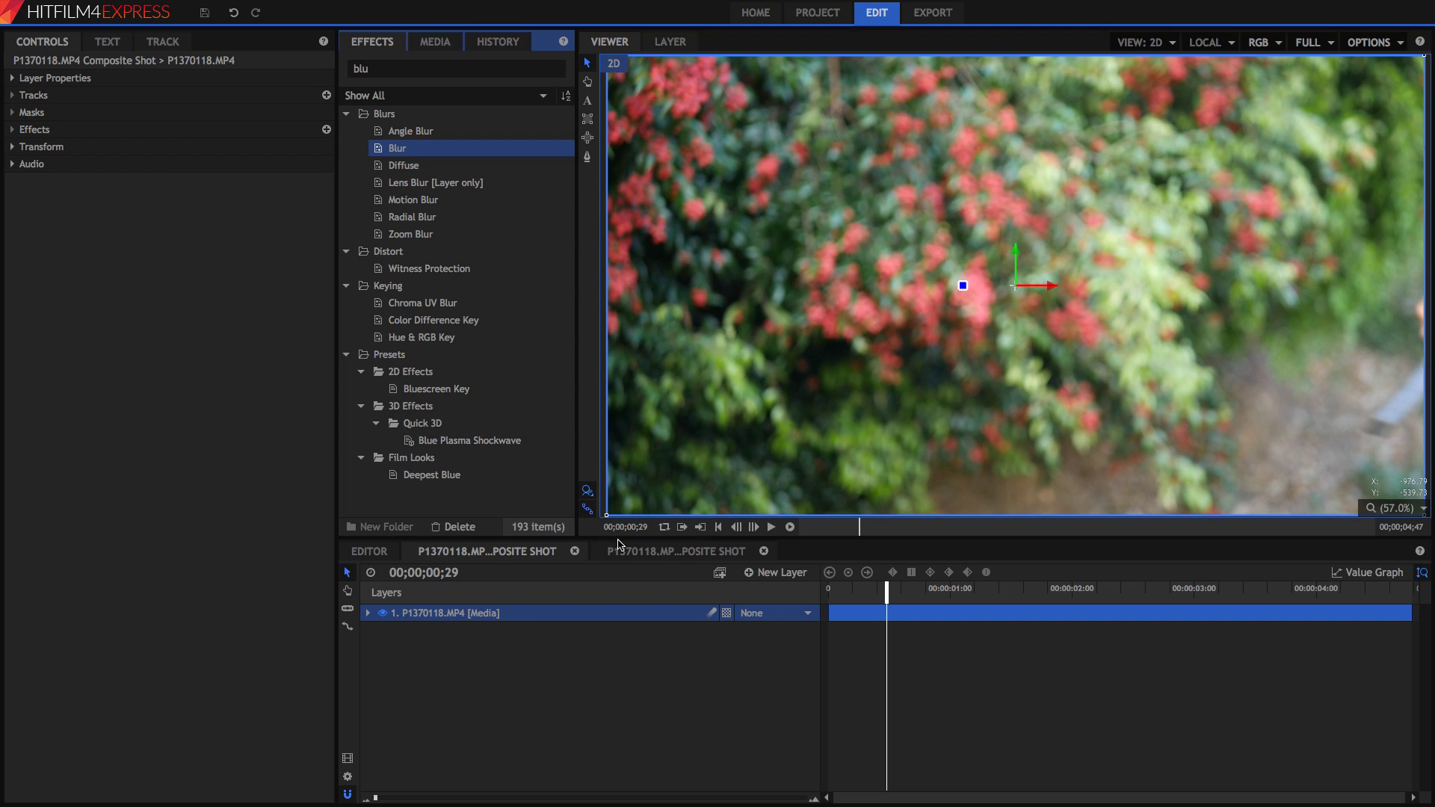
click(763, 574)
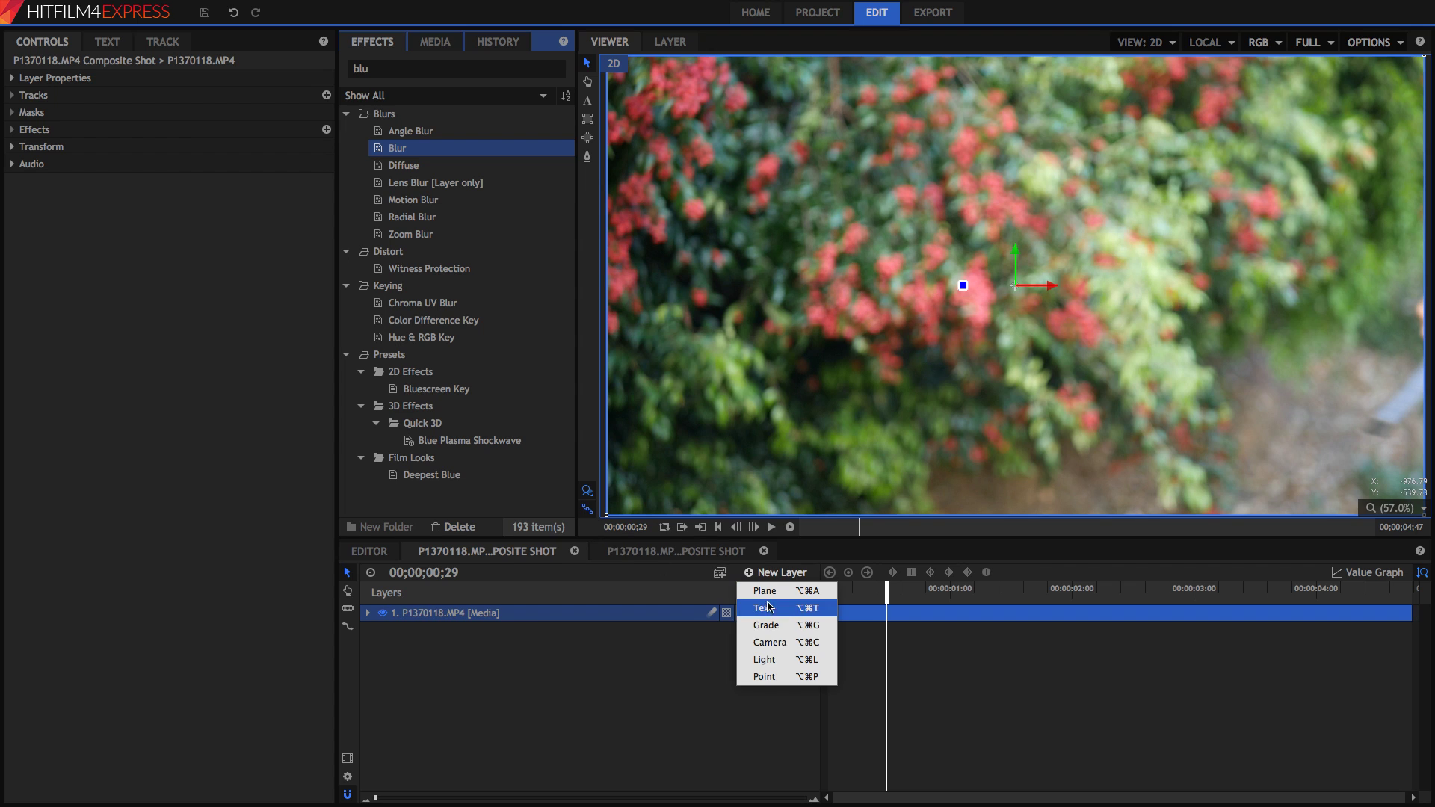
click(763, 677)
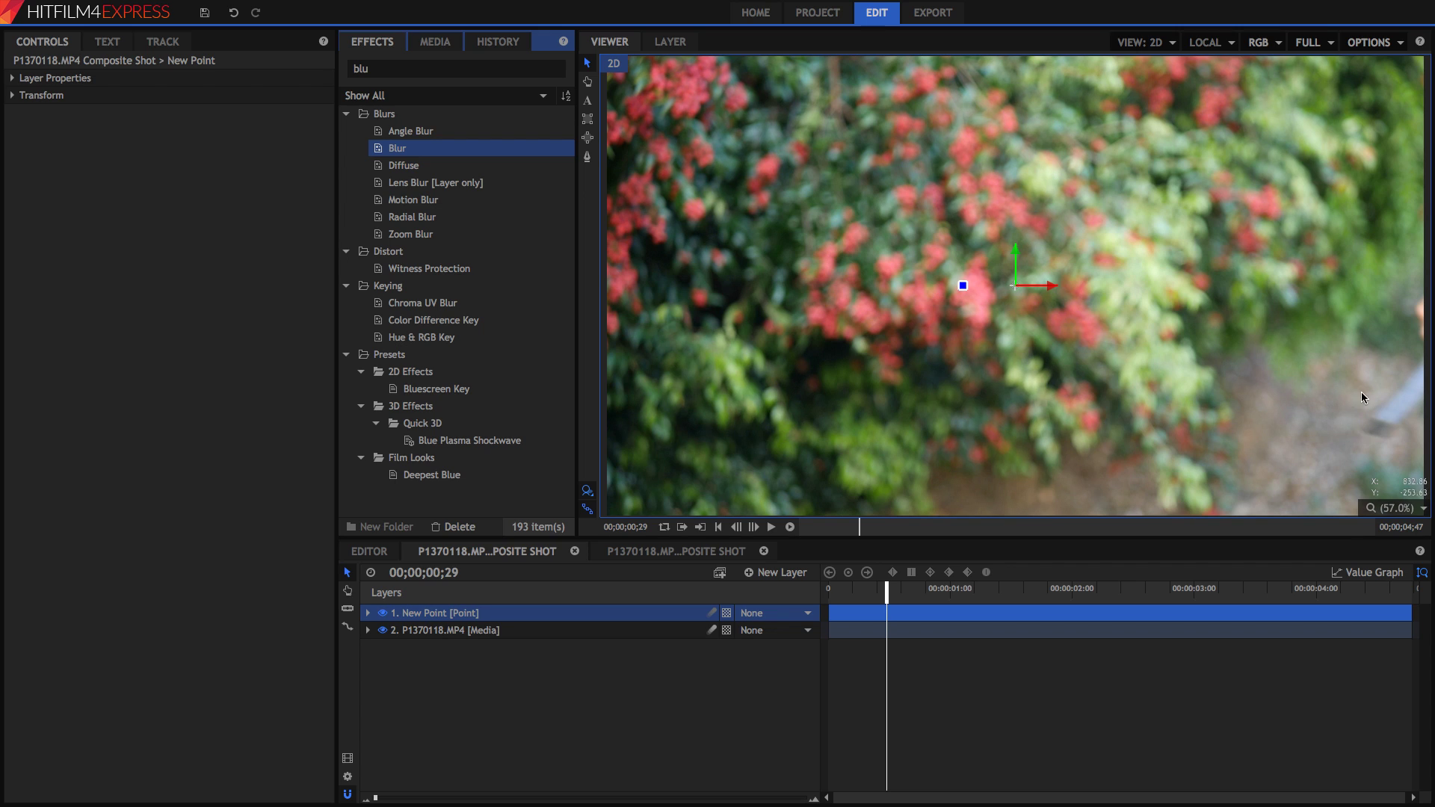
click(12, 95)
click(67, 129)
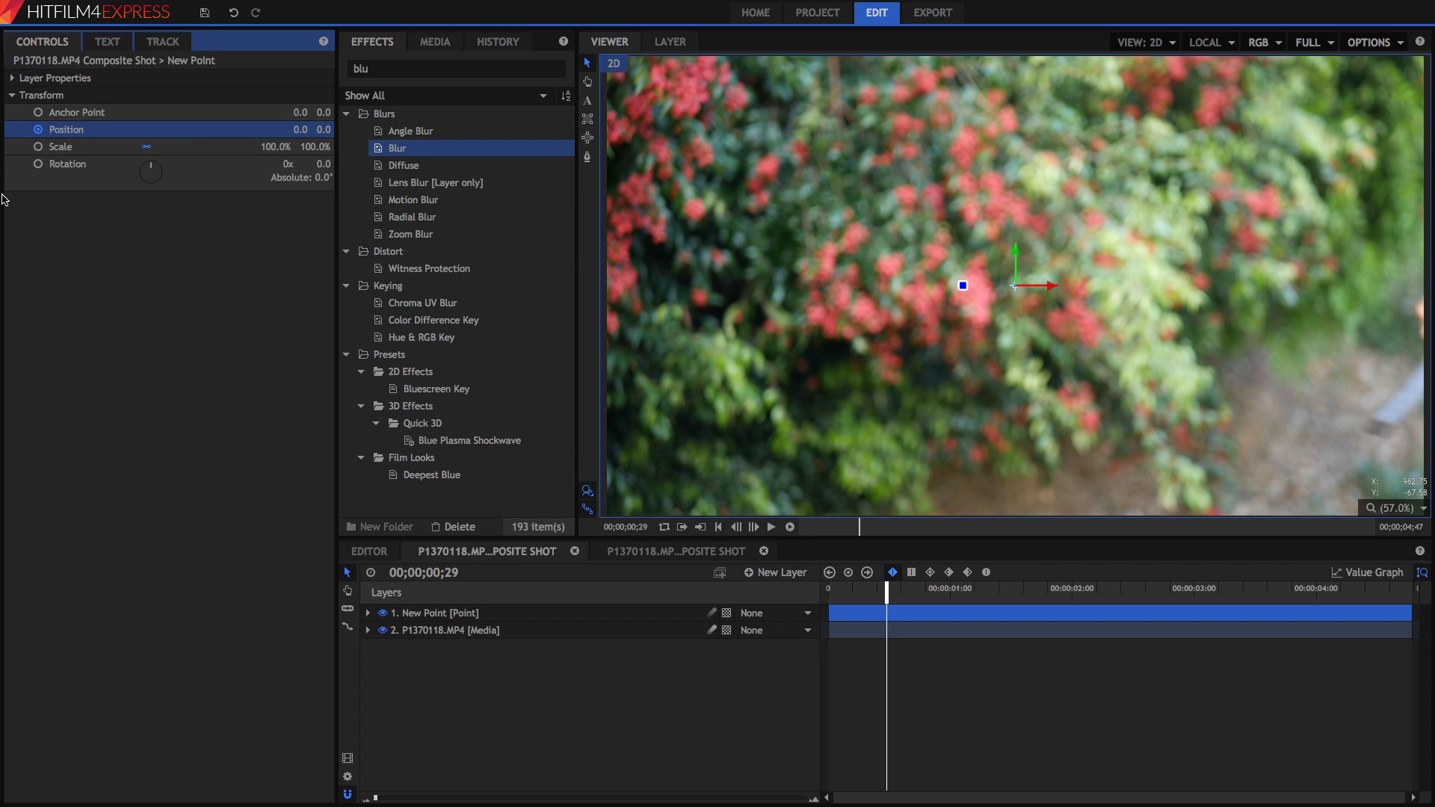
Keyframe the point's position through the shot so that it follows the tip of the wand, starting where the wand enters the frame
drag(1014, 285, 1385, 393)
mouse_move(1182, 450)
mouse_down()
mouse_move(1270, 418)
mouse_move(1075, 298)
mouse_move(1125, 239)
mouse_move(1061, 216)
mouse_move(1104, 217)
mouse_move(1111, 278)
mouse_move(1261, 294)
mouse_up()
click(916, 526)
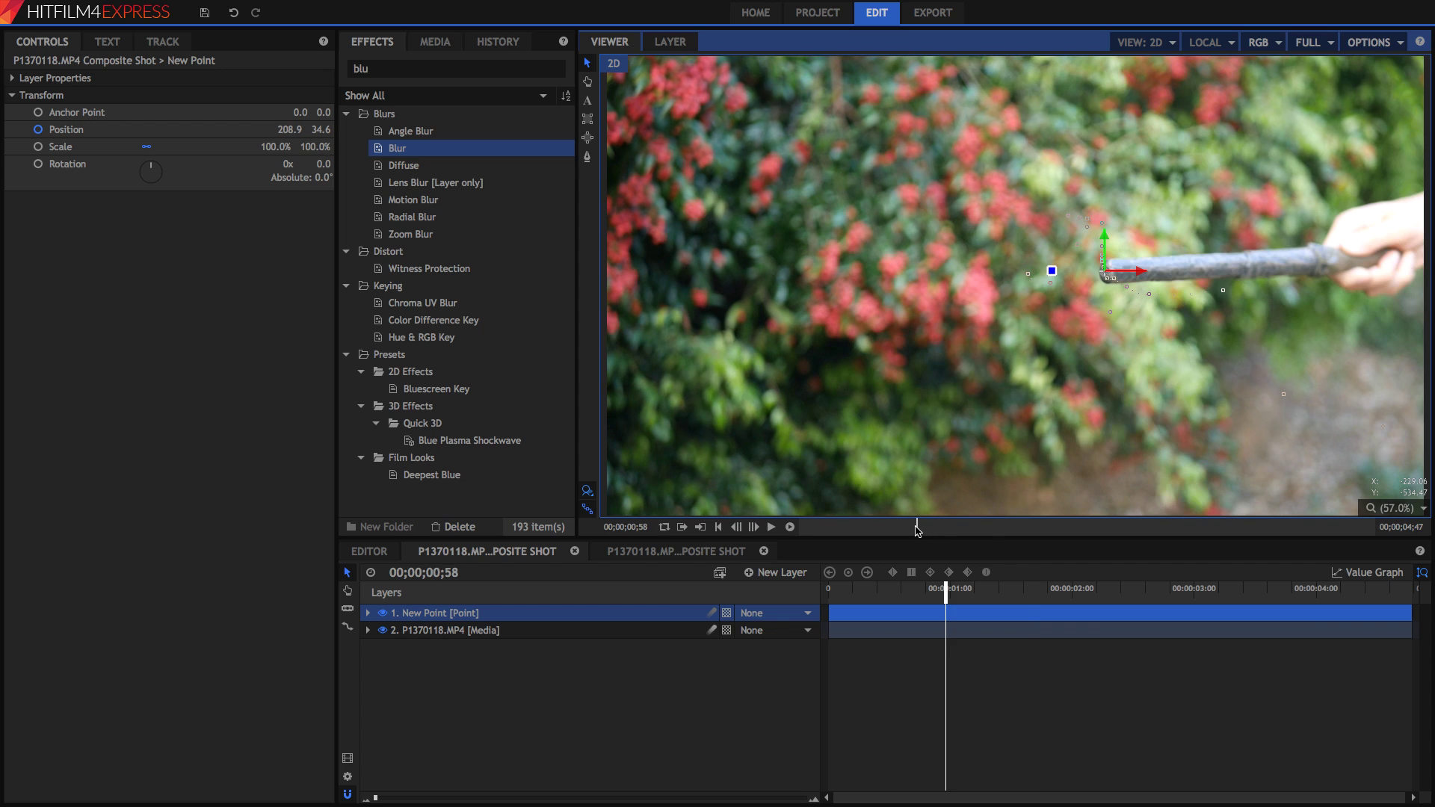
mouse_move(912, 529)
mouse_down()
mouse_move(878, 529)
mouse_move(917, 529)
mouse_up()
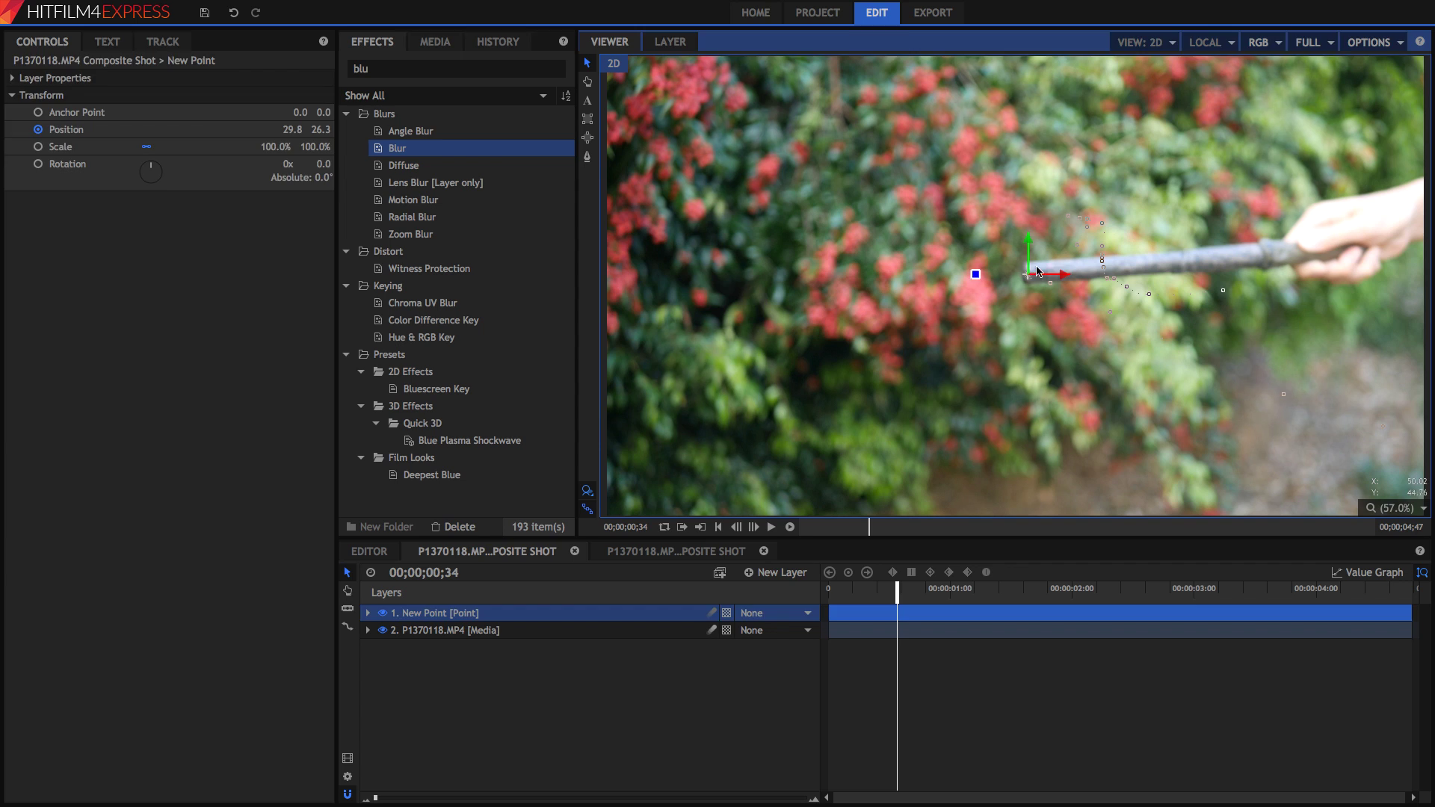
click(1037, 272)
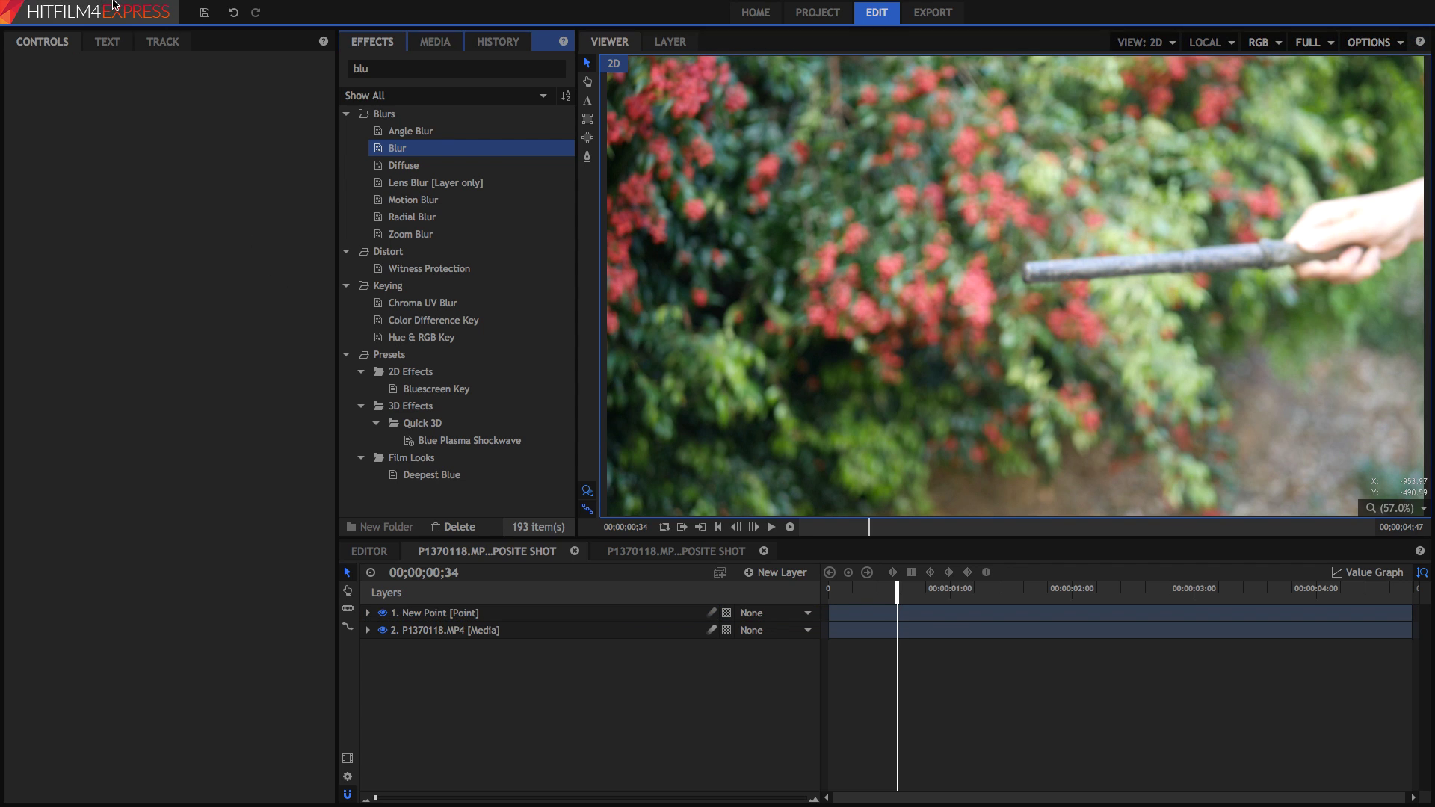
Switch the workspace layout to Editing
click(186, 8)
mouse_move(207, 110)
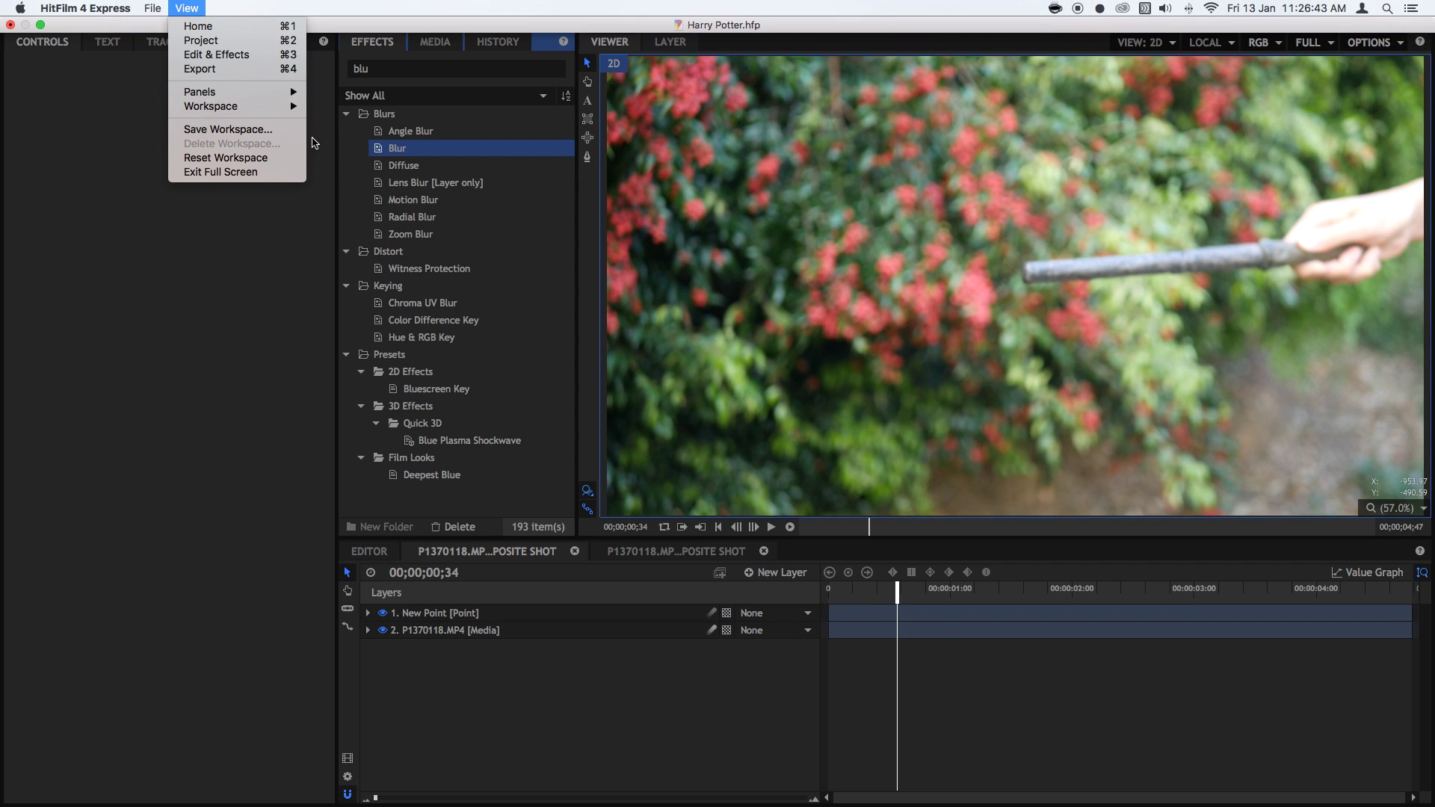
click(321, 150)
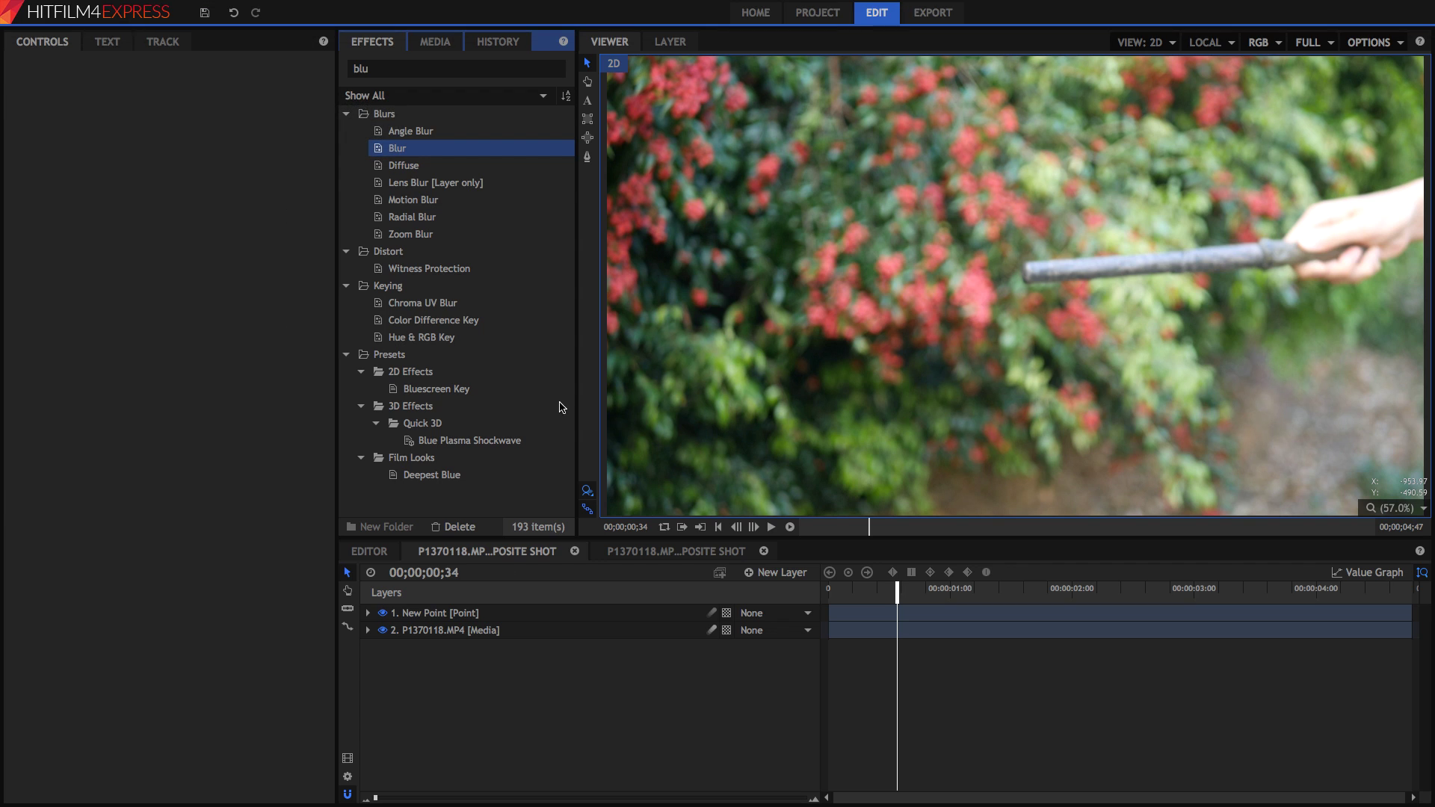
Insert Ground_Fire_0103.mov into the composite shot so that it starts at 00;00;00;34
click(180, 620)
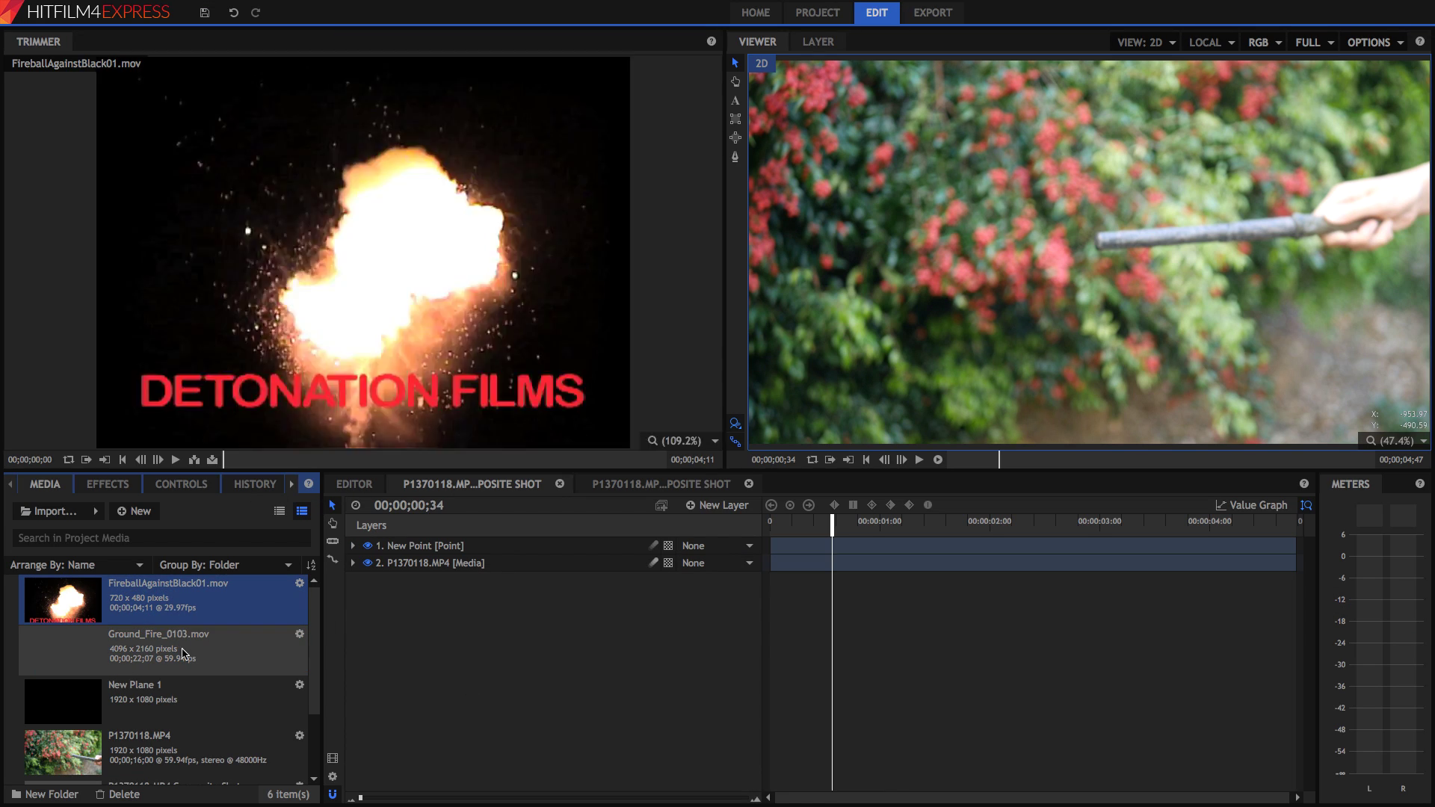
click(183, 639)
click(309, 461)
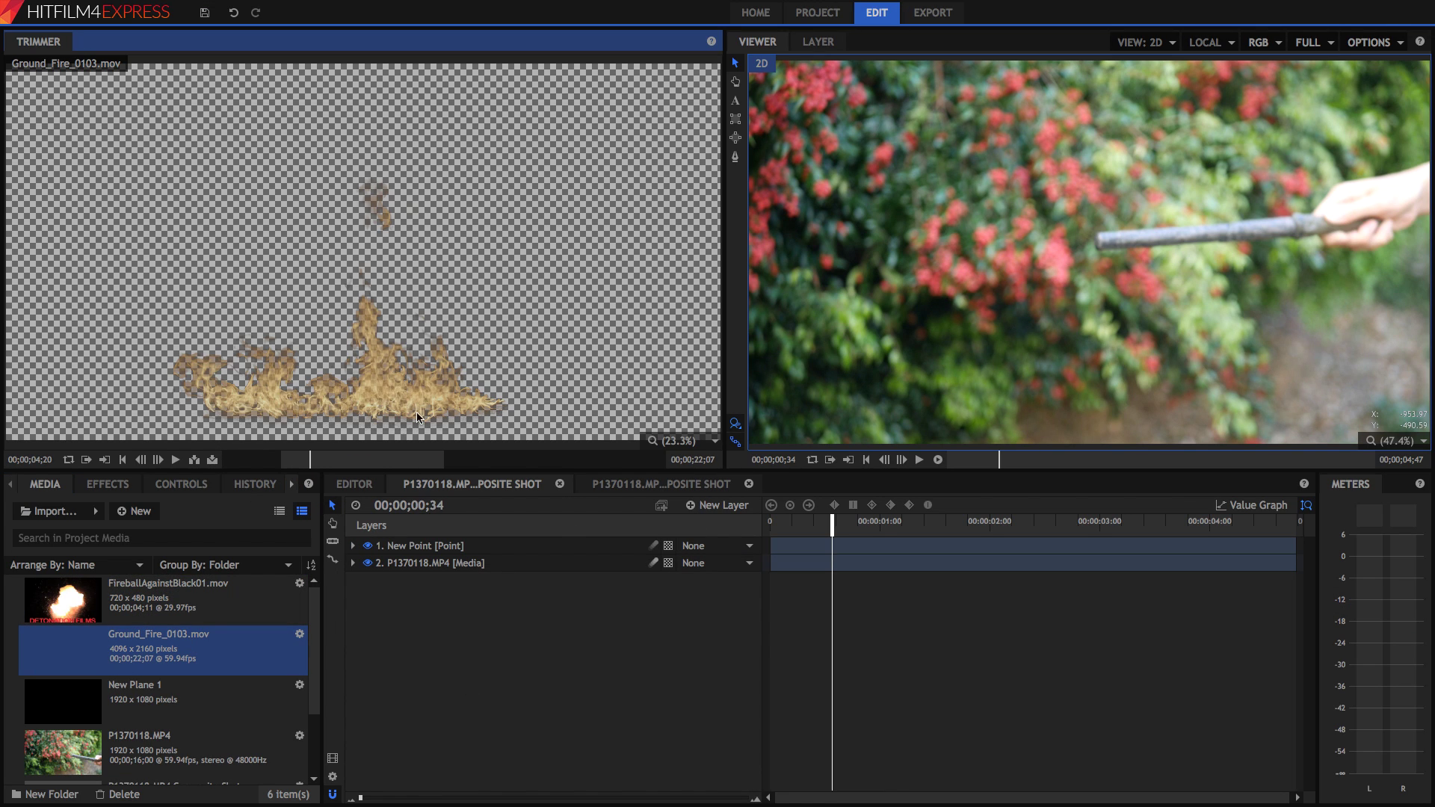
click(212, 459)
drag(827, 533, 825, 530)
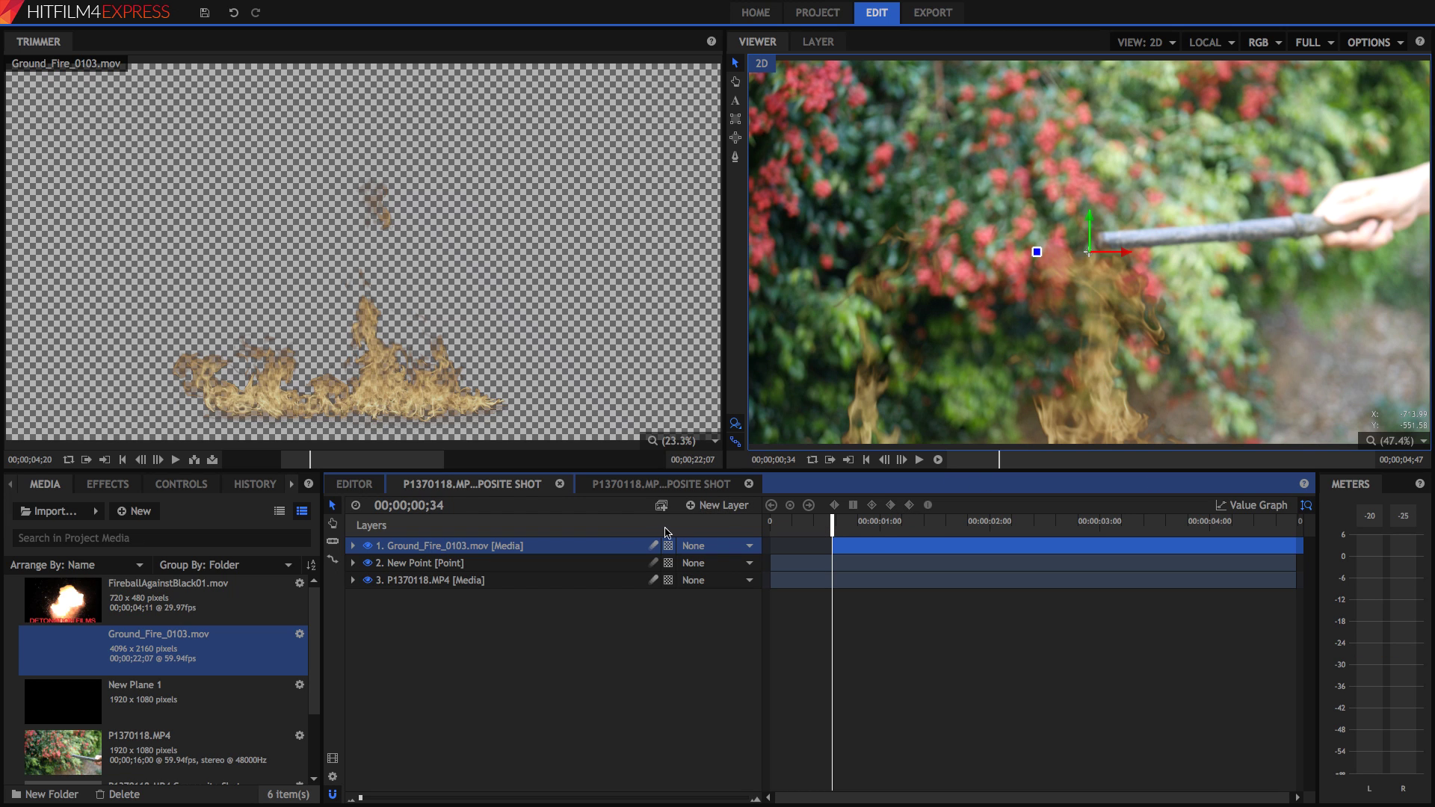
Rename the point layer "Wand" and move the Ground_Fire_0103.mov layer beneath it
right_click(472, 562)
click(505, 548)
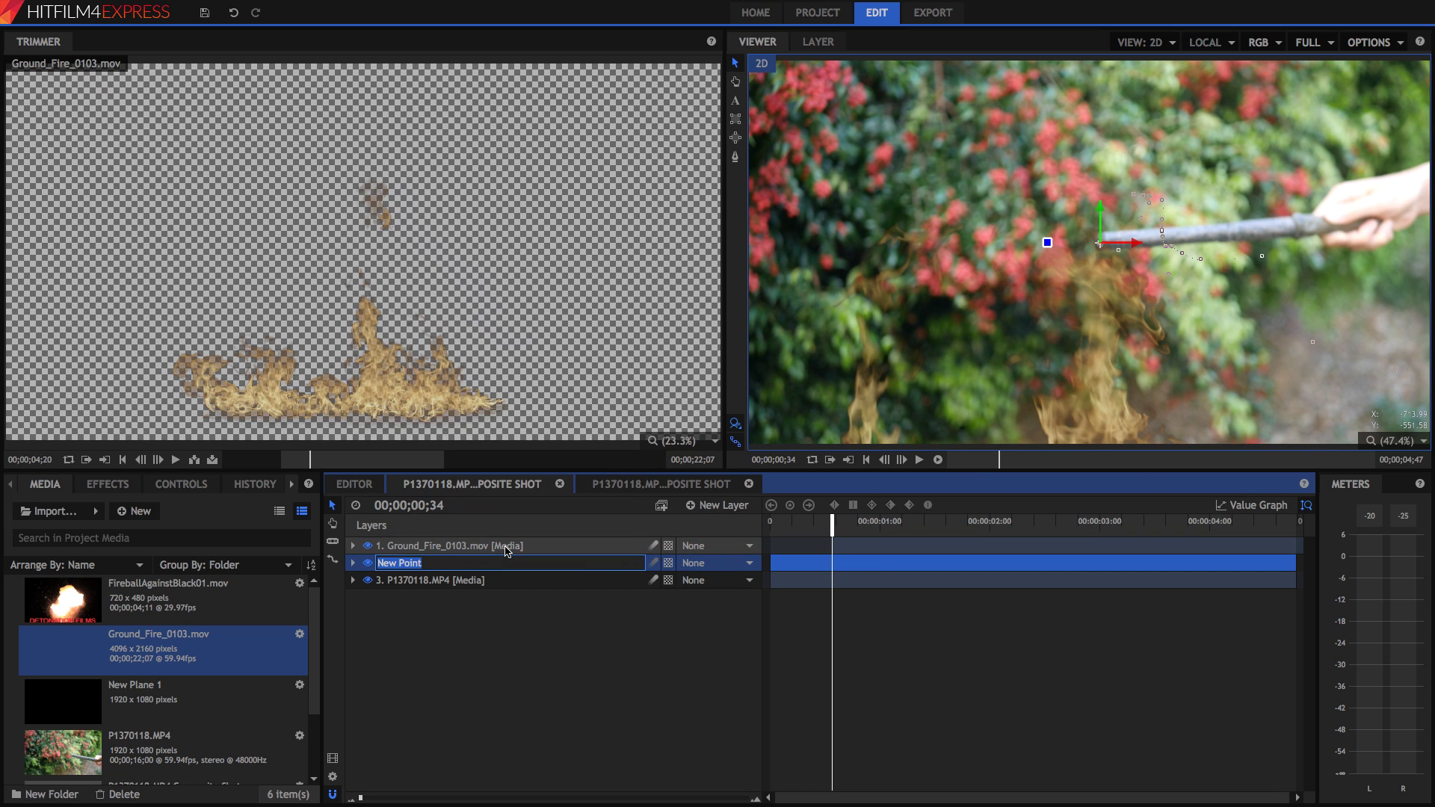
text(Wand)
key(Return)
drag(505, 551, 503, 574)
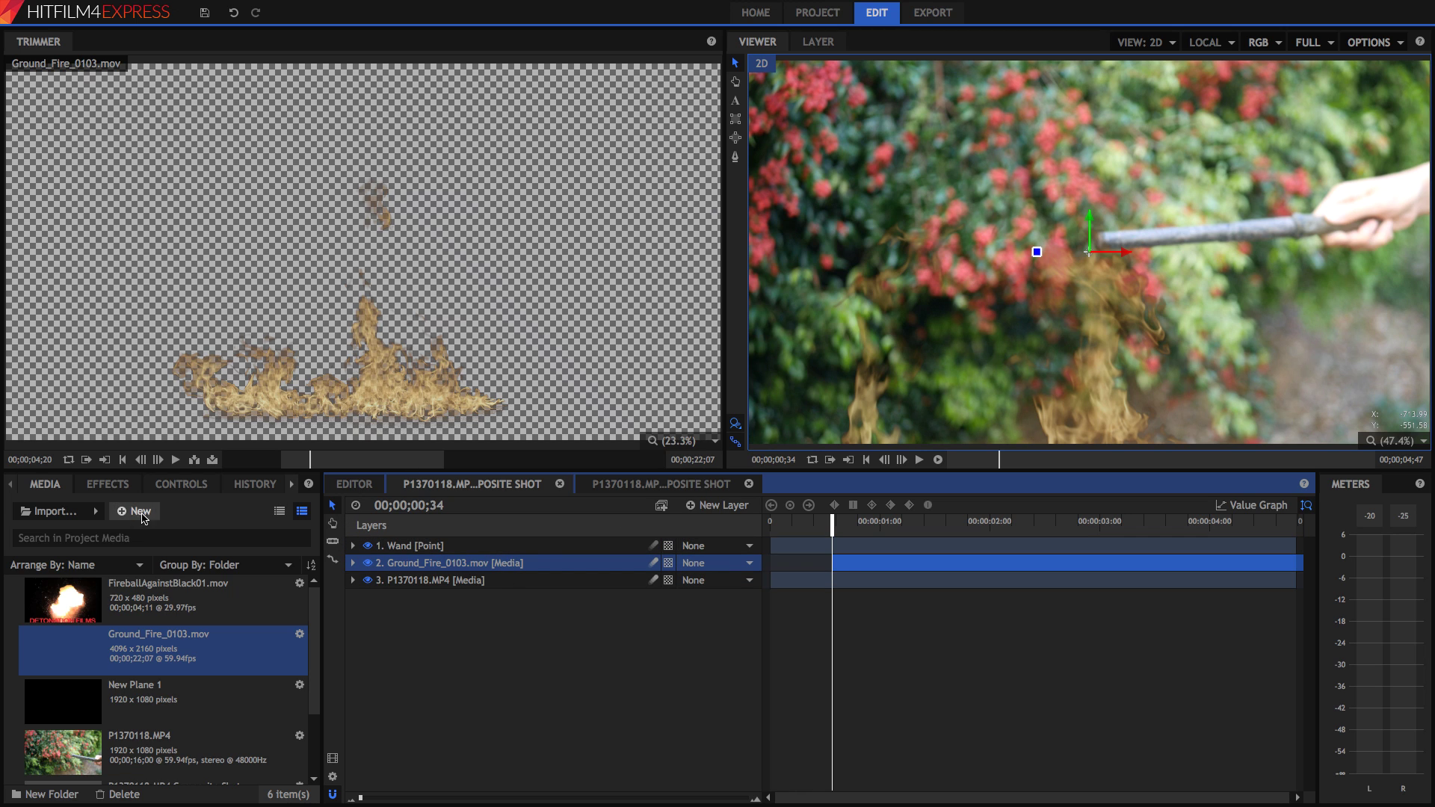
Transform the ground fire layer: anchor point 716.0, -851.0, position 0.0, 40.0, scale 94%, and rotation -1.0°
click(181, 484)
click(16, 589)
drag(264, 654, 307, 674)
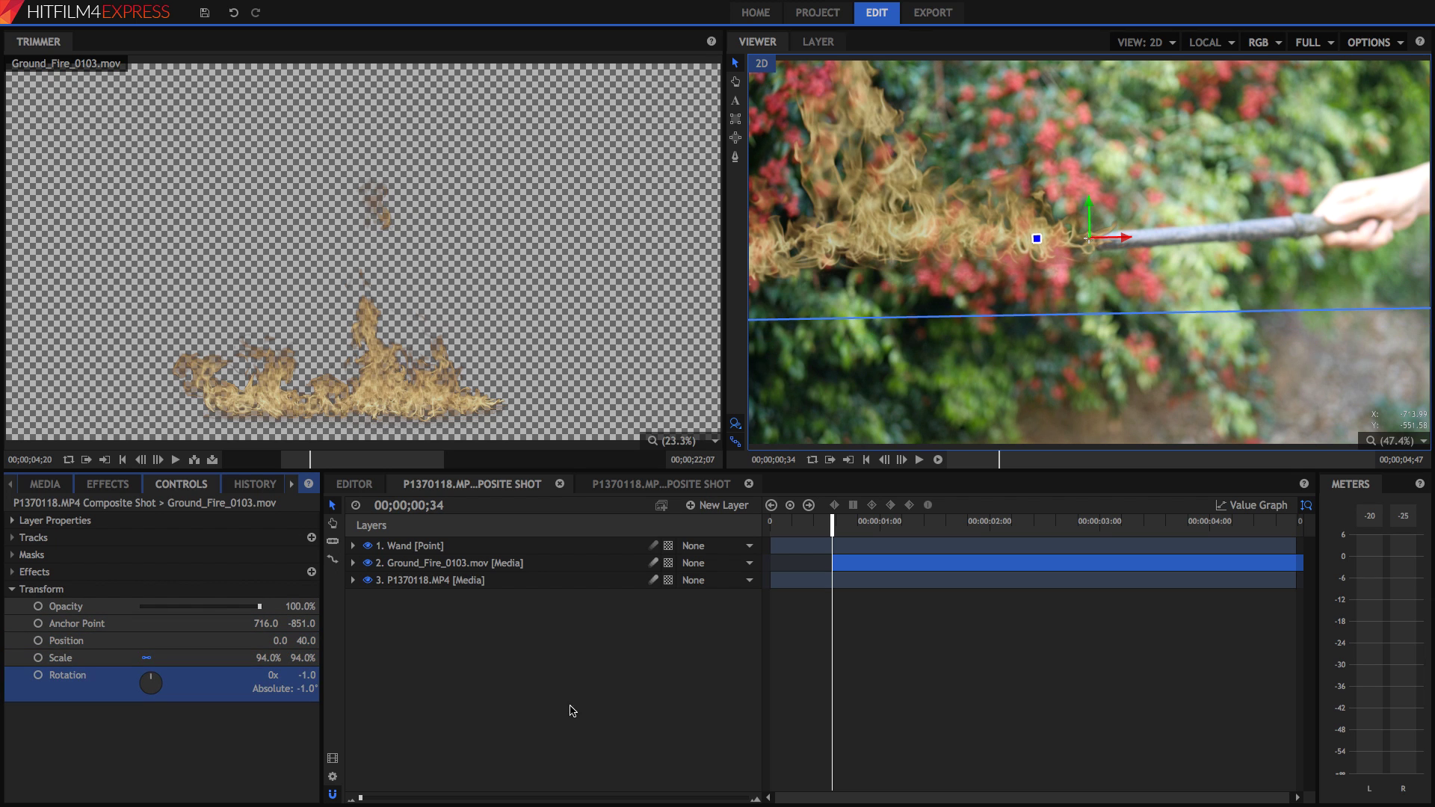
Parent the Ground_Fire_0103.mov layer to the Wand point and play back the shot to check the motion
click(557, 572)
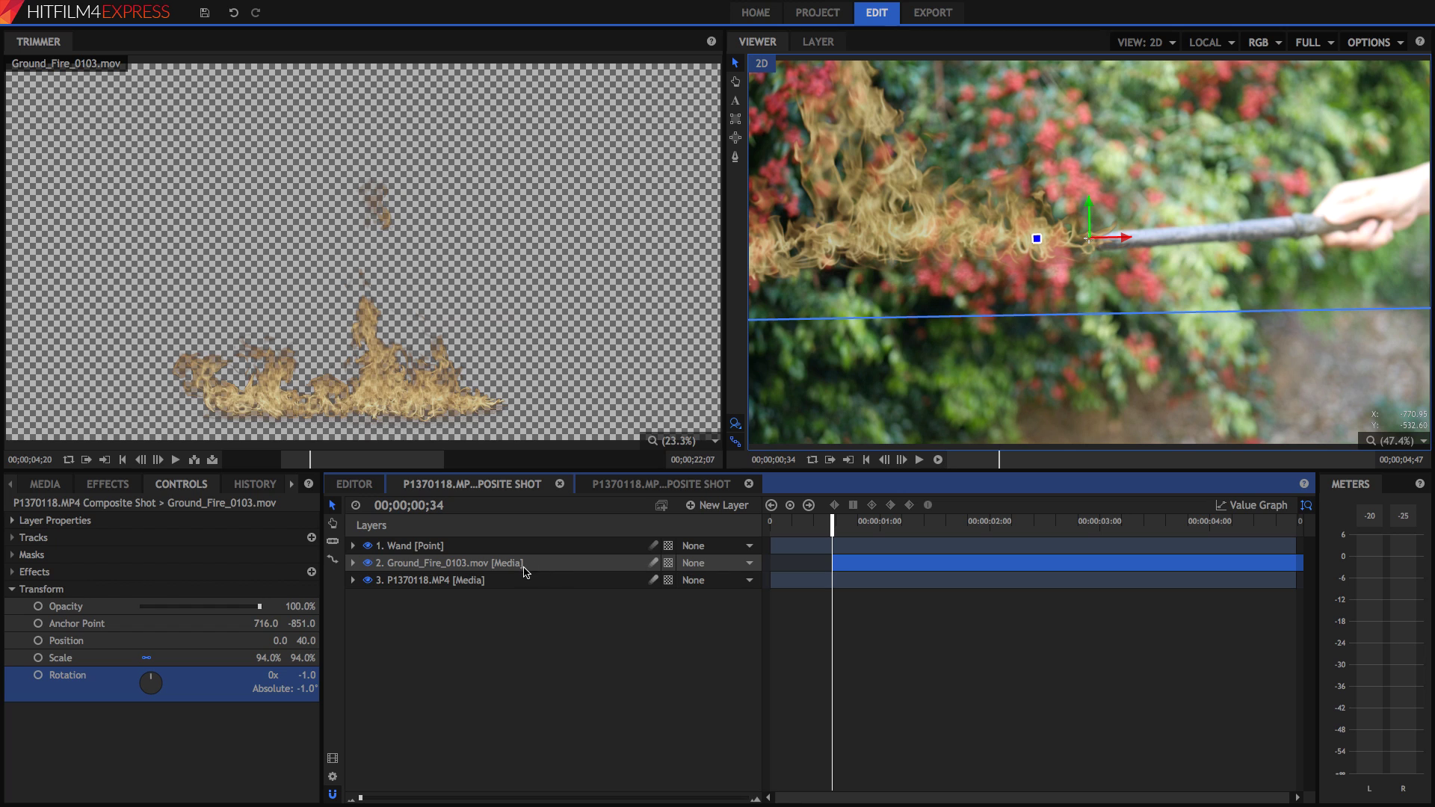
click(748, 562)
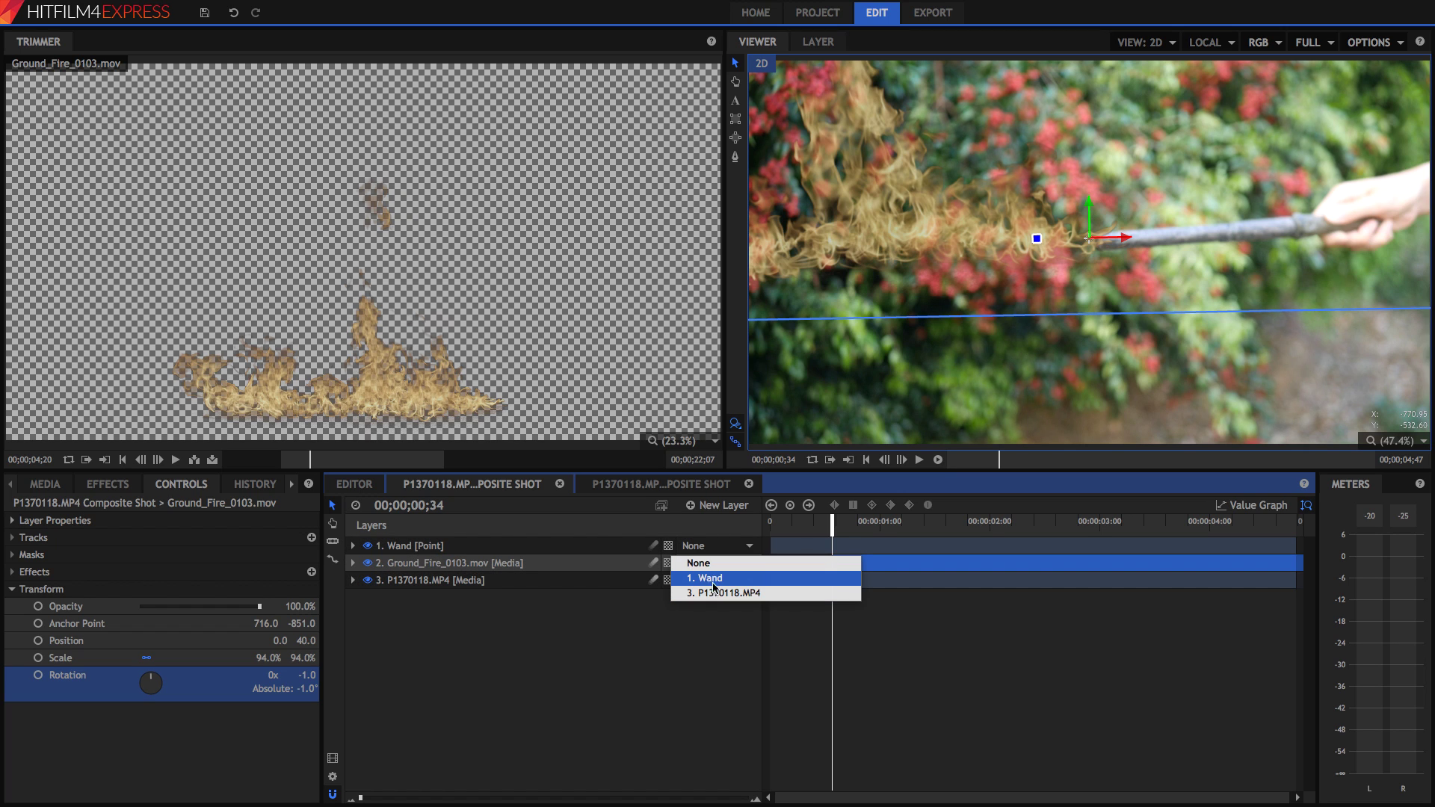
click(707, 585)
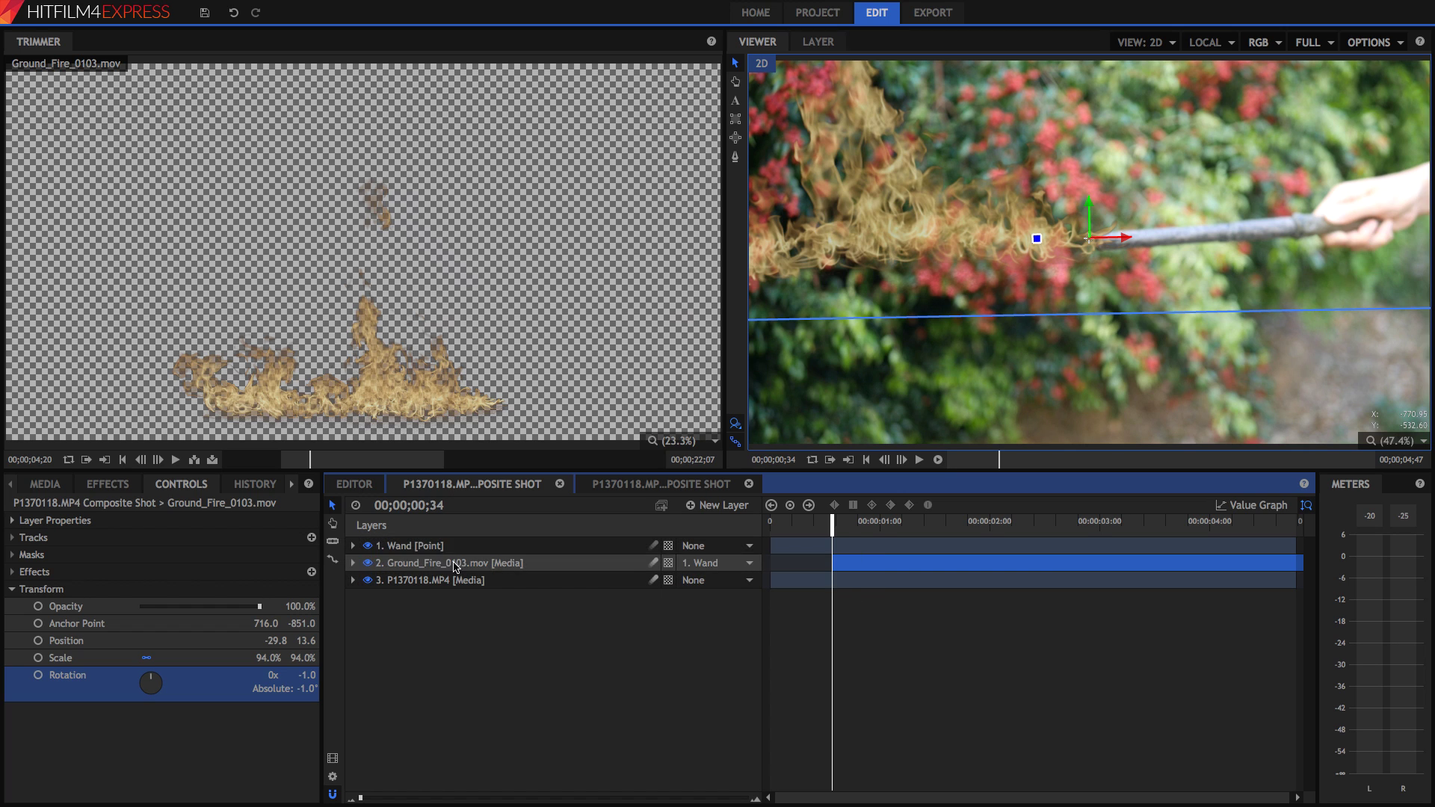
key(space)
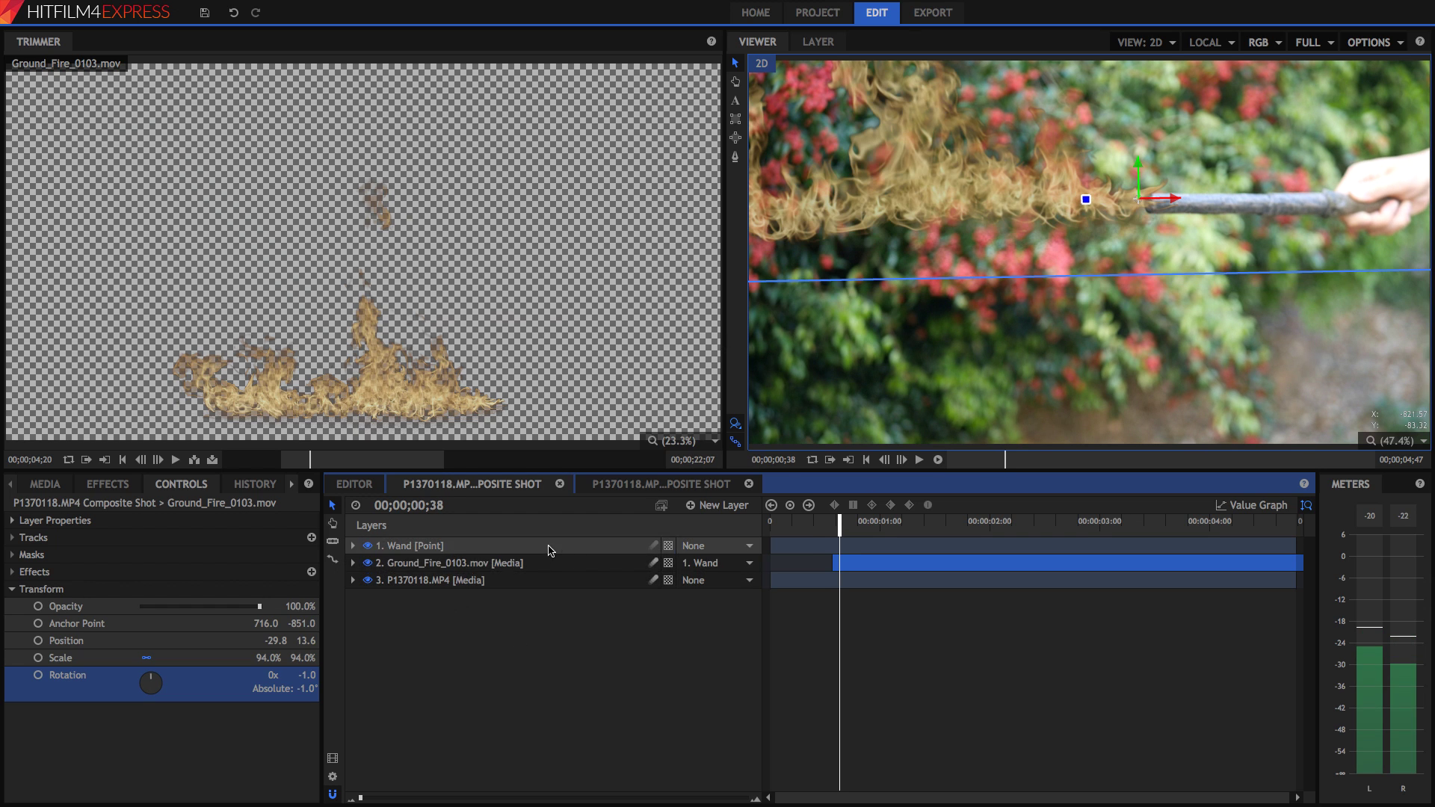
key(space)
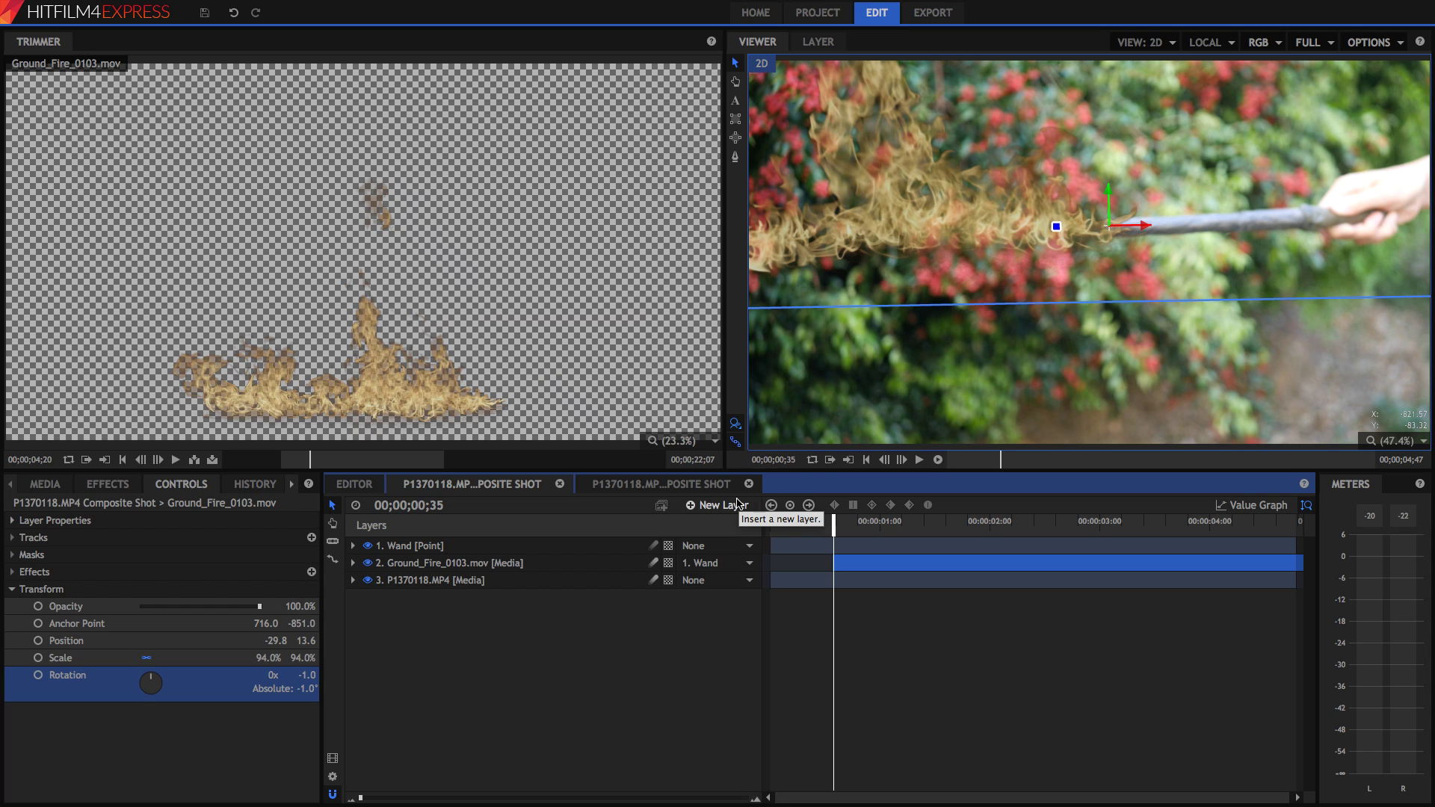
Trim the opening title off FireballAgainstBlack01.mov, keeping the footage from the new in point to the clip's end
click(45, 484)
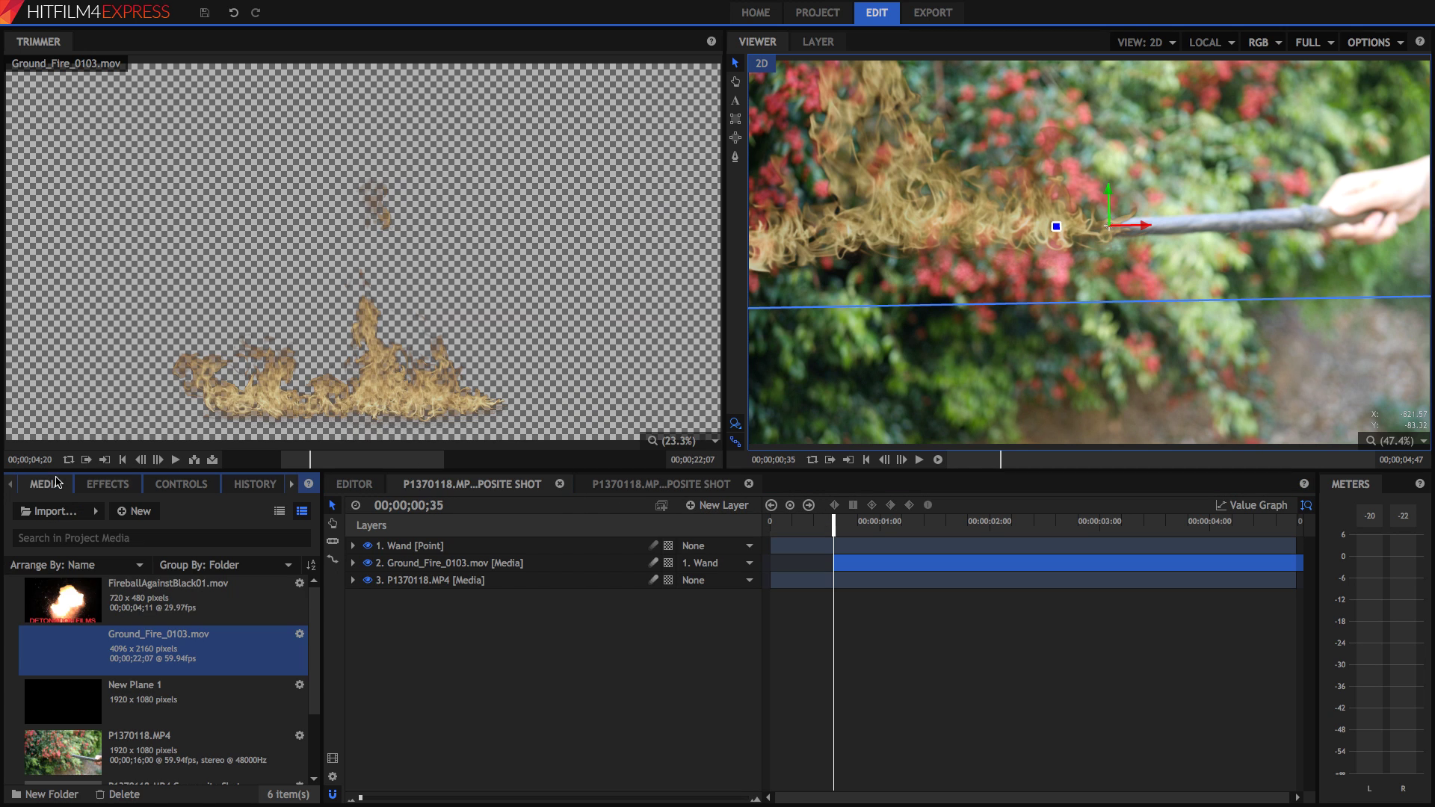
click(123, 611)
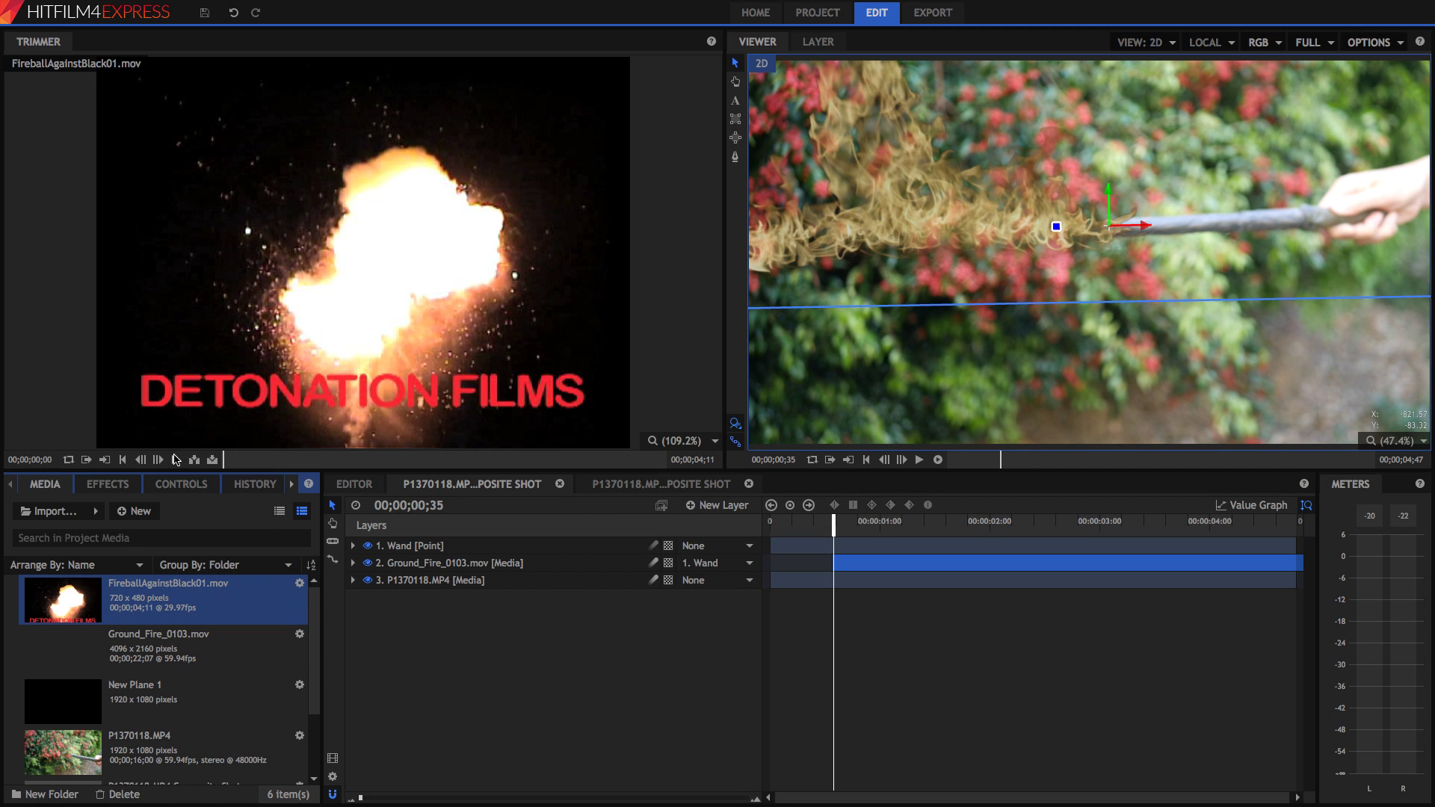
click(176, 458)
drag(267, 461, 626, 444)
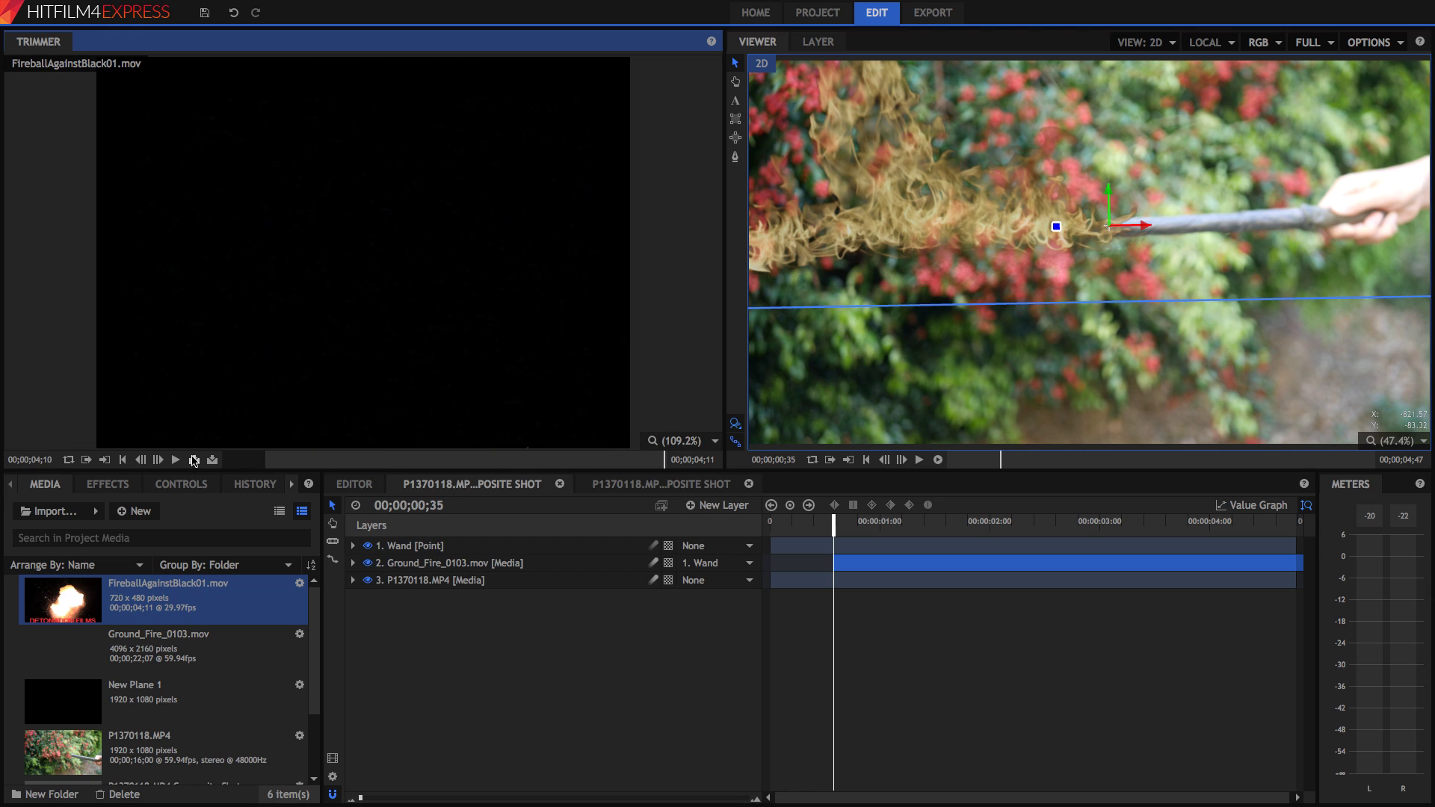
Insert the trimmed fireball clip into the composite shot beneath the Wand layer and return the playhead to 00;00;00;34
click(194, 461)
drag(449, 547, 446, 566)
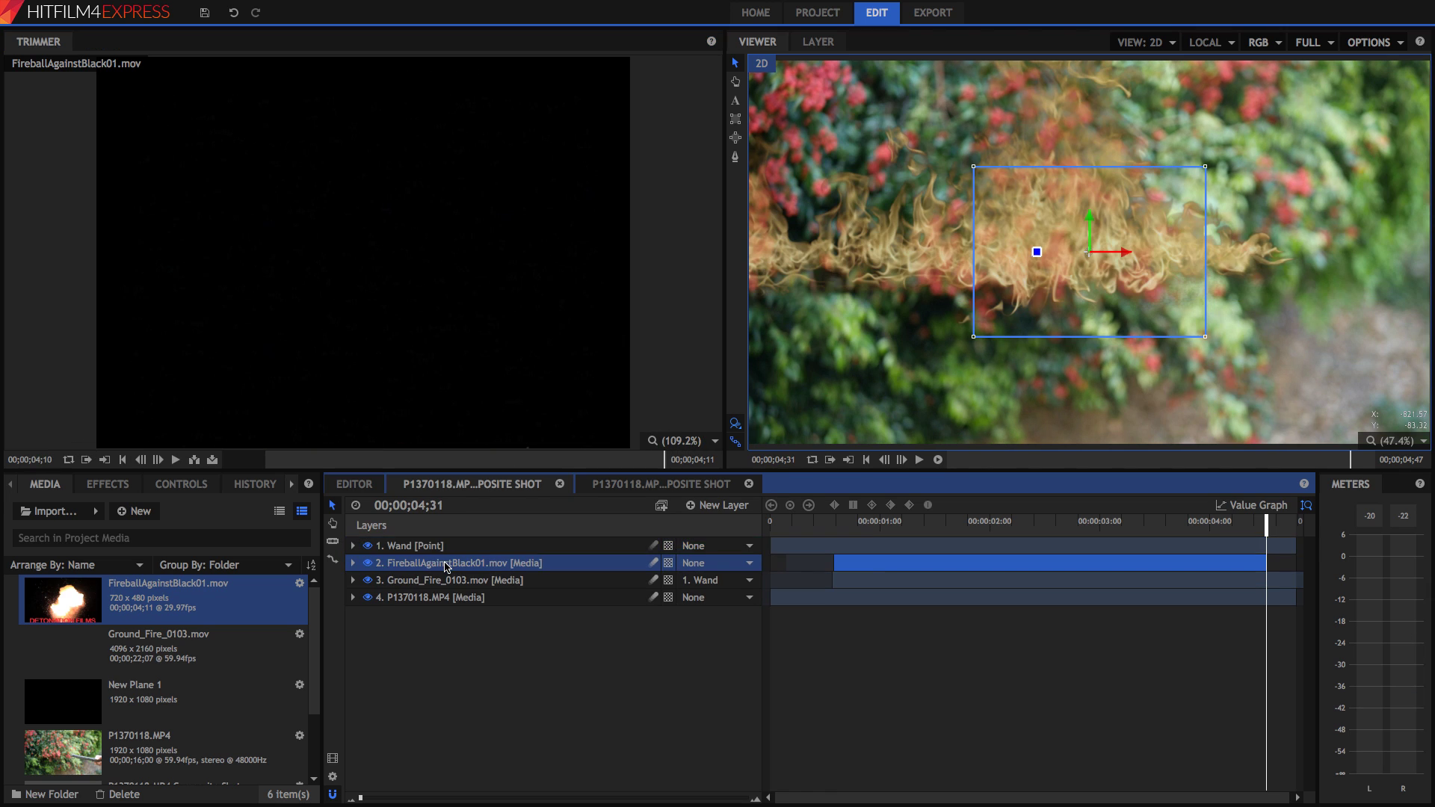
click(832, 527)
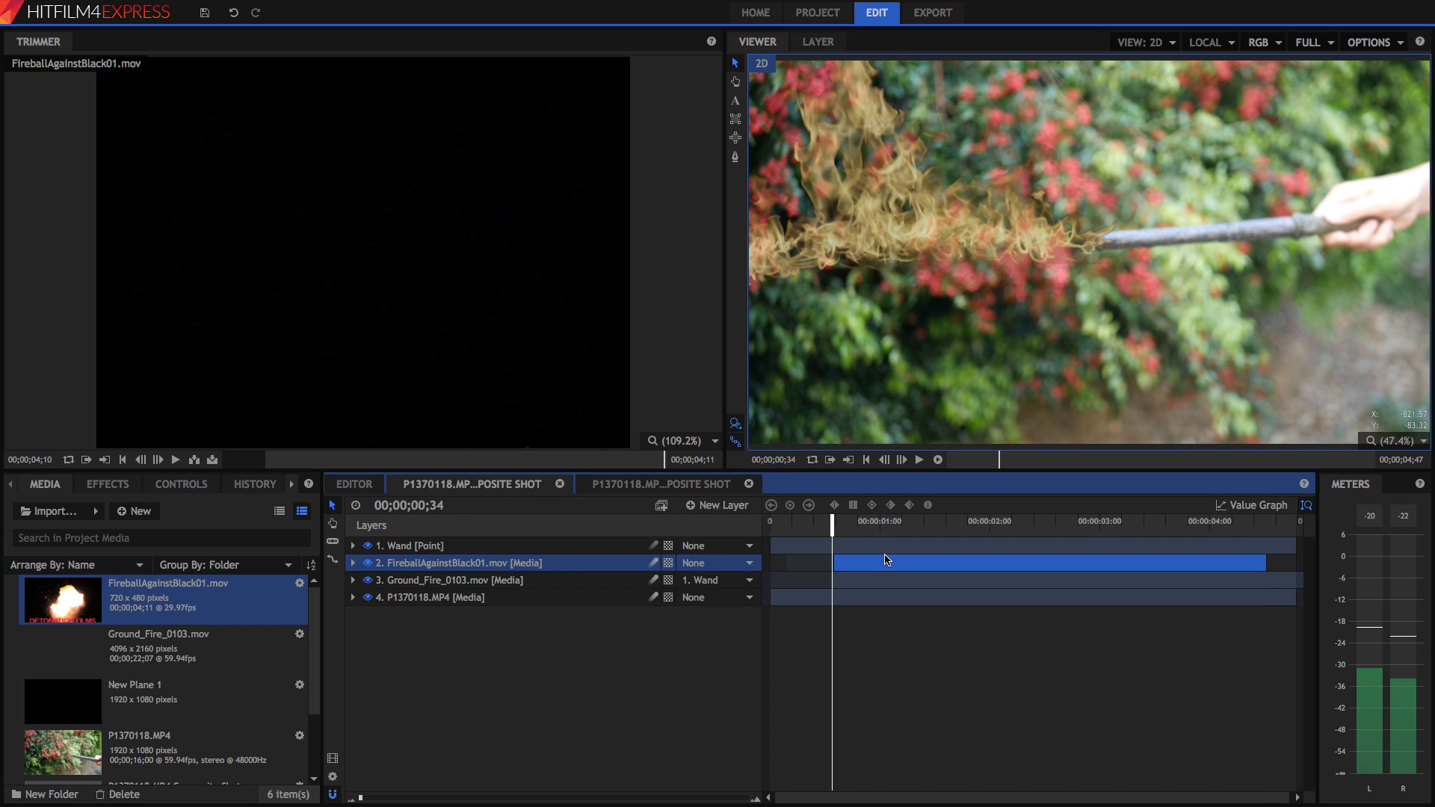
Shift the fireball layer slightly earlier so its clip starts at the playhead at 00;00;00;34
key(Right)
key(Right)
drag(883, 564, 881, 564)
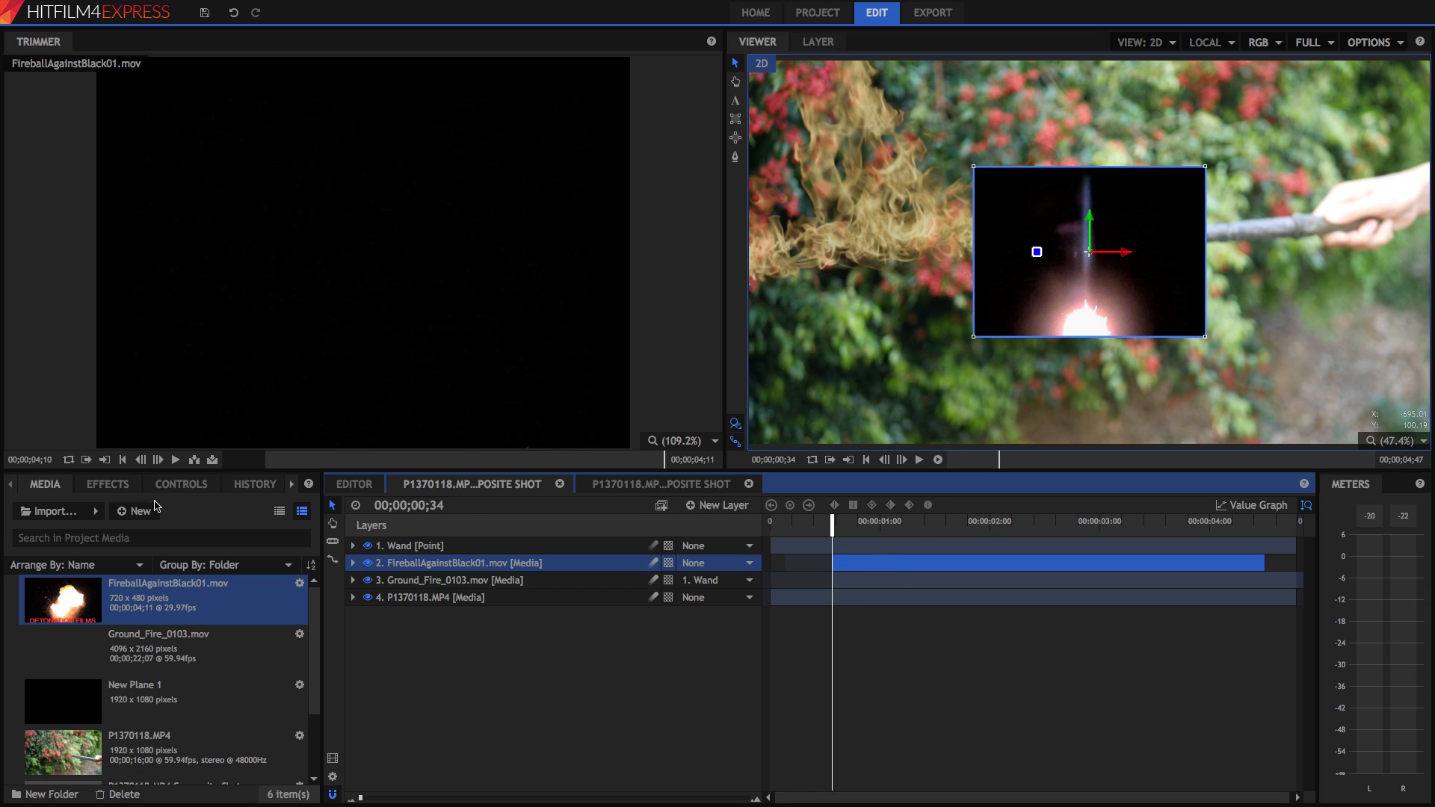
Set the blend mode of the FireballAgainstBlack01.mov layer to Screen
click(158, 486)
click(12, 589)
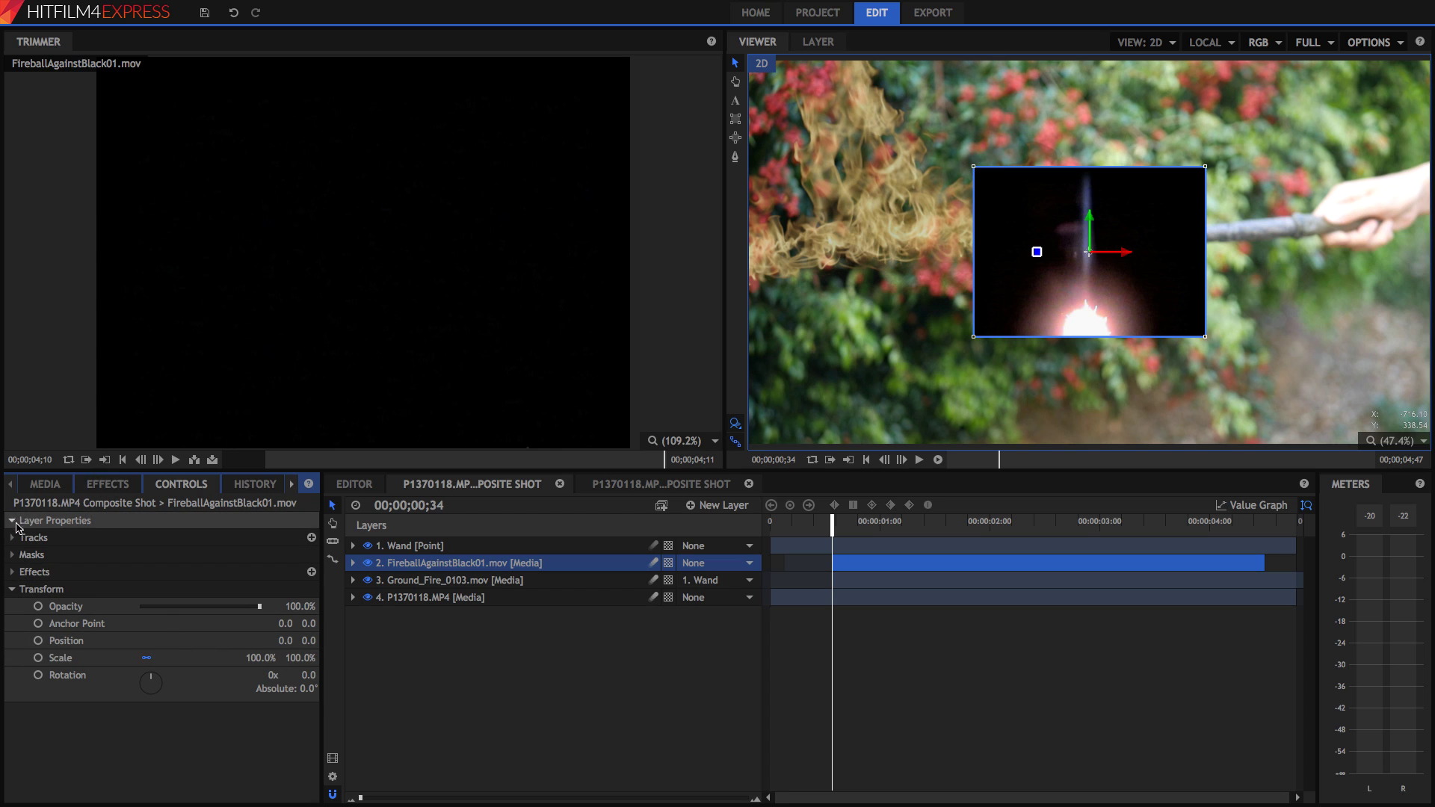
click(16, 525)
click(176, 589)
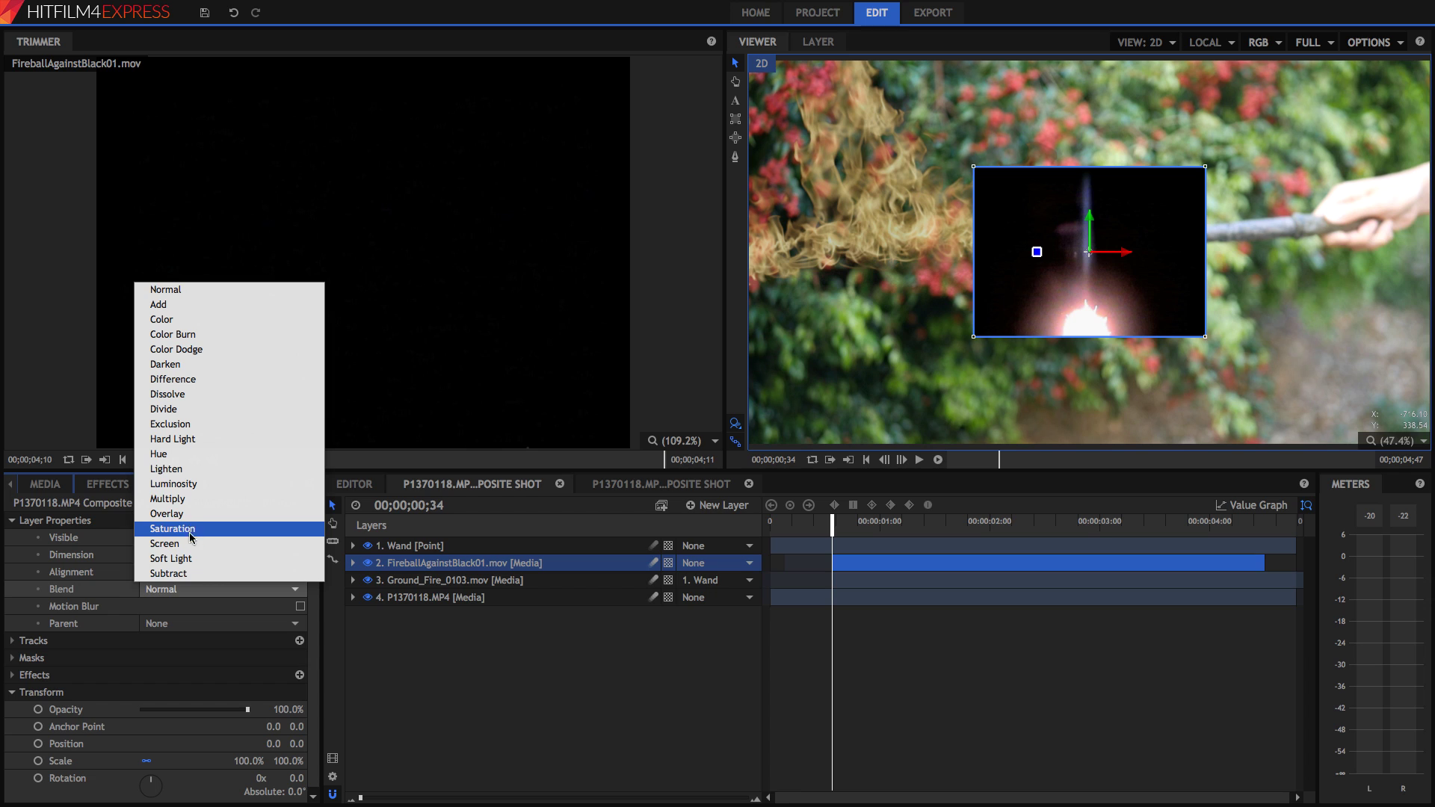
click(189, 543)
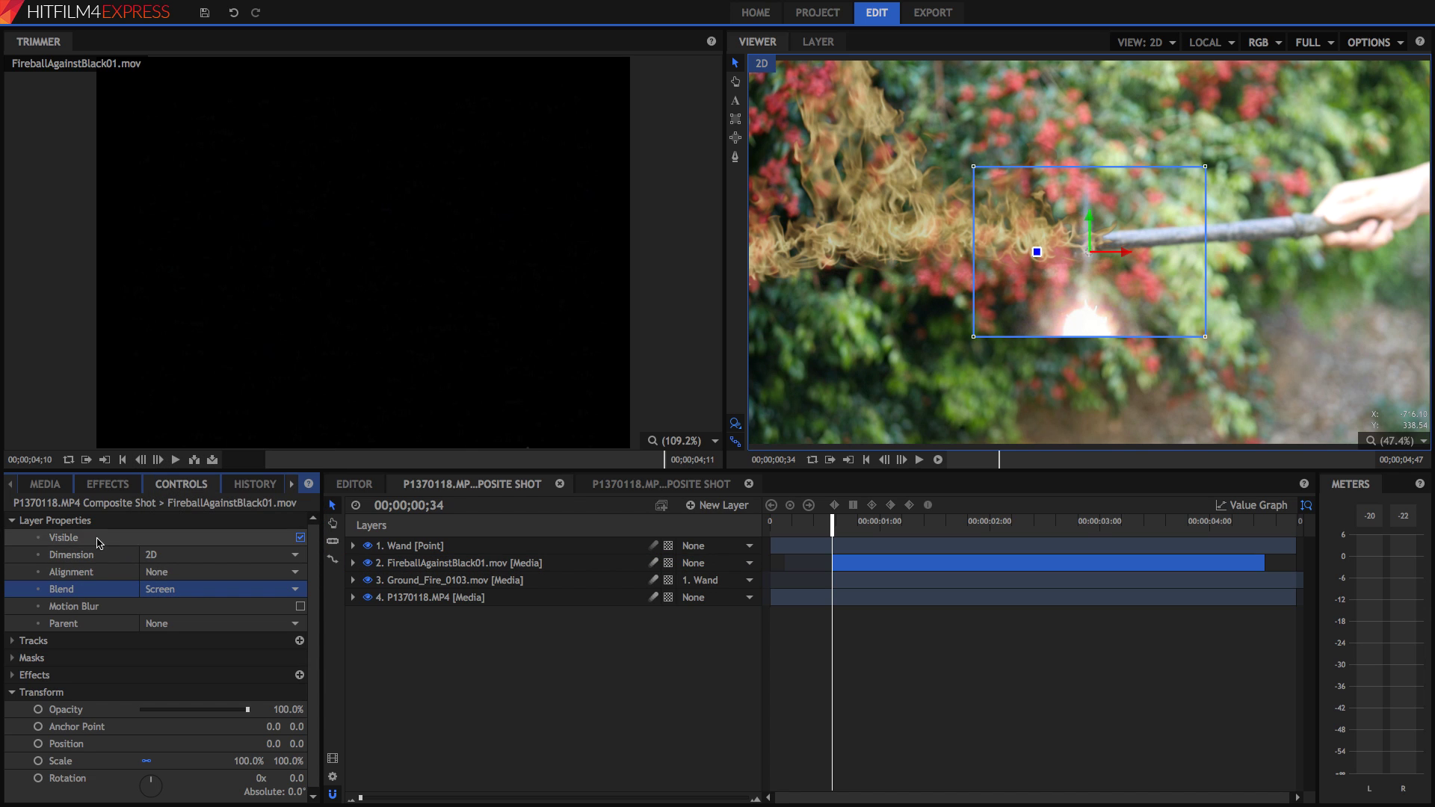
click(17, 521)
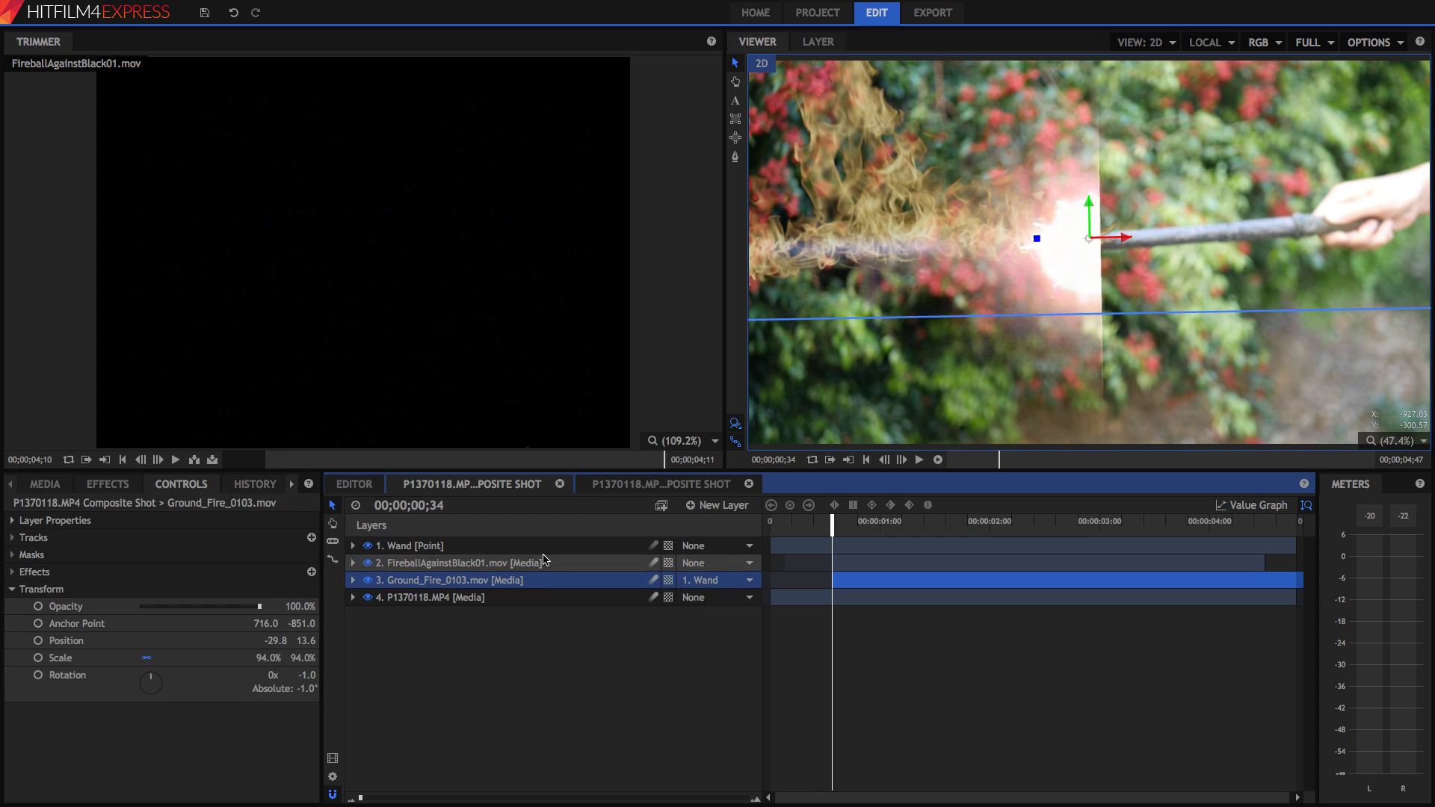
Set the fireball layer's speed to 400%, play back the explosion and return the playhead to 00;00;00;34
right_click(852, 570)
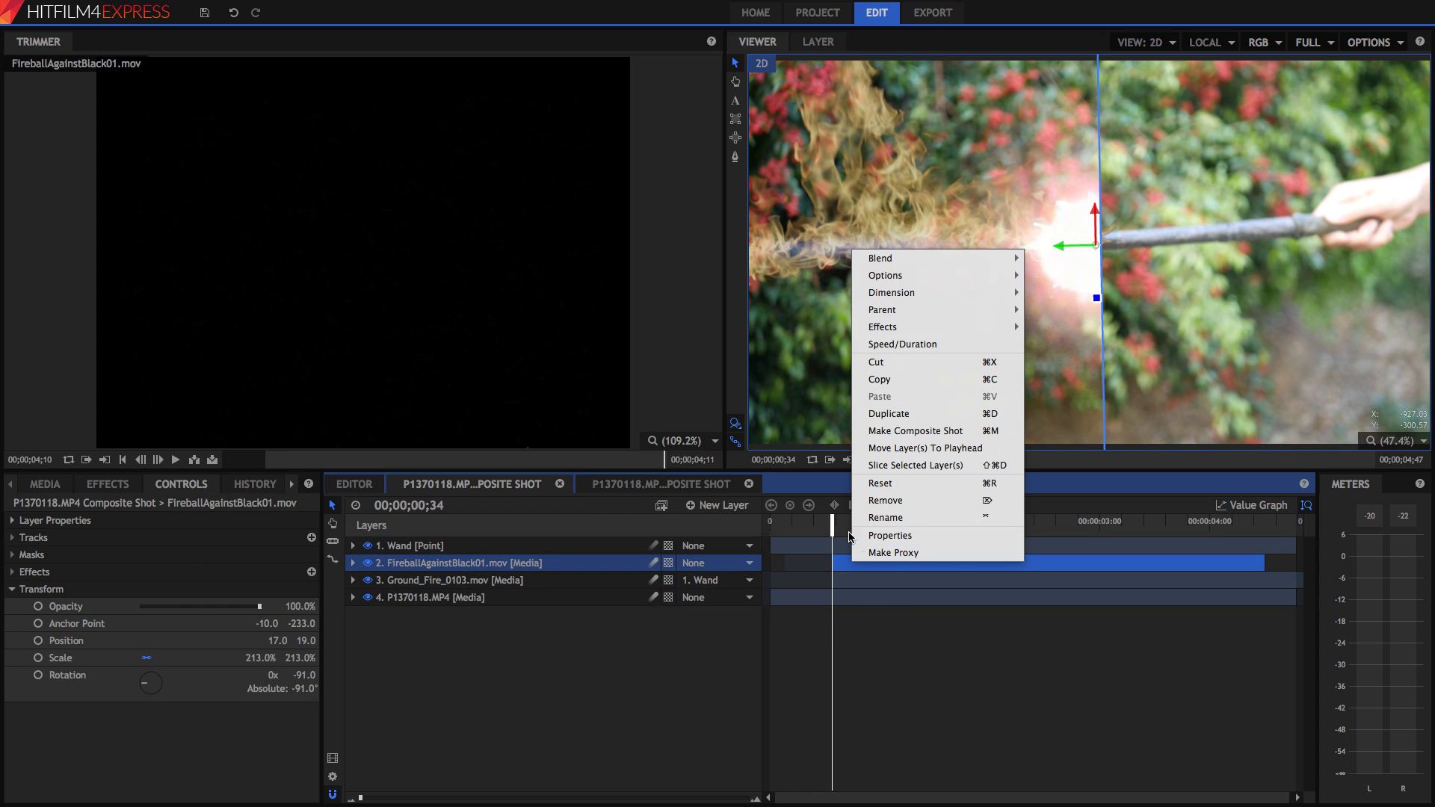
click(904, 345)
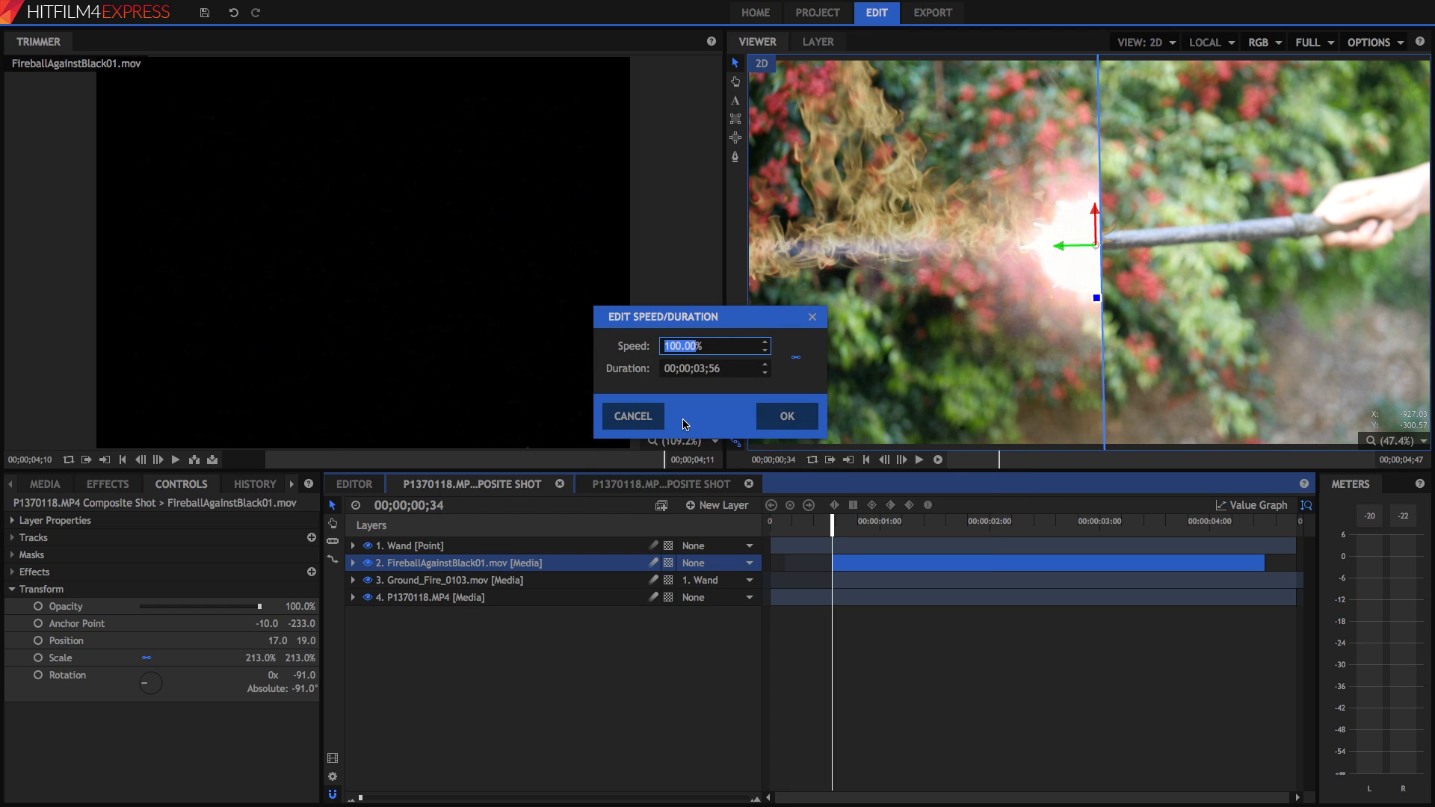
text(400)
key(Return)
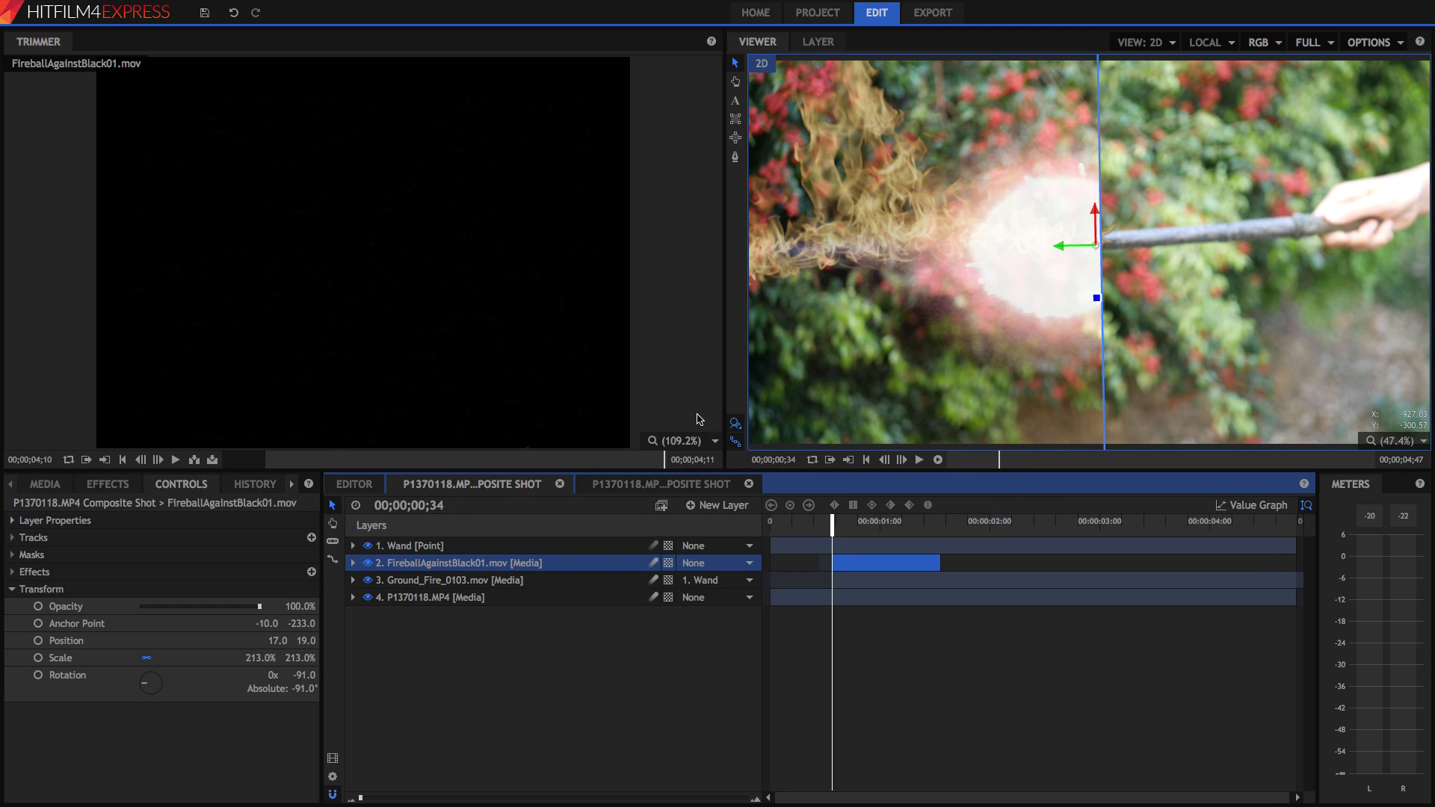
key(space)
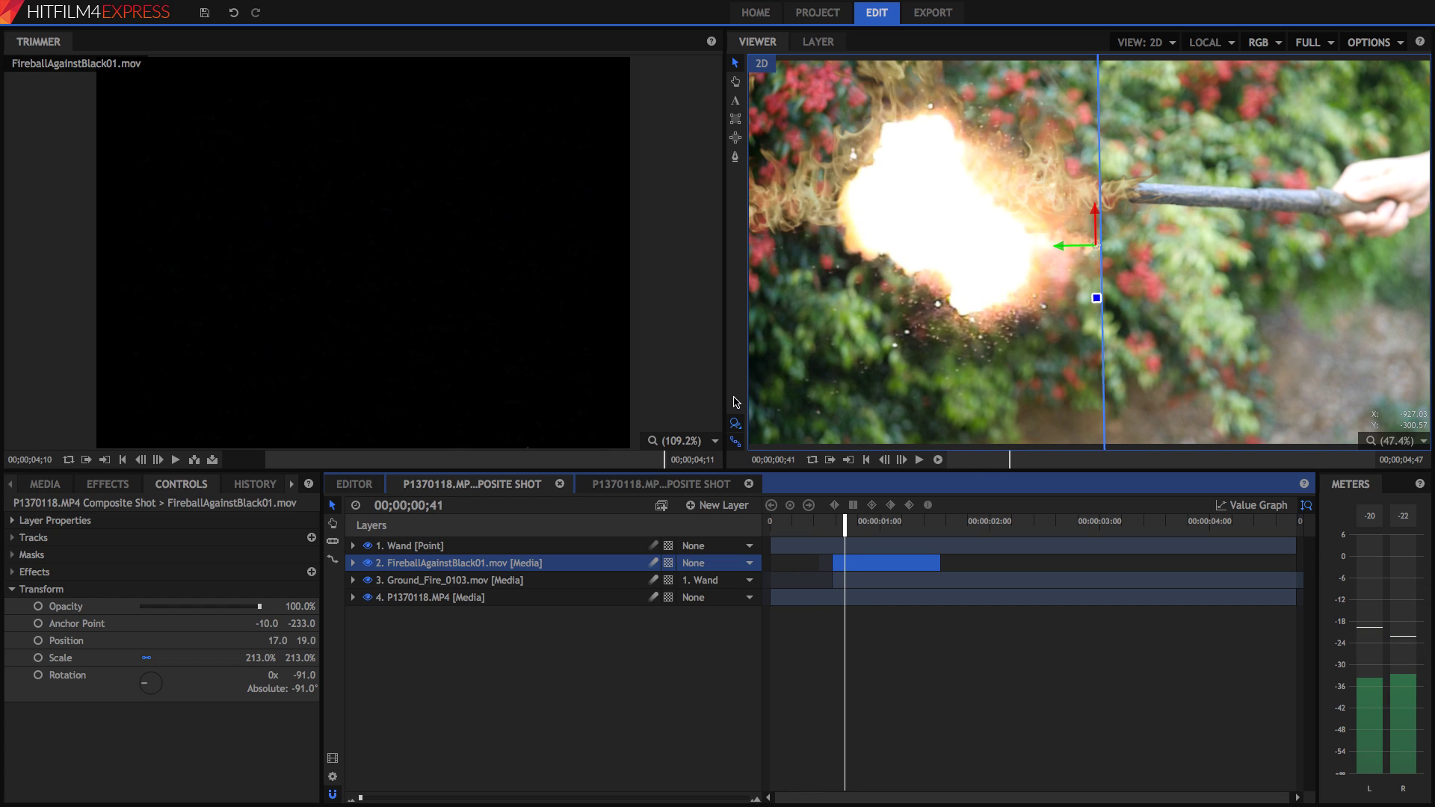
key(space)
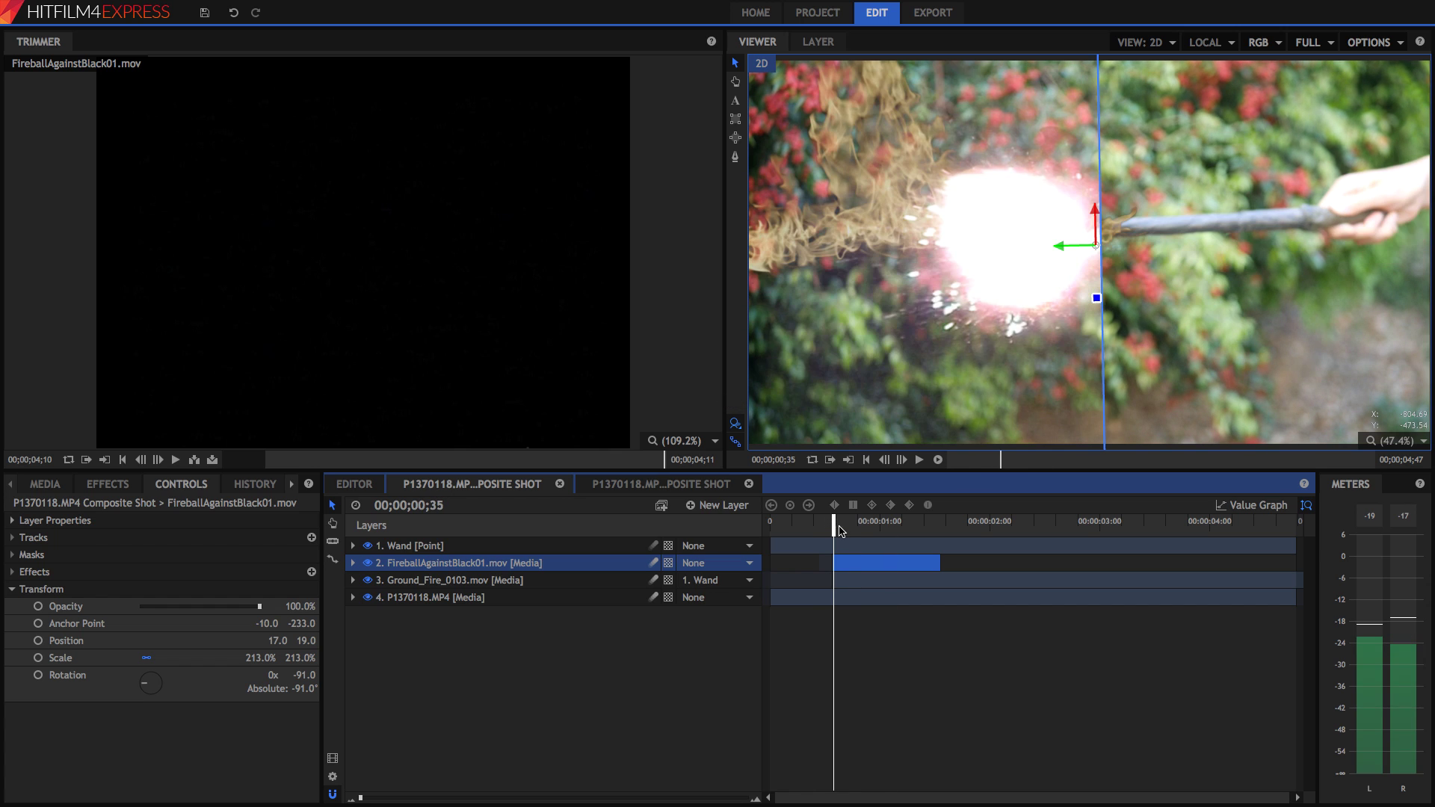
key(Left)
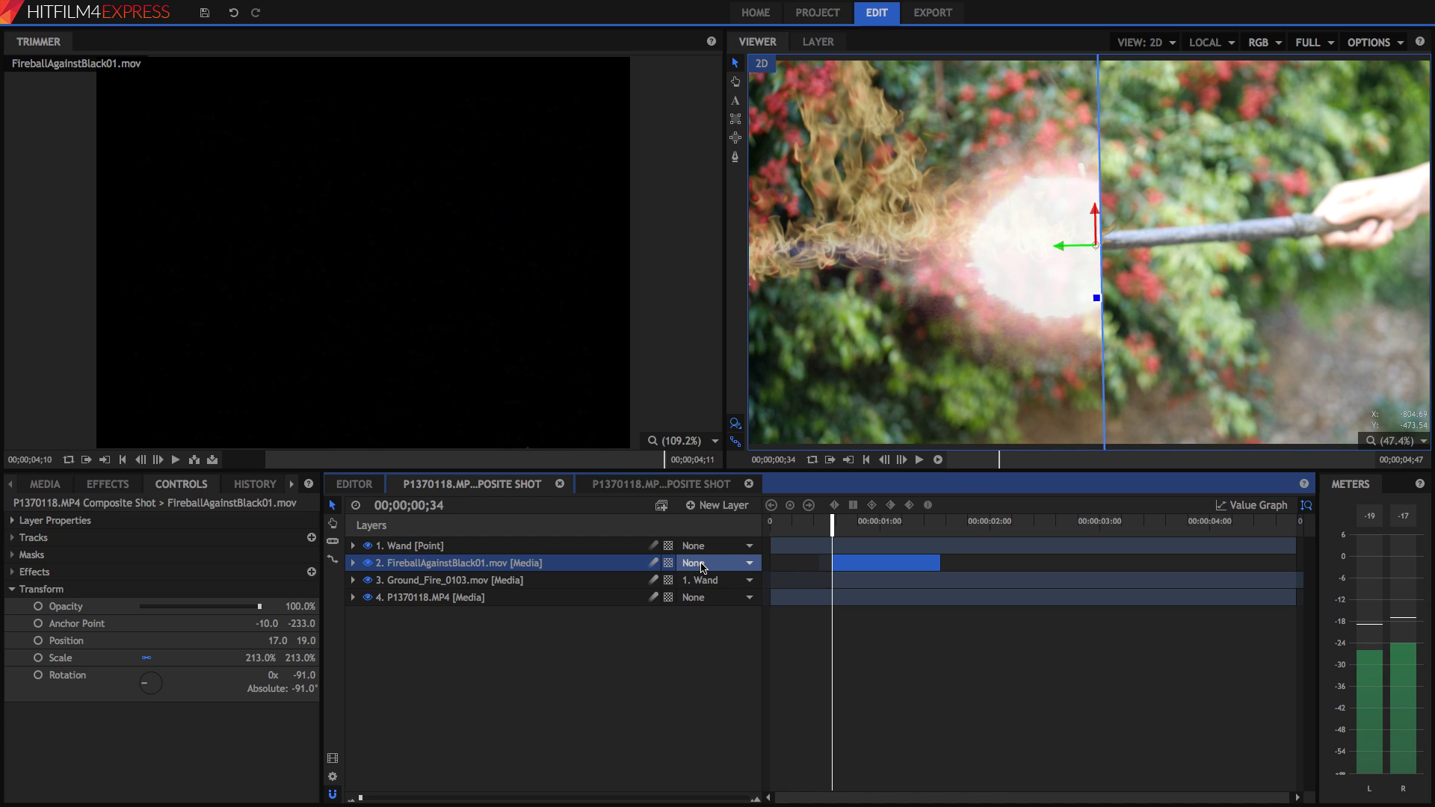
Parent the fireball layer to the Wand point and check its position one frame ahead
click(702, 568)
click(704, 581)
key(Right)
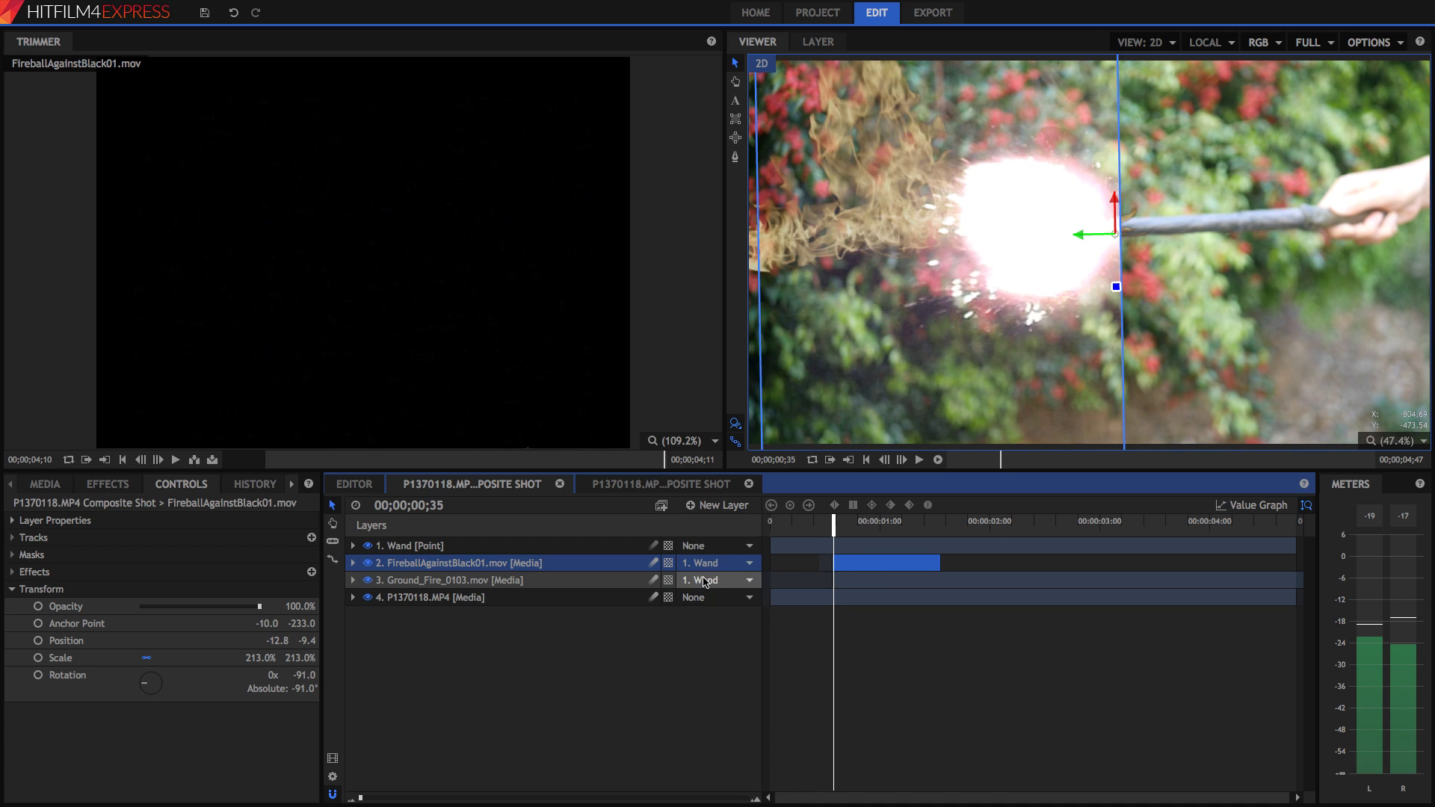
key(Left)
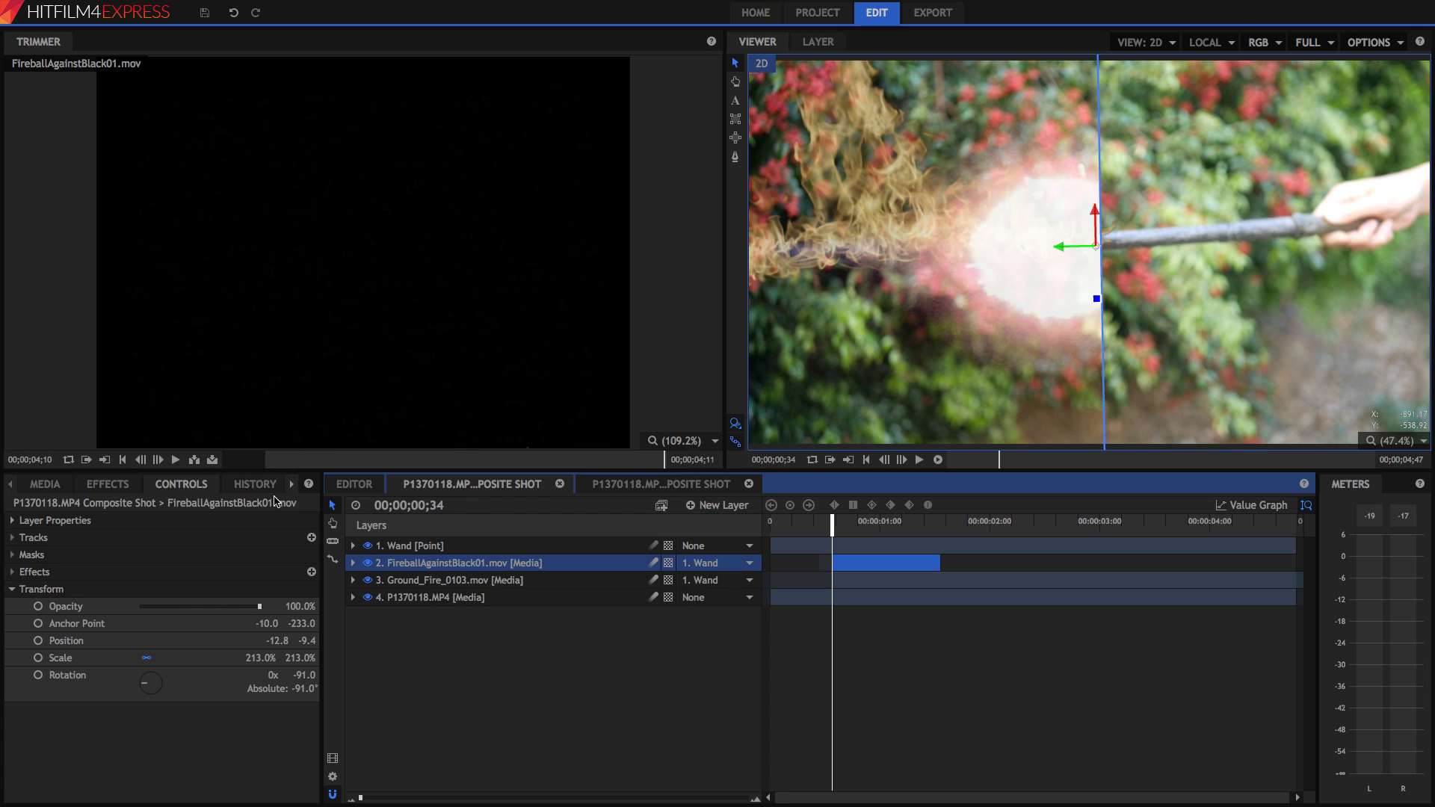
Create a black 1920 x 1080 plane layer named Flare
click(700, 504)
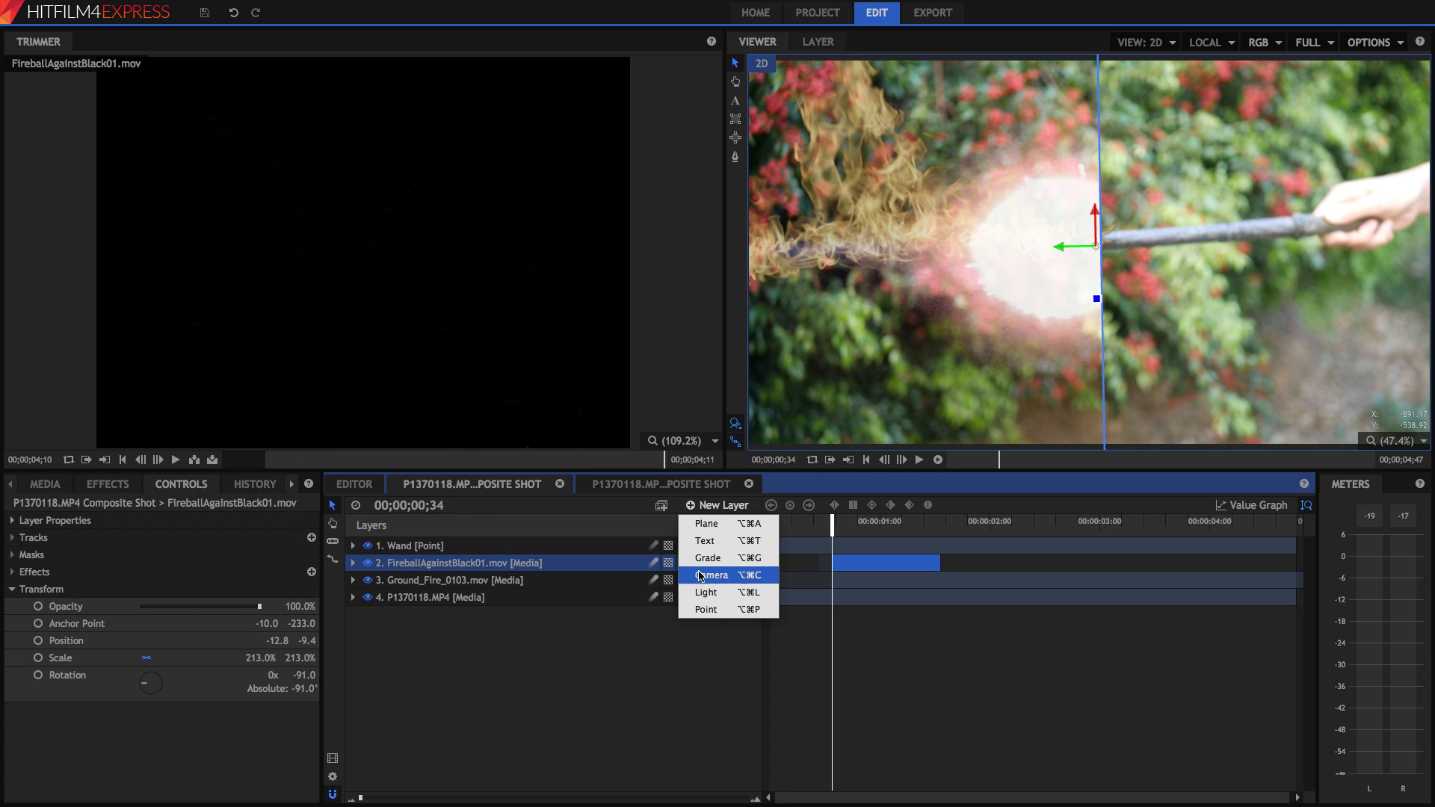
click(706, 524)
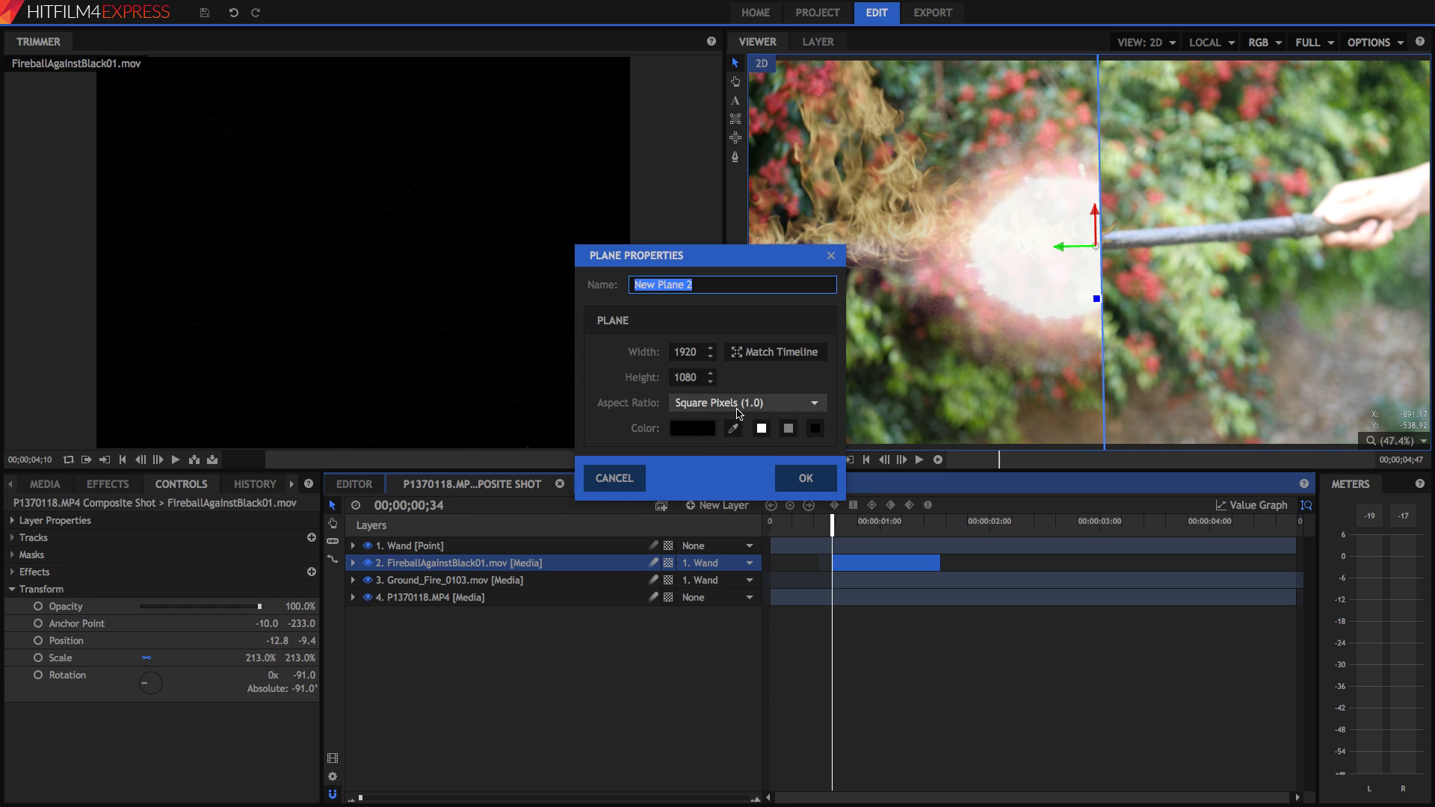
text(F)
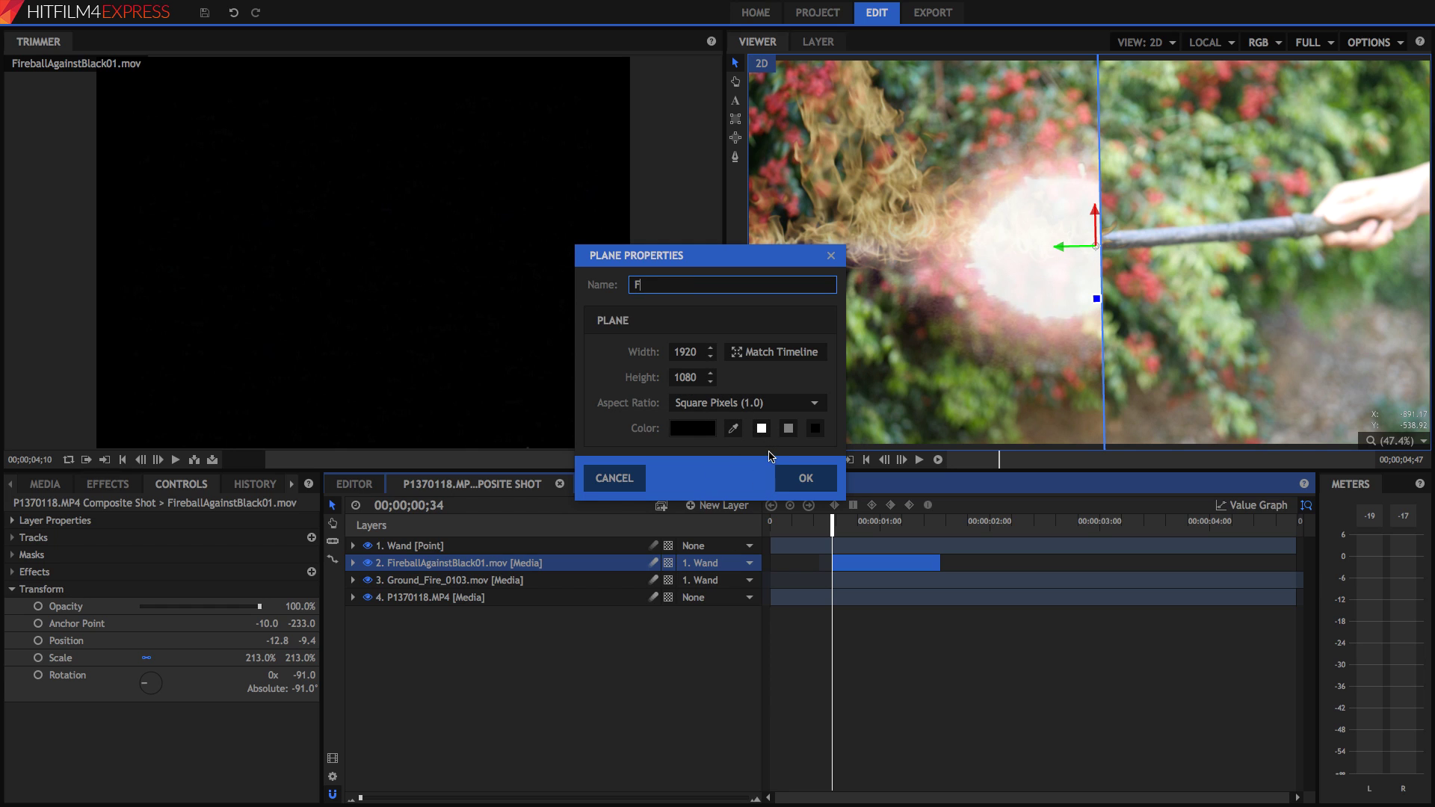
text(lare)
click(804, 477)
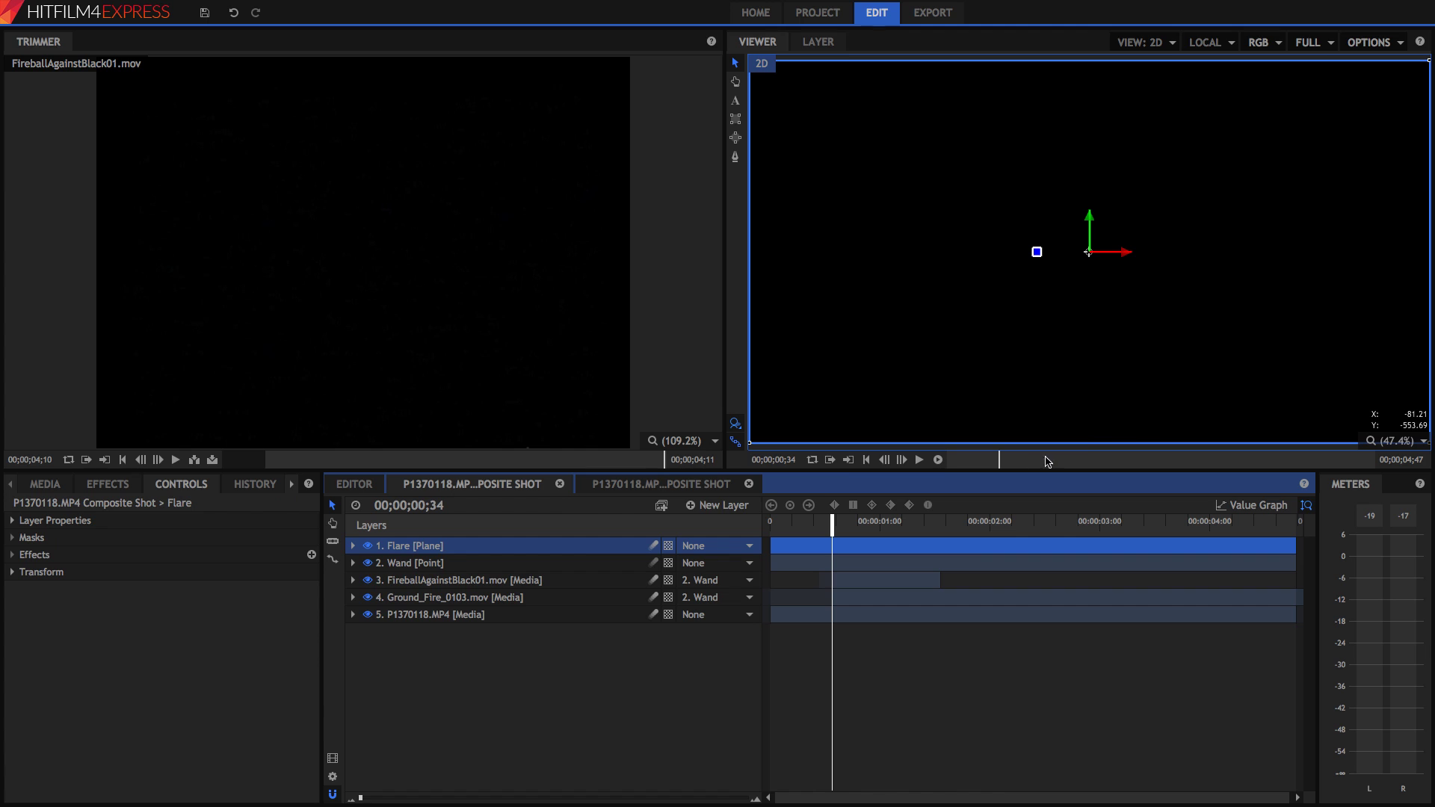
Find the Light Flares effect and apply it to the Flare plane
click(108, 484)
click(95, 509)
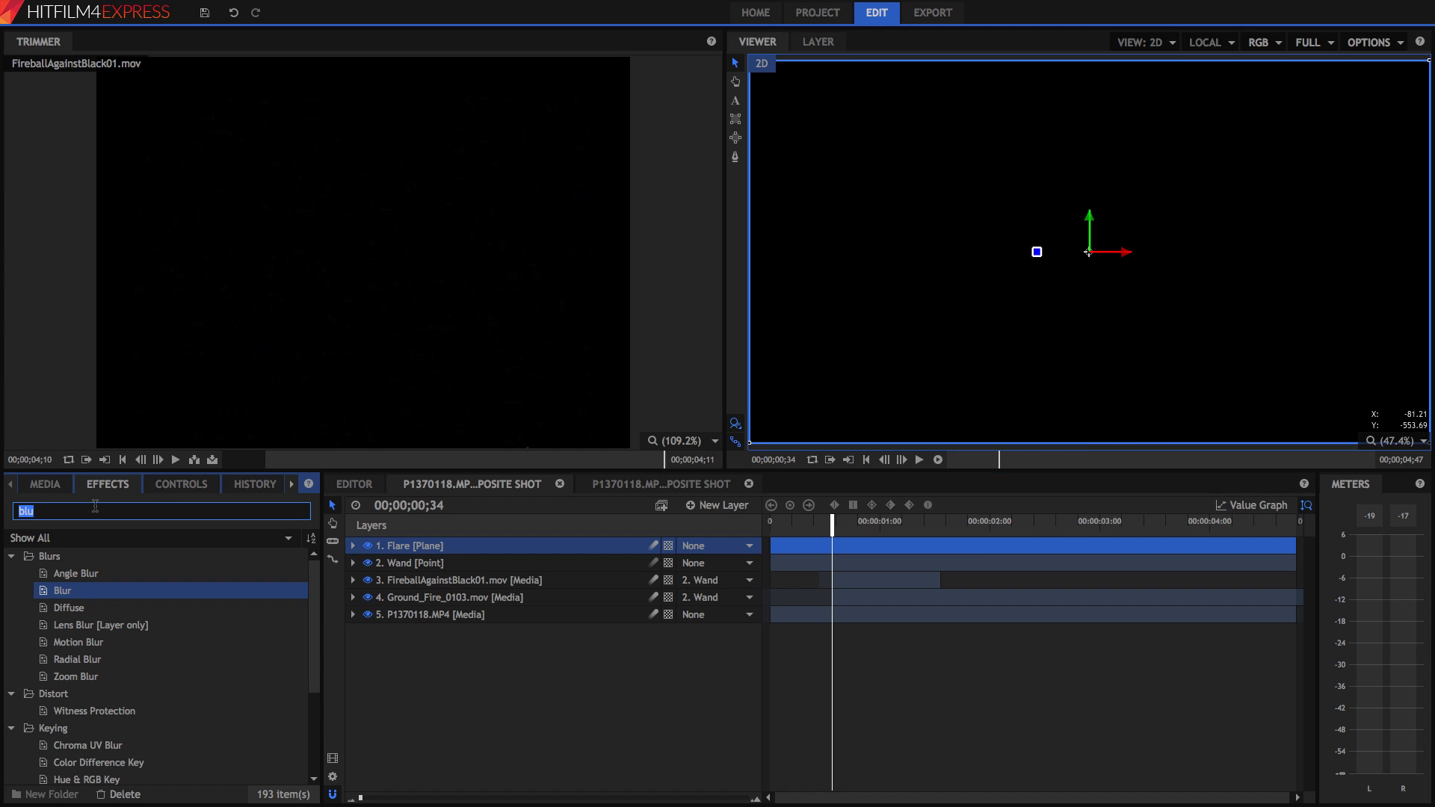
text(light)
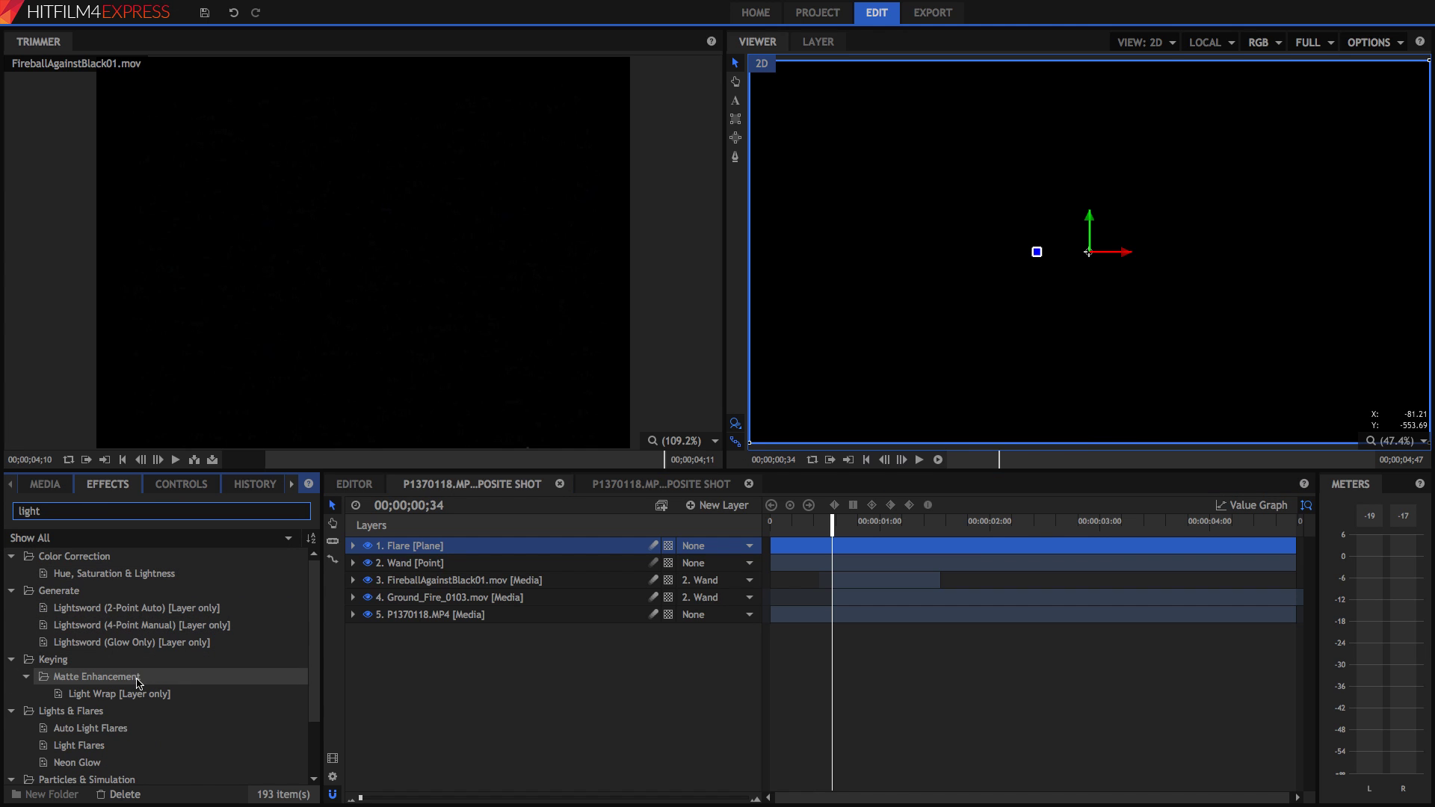
drag(79, 745, 447, 546)
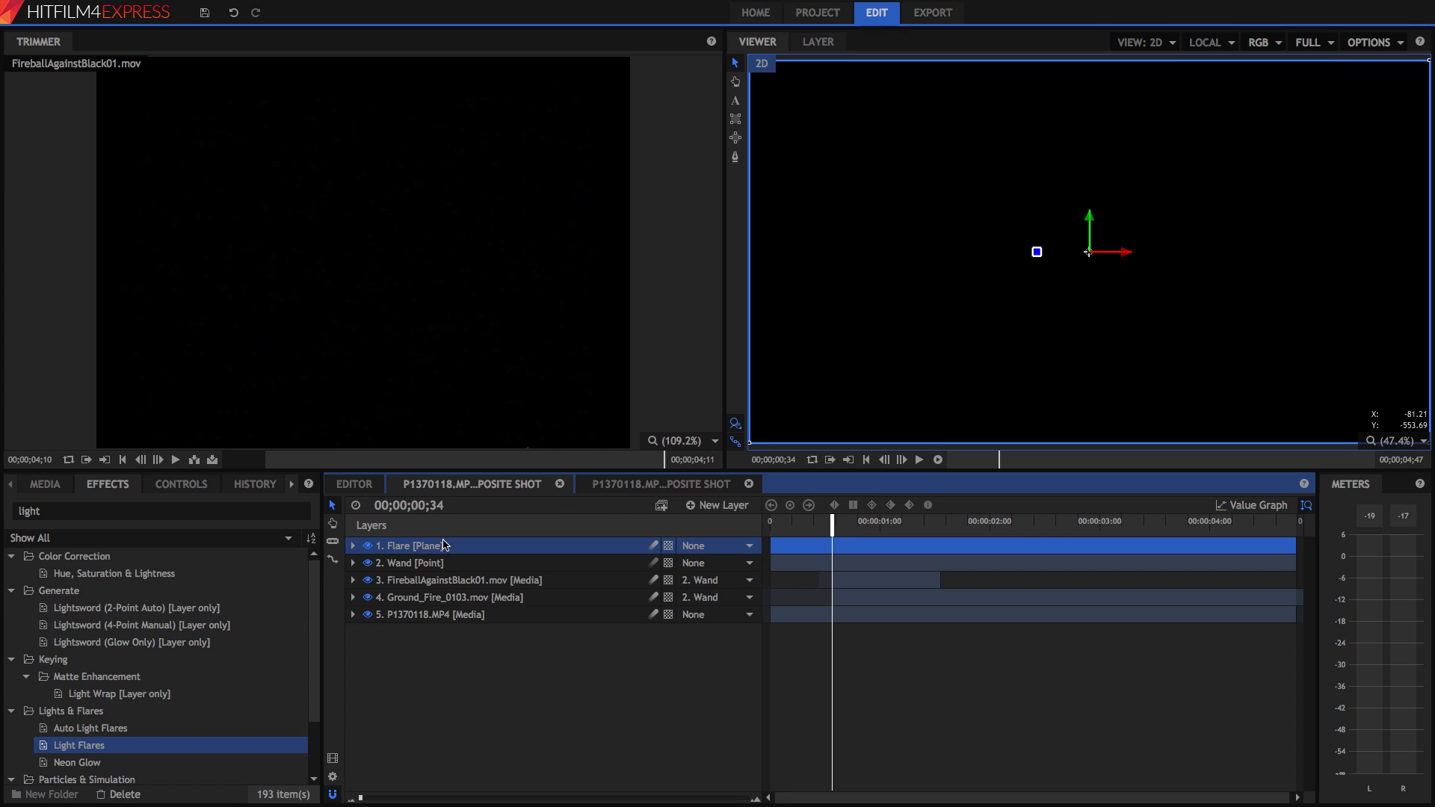
Set the flare type of the Light Flares effect to 35mm prime
click(180, 485)
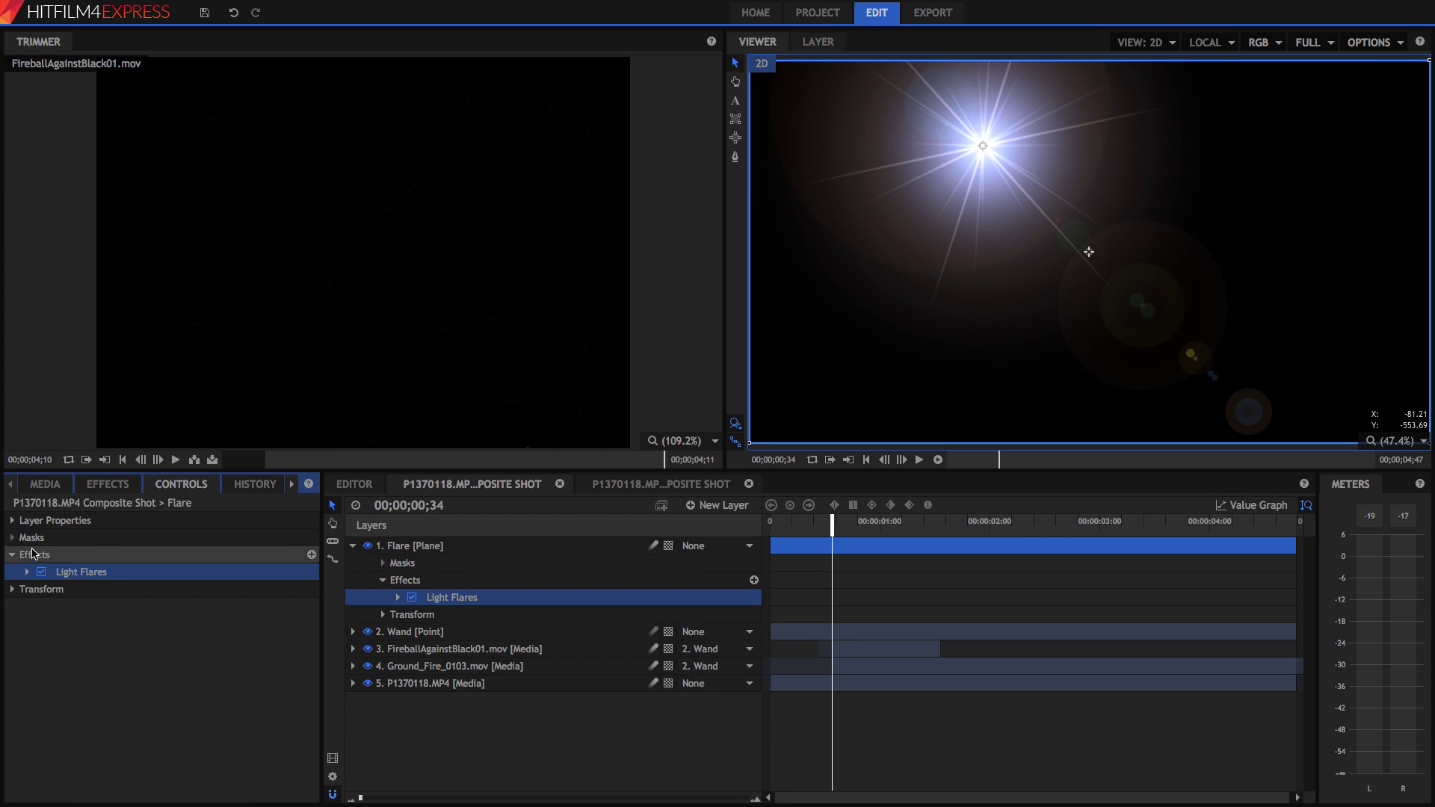
click(27, 572)
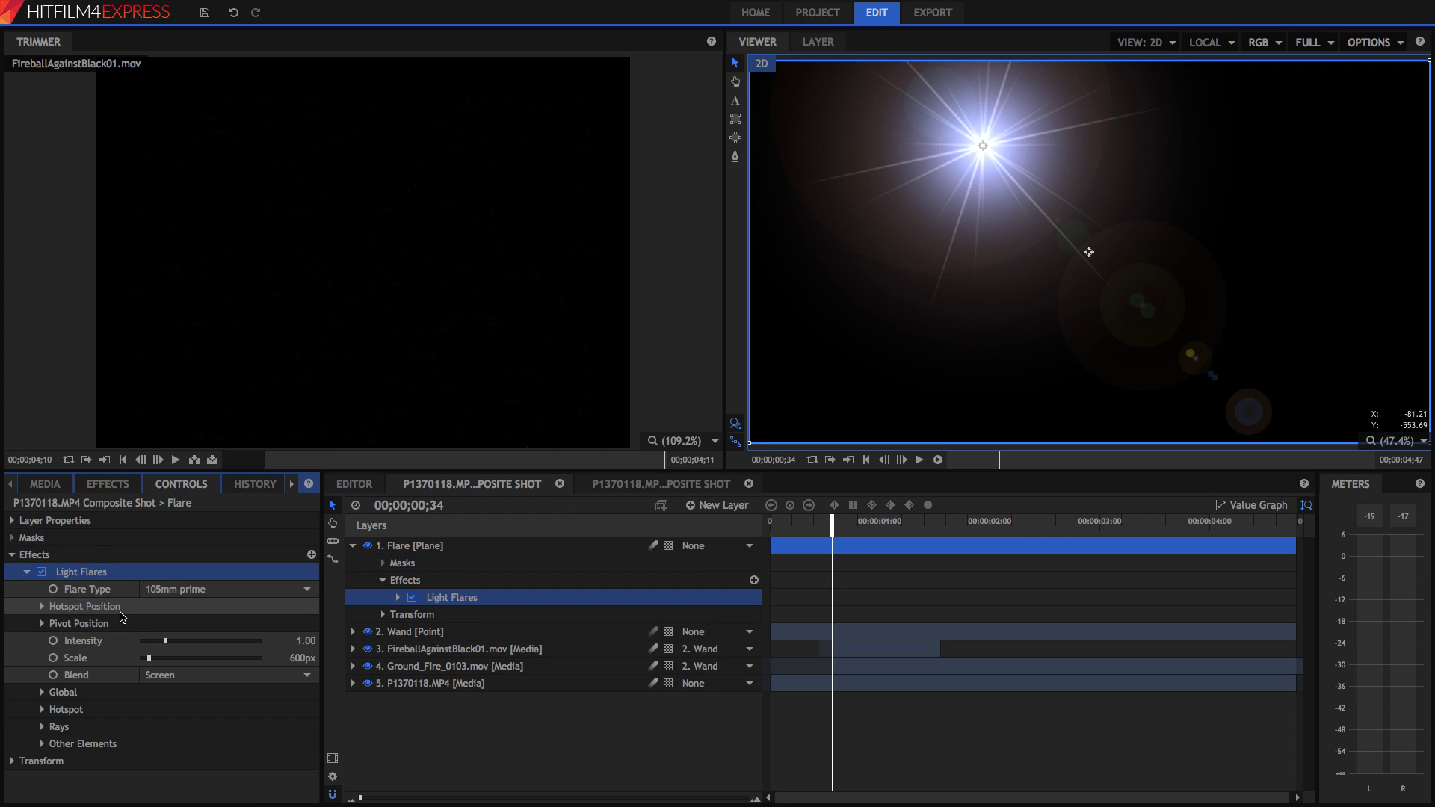
click(187, 595)
click(256, 300)
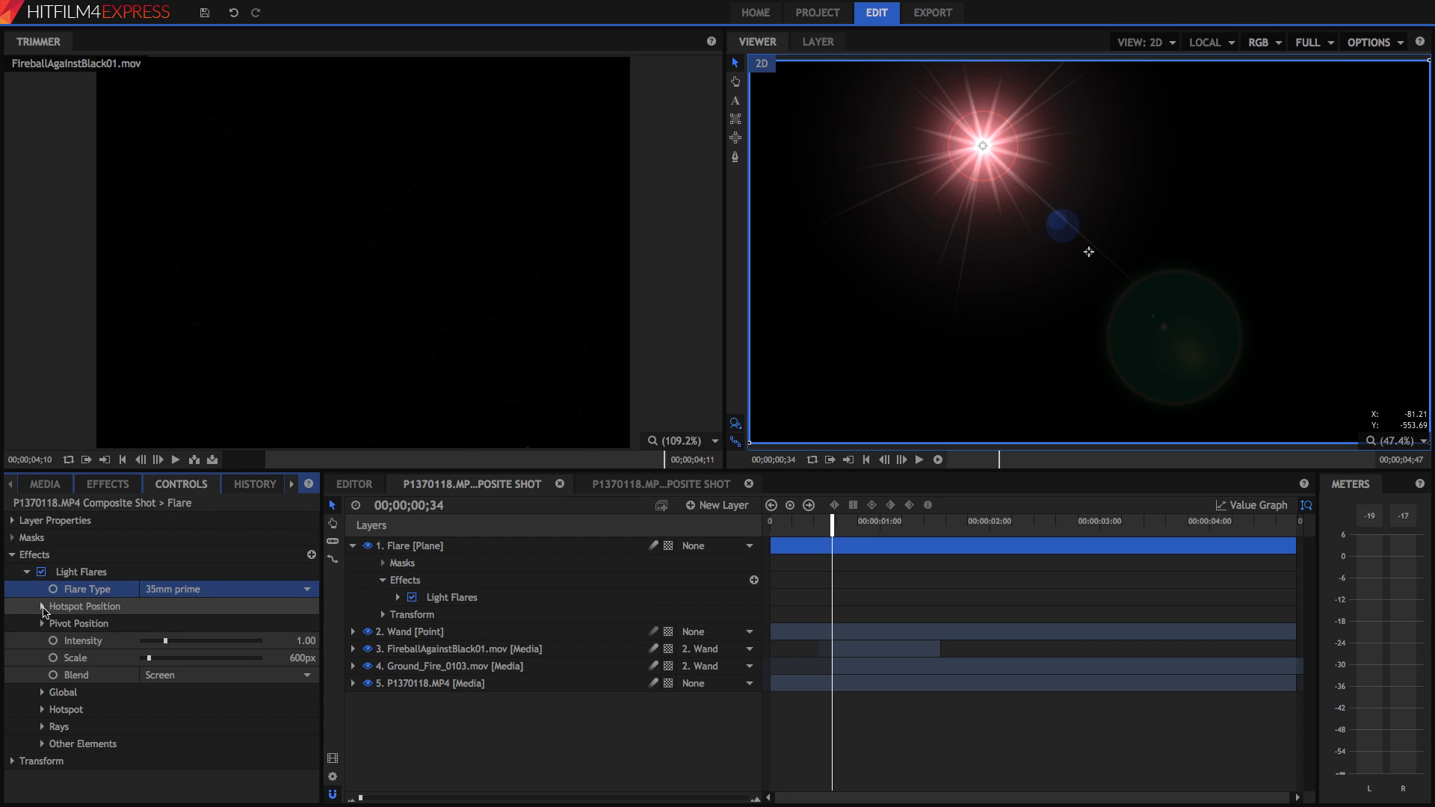
Set the flare's hotspot center to 0.0, 0.0, link it to the Wand layer and play back its motion
click(42, 607)
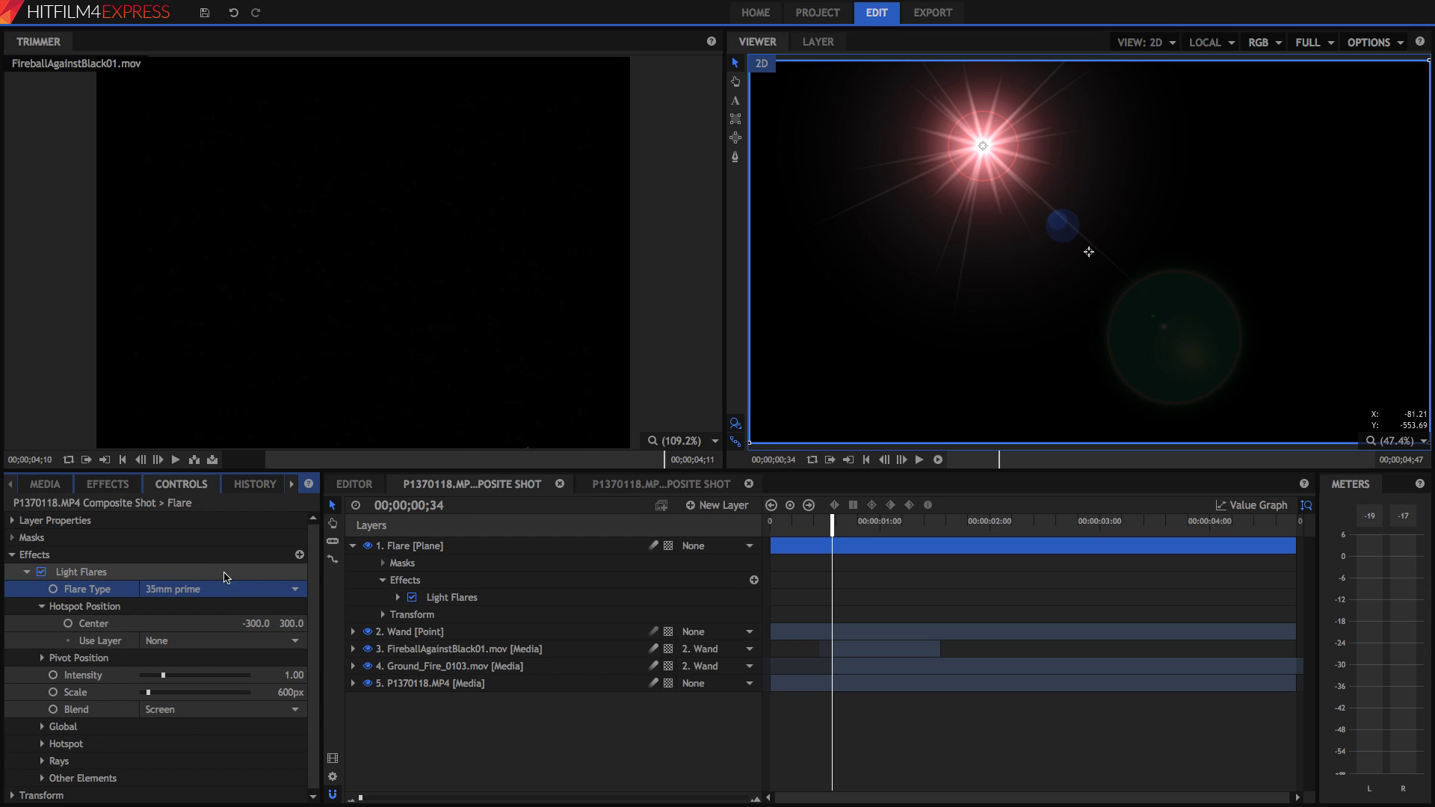
click(263, 624)
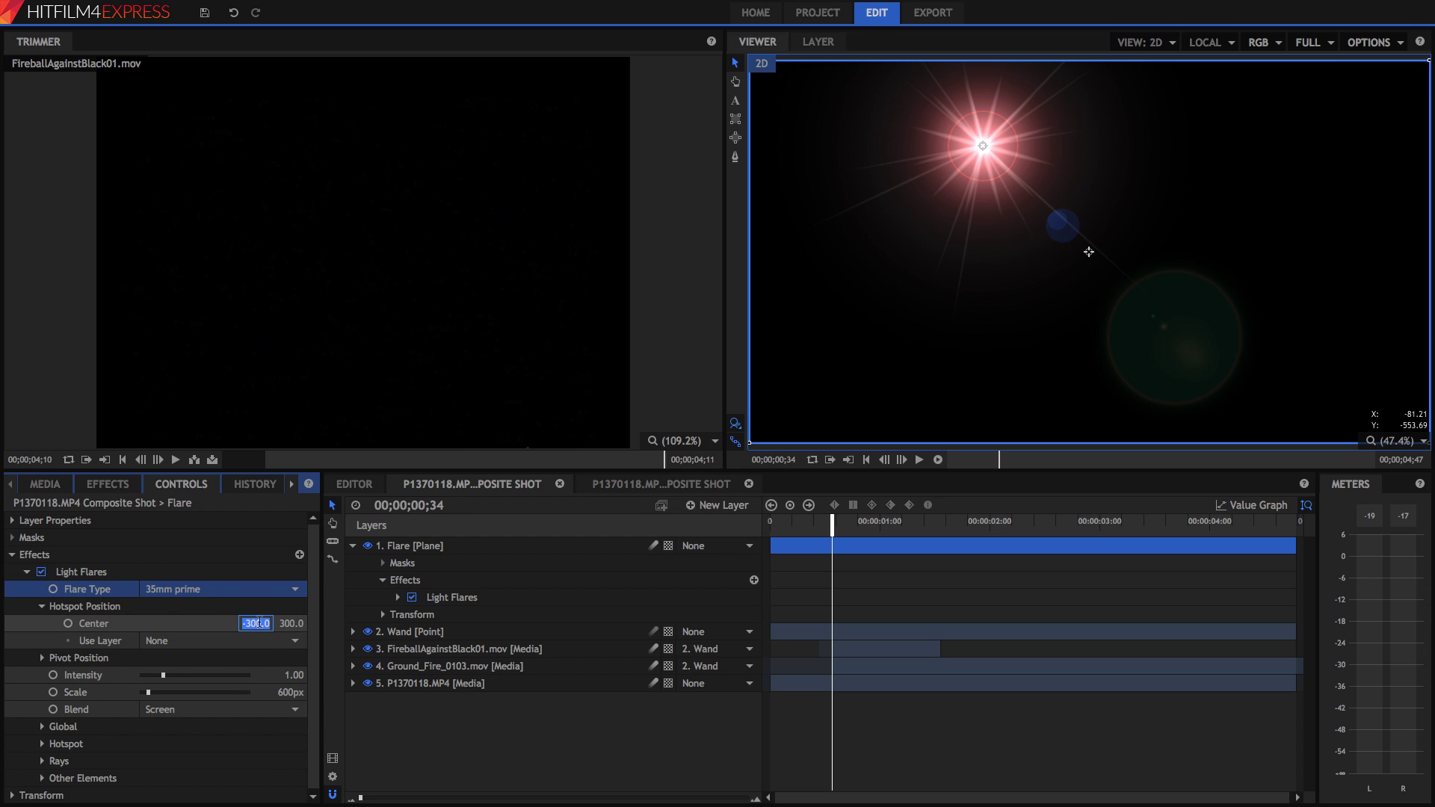
text(0)
key(Tab)
text(0)
key(Return)
click(243, 639)
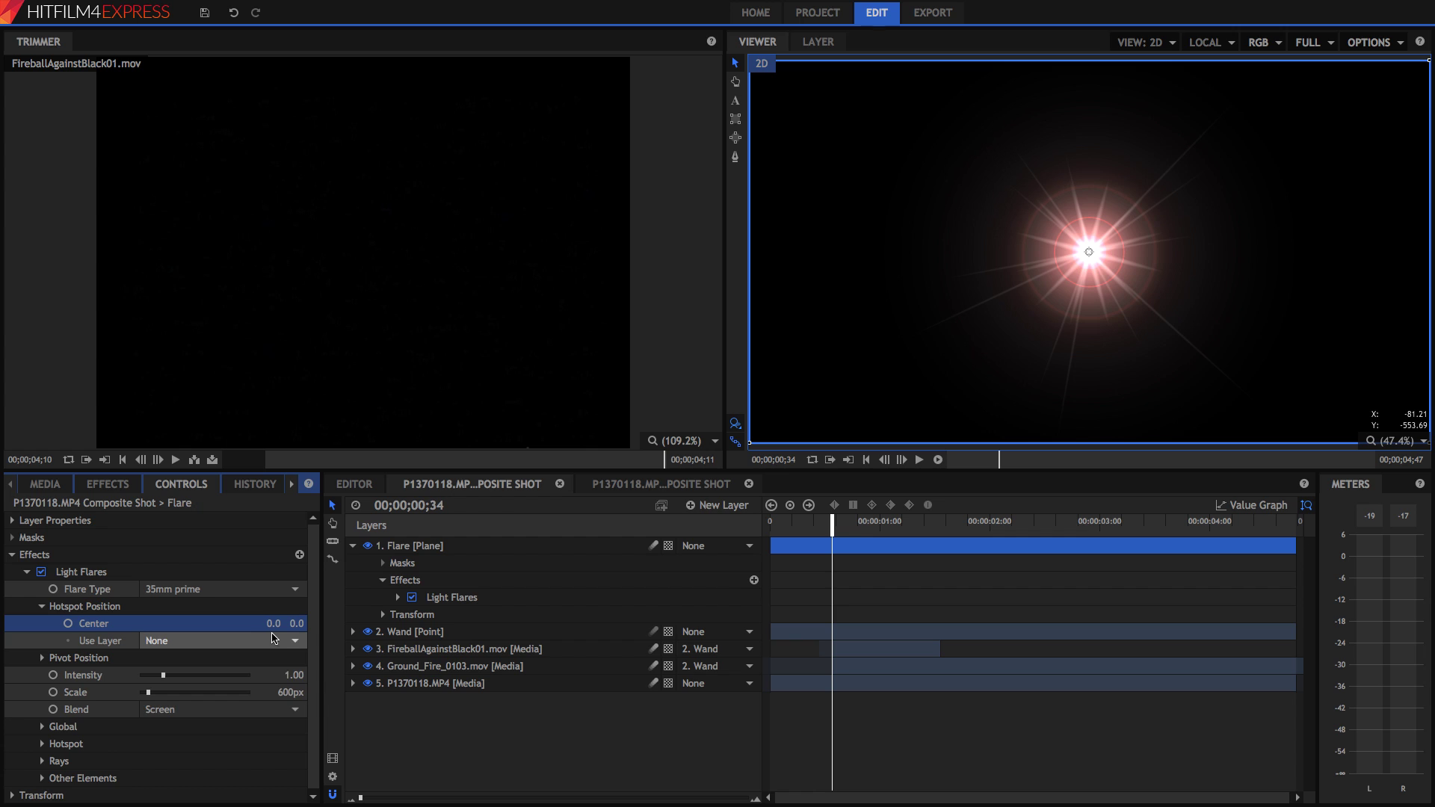
click(263, 654)
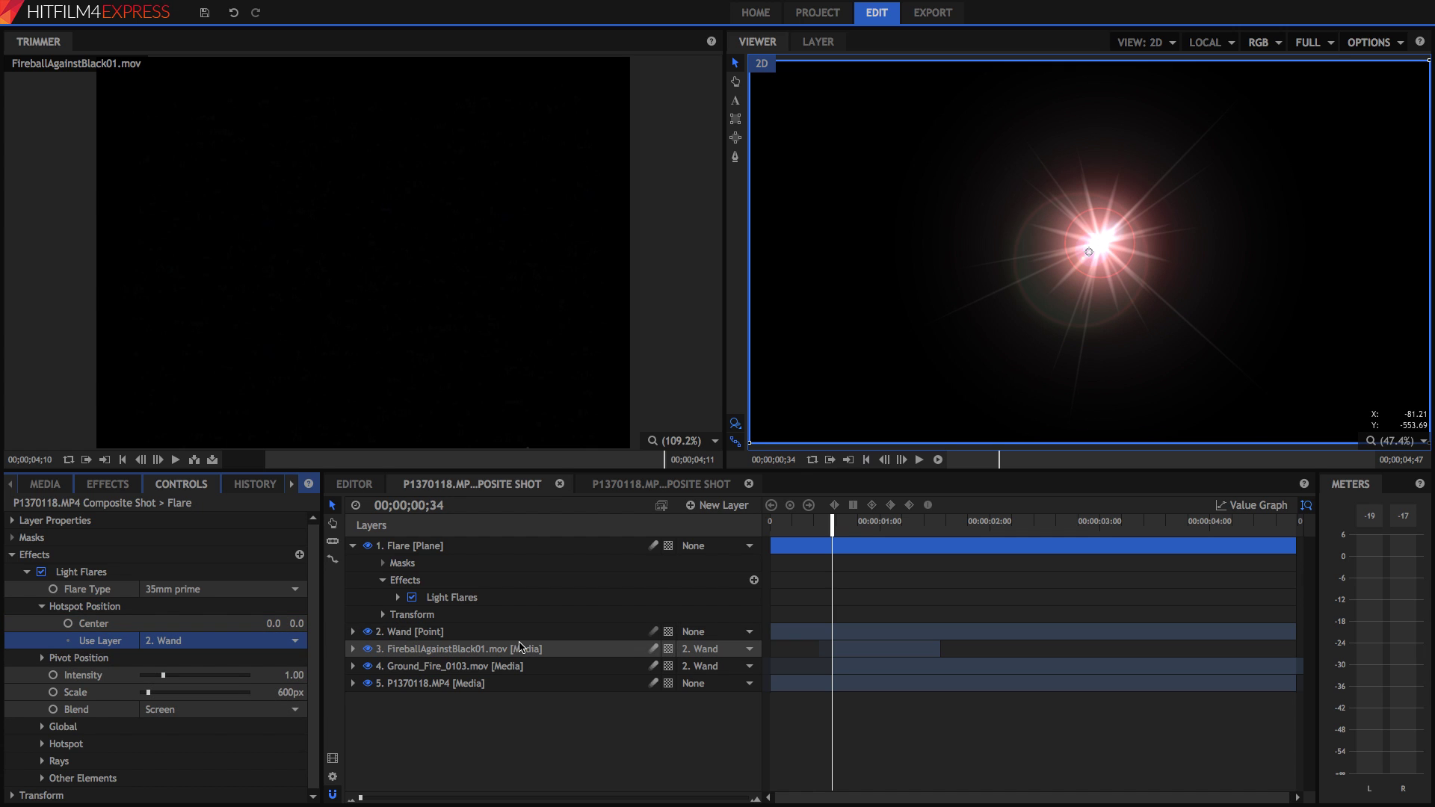
key(space)
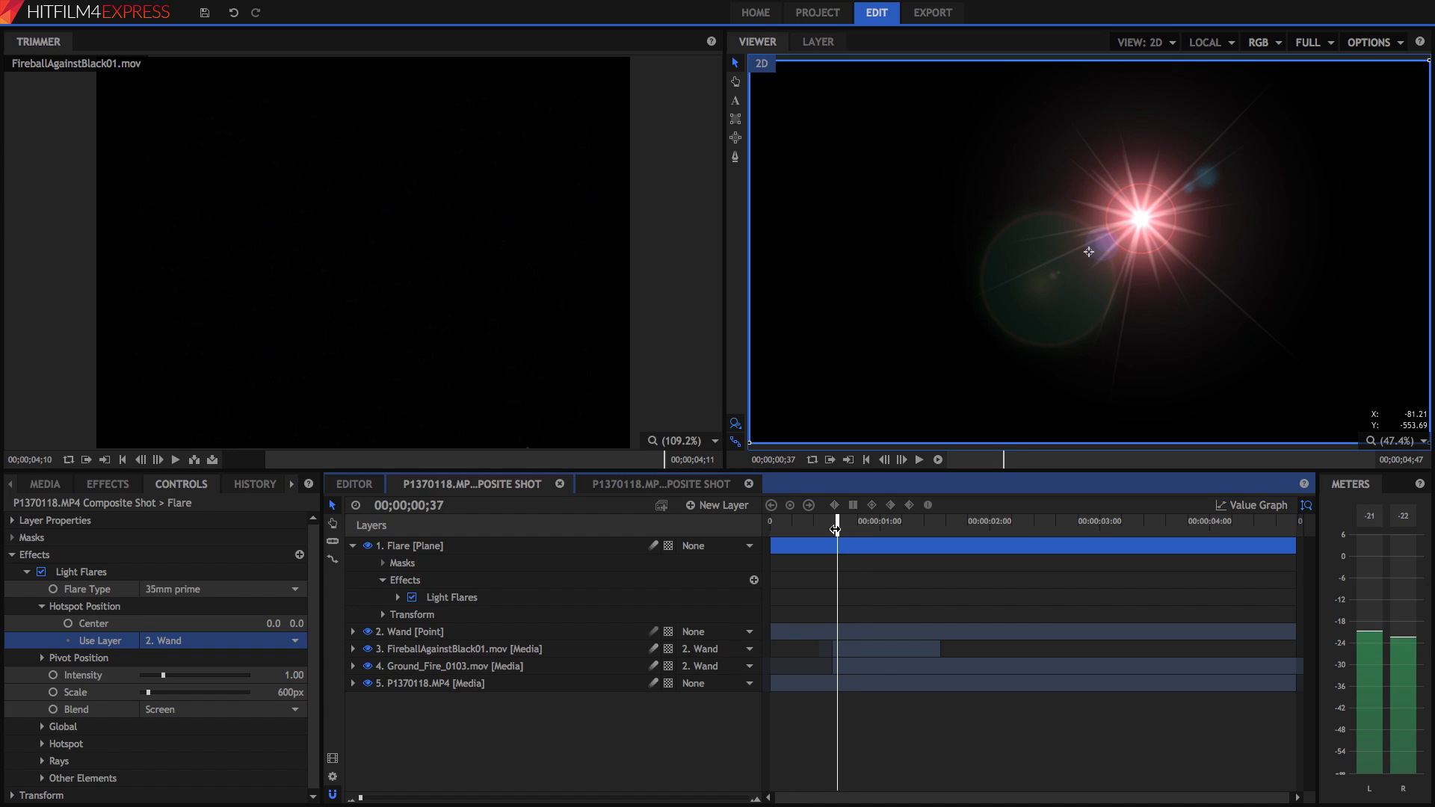
key(space)
Set the Flare plane's blend mode to Screen and trim its start to the playhead at 00;00;00;34
click(12, 521)
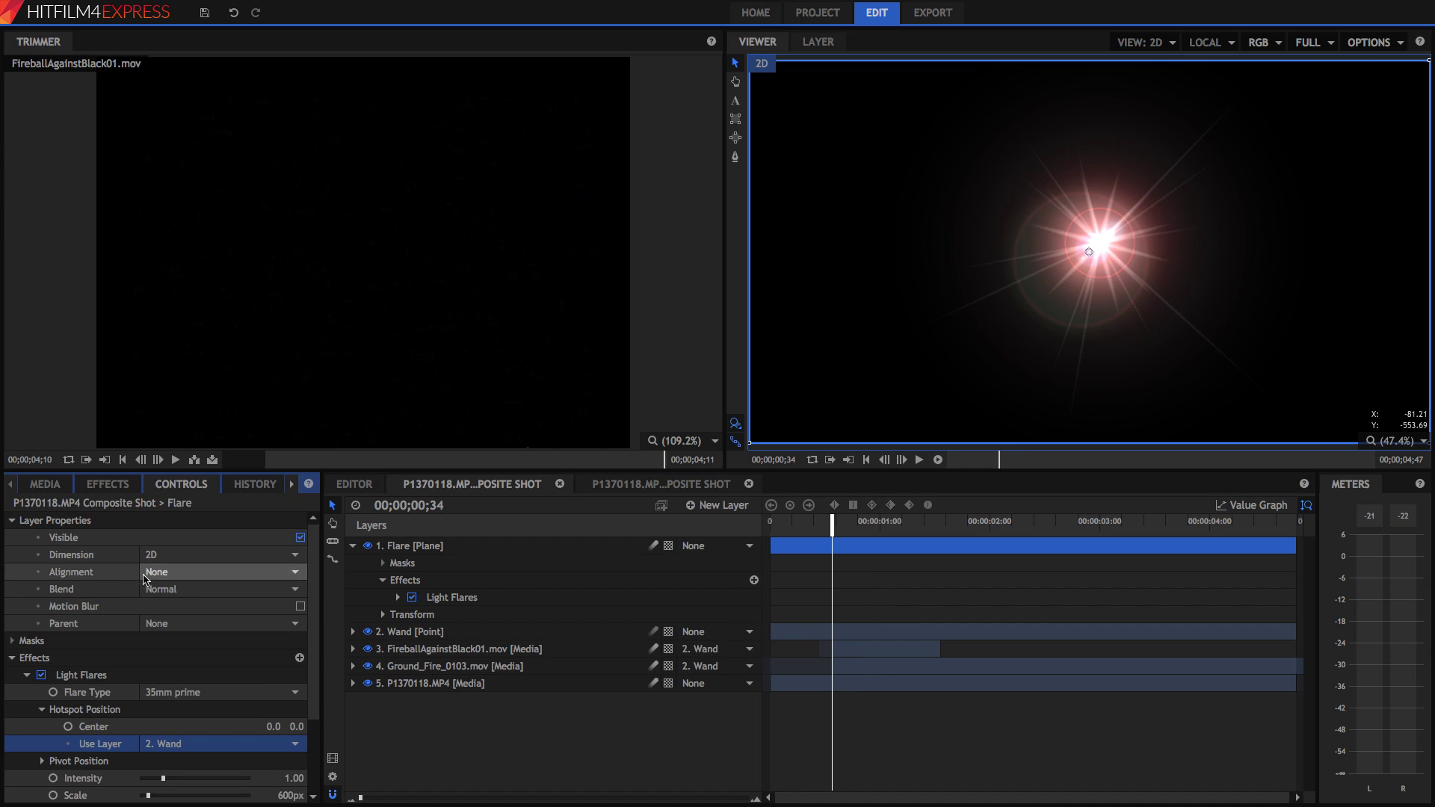
click(172, 589)
click(191, 544)
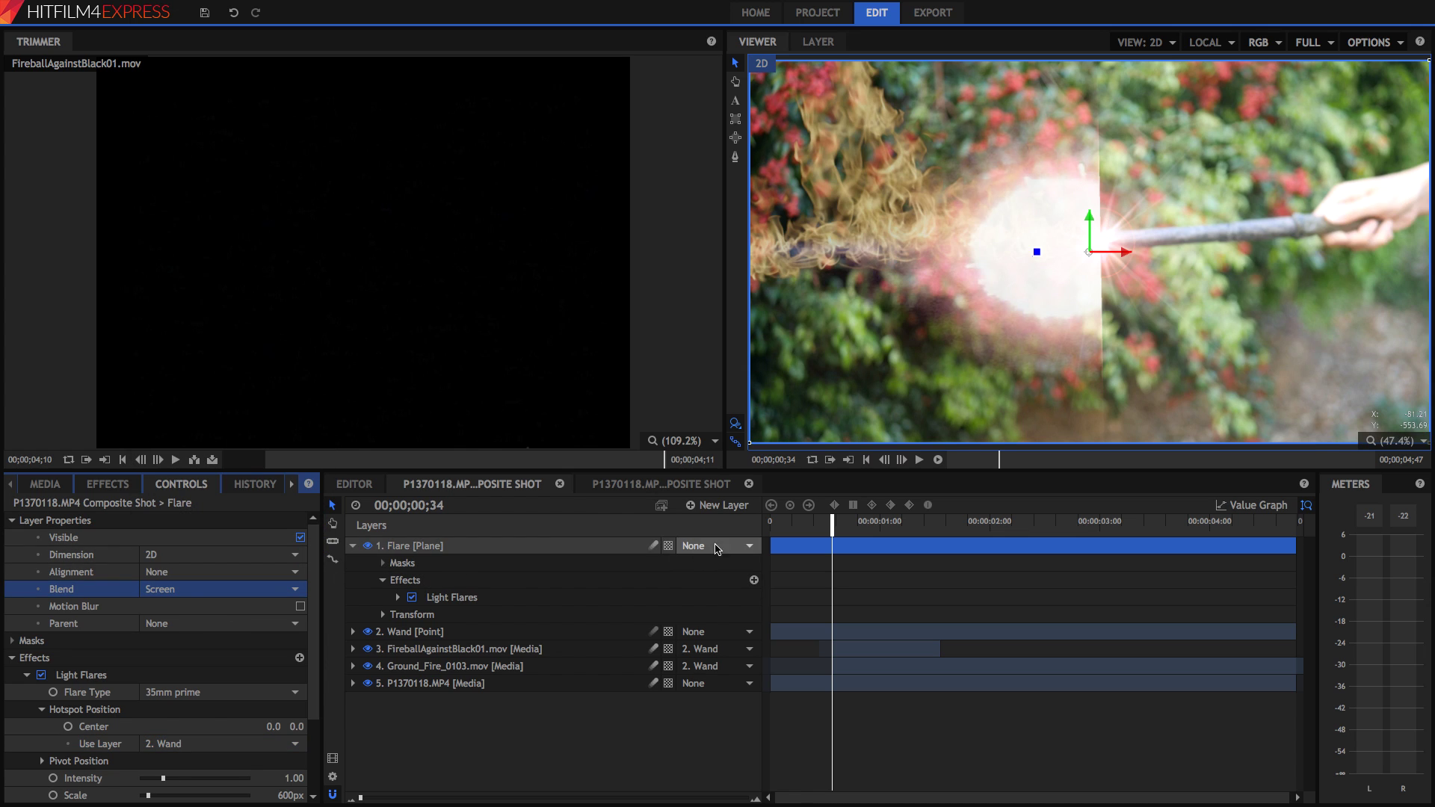
drag(767, 546, 825, 550)
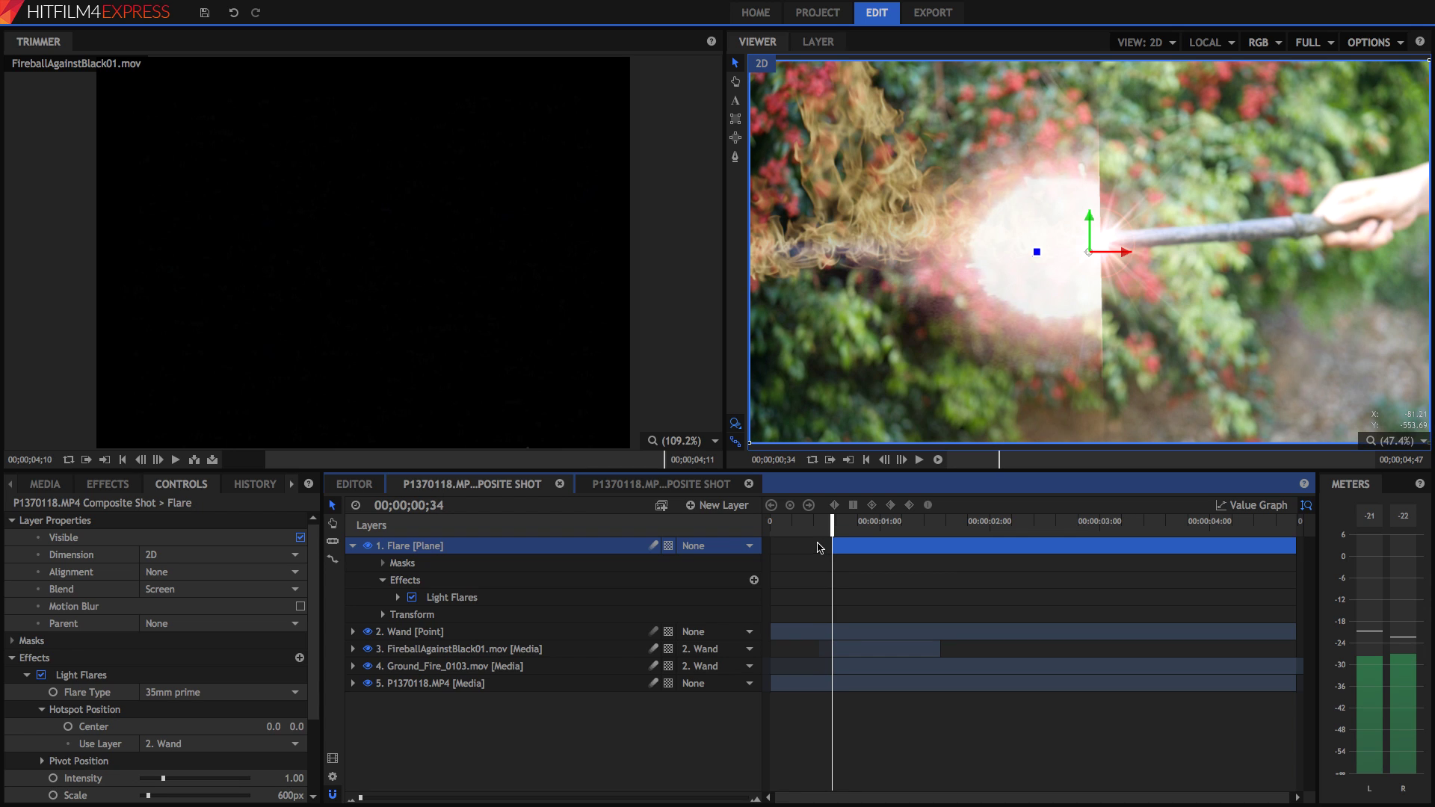
Set the light flare's intensity to 1.05 and scale to 1500px, then play back the shot
scroll(30, 672, down, 4)
scroll(38, 668, up, 3)
scroll(37, 668, down, 3)
mouse_move(213, 674)
mouse_down()
mouse_move(179, 679)
mouse_move(222, 678)
mouse_move(201, 676)
mouse_up()
mouse_move(148, 691)
mouse_down()
mouse_move(170, 690)
mouse_move(157, 690)
mouse_up()
drag(201, 674, 162, 673)
key(space)
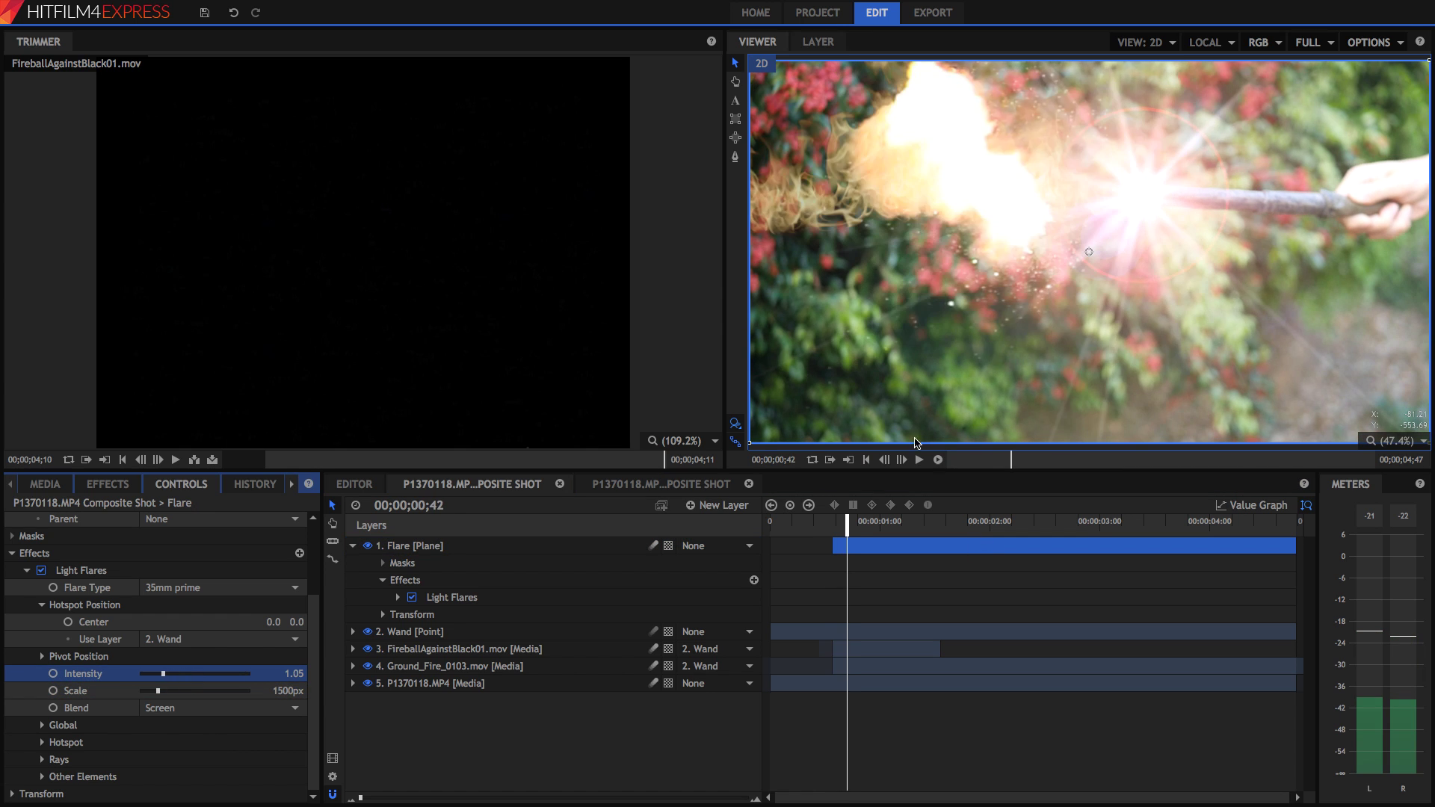
click(833, 531)
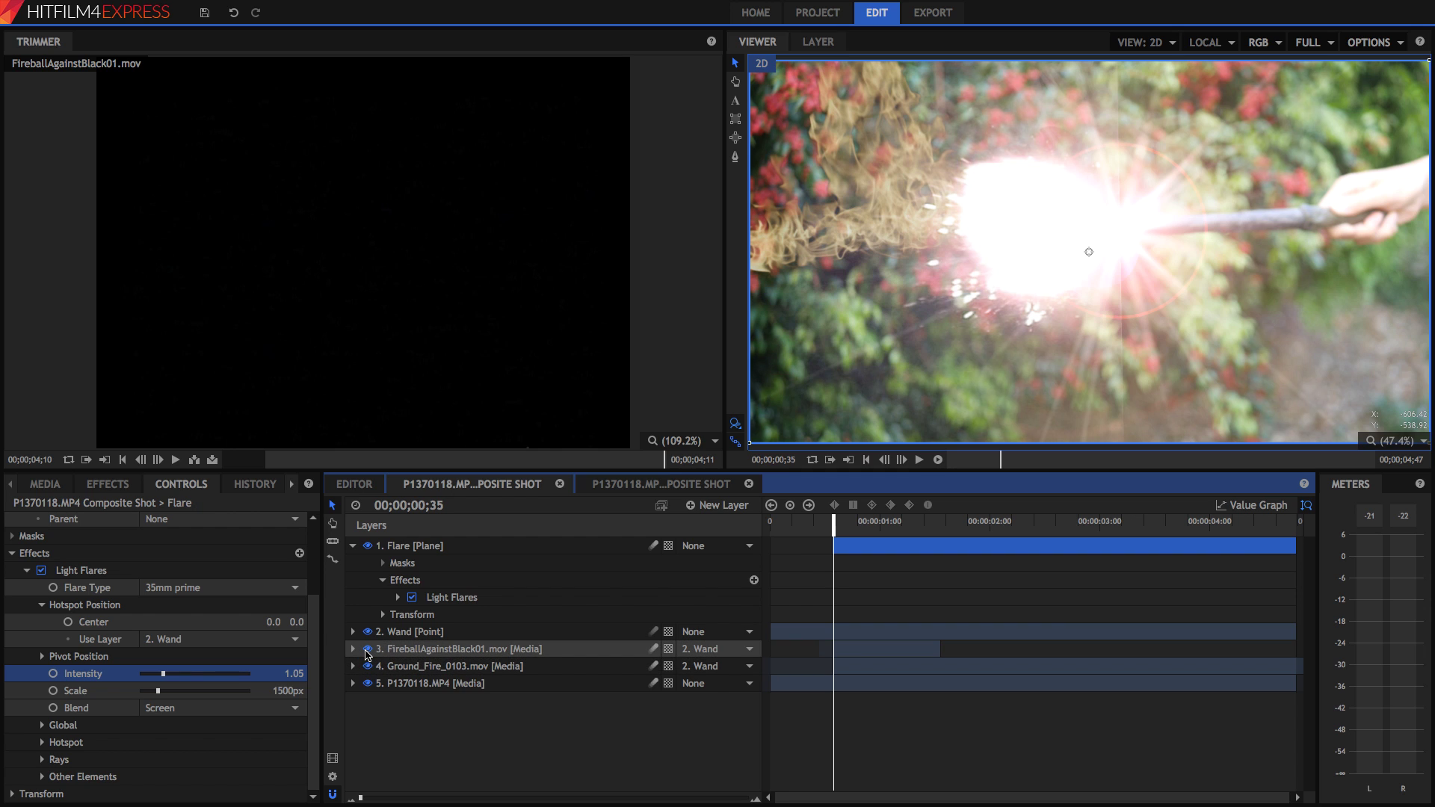
Hide the Ground_Fire_0103.mov and Flare layers while keeping the fireball layer visible
click(367, 649)
click(367, 665)
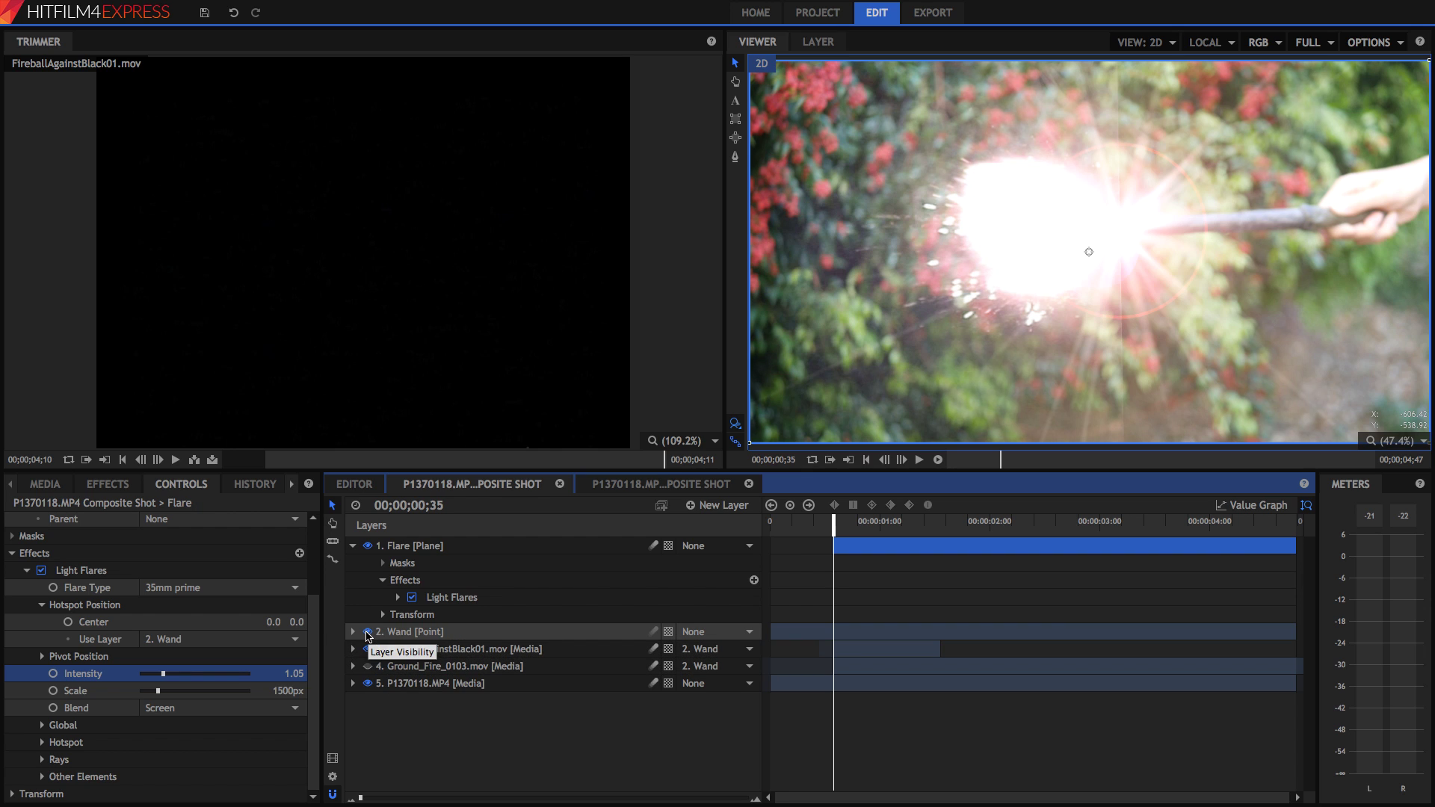
click(366, 545)
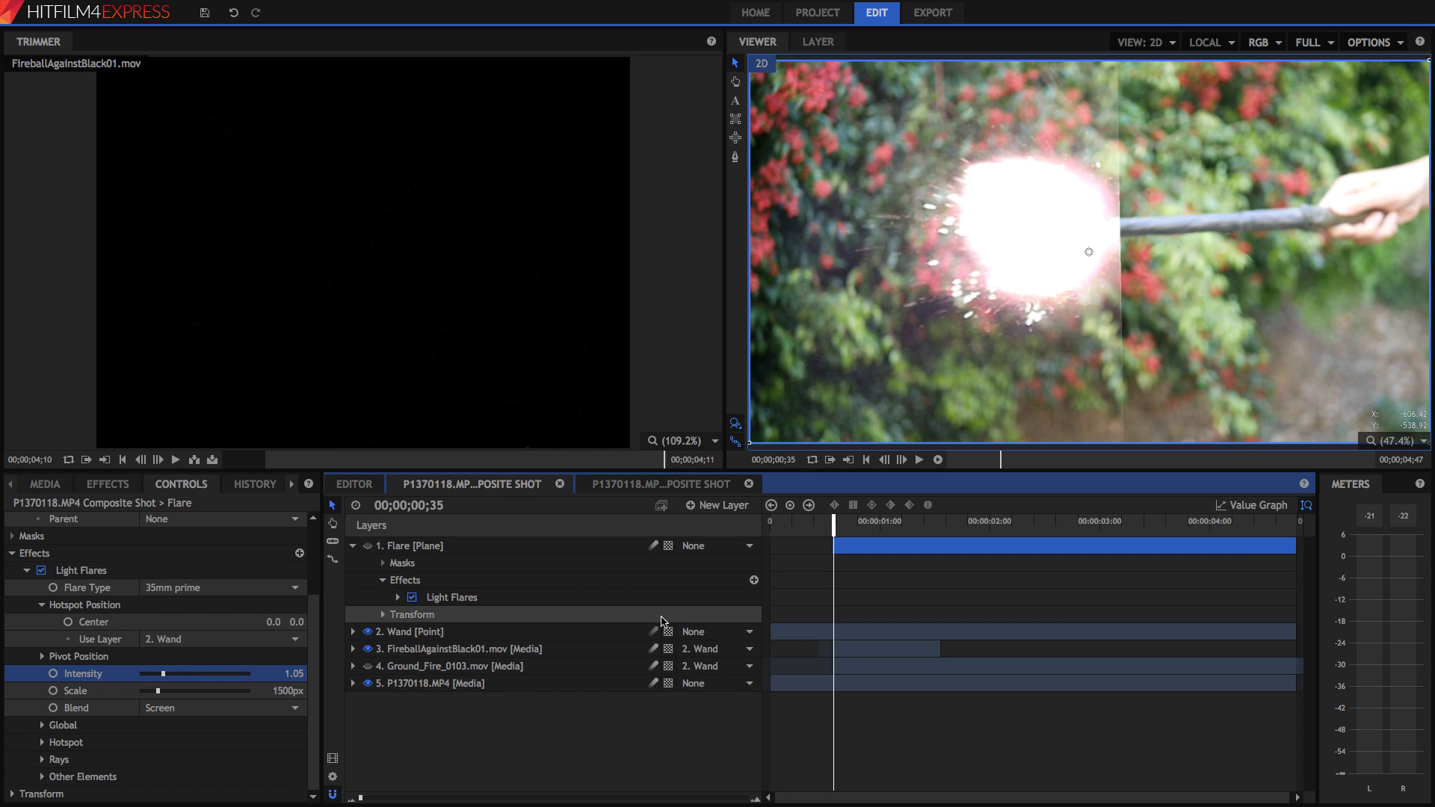
Shift the FireballAgainstBlack01.mov layer to position -21.2, -9.6 and apply the Blur effect to it
click(477, 652)
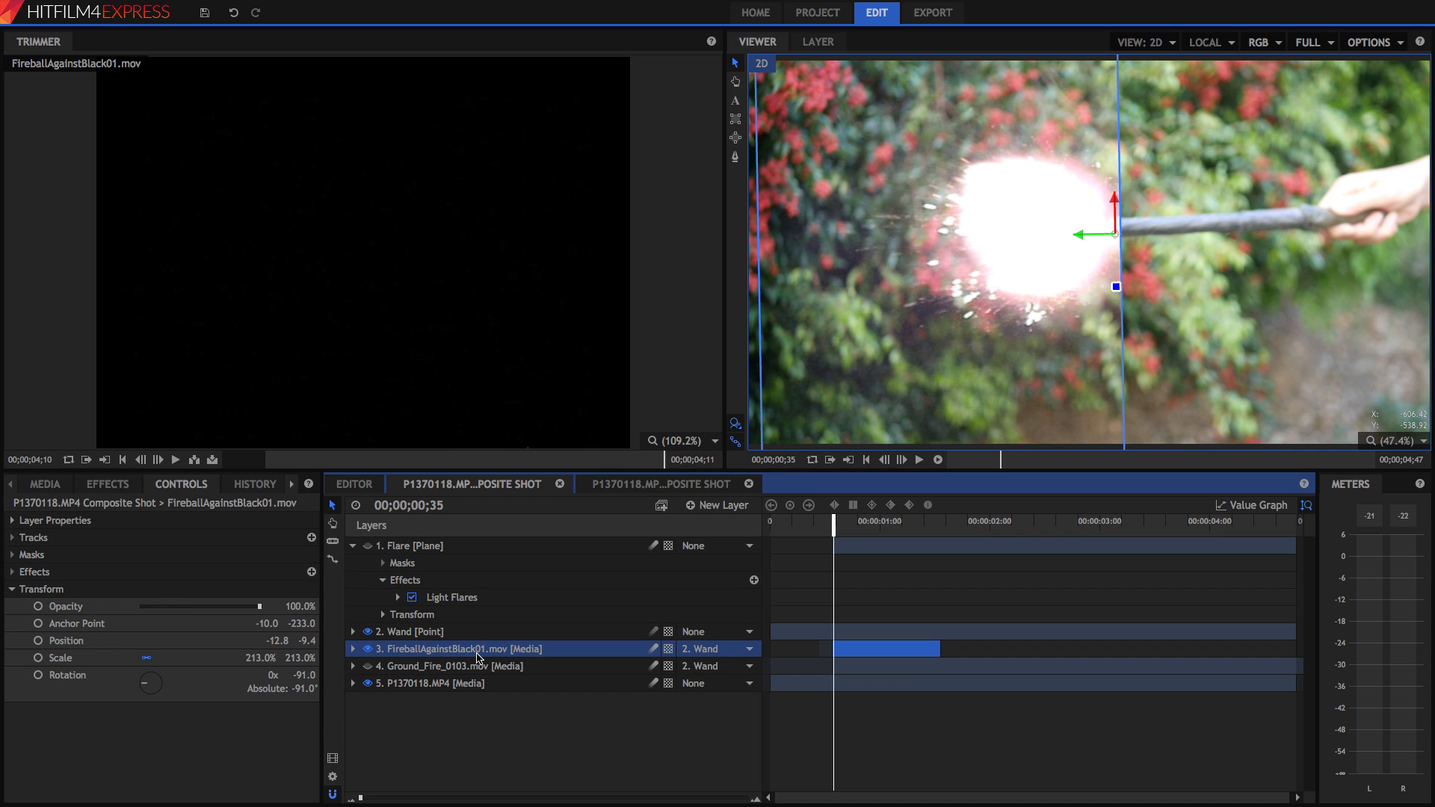
drag(1083, 236, 1088, 235)
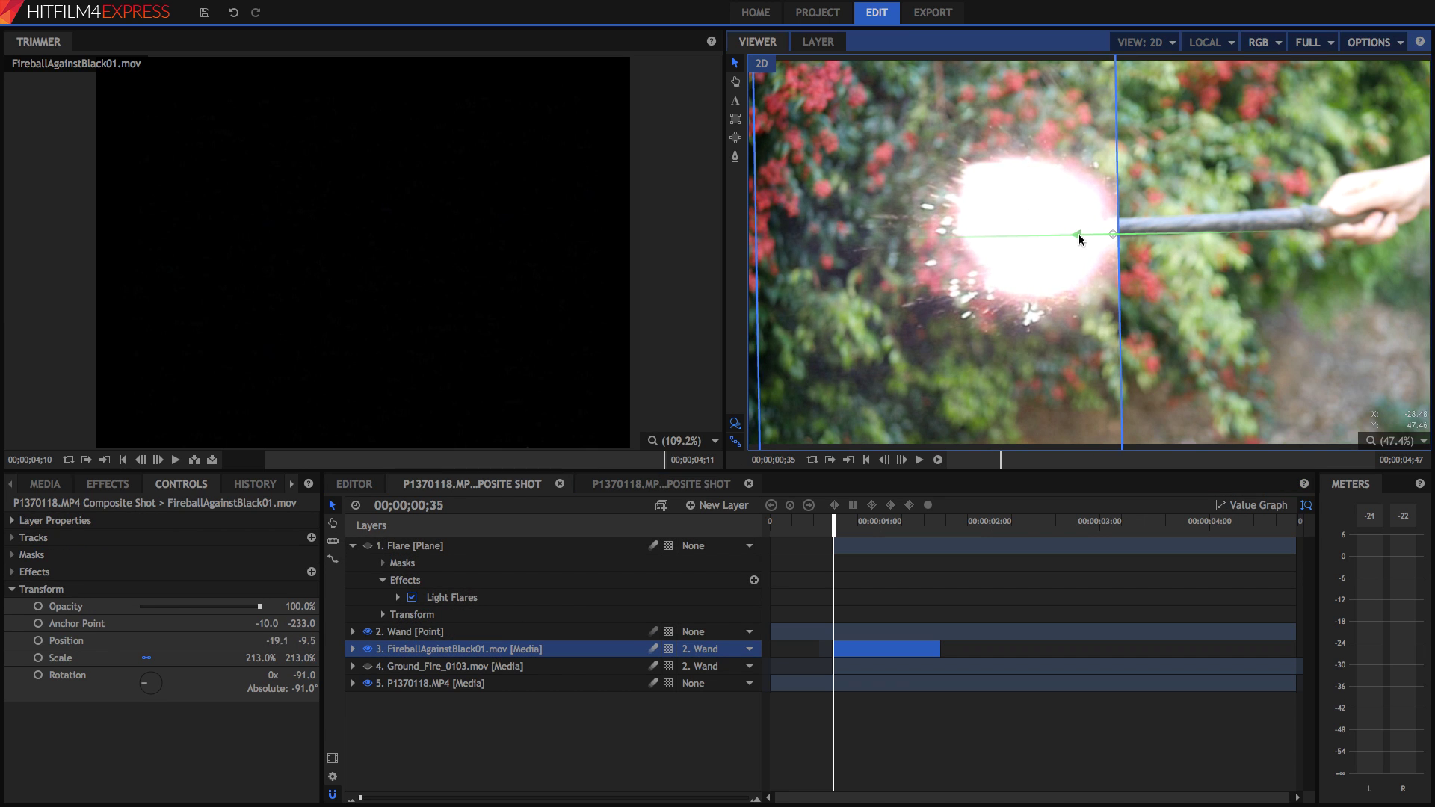
click(108, 484)
click(111, 512)
text(blur)
drag(62, 590, 461, 654)
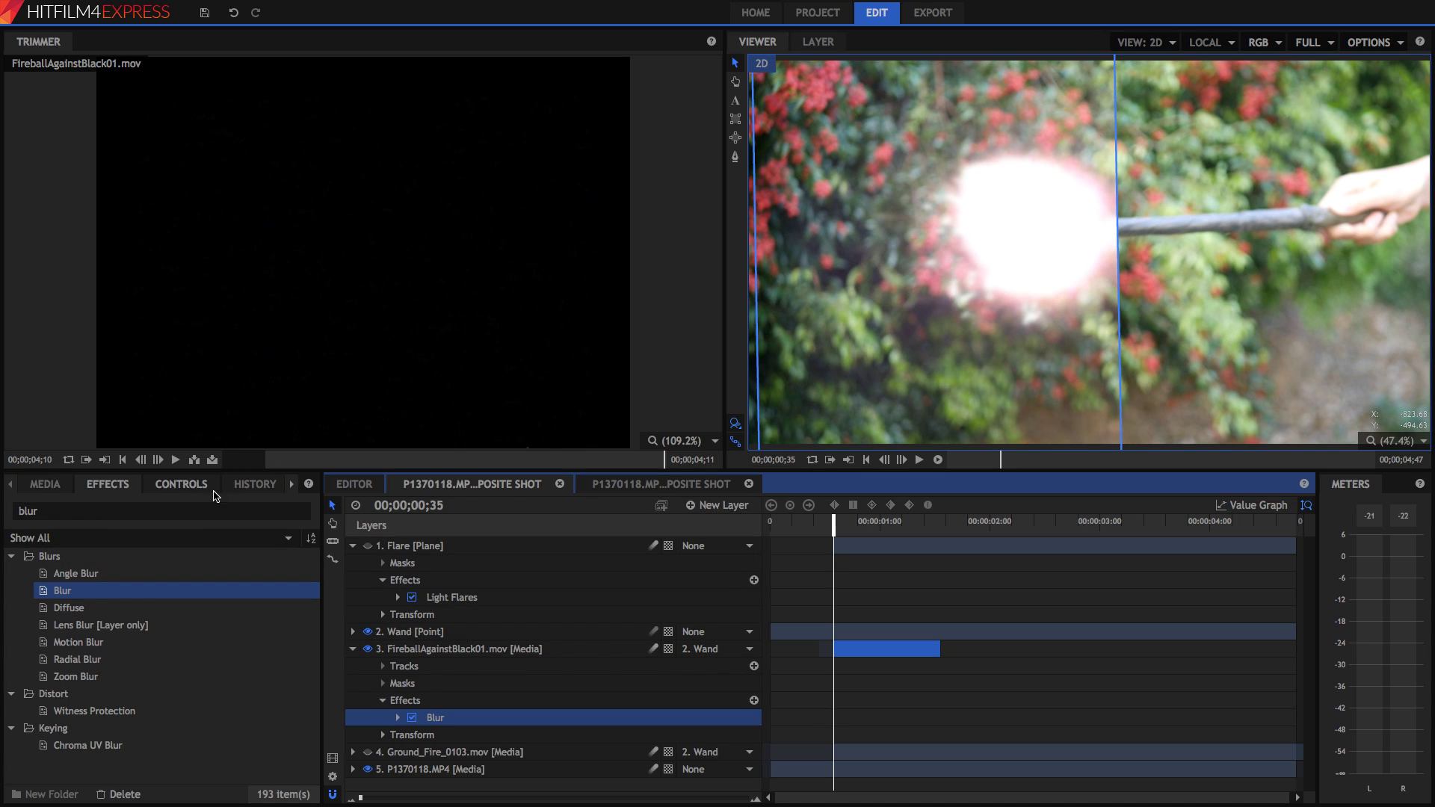
Set the fireball's blur radius to 30.72px with Clamp to Edge disabled, and play back the blurred fireball
click(180, 484)
click(28, 591)
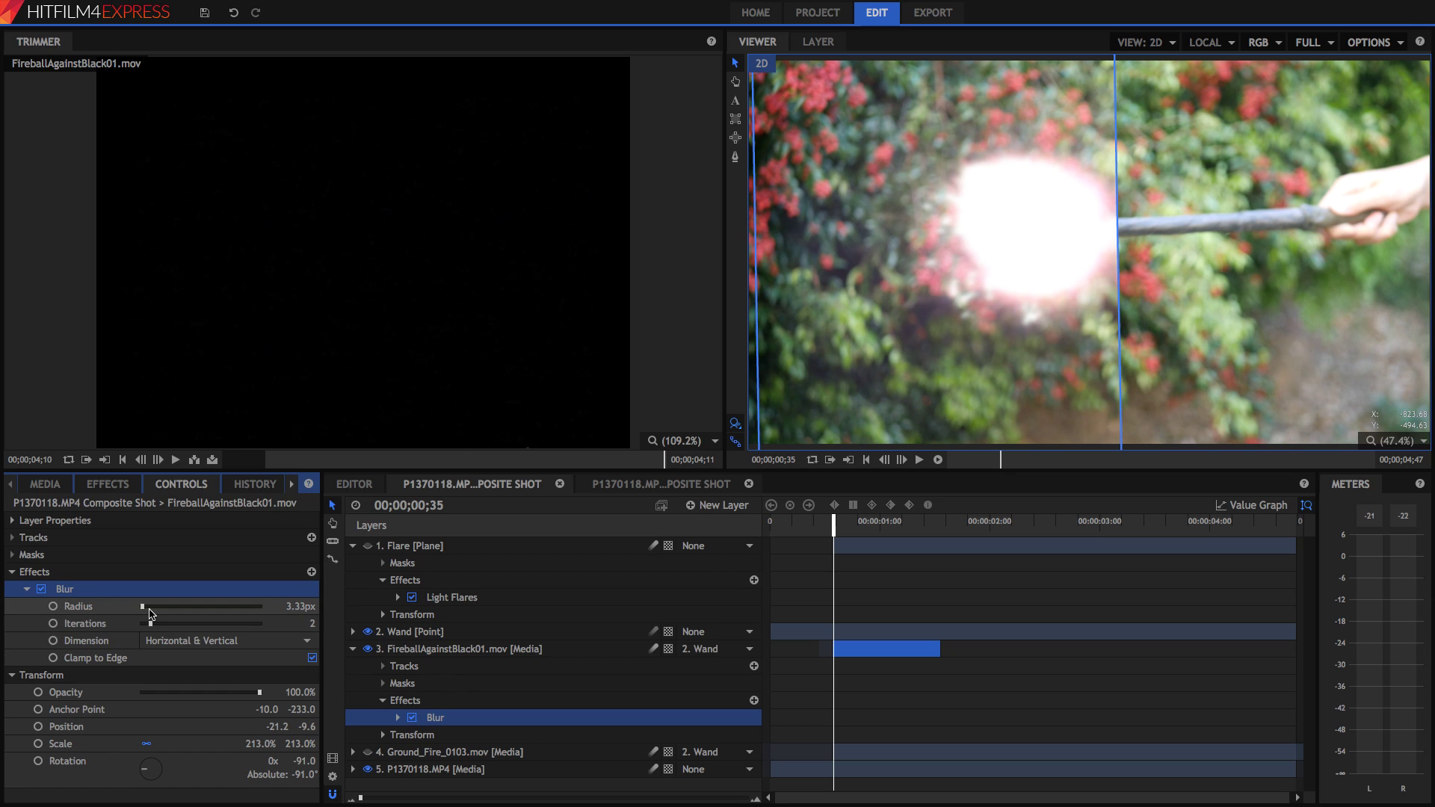
drag(147, 612, 150, 606)
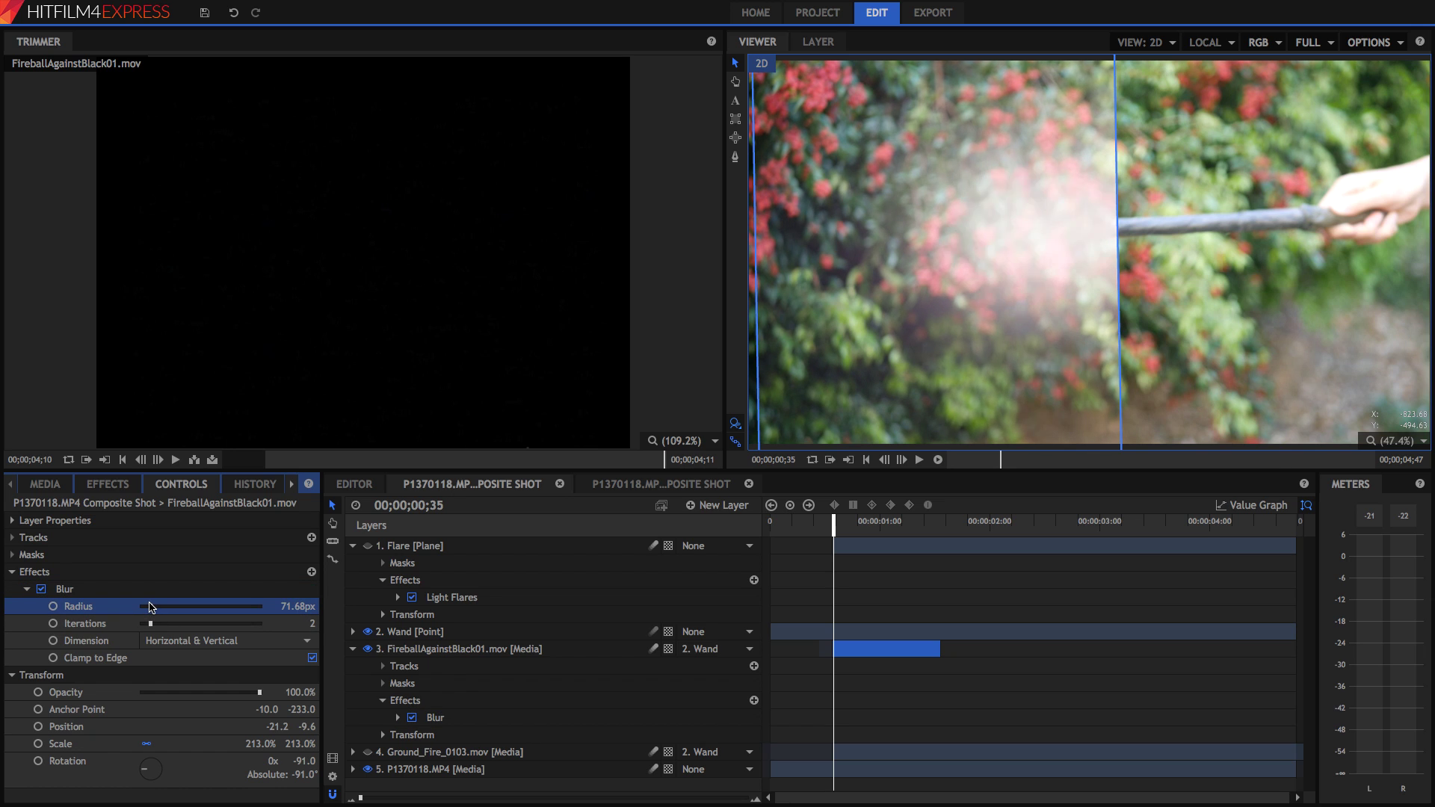
click(312, 658)
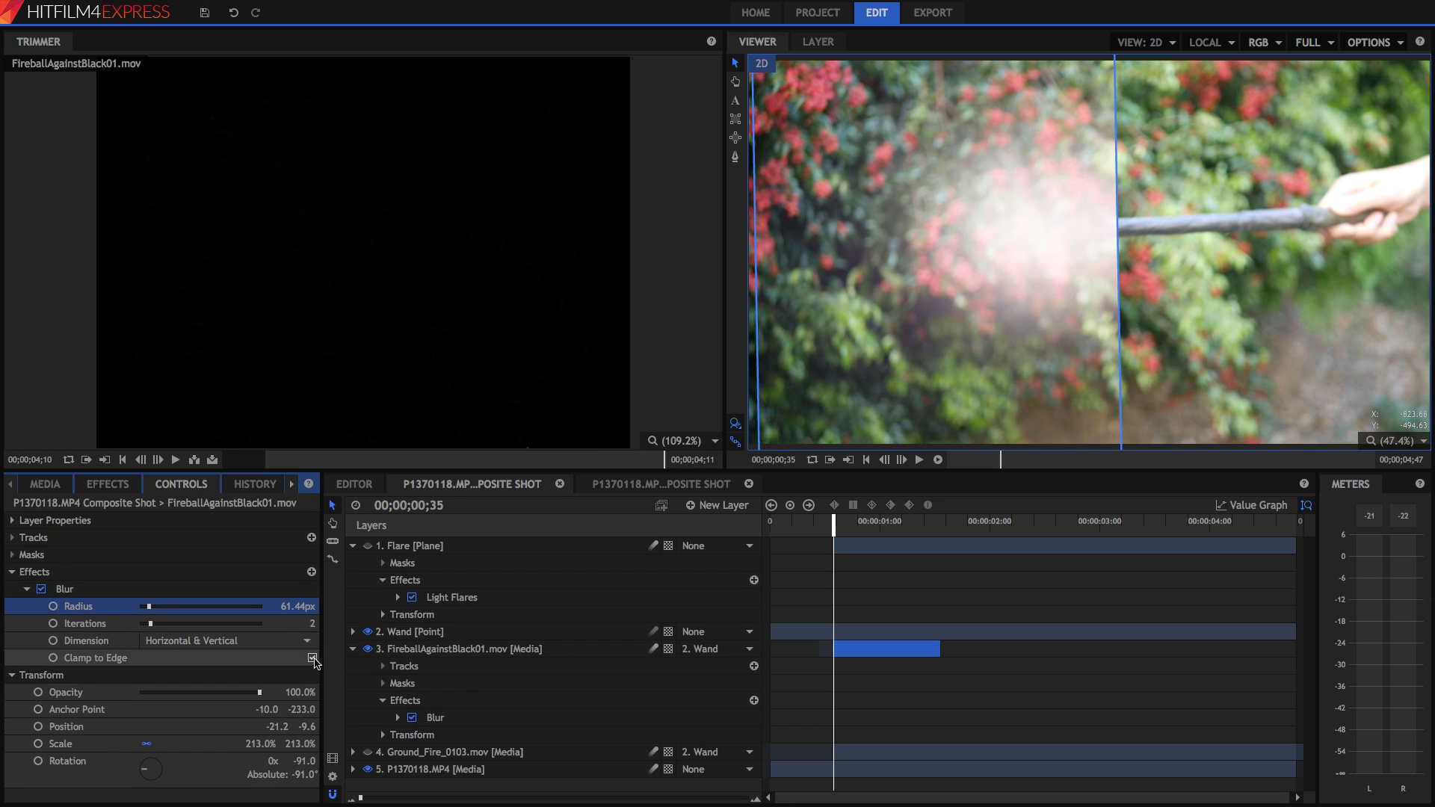
click(497, 648)
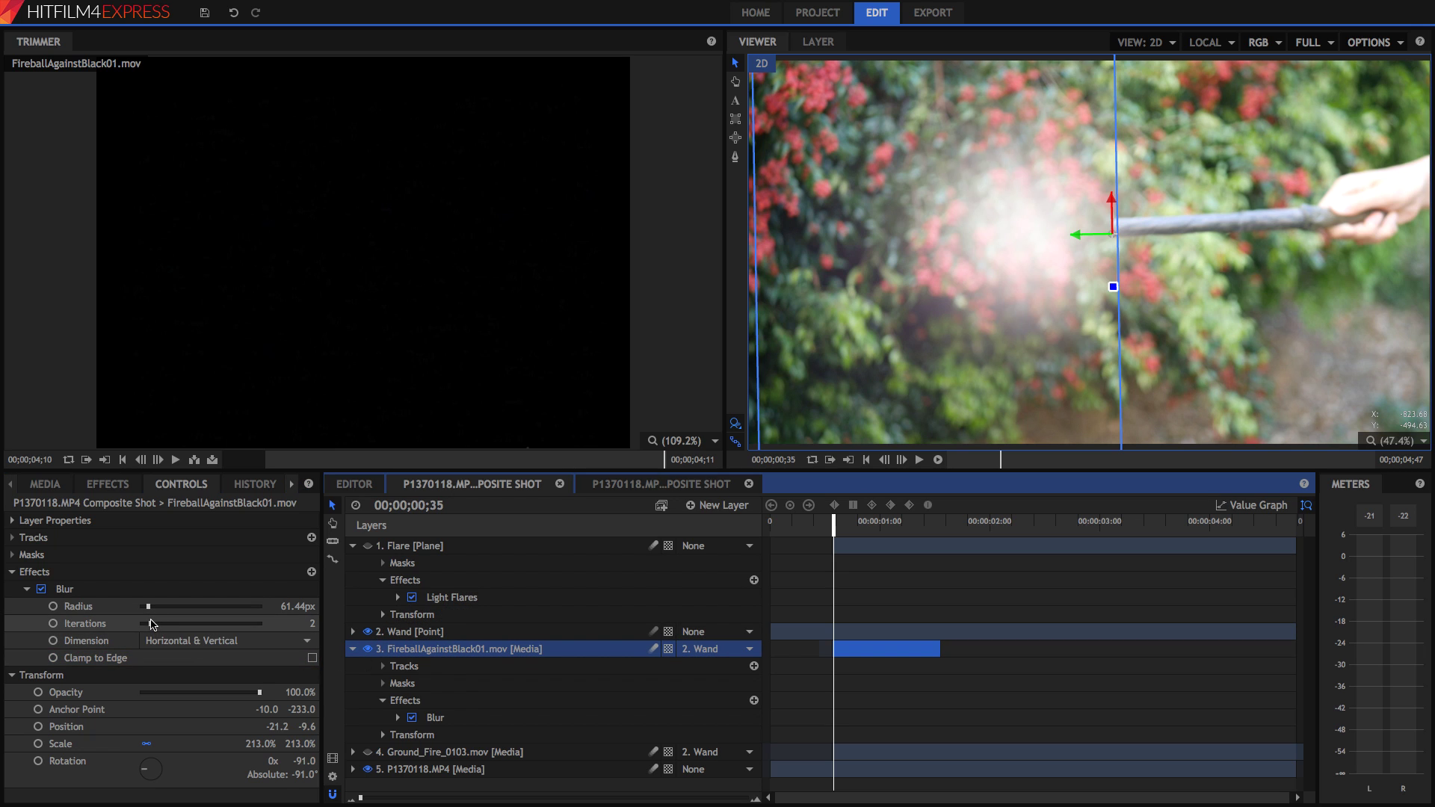
drag(149, 607, 146, 607)
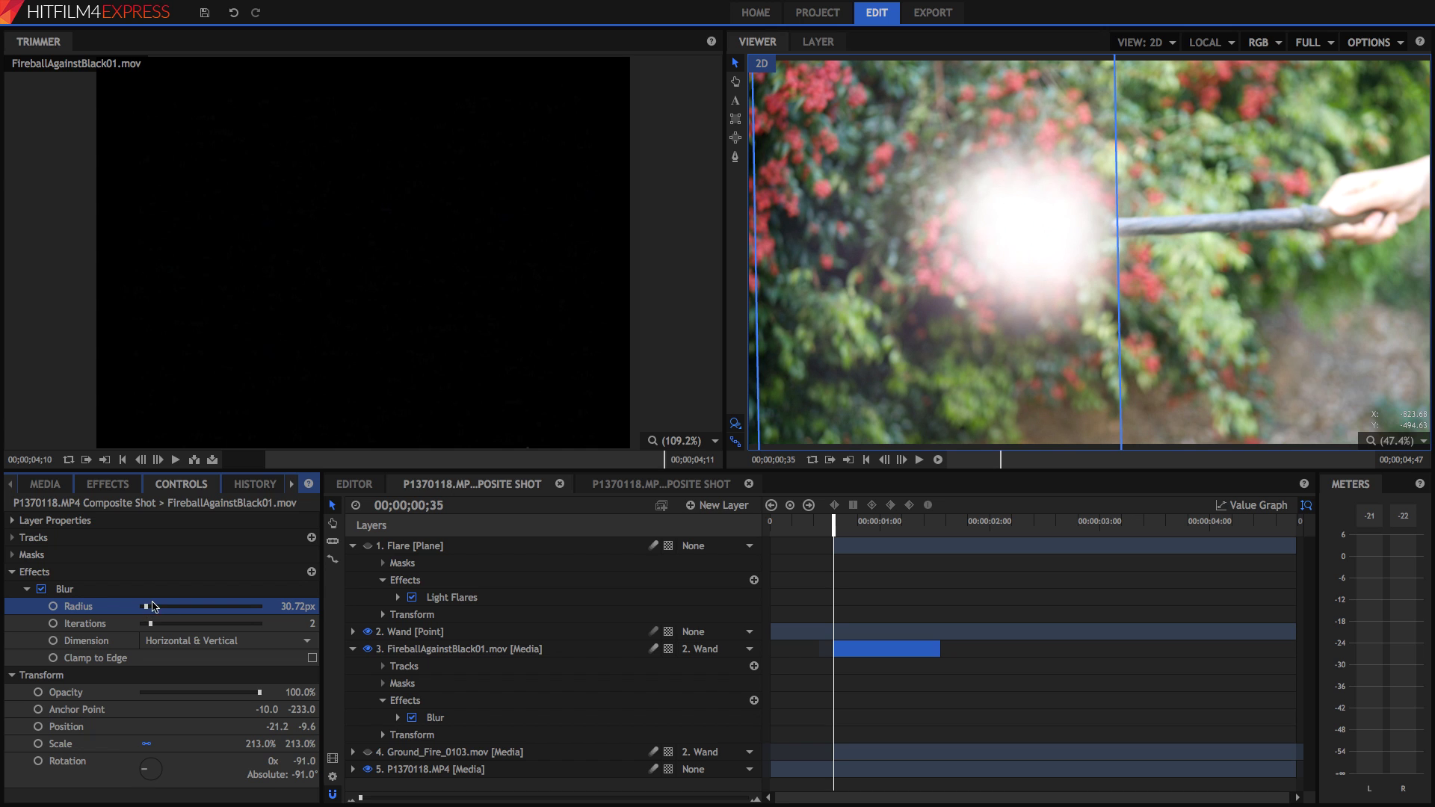
key(space)
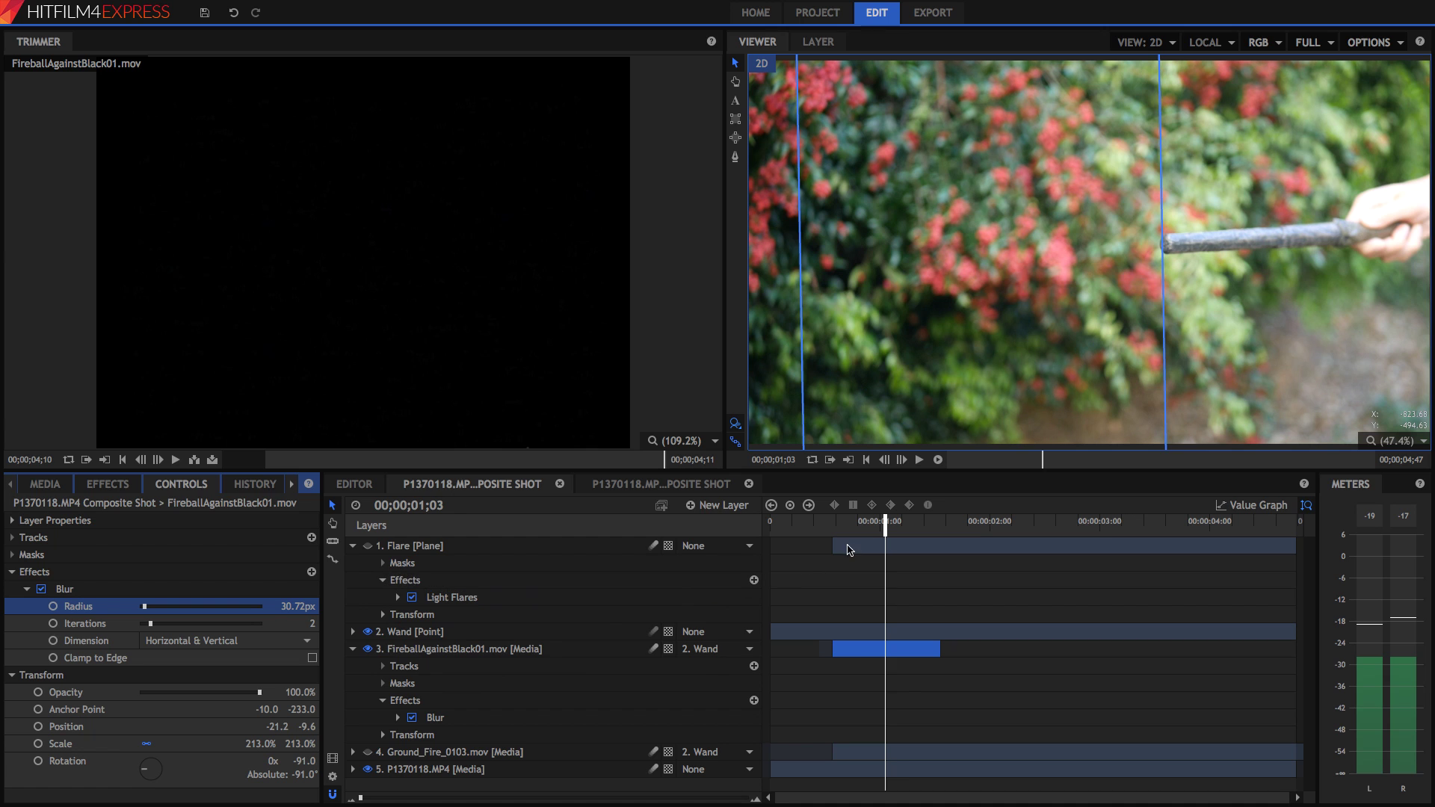
click(822, 528)
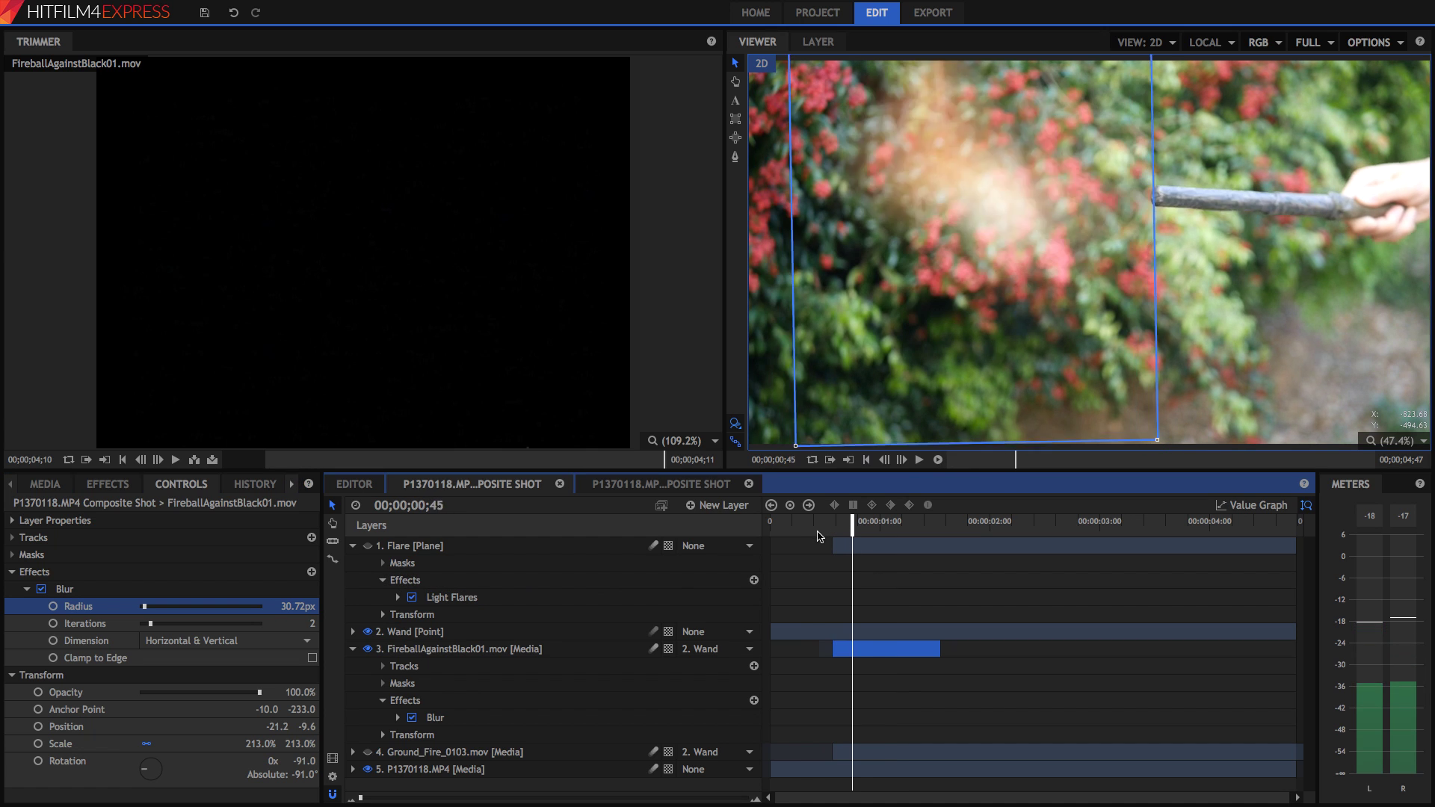
Collapse the fireball layer's properties and make the Flare layer visible again
click(833, 546)
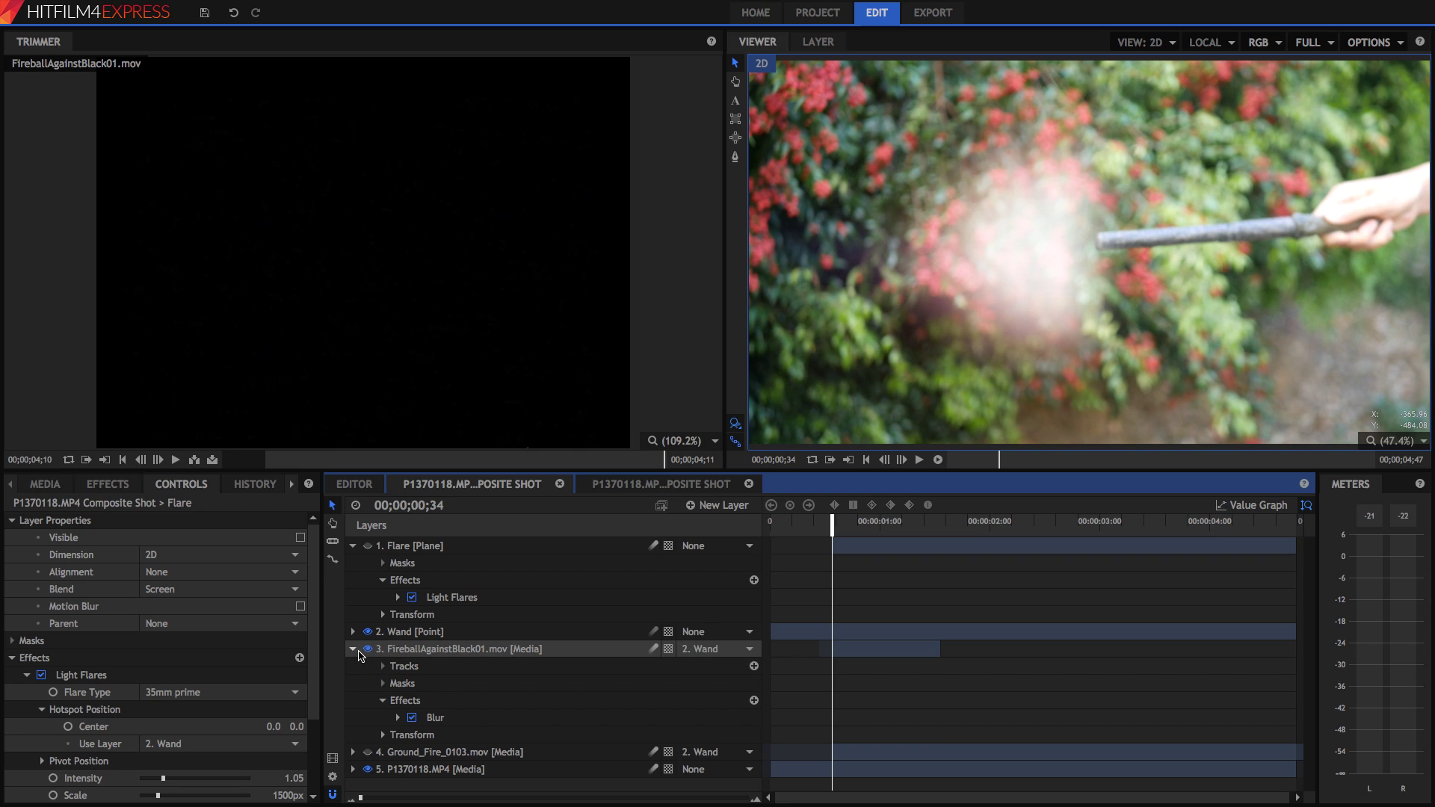
click(354, 650)
click(367, 546)
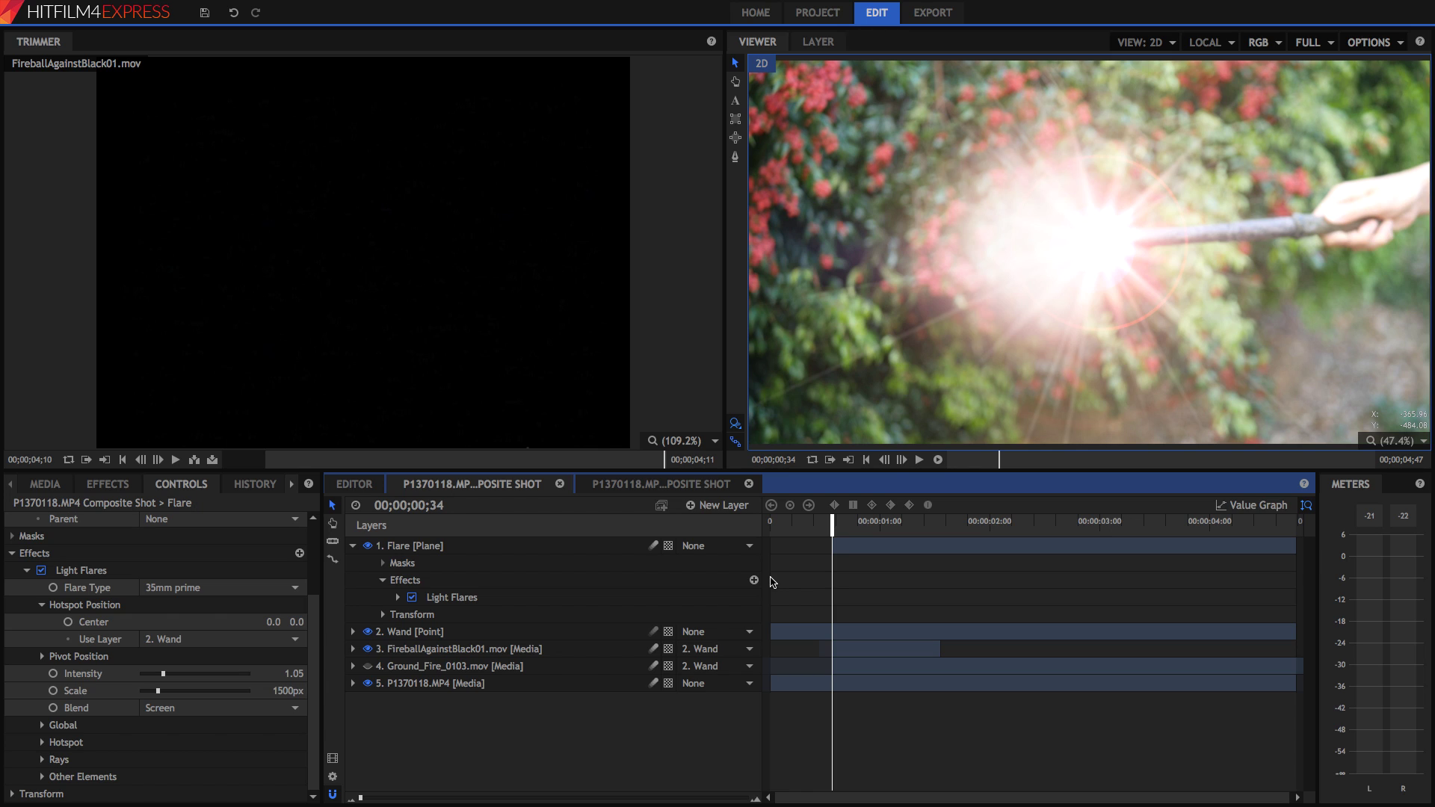
Keyframe the light flare at 00;00;00;36 with an intensity of 0.98 and a scale of 1230px
click(292, 656)
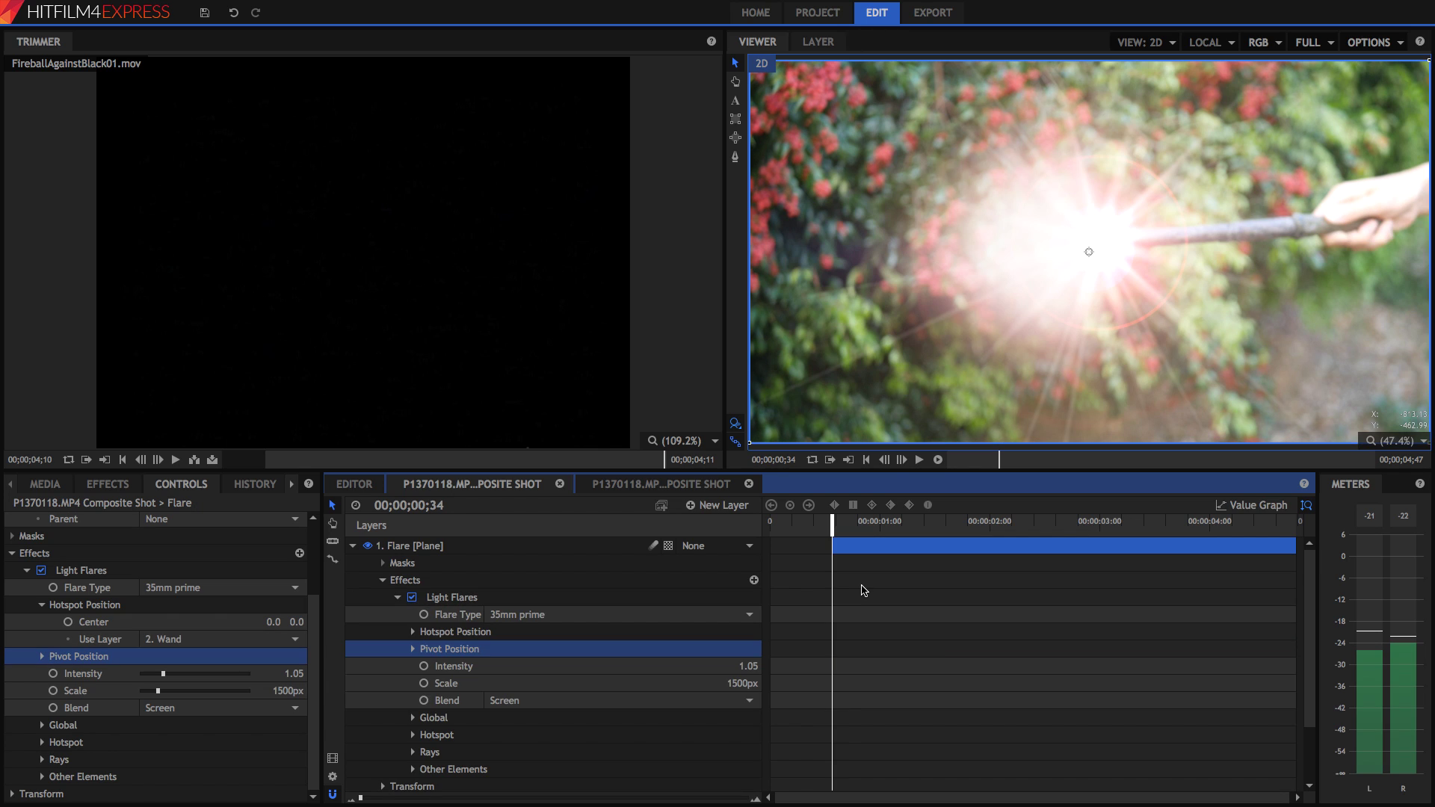
key(Right)
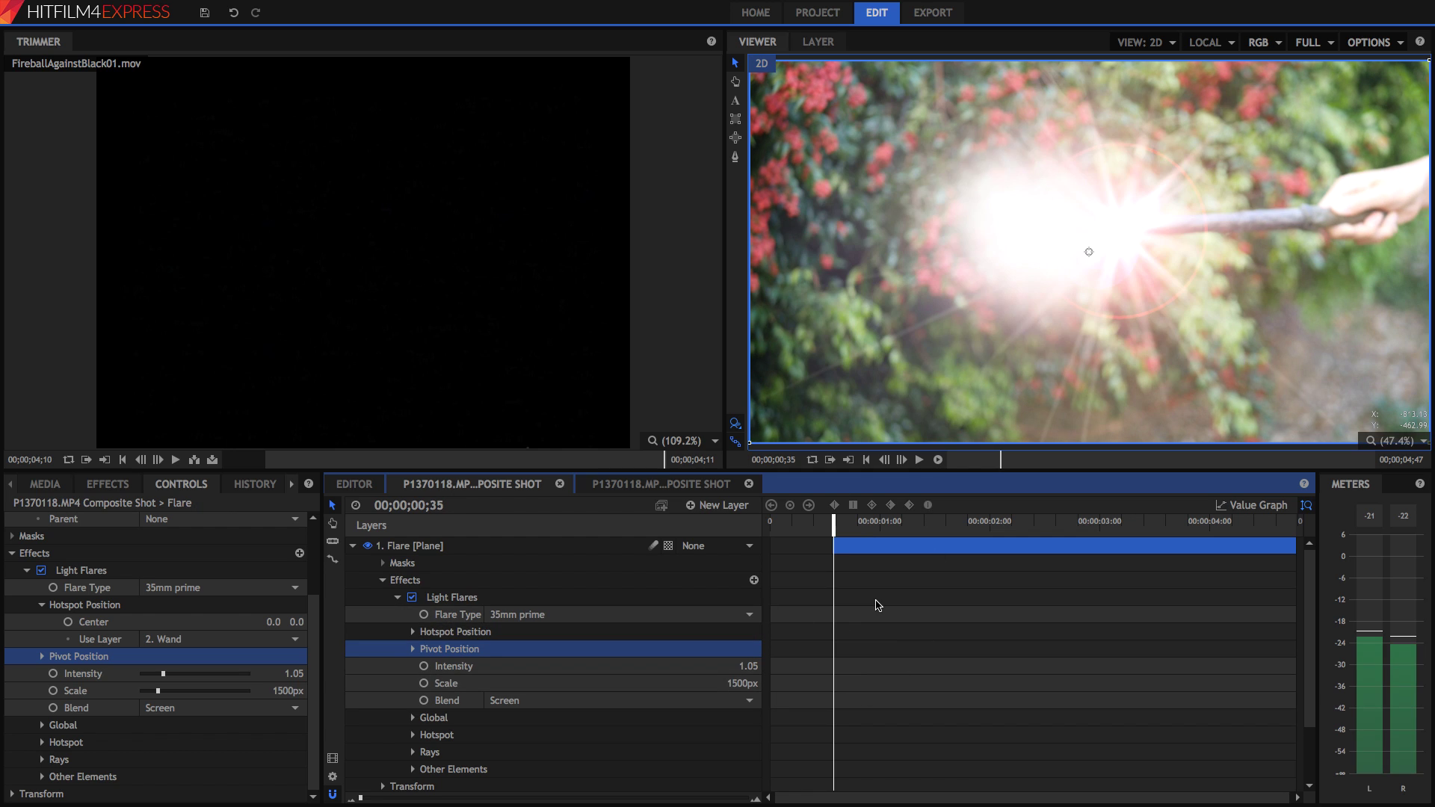
key(Right)
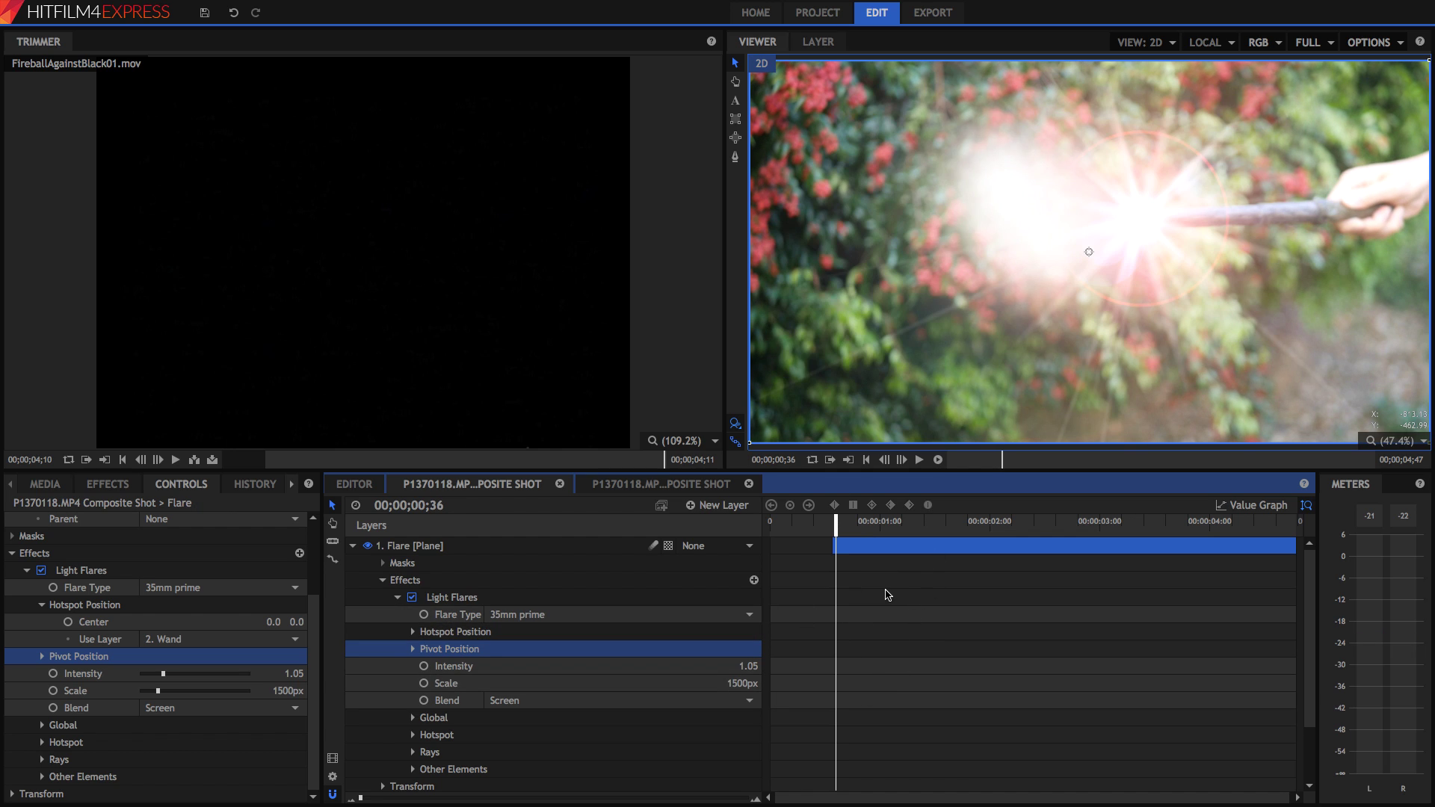
click(423, 666)
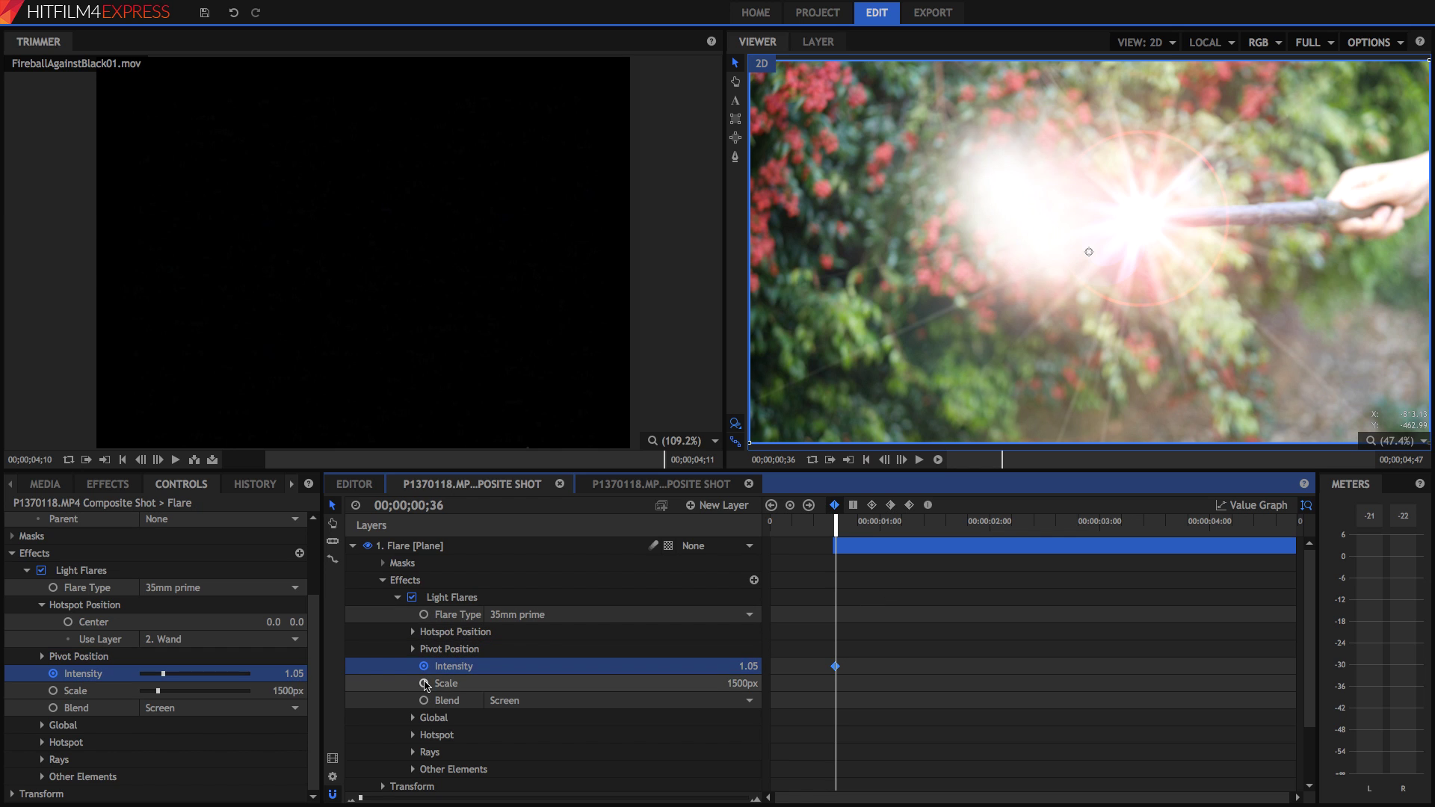
click(423, 683)
drag(748, 666, 724, 683)
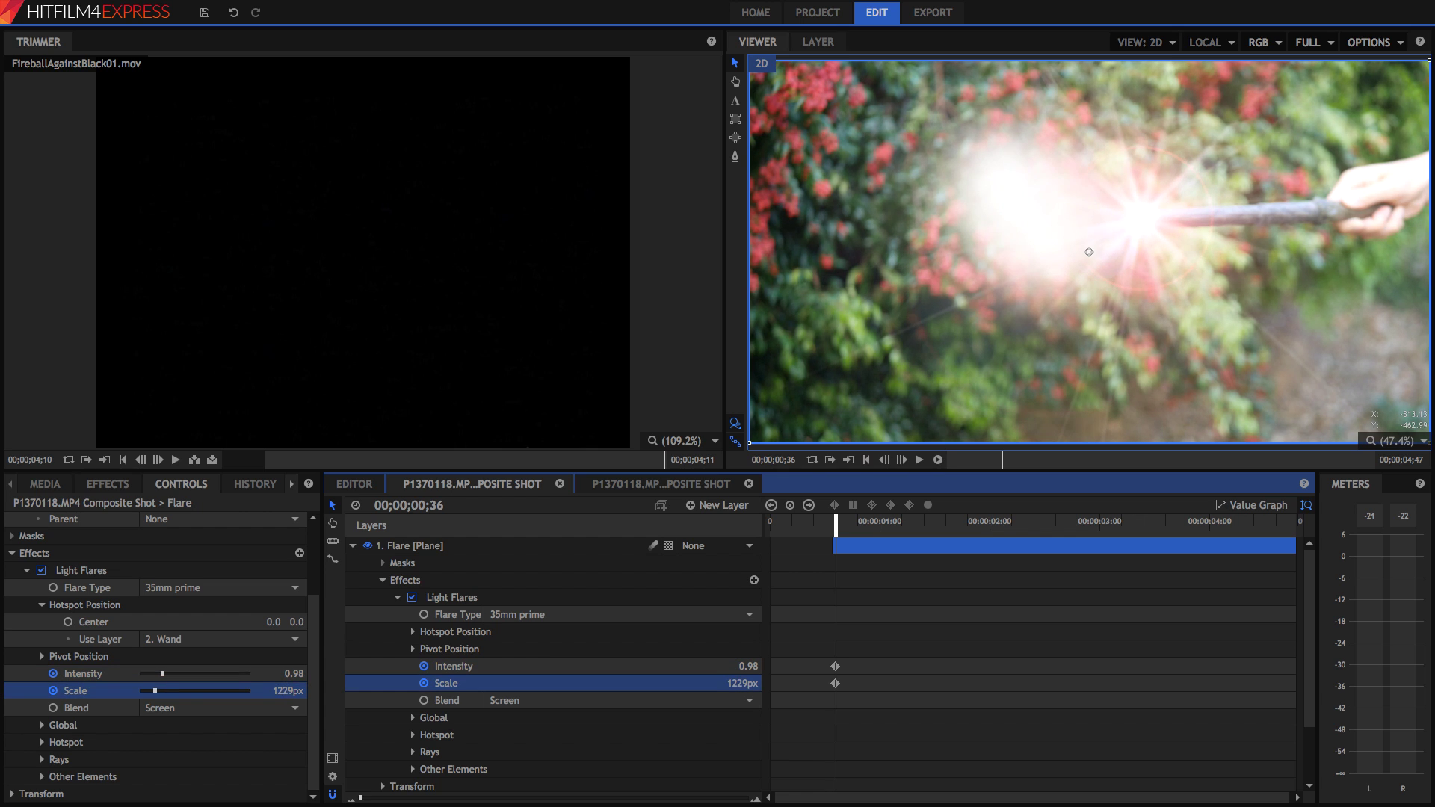
Keyframe the light flare at 00;00;00;35 with intensity 1.41 and scale 1849px, and play back the flash
key(Left)
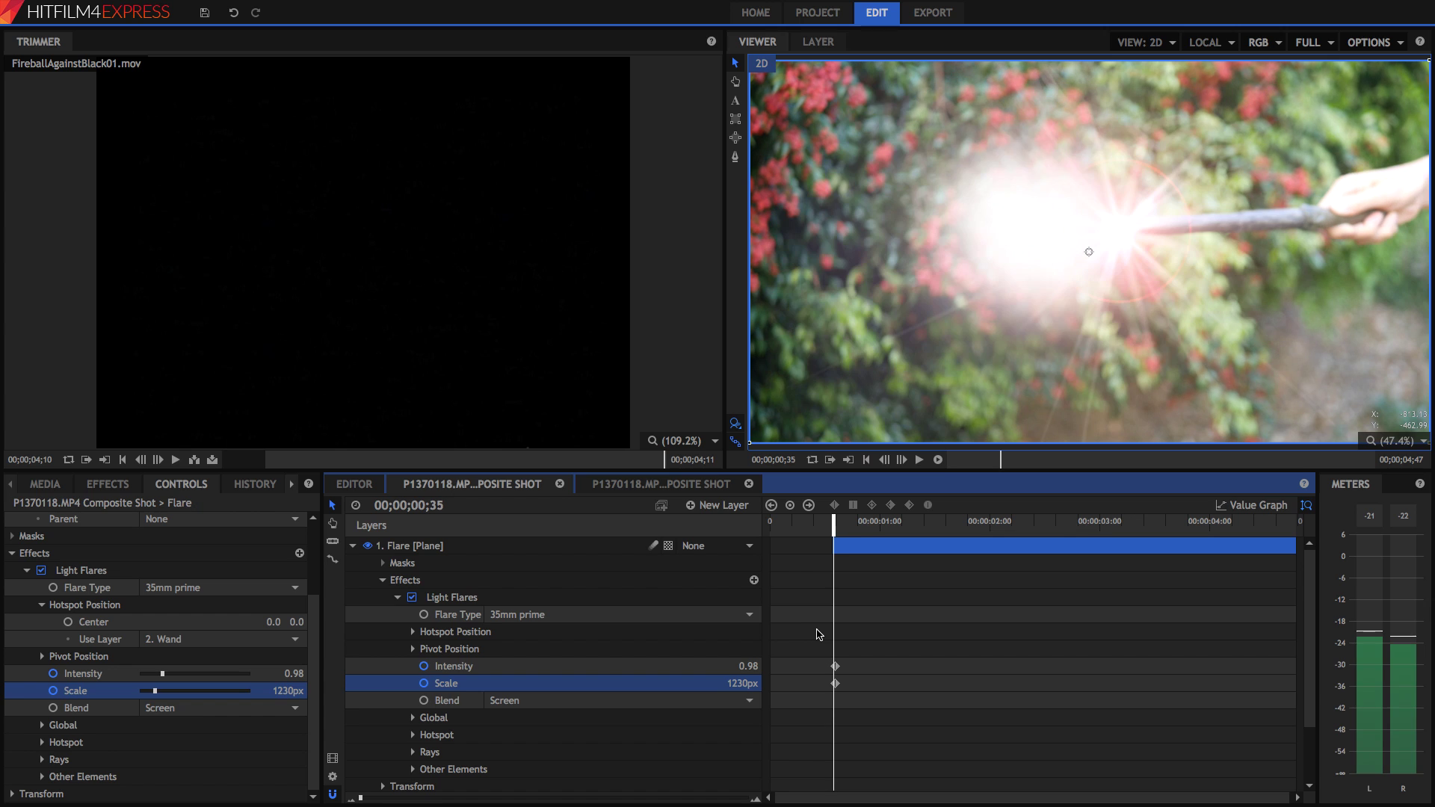
drag(761, 668, 710, 683)
mouse_move(742, 666)
mouse_down()
mouse_move(777, 666)
mouse_move(742, 666)
mouse_up()
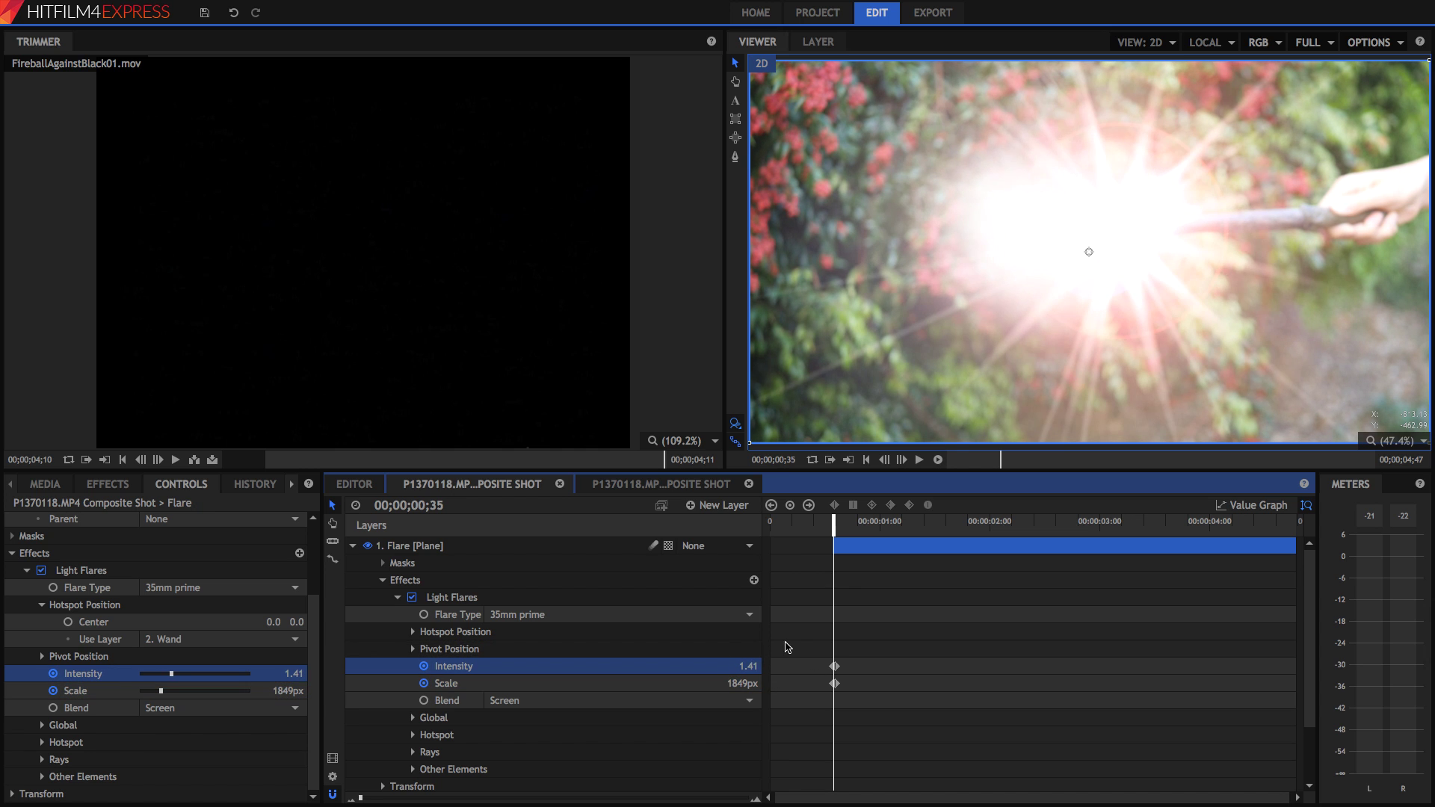
key(Left)
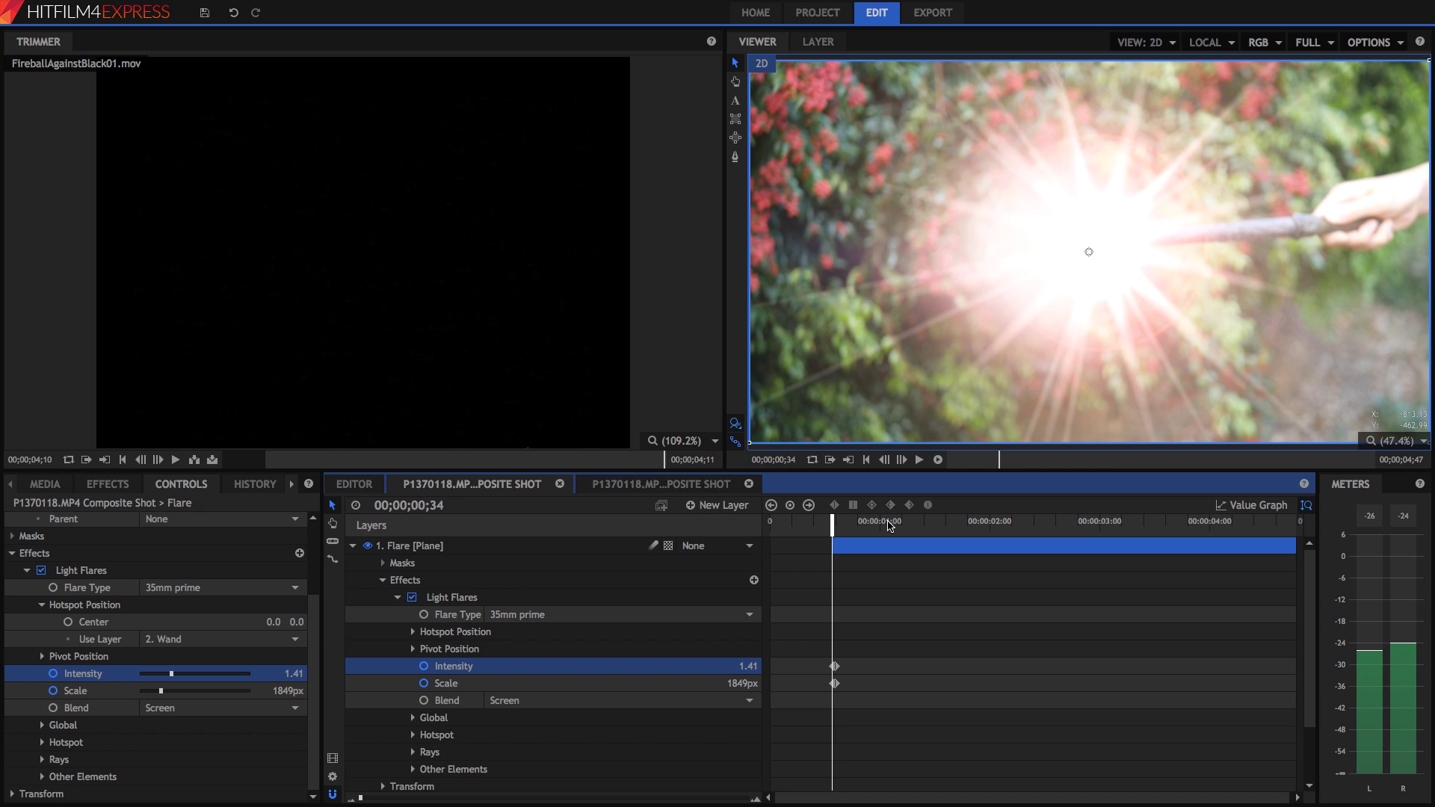
key(Right)
key(Right)
key(space)
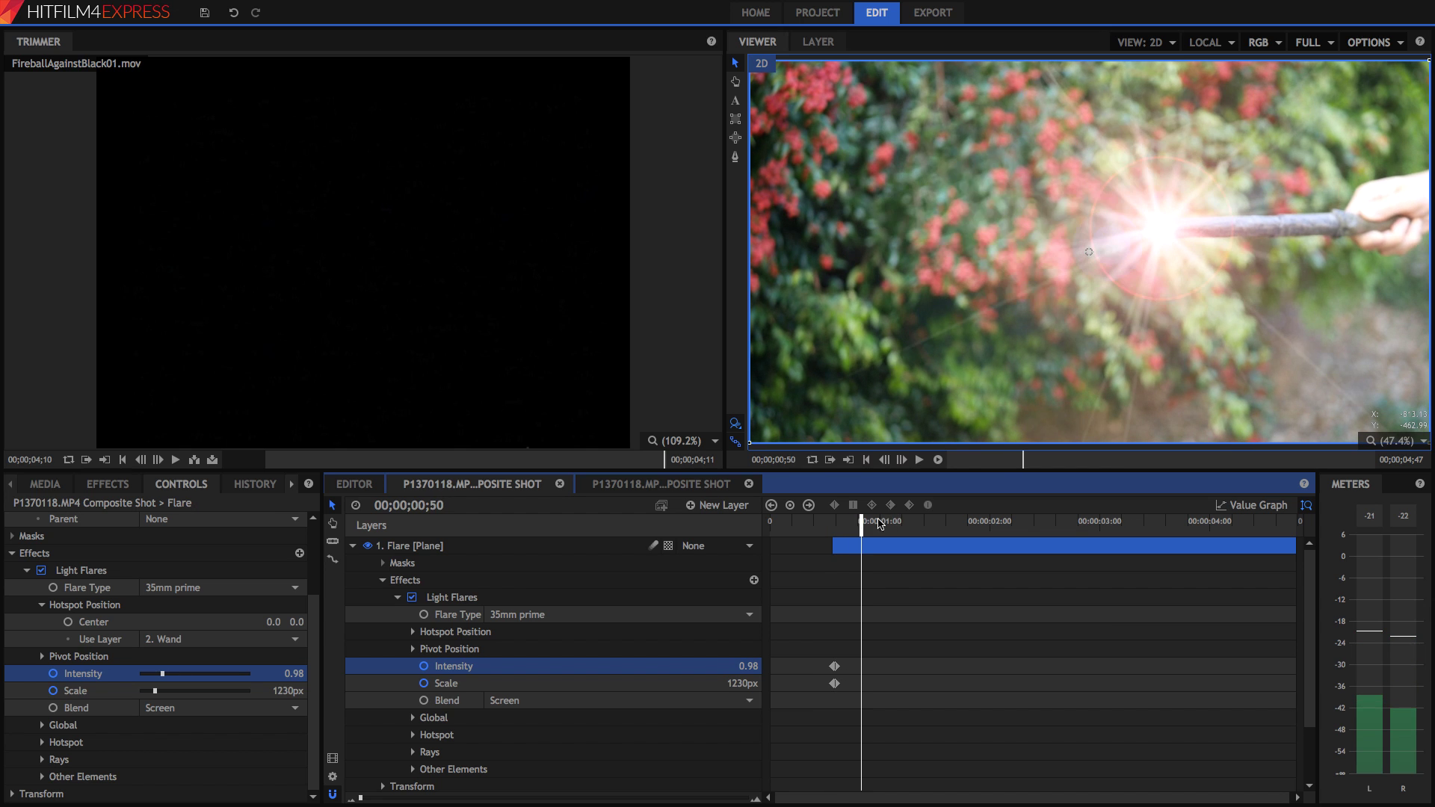
click(822, 523)
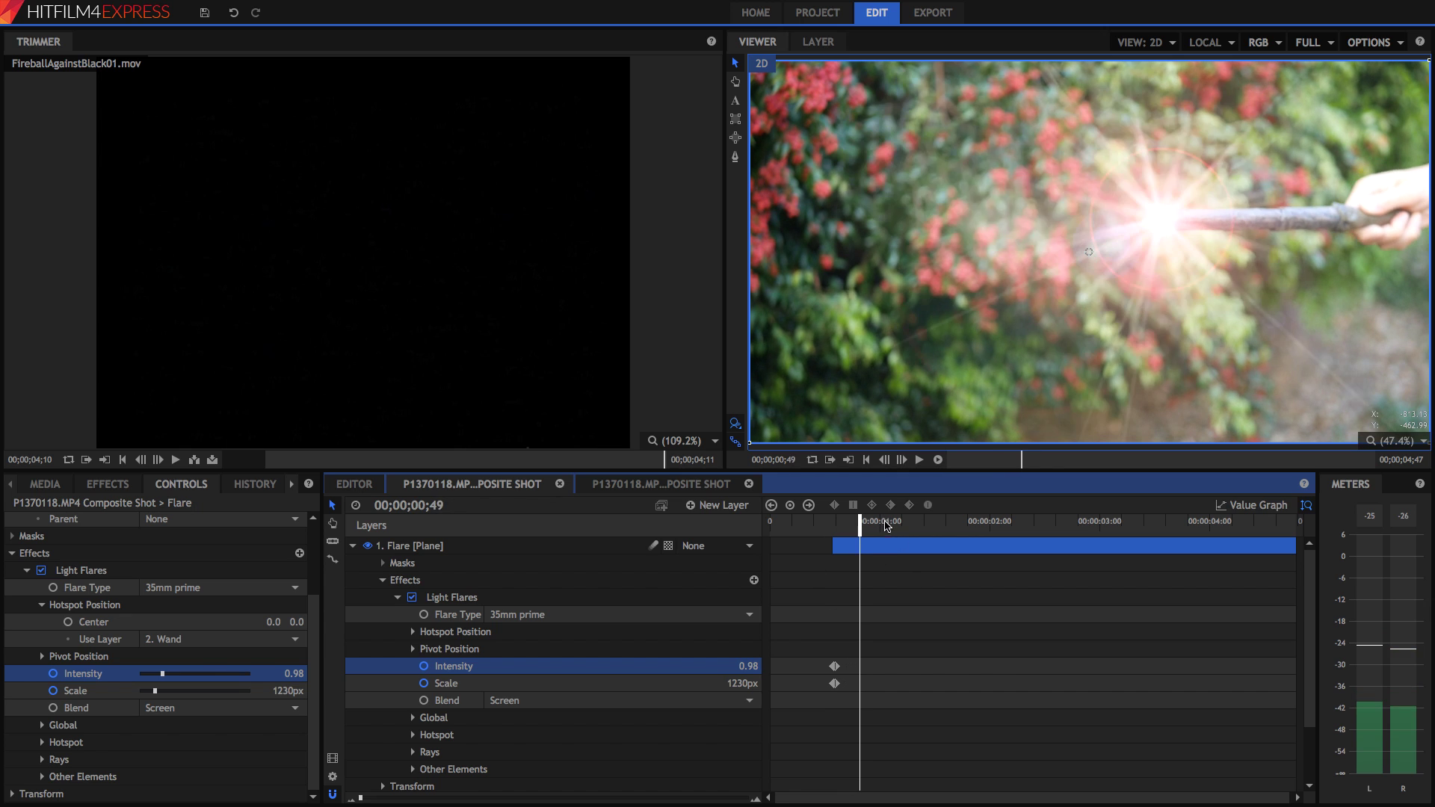
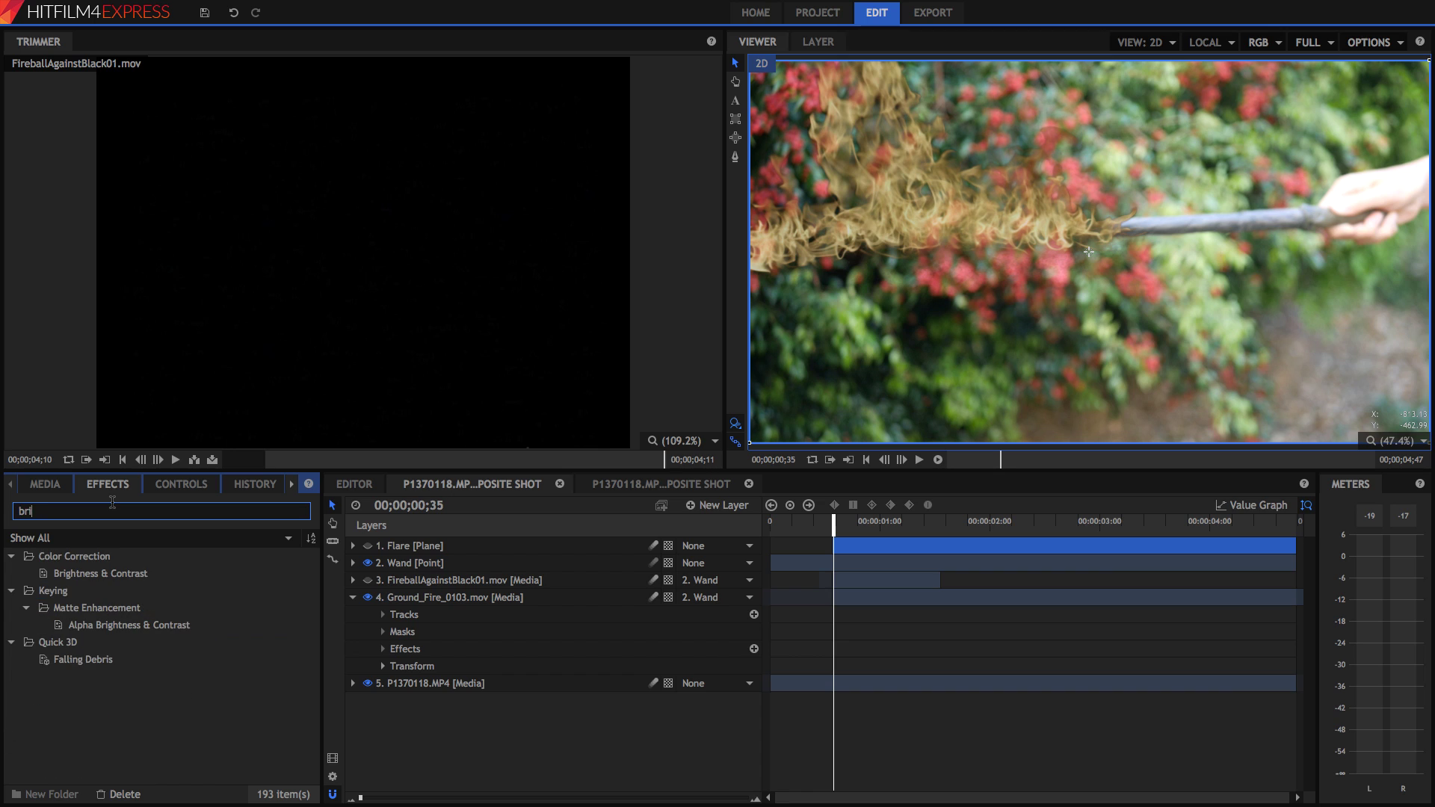
Apply the Brightness & Contrast and Hue, Saturation & Lightness effects to the Ground_Fire_0103.mov layer
drag(120, 573, 414, 602)
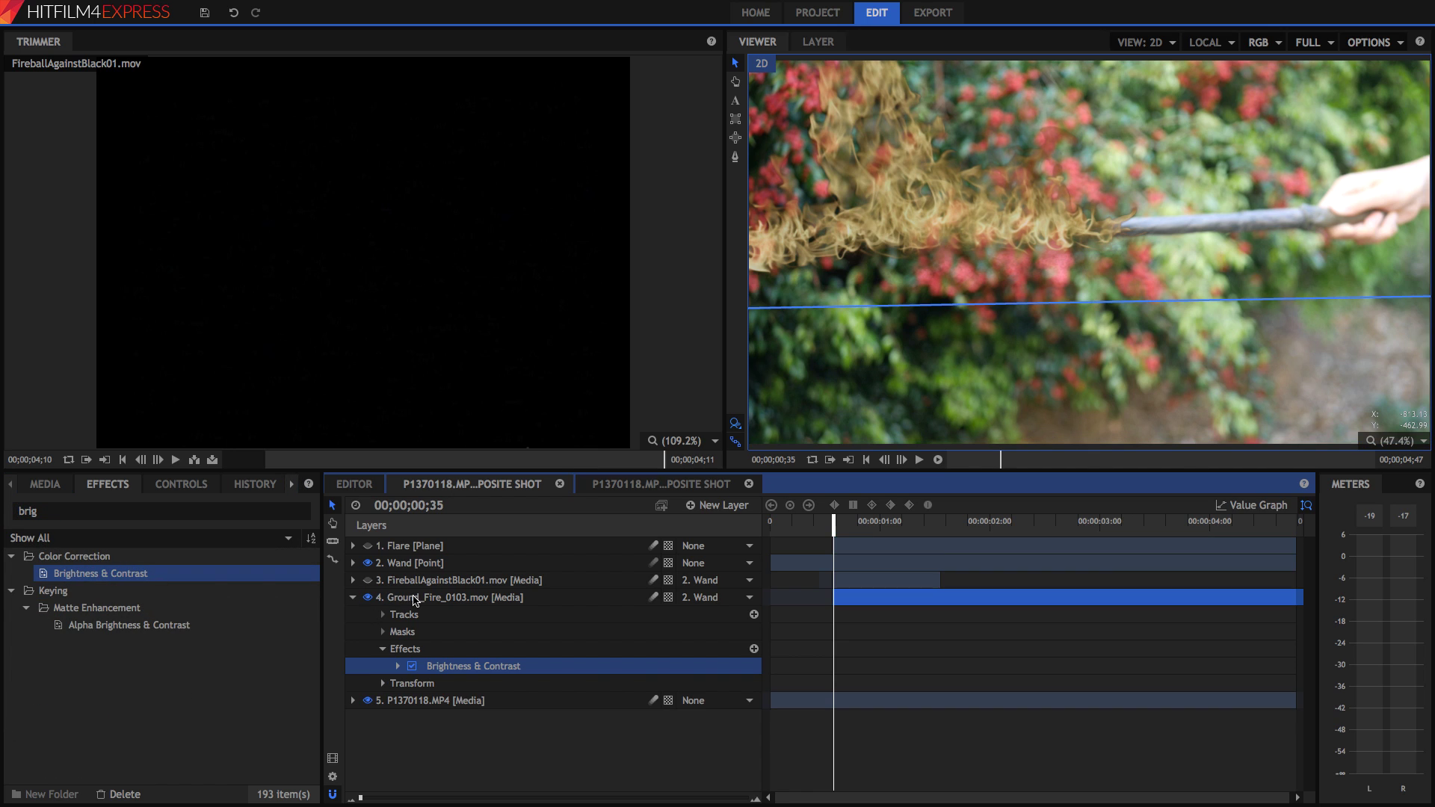
double_click(86, 513)
text(hue)
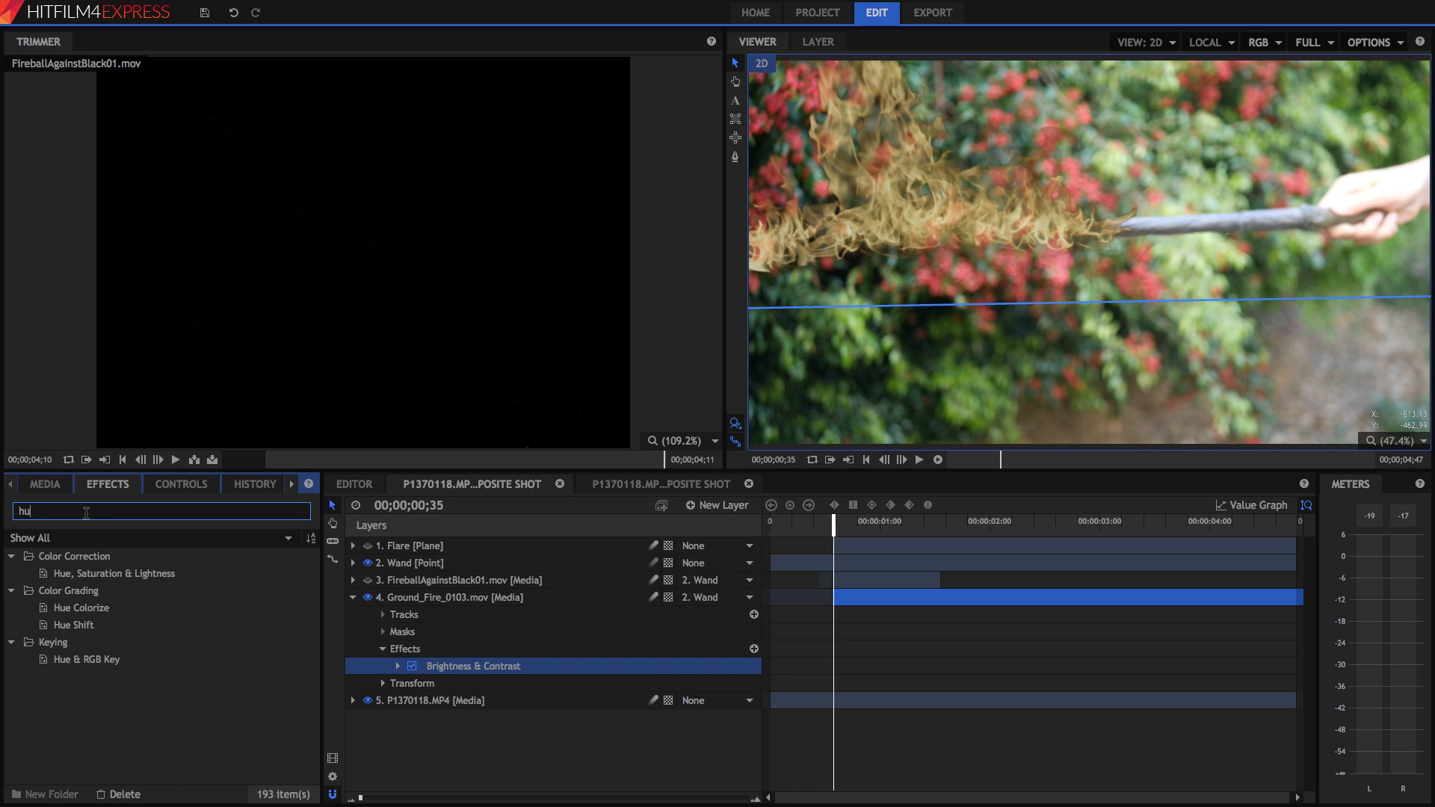
click(410, 662)
drag(411, 662, 423, 665)
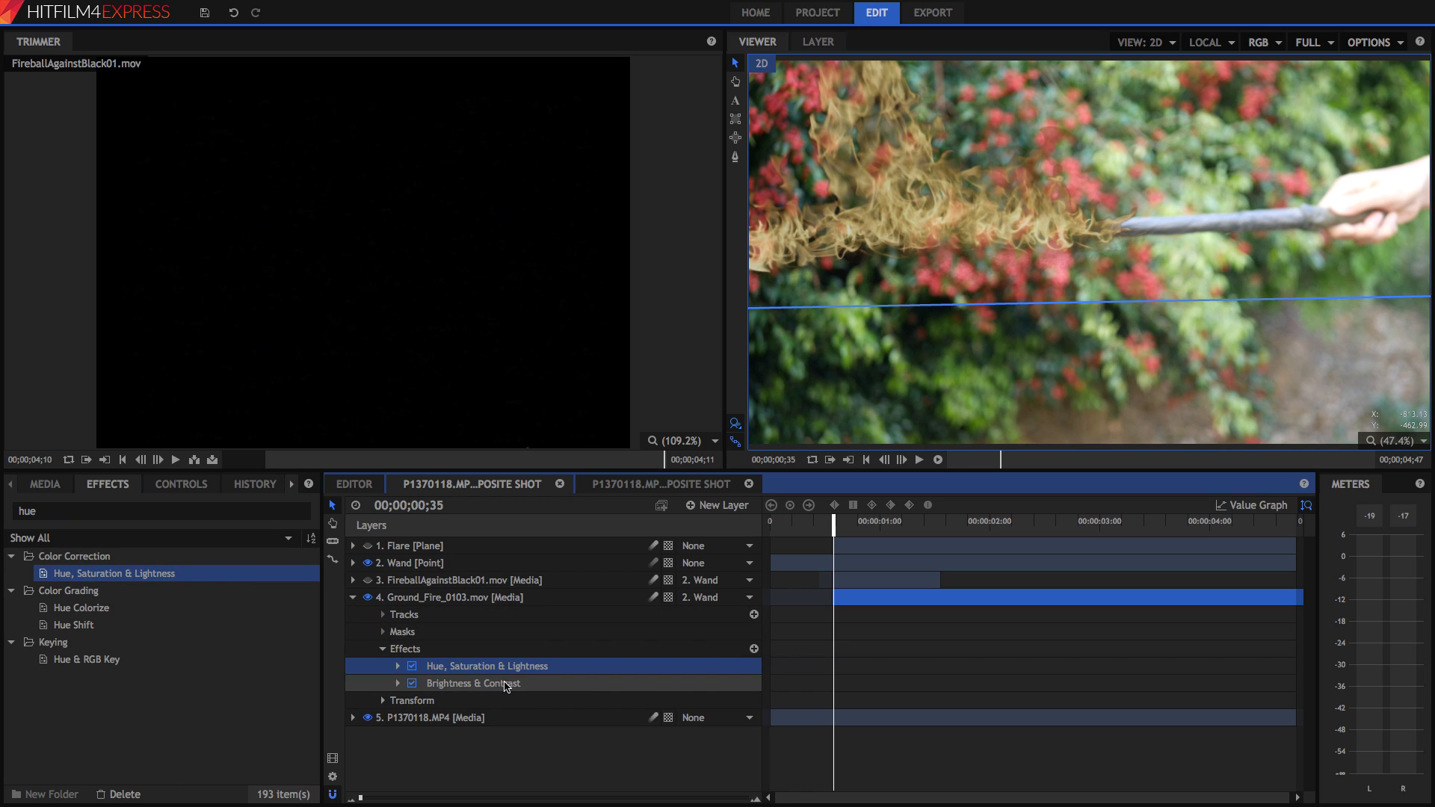
Add the Glow effect to the ground fire layer and disable both Glow and Brightness & Contrast
double_click(190, 514)
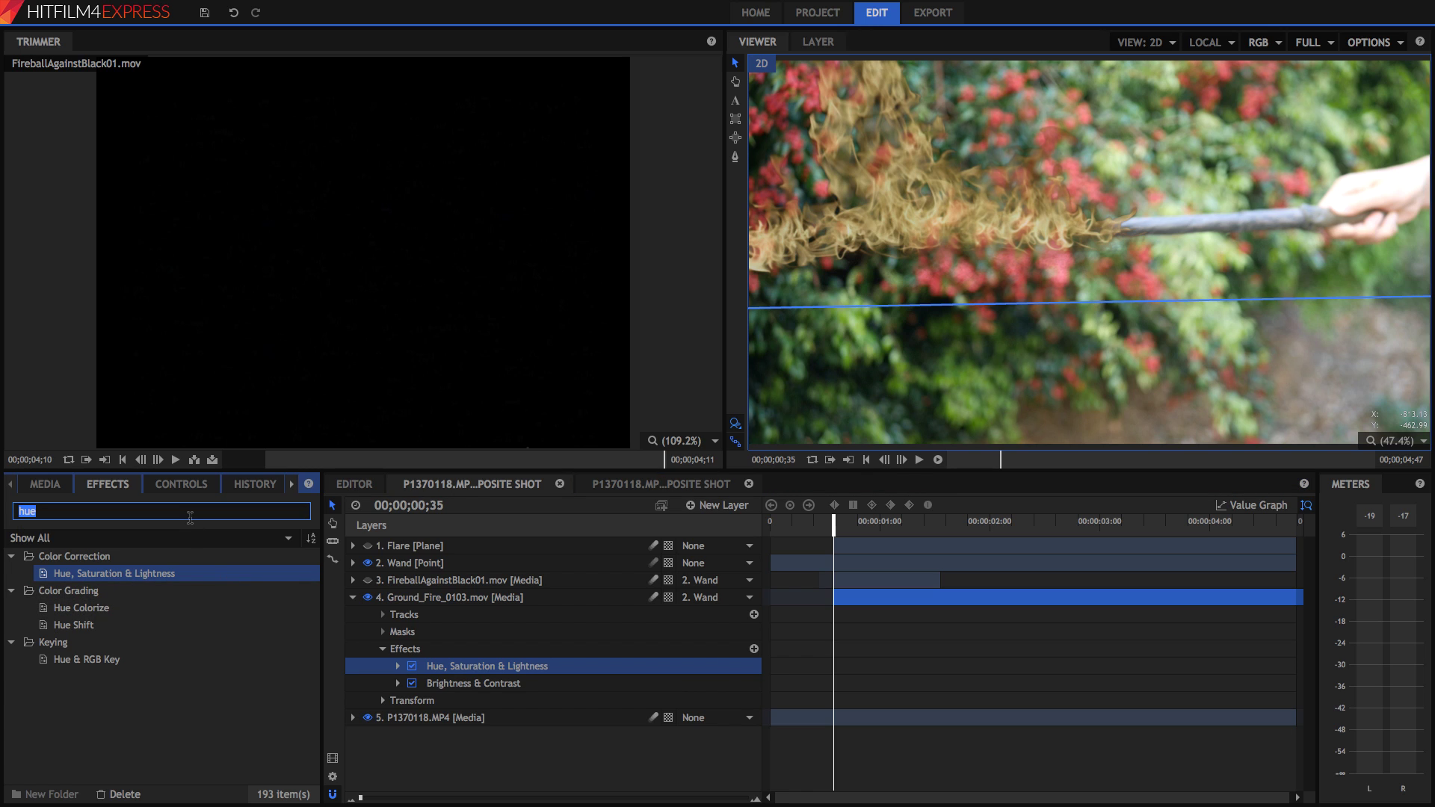
text(glow)
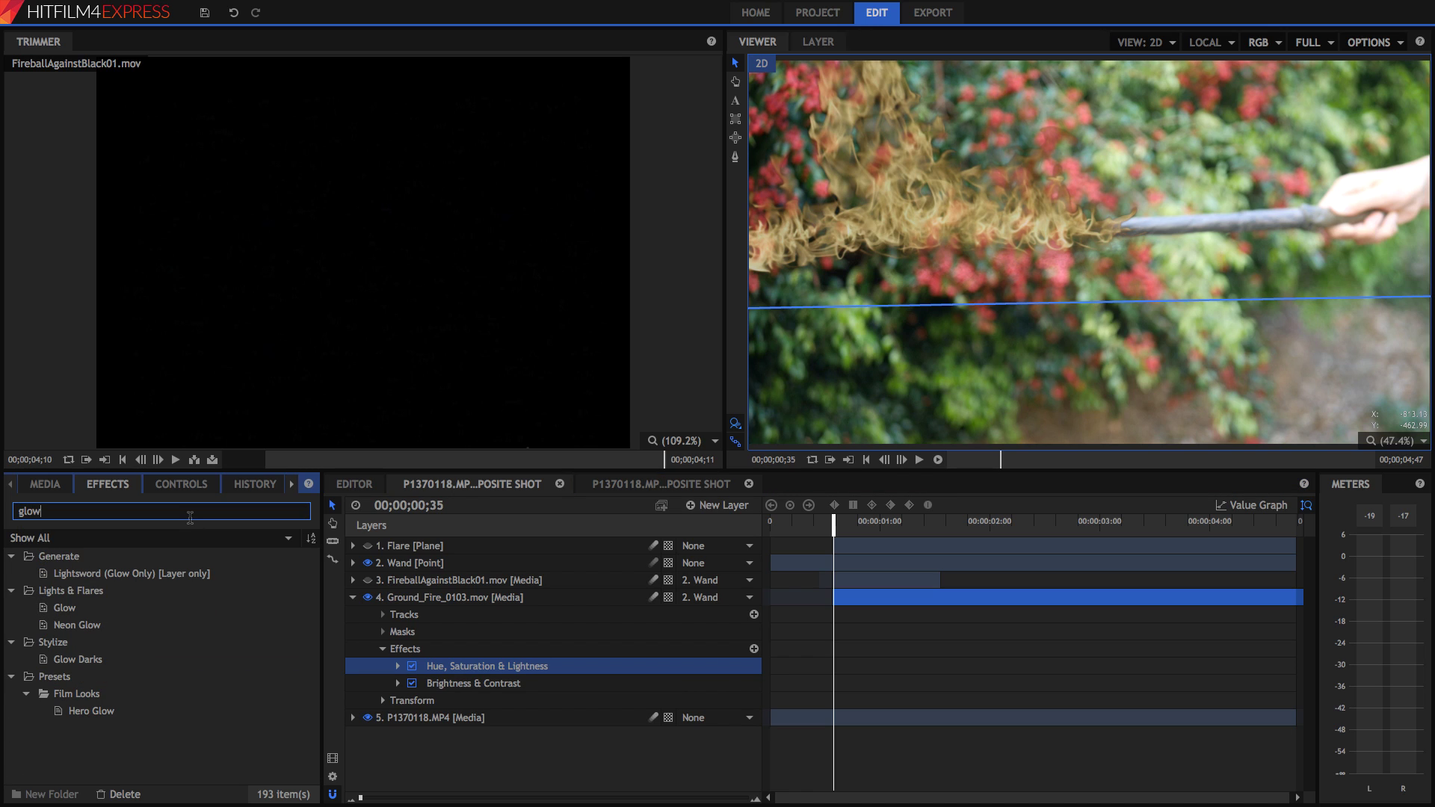
drag(141, 608, 457, 697)
click(412, 700)
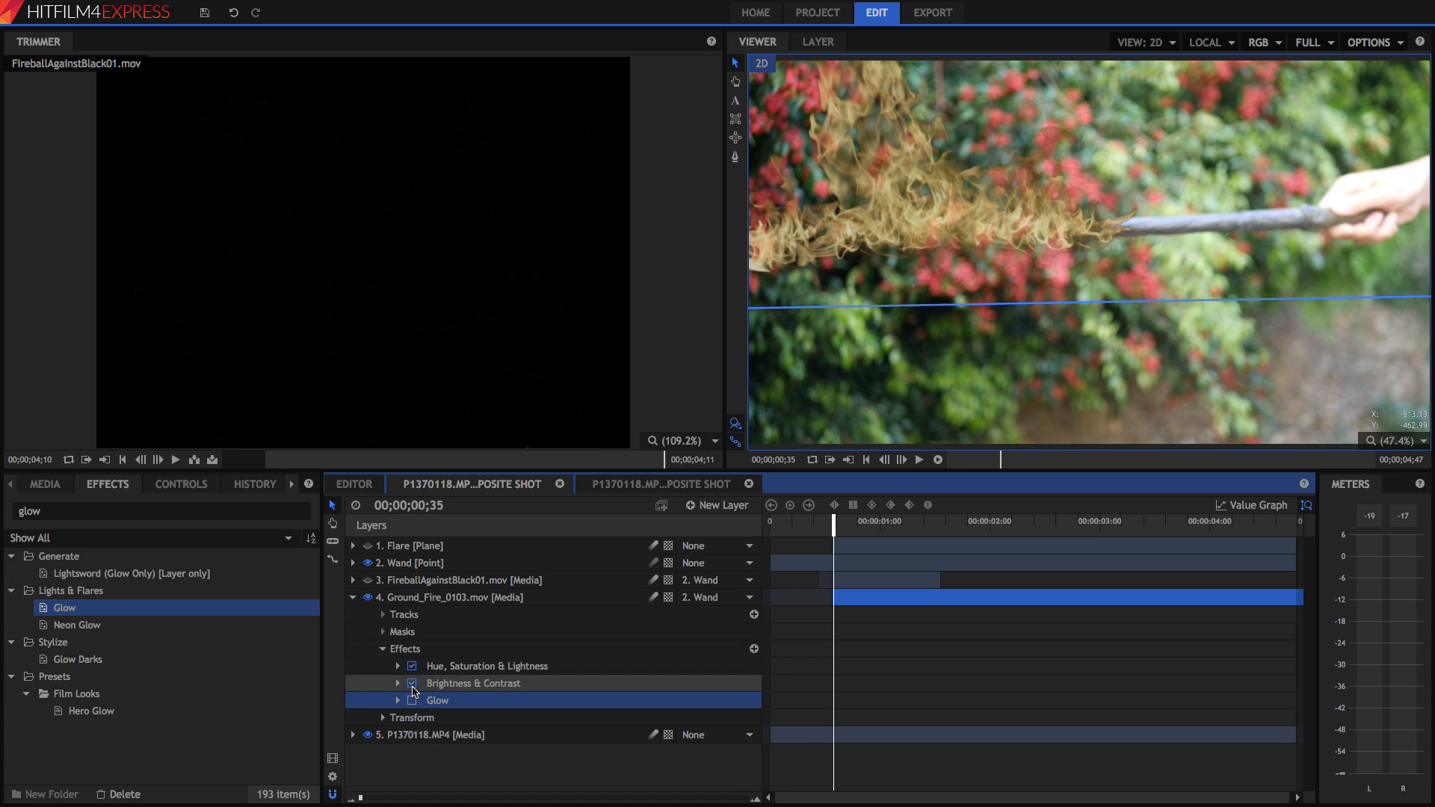
click(412, 683)
click(412, 666)
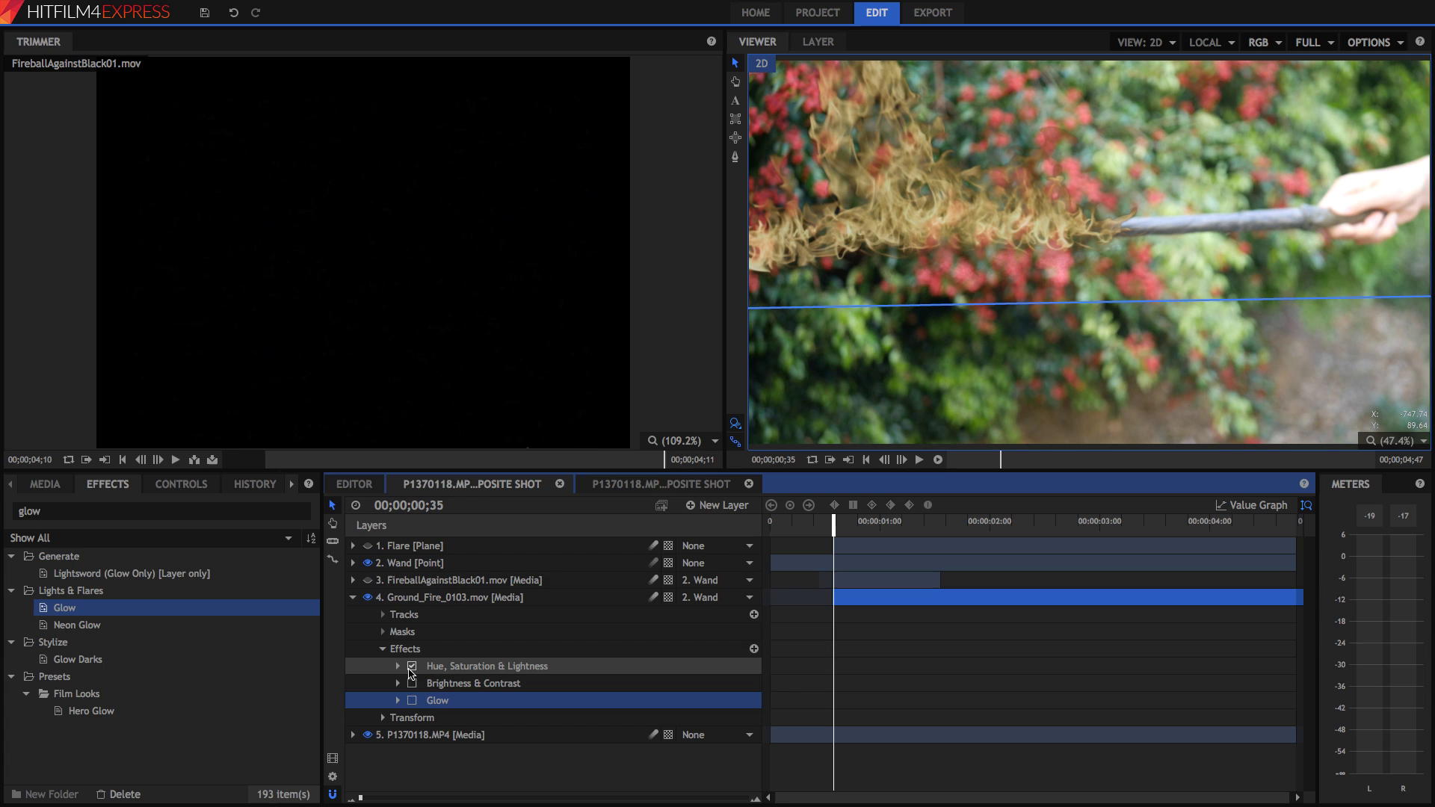
Set the master hue shift of the ground fire's Hue, Saturation & Lightness effect to -14.4°
click(181, 484)
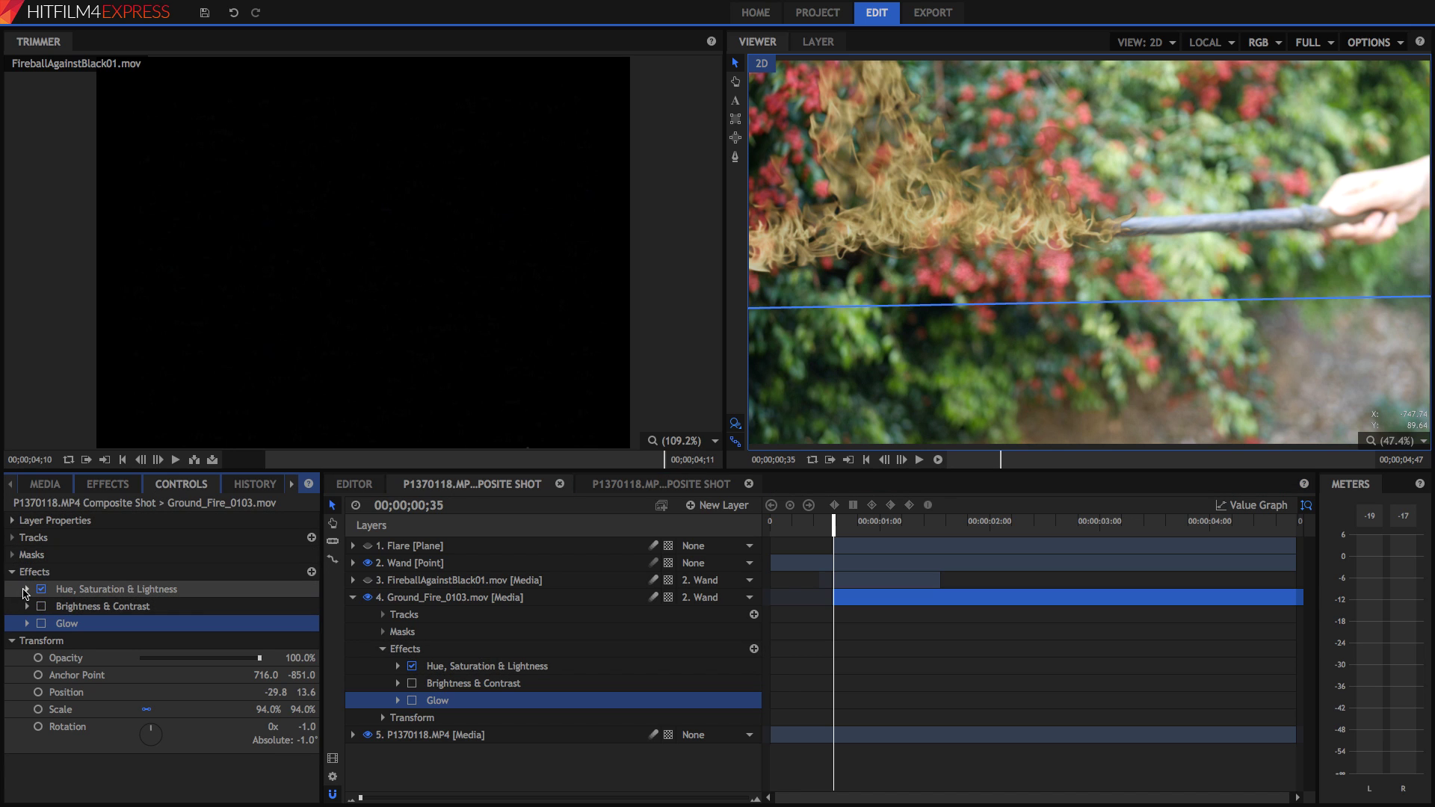
click(26, 590)
click(42, 606)
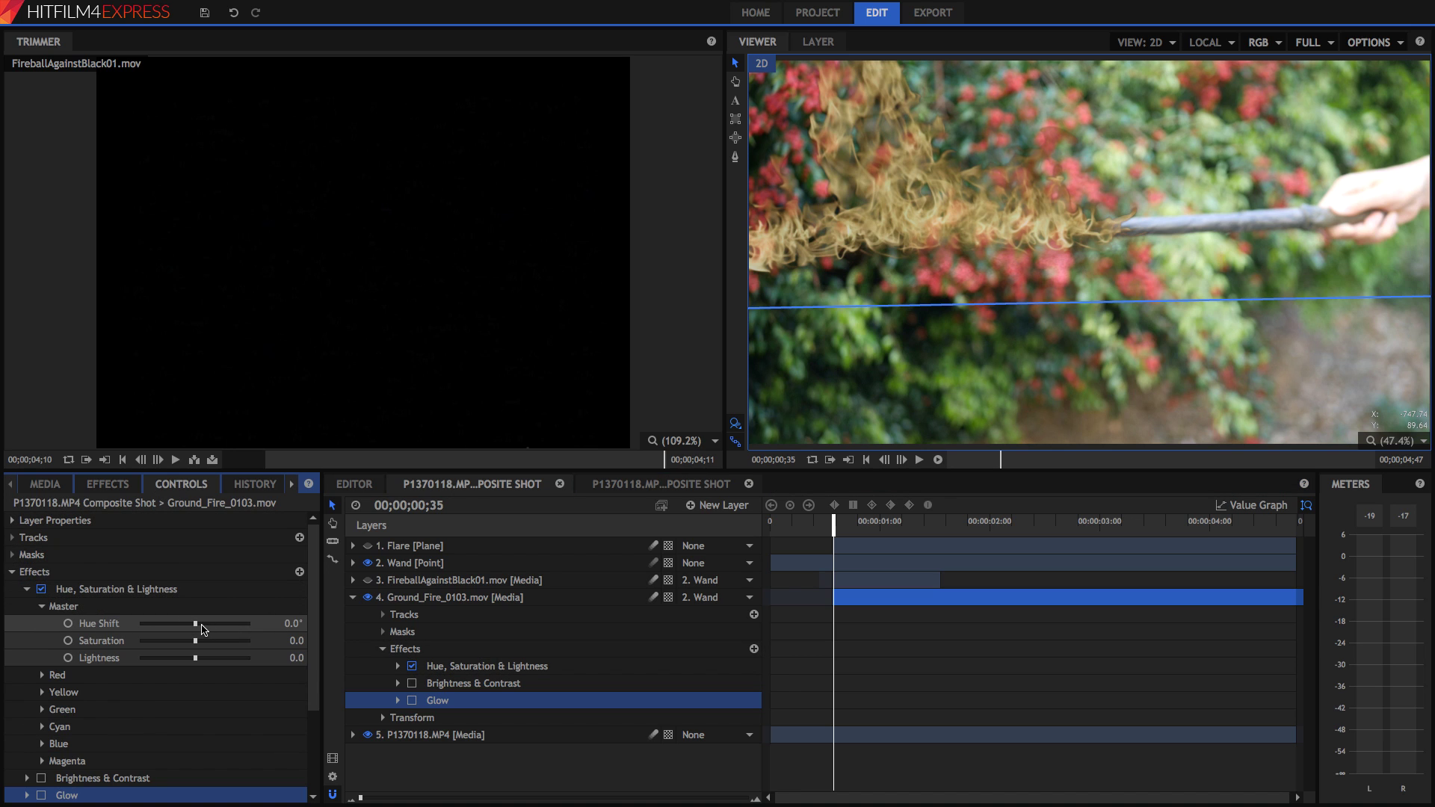
drag(201, 624, 189, 626)
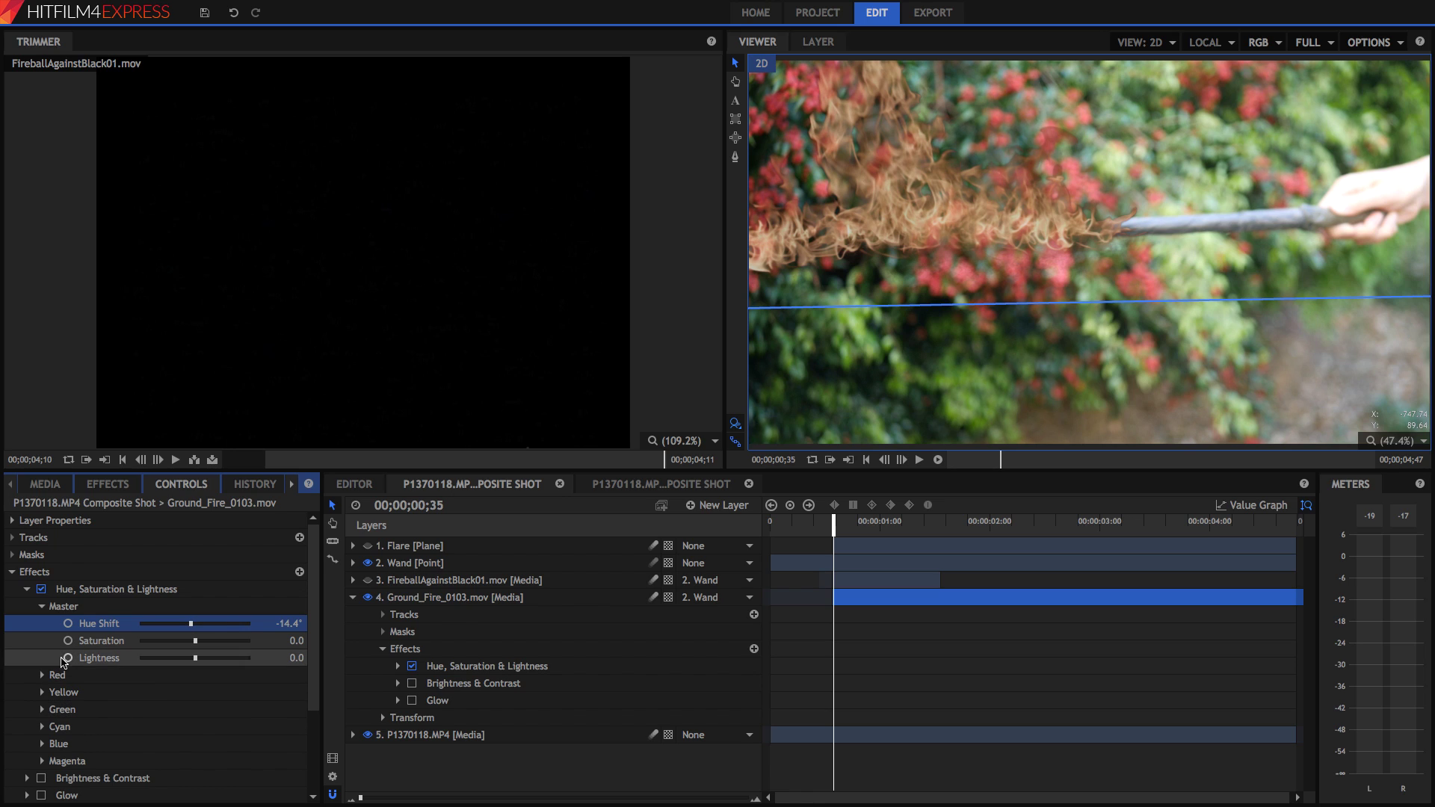
click(27, 590)
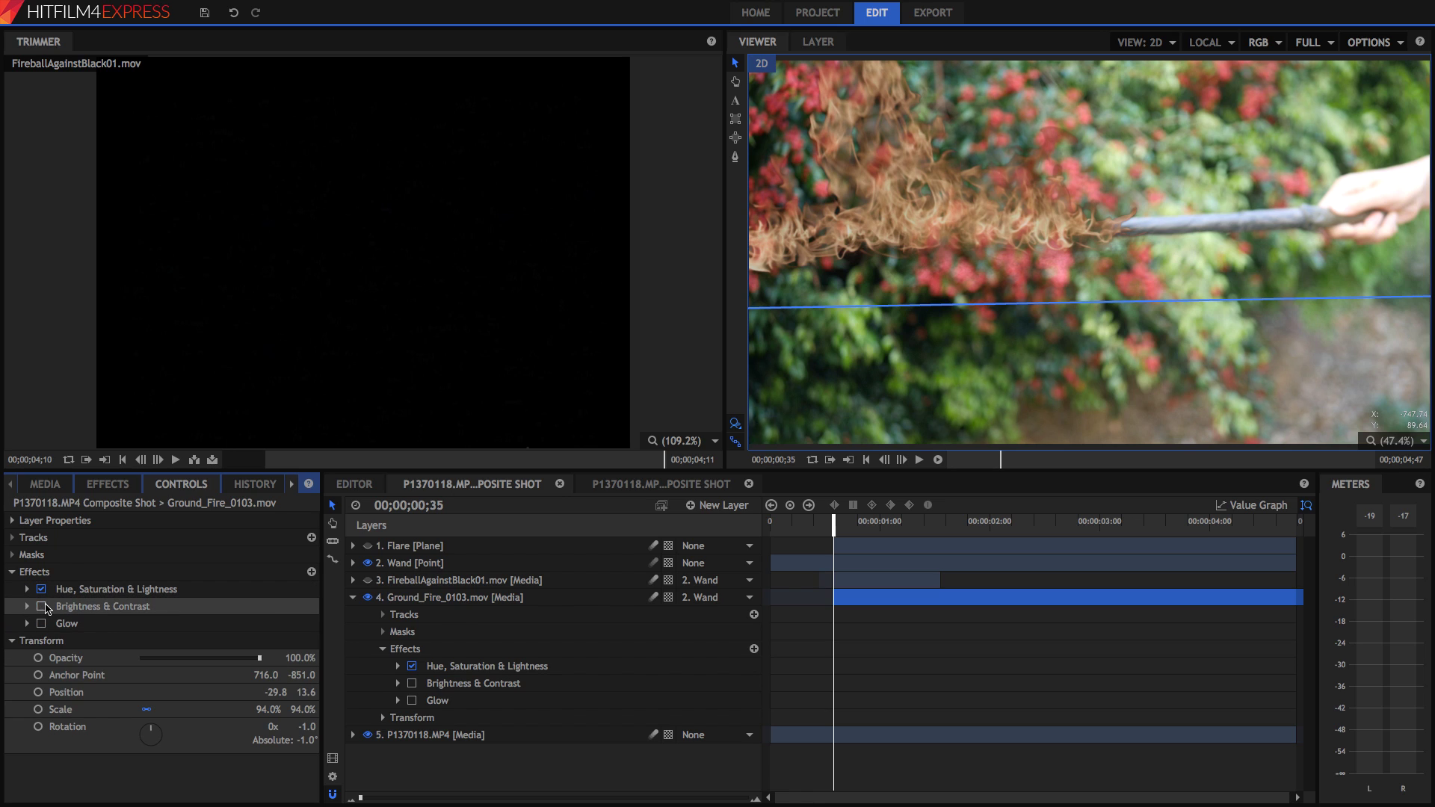
Enable the ground fire's Brightness & Contrast effect and set its brightness to 100
click(42, 607)
click(27, 607)
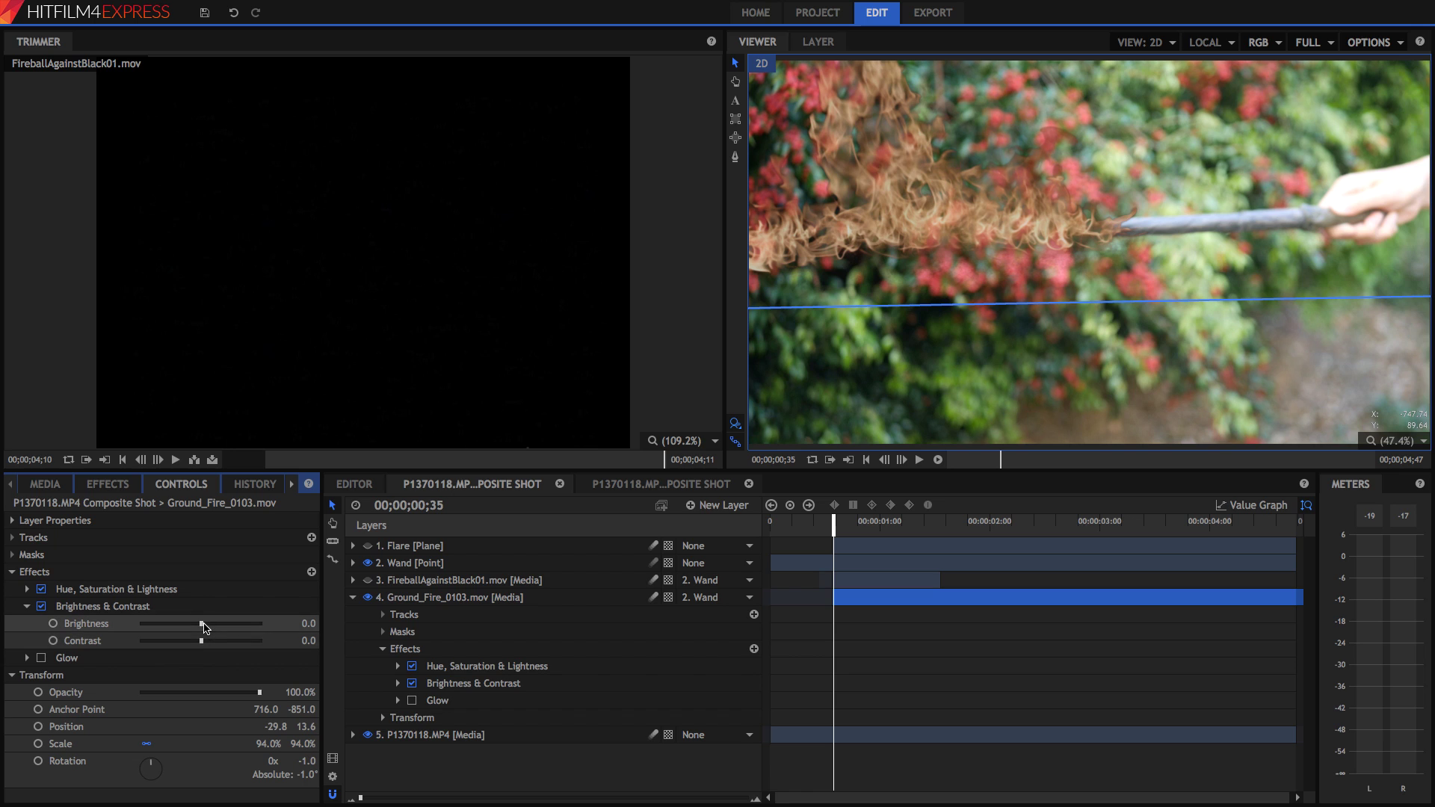
drag(201, 623, 263, 624)
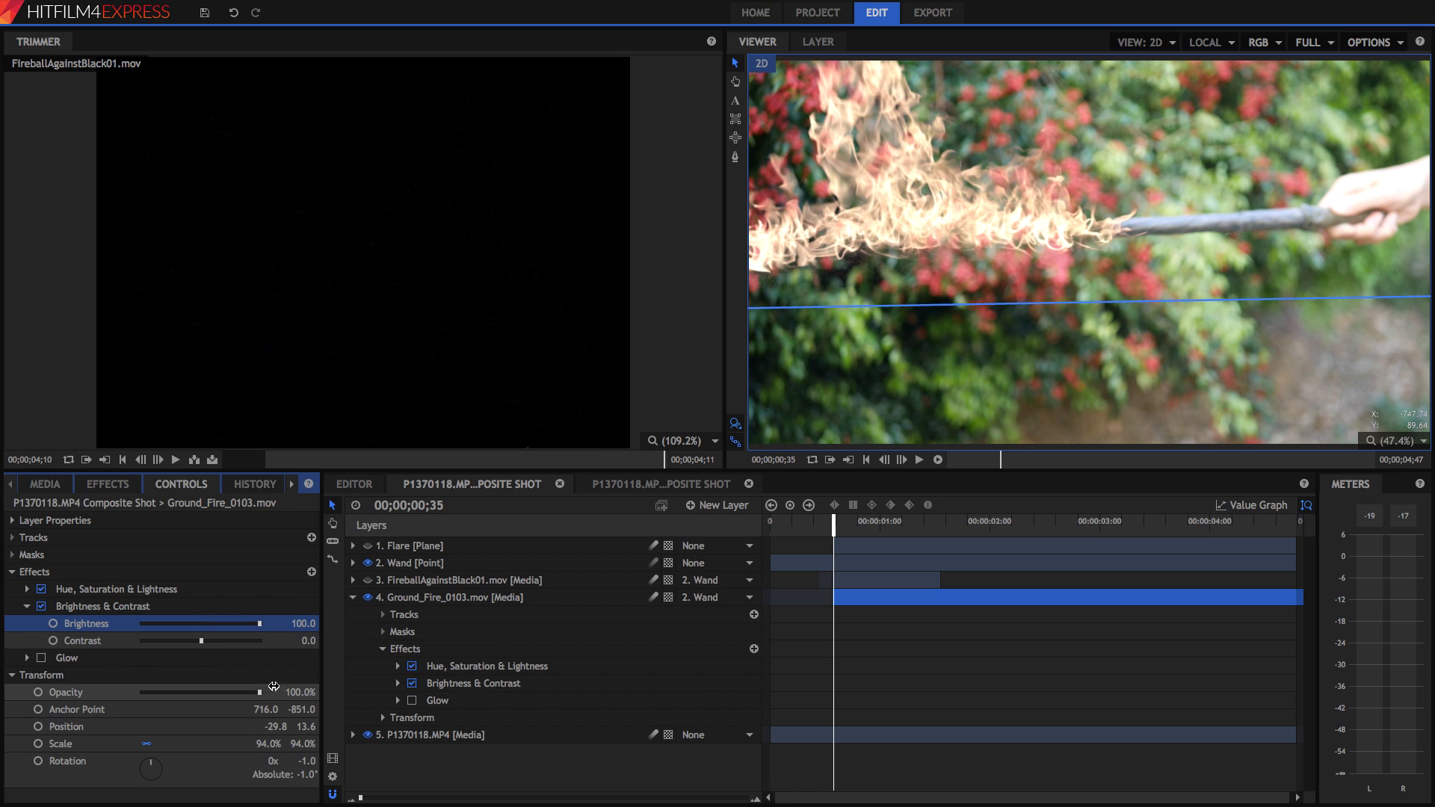
click(27, 607)
Enable the ground fire's Glow effect and set its intensity to 1.1 and threshold to 57%
click(42, 624)
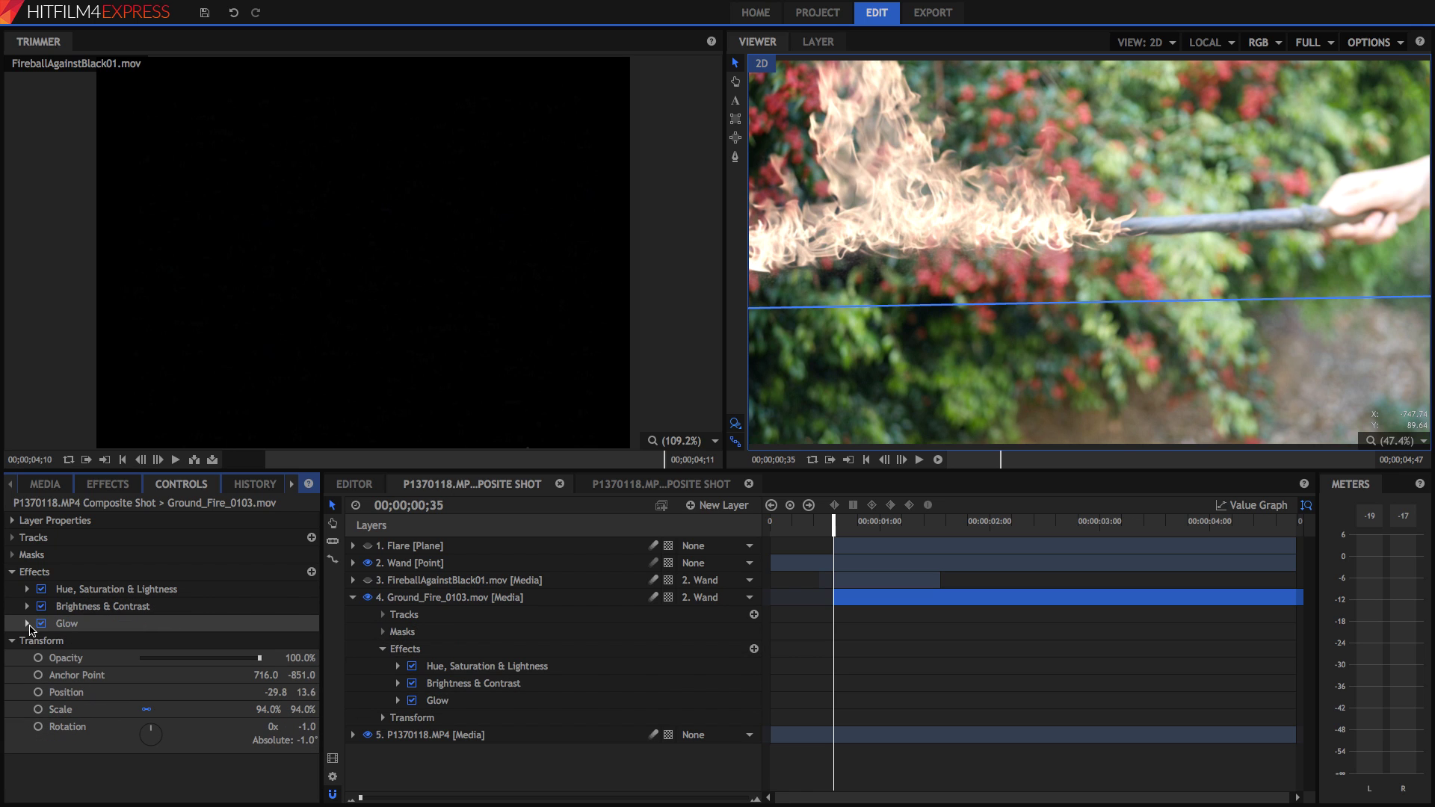
click(27, 623)
mouse_move(187, 645)
mouse_down()
mouse_move(173, 657)
mouse_move(191, 658)
mouse_up()
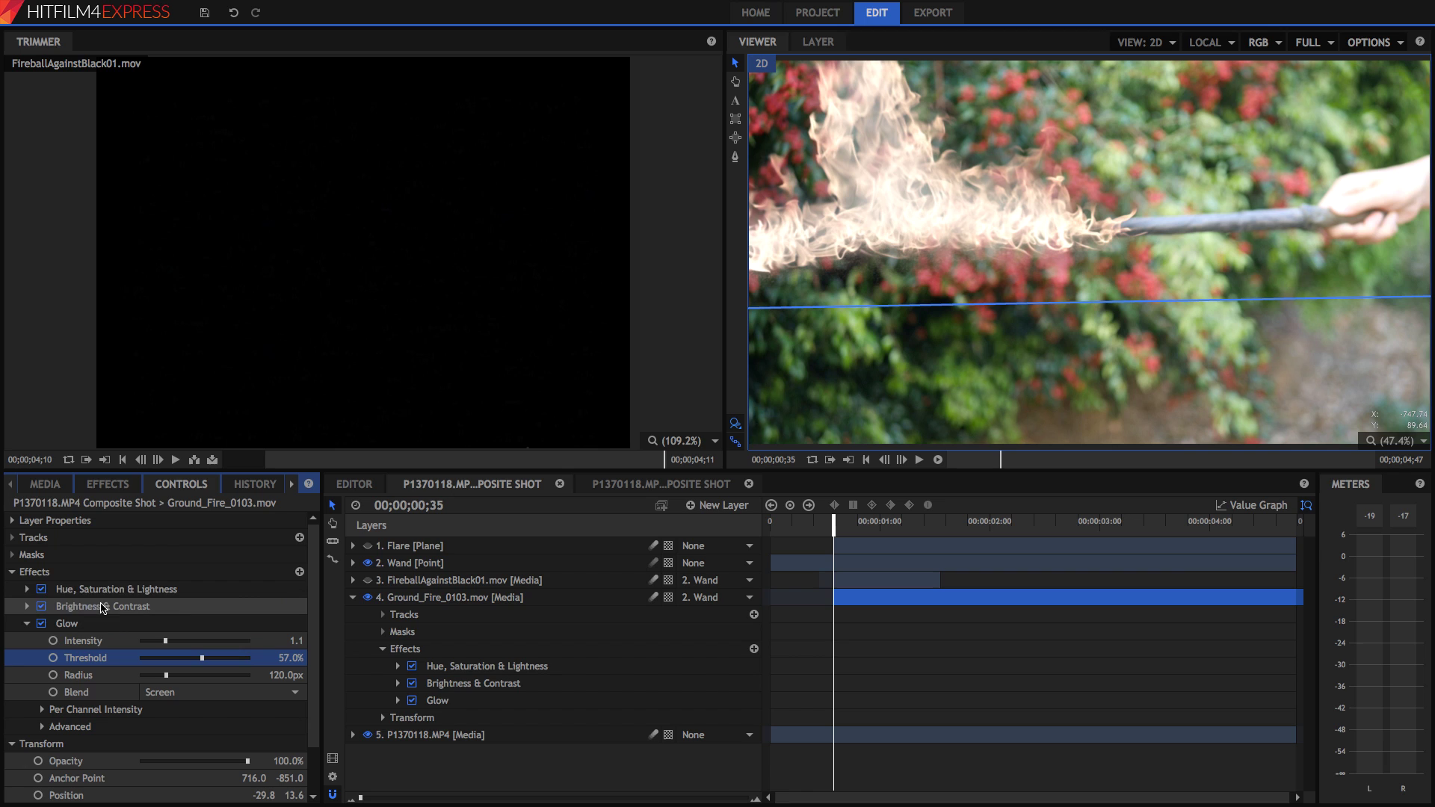
Set the master saturation of the ground fire's Hue, Saturation & Lightness effect to 100
click(27, 589)
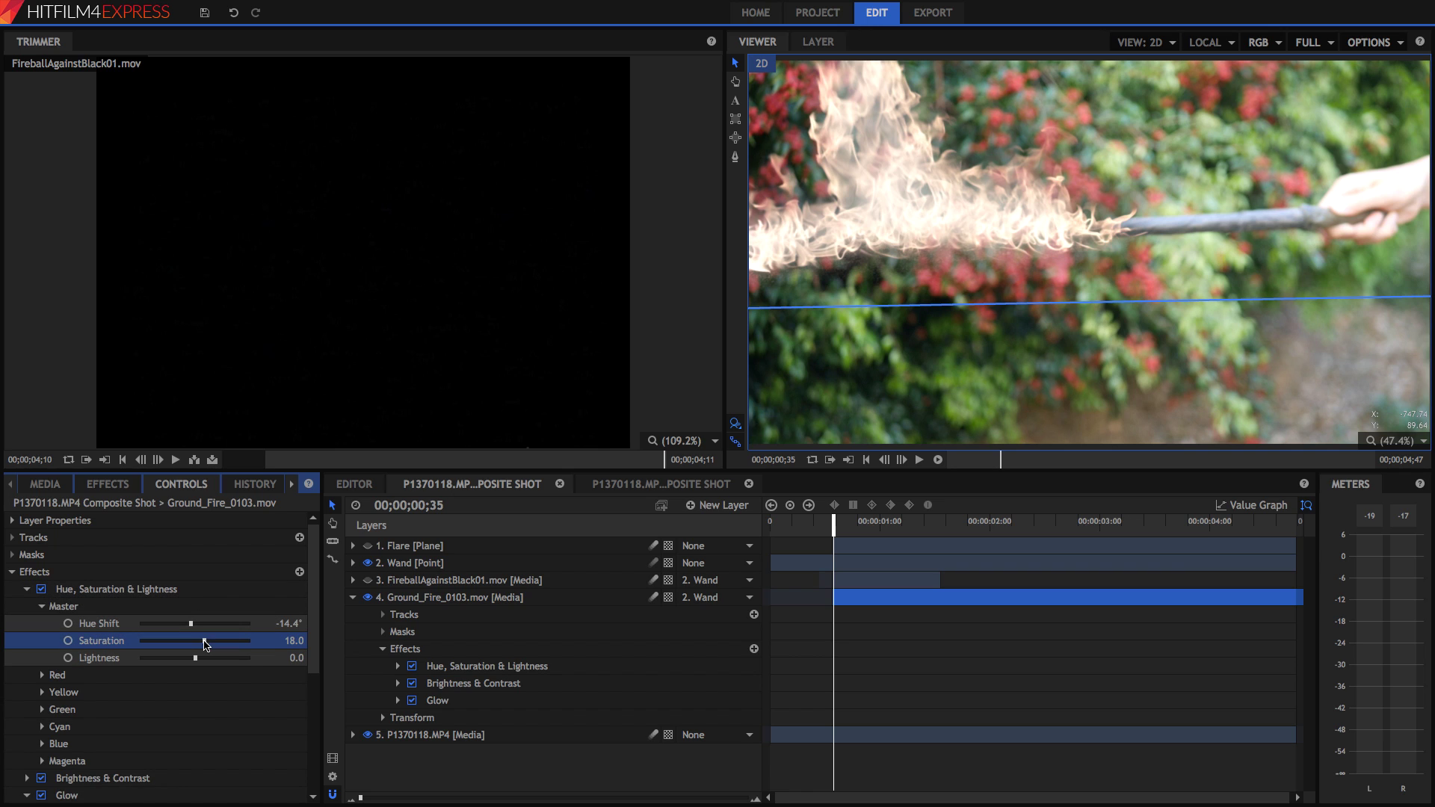
drag(206, 645, 254, 648)
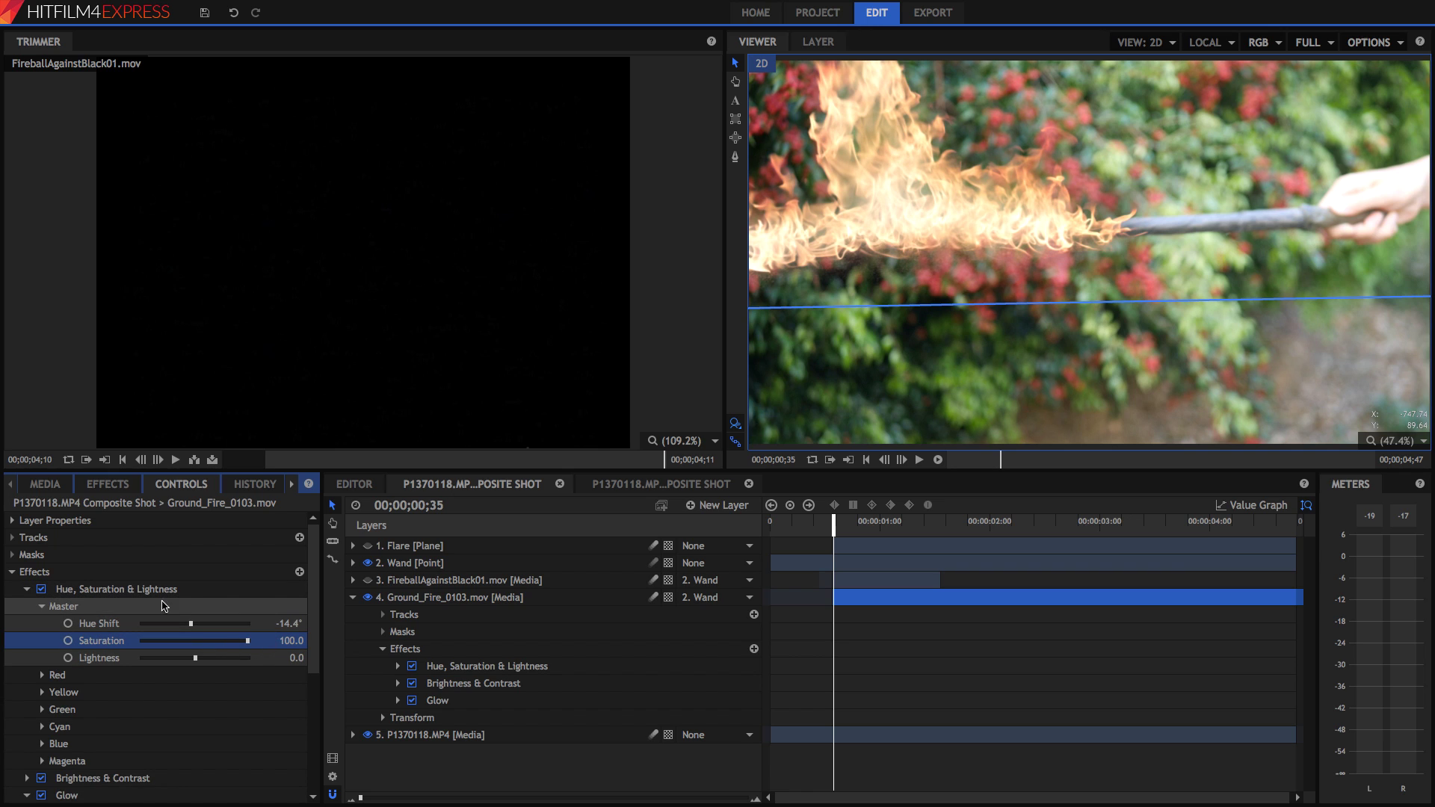
click(28, 590)
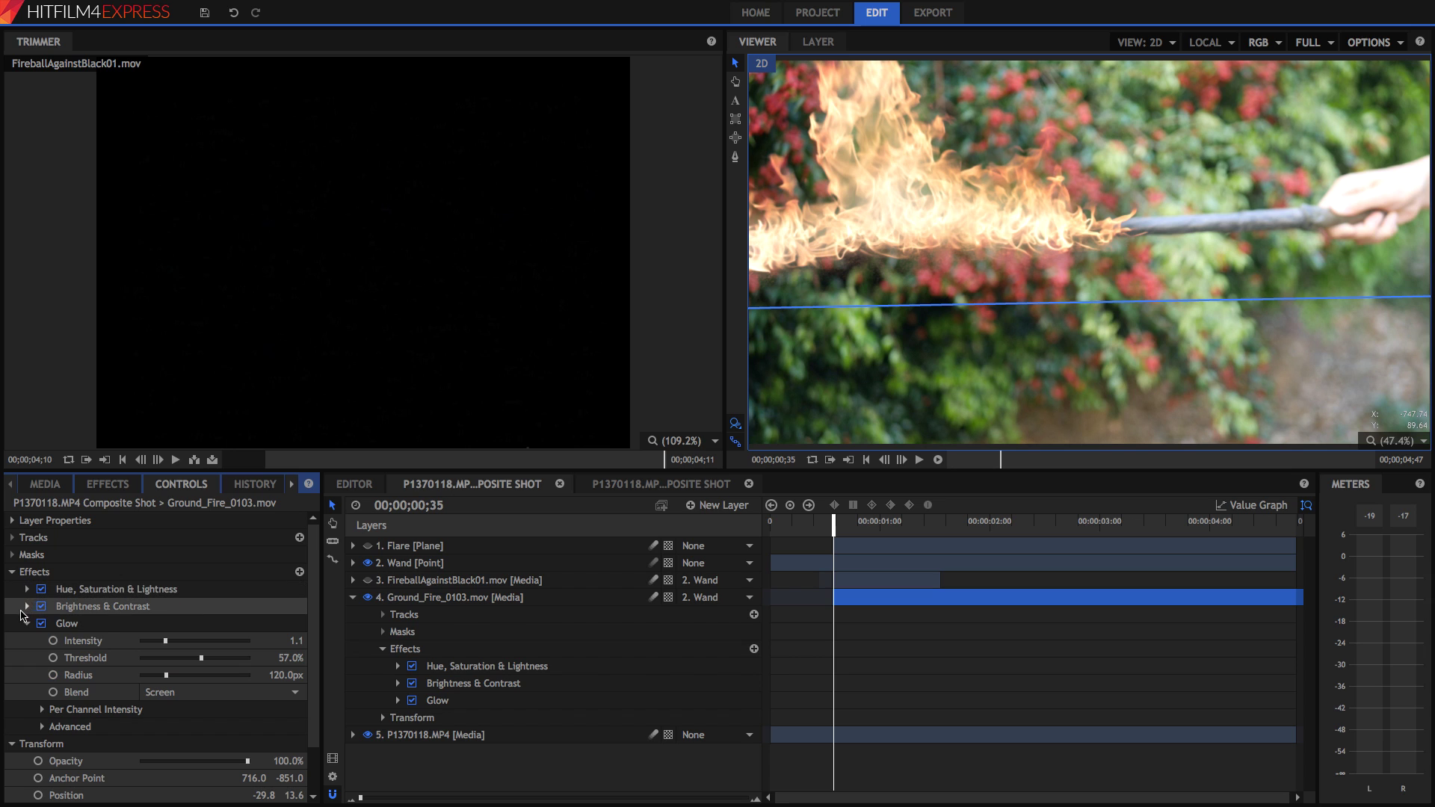
Compare the fire with and without Glow, and set the glow's intensity to 1.7 and radius to 189.4 px
click(41, 624)
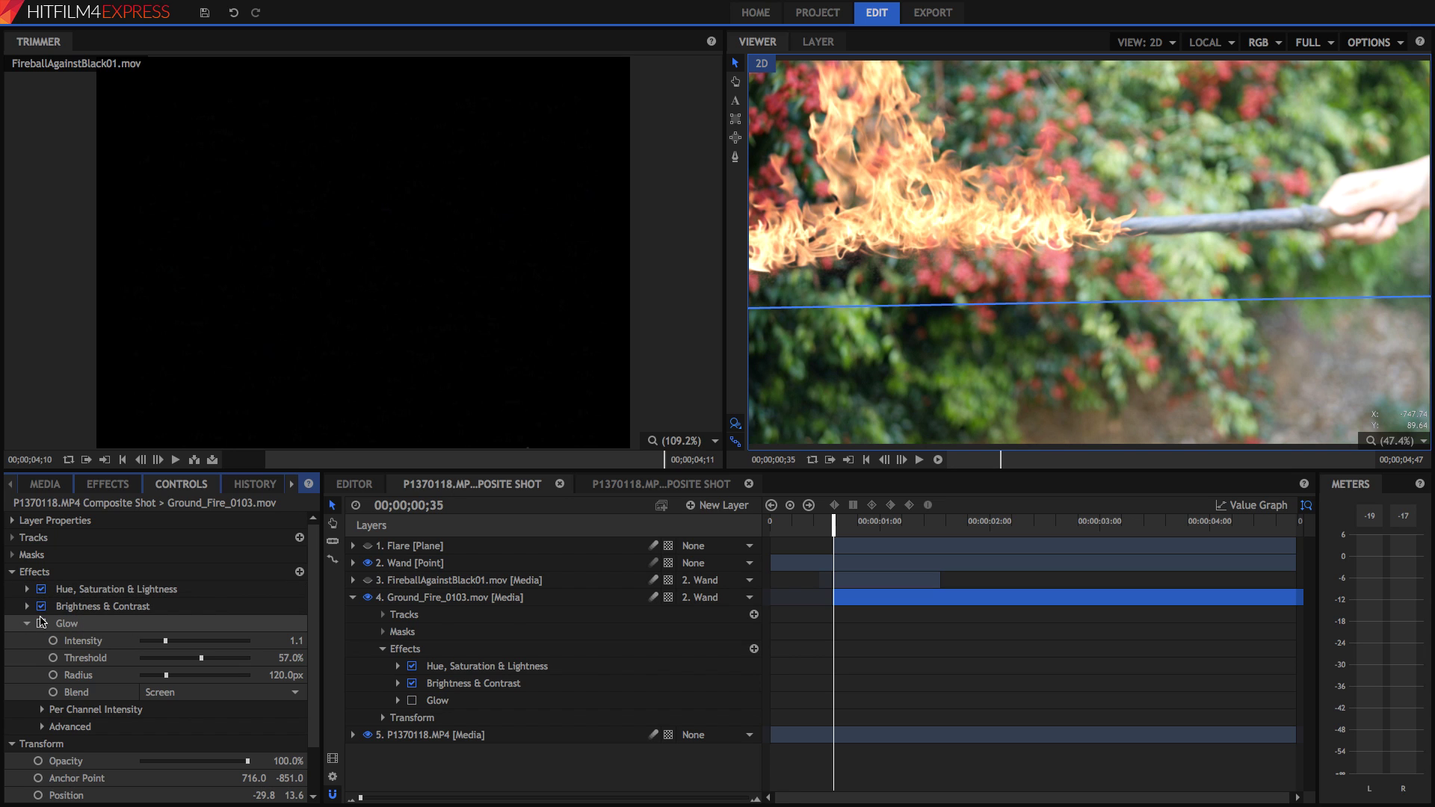
click(41, 624)
drag(165, 640, 178, 640)
drag(166, 675, 183, 680)
click(507, 598)
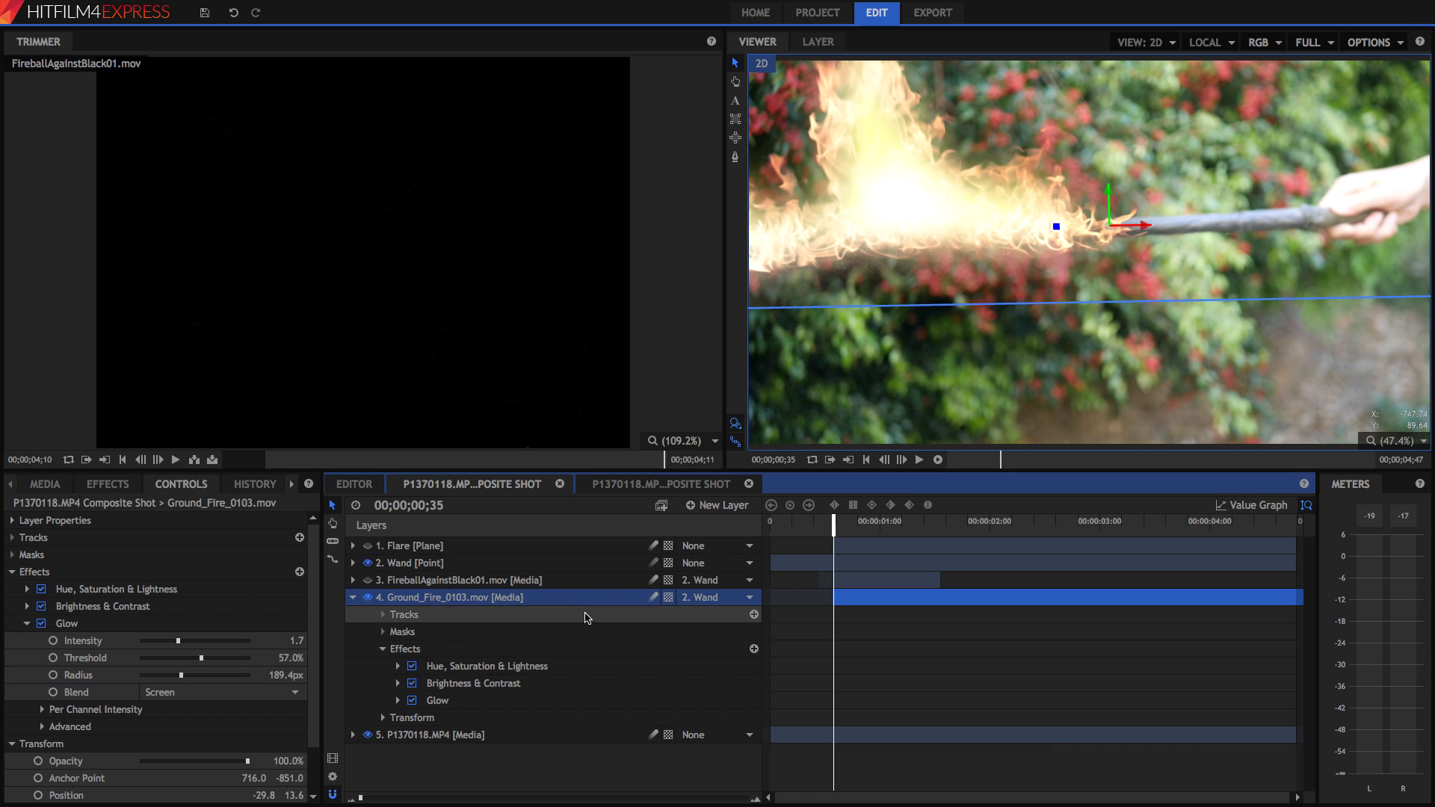
Set the ground fire's Glow radius to 133.1 px and intensity to 1.5
click(458, 563)
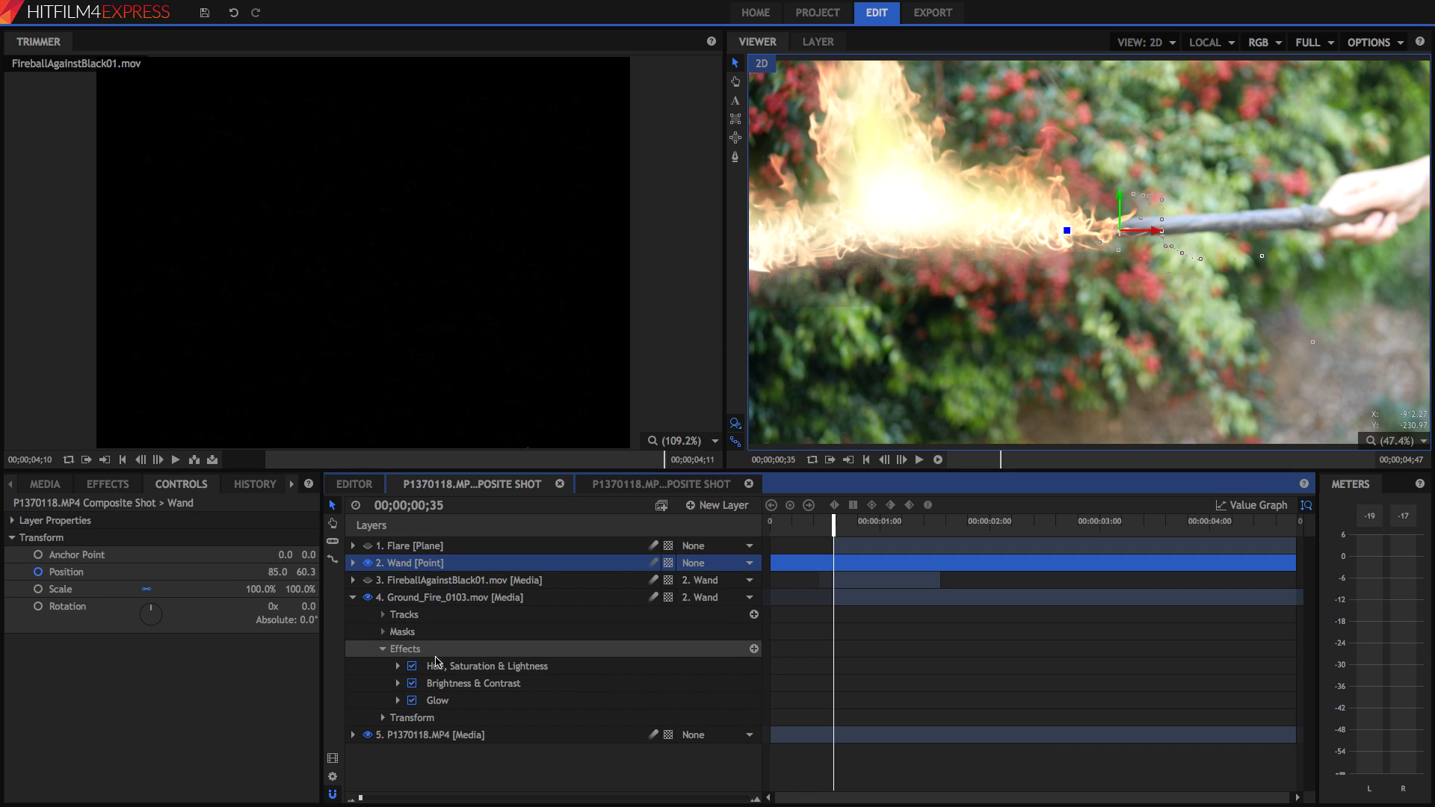
click(450, 699)
drag(183, 677, 173, 676)
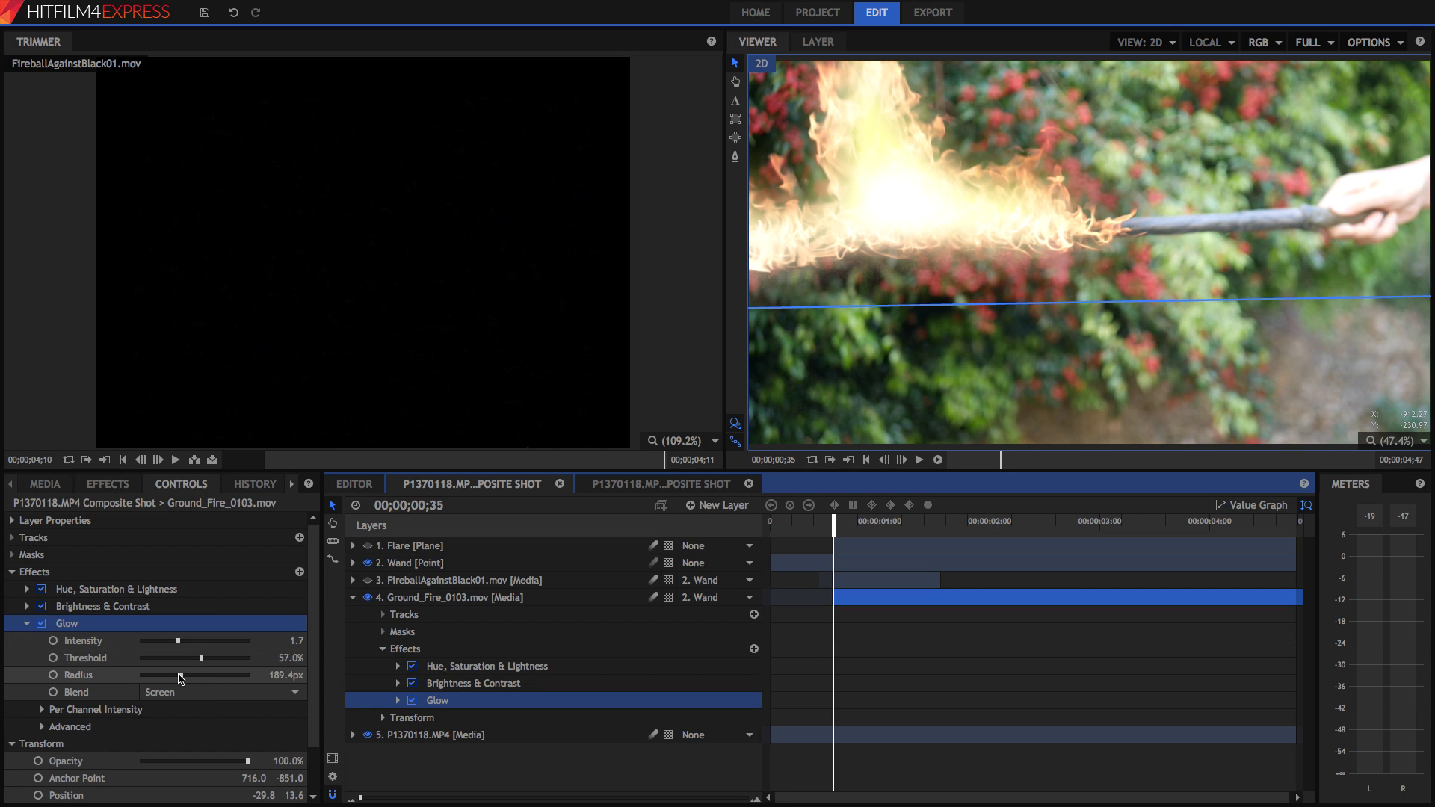
click(557, 580)
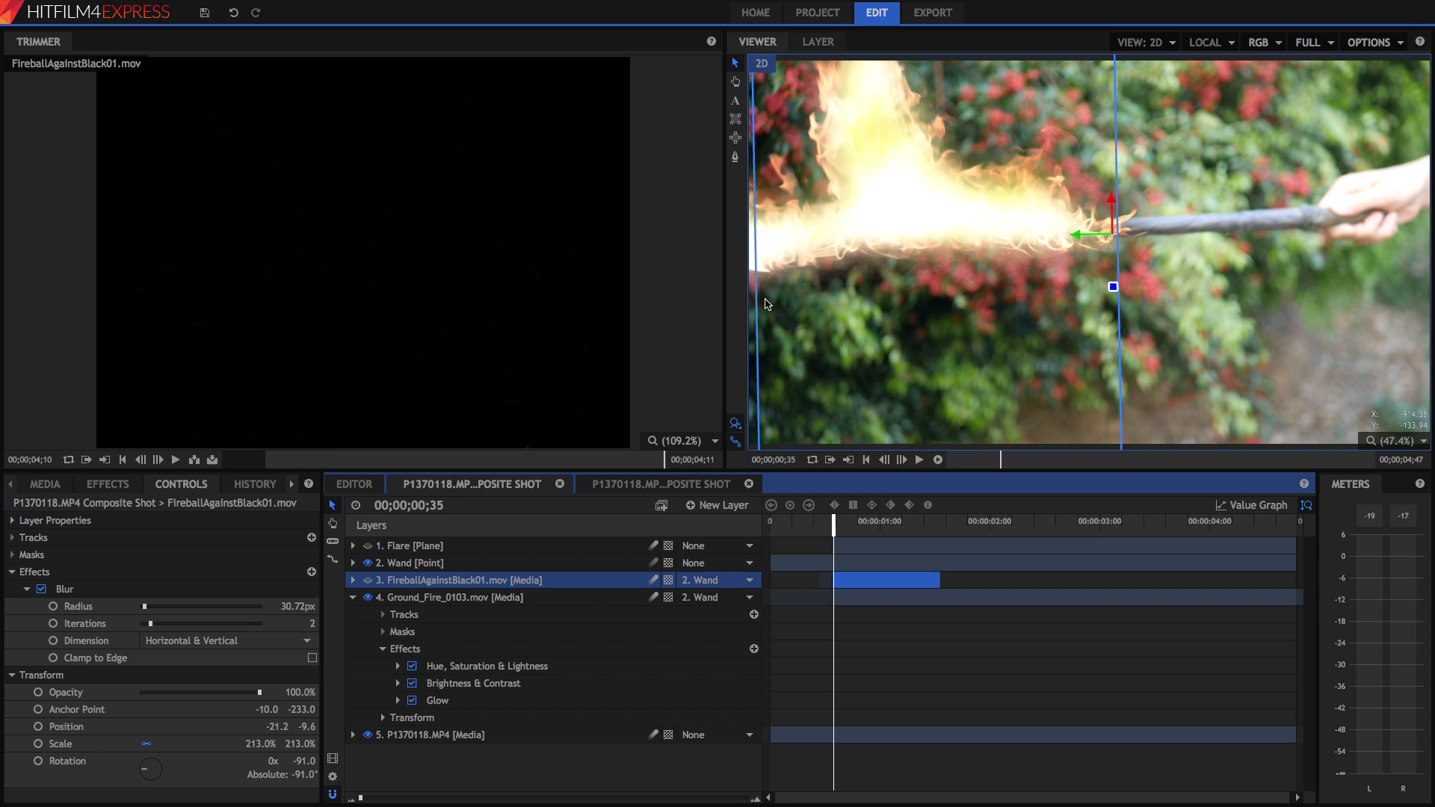
click(665, 598)
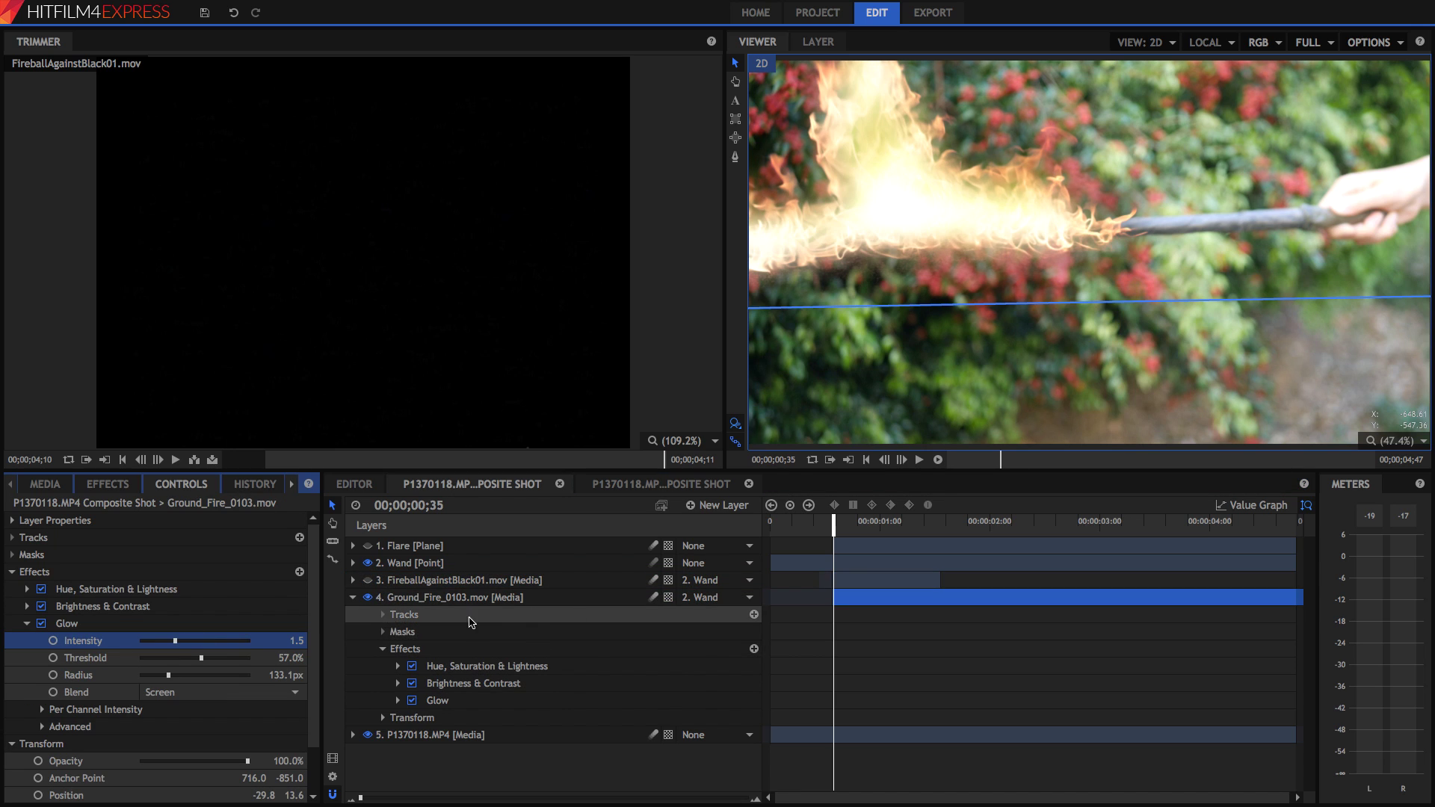
Duplicate the ground fire's Brightness & Contrast effect and set the original's brightness to 42, with Glow switched off during the adjustment
click(103, 606)
key(ctrl+d)
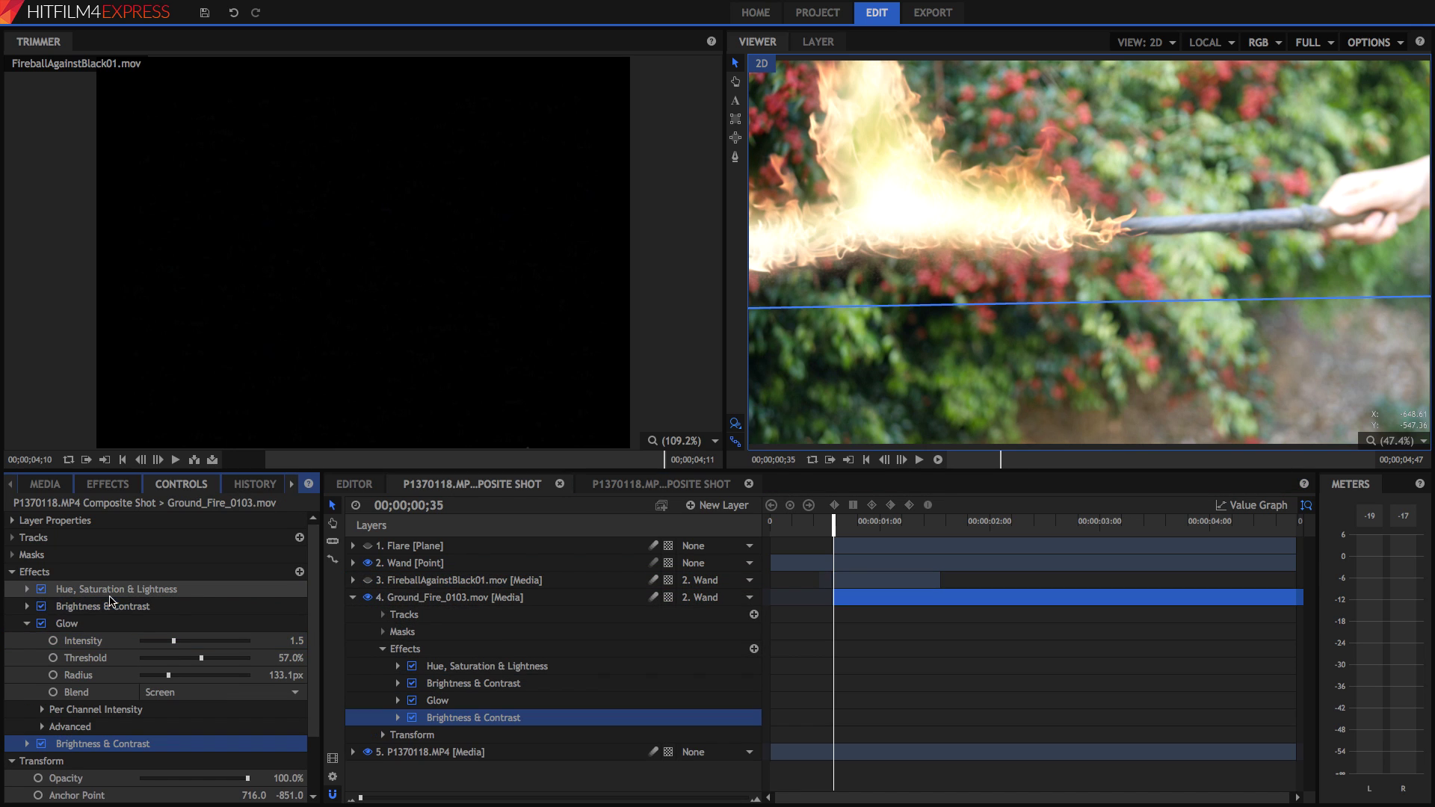
click(27, 606)
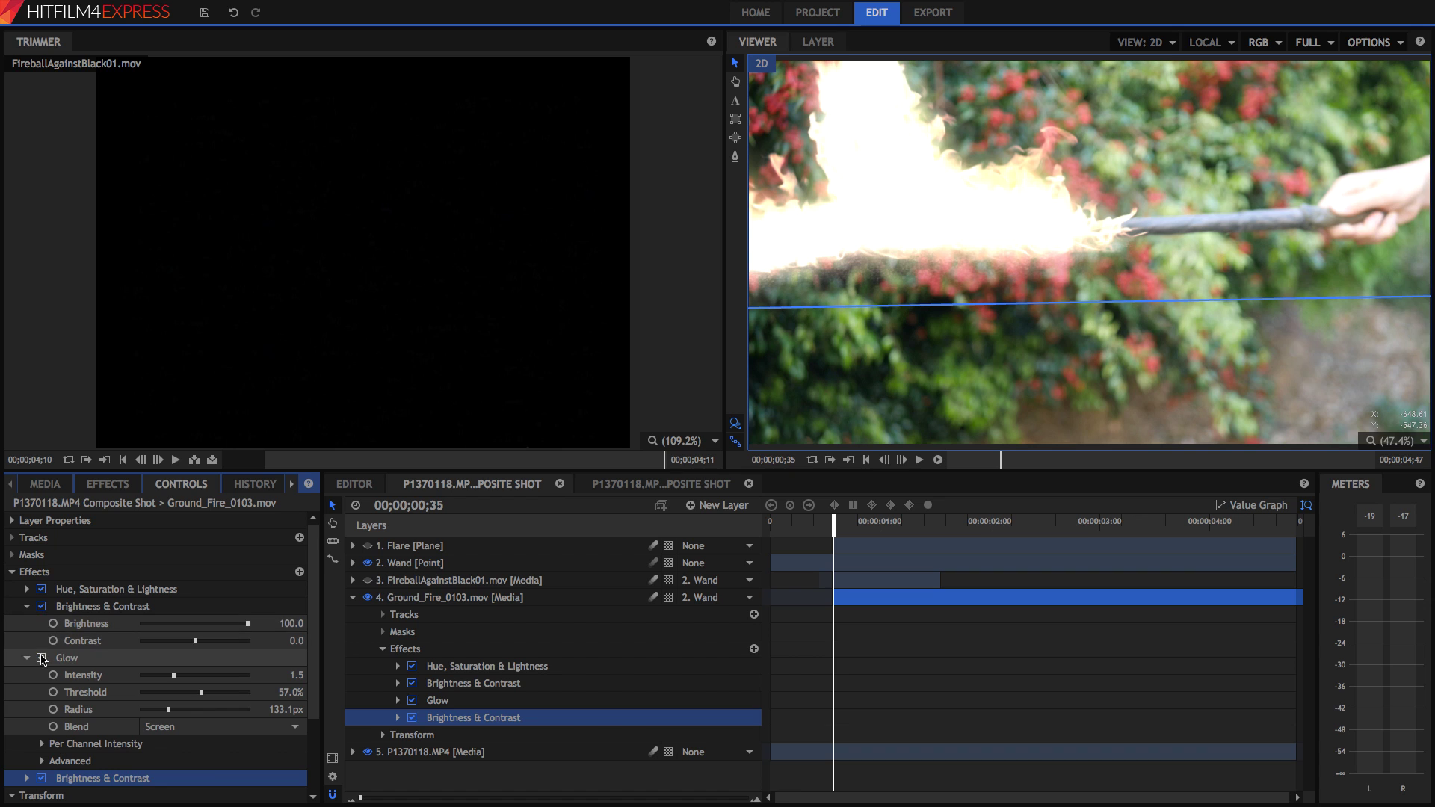
click(41, 657)
drag(246, 625, 218, 631)
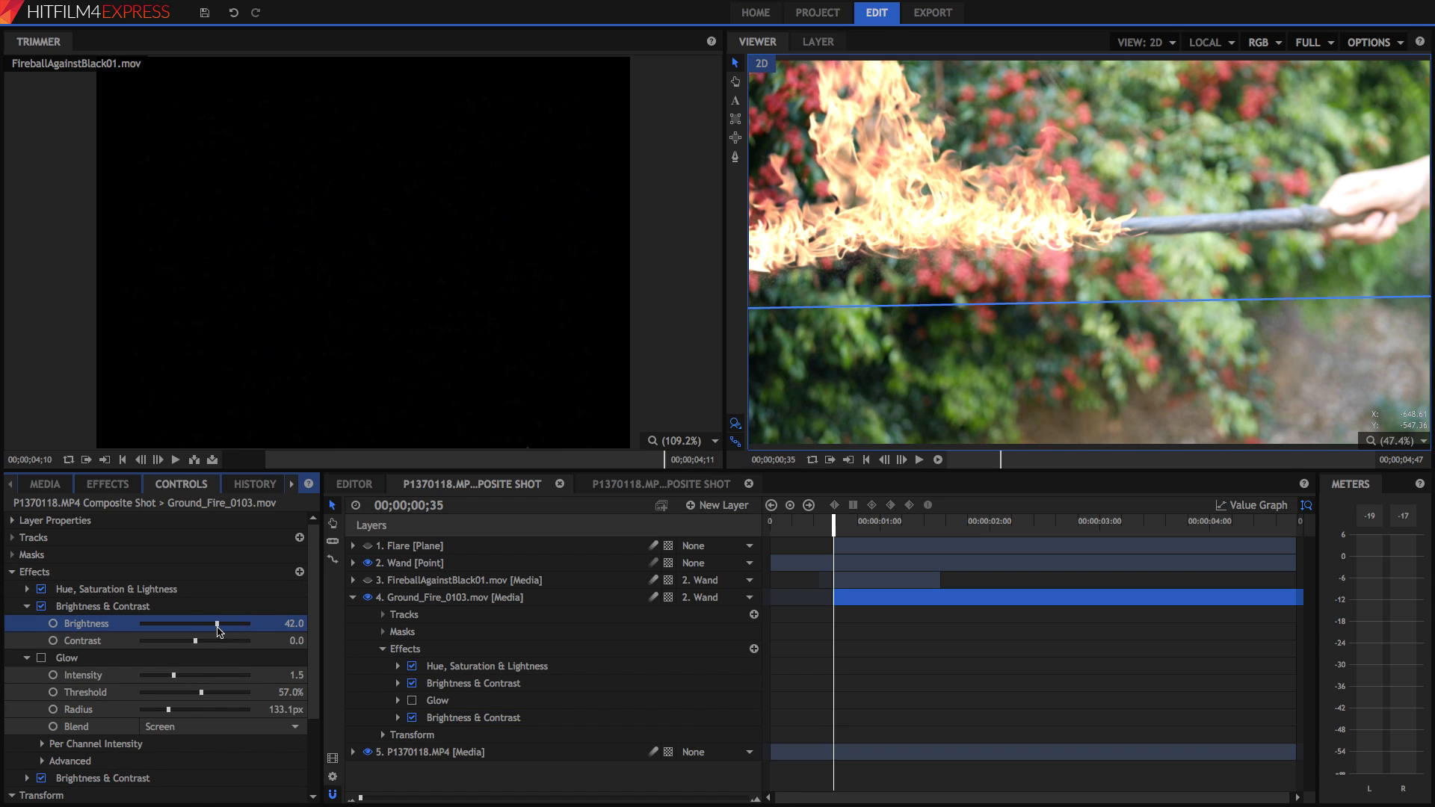
click(41, 658)
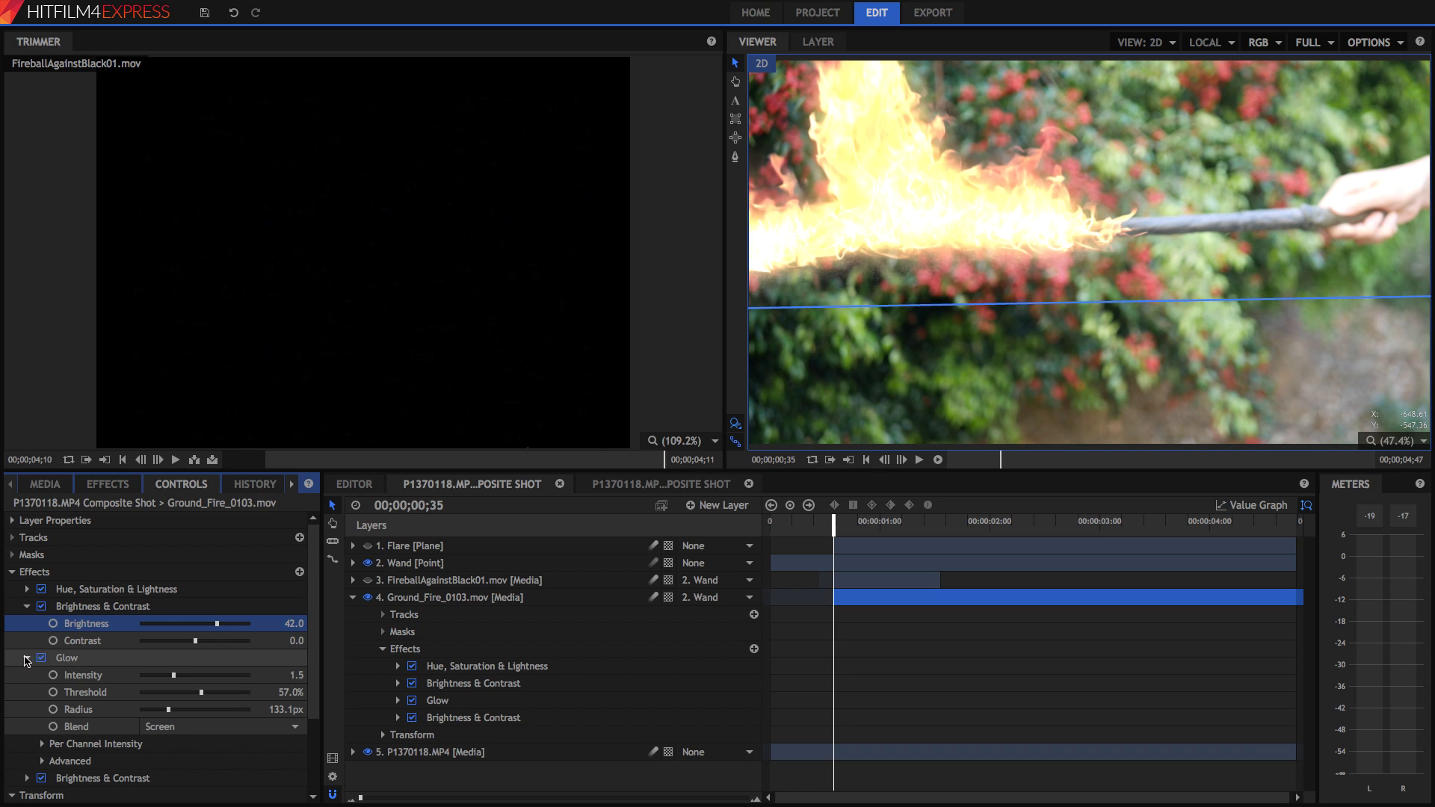
click(27, 658)
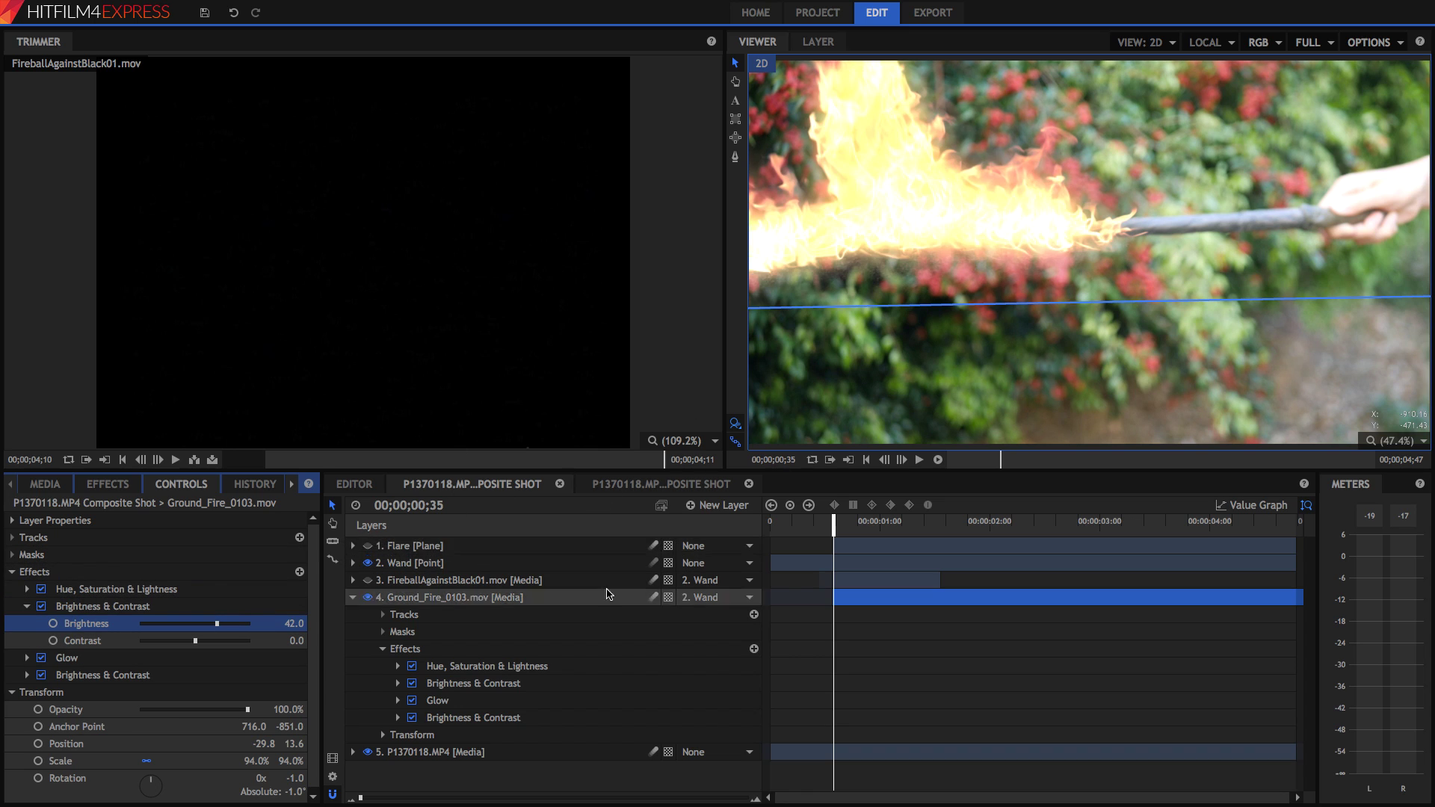
click(27, 606)
click(100, 641)
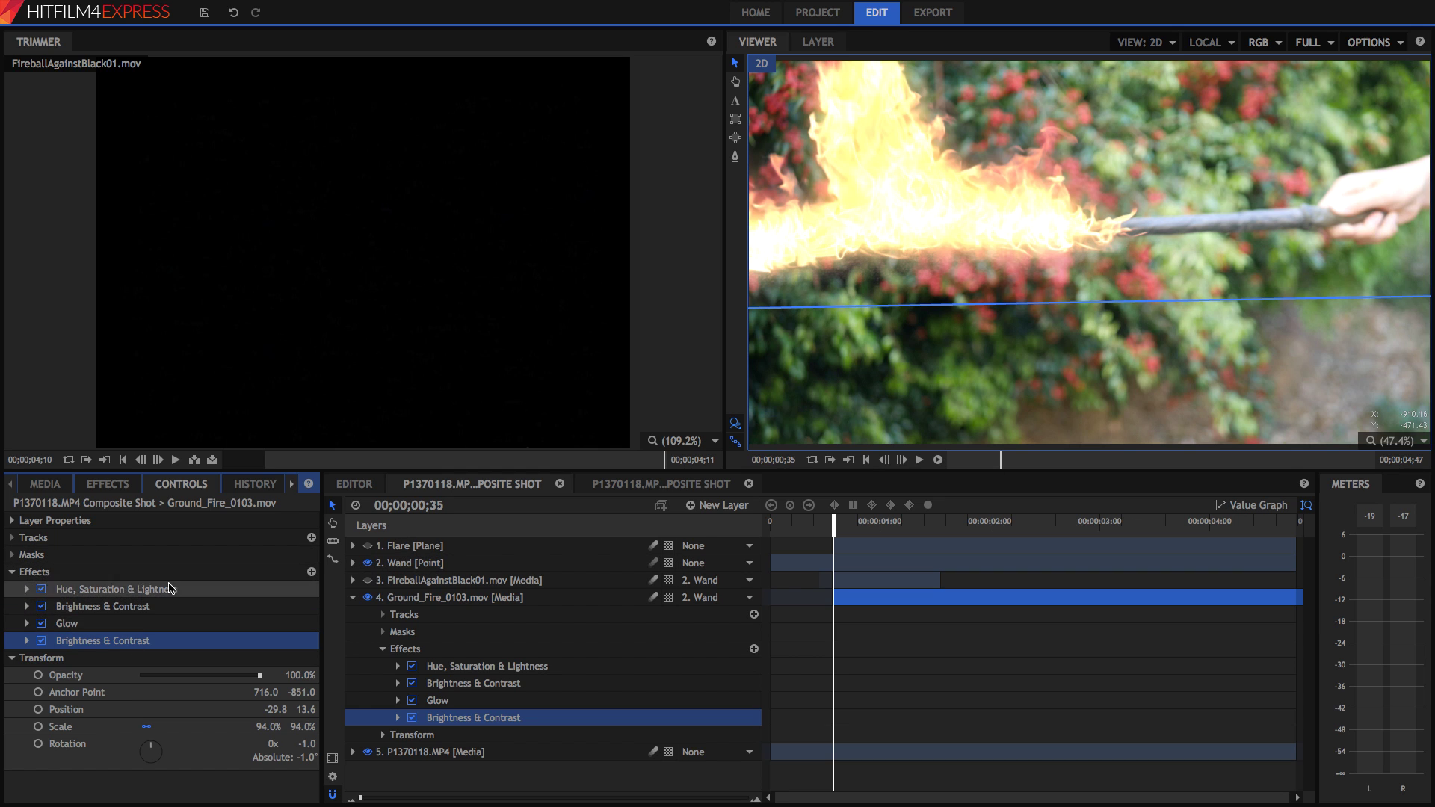
Make the fireball and flare layers visible again and play back the combined spell
click(367, 580)
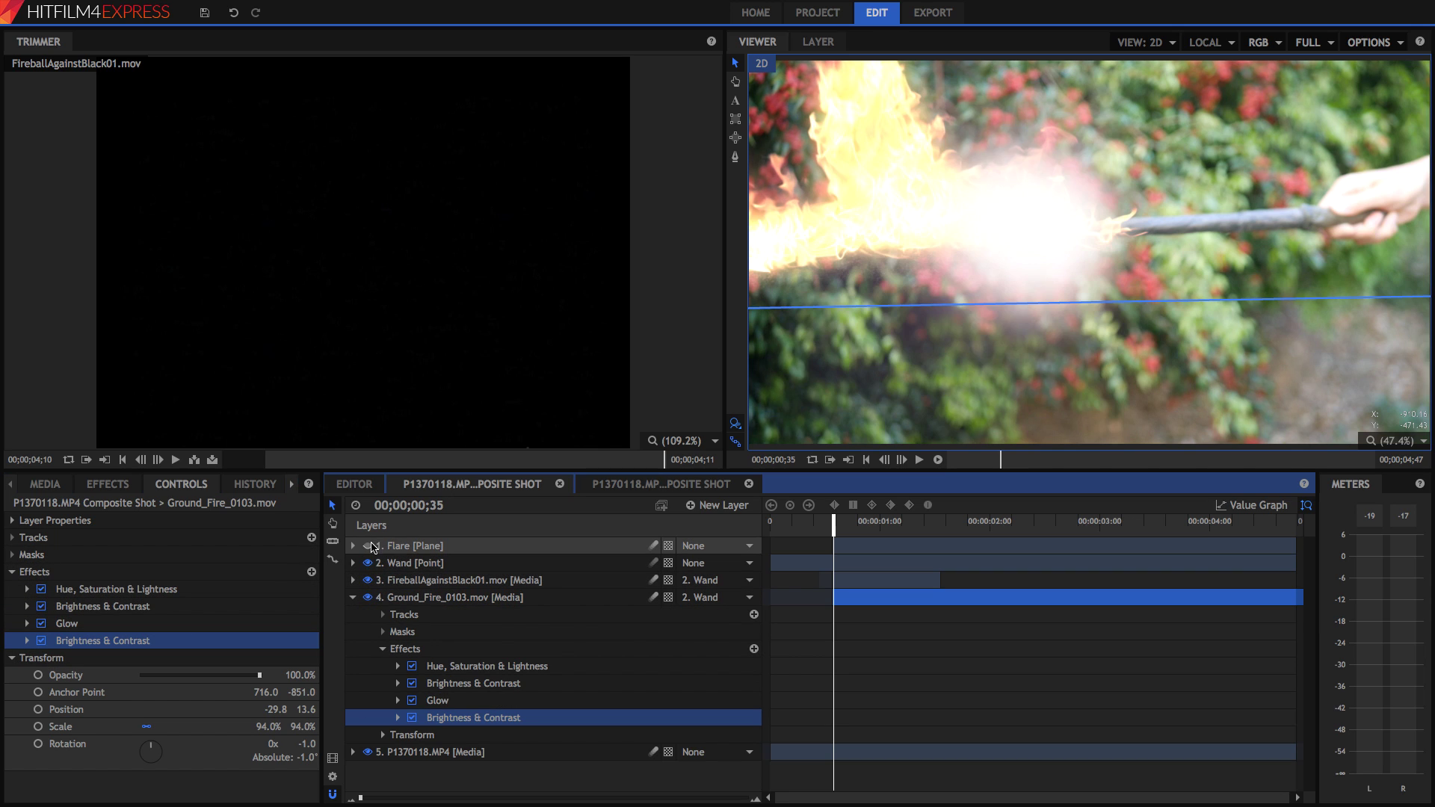
click(366, 546)
key(space)
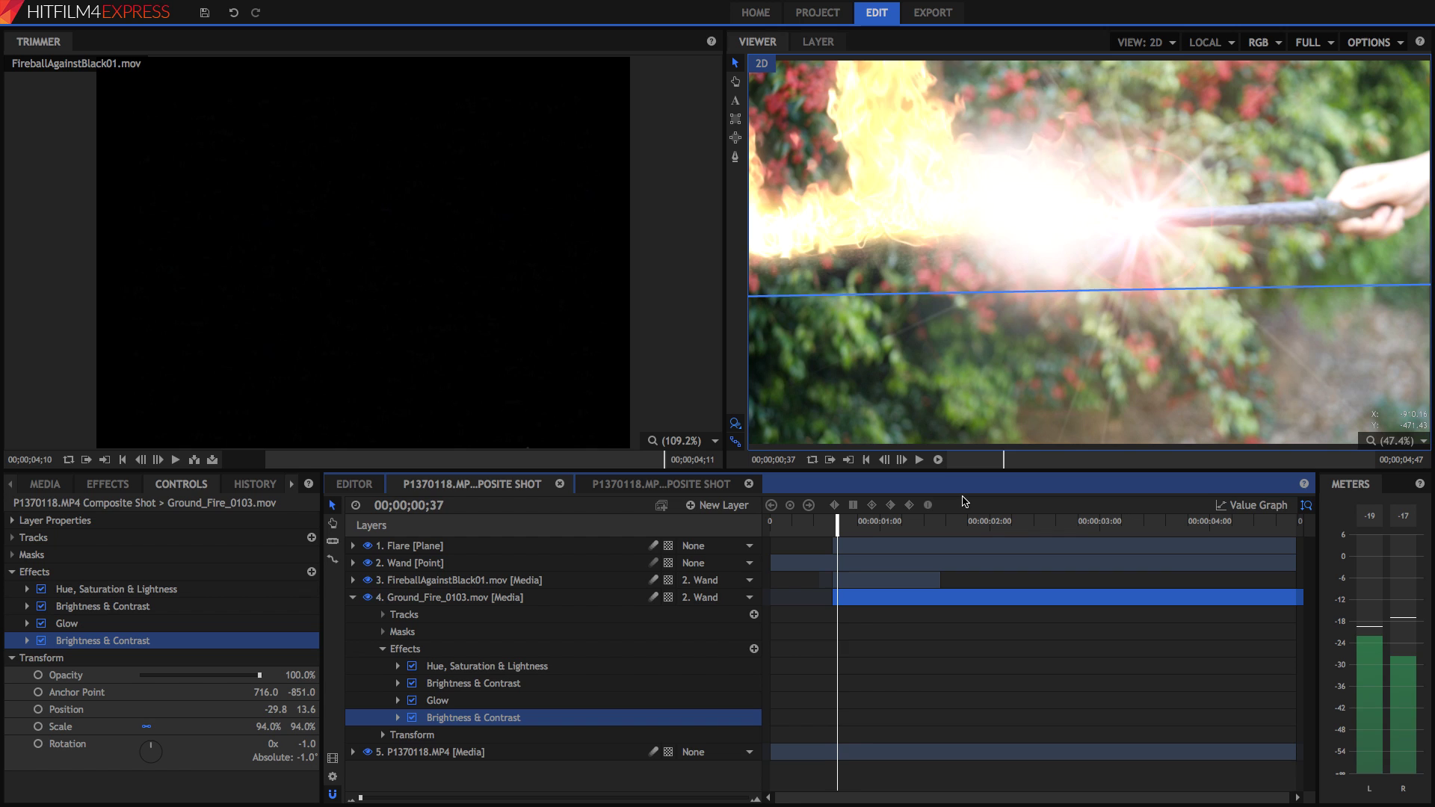
click(831, 523)
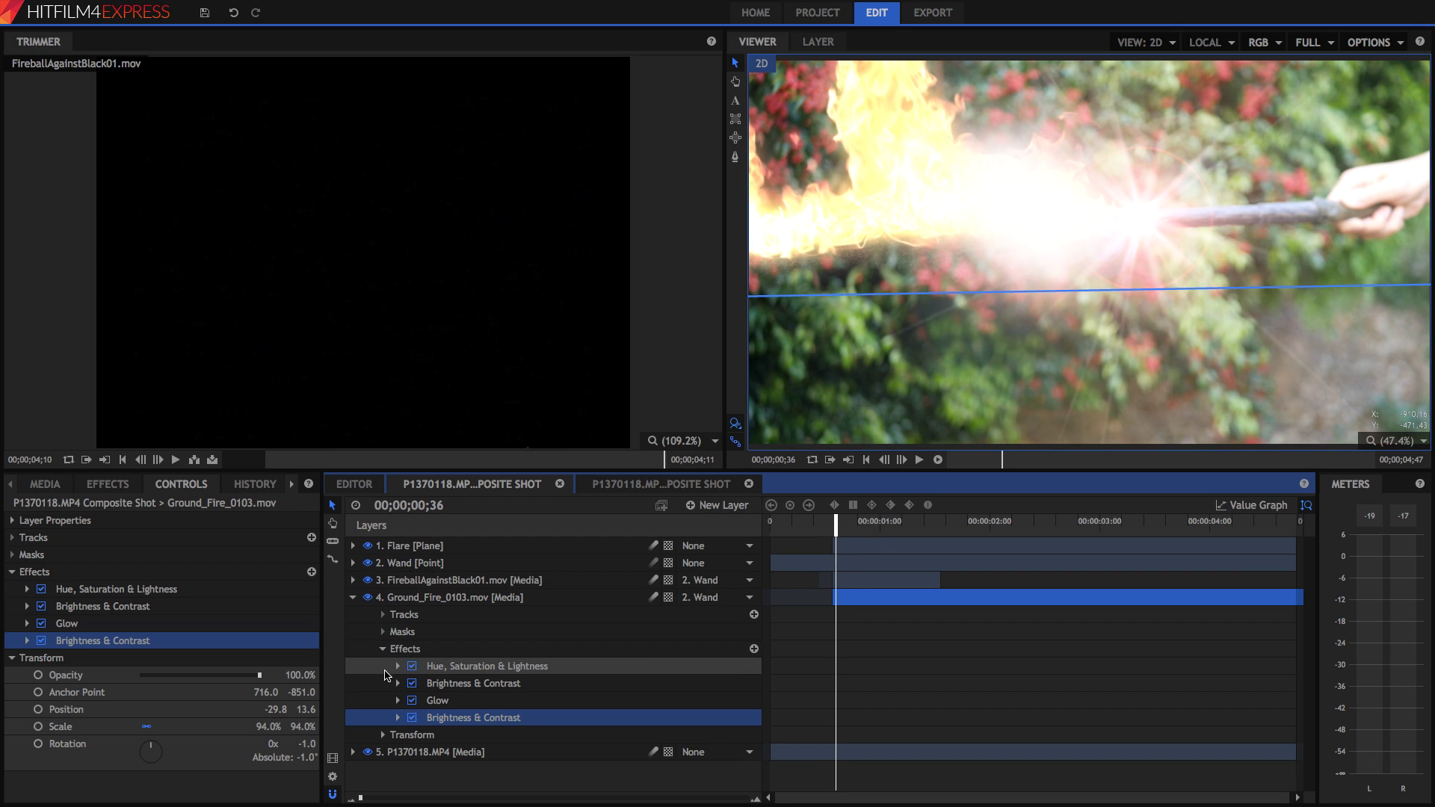
Keyframe the light flare's intensity to 0.00 at 00;00;00;41
click(353, 597)
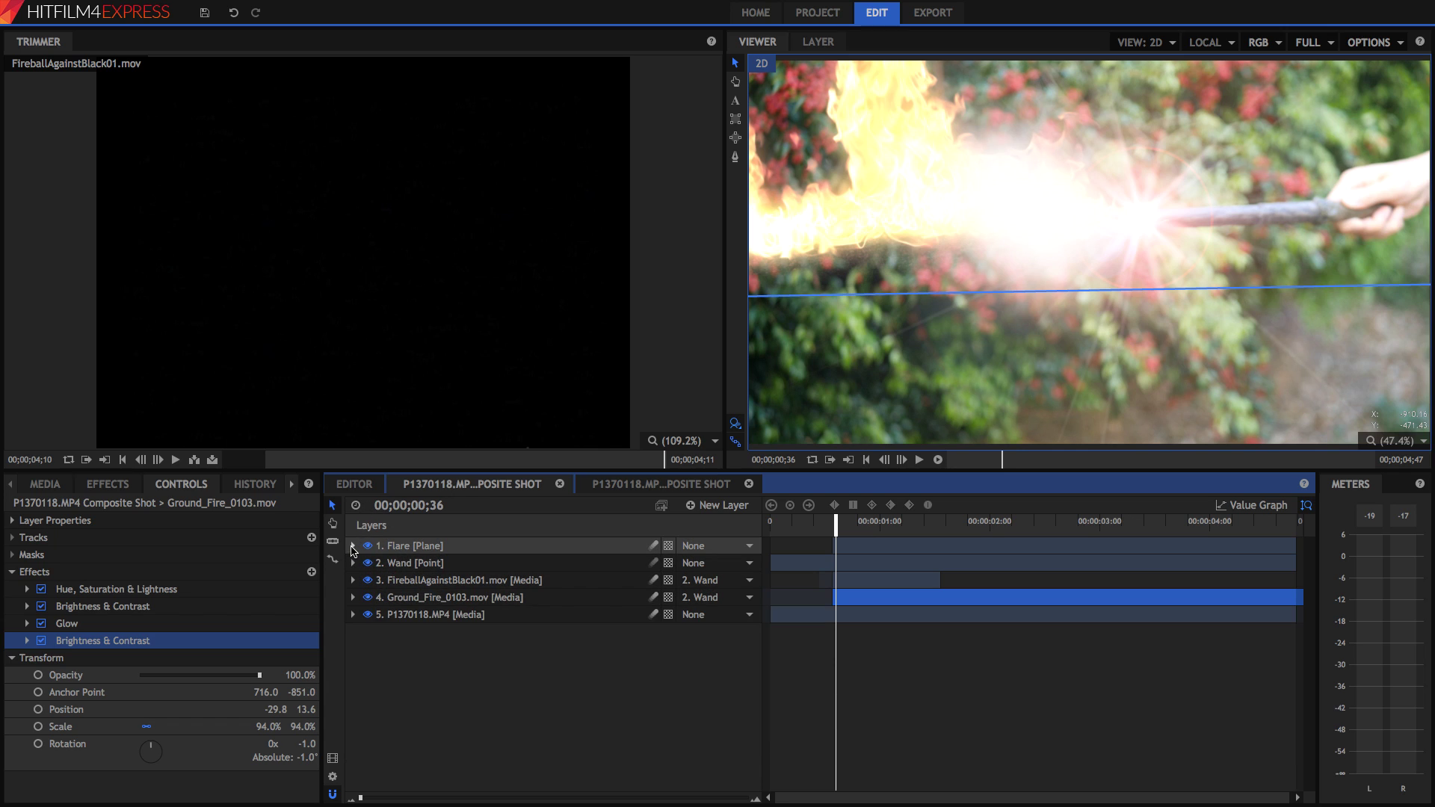
click(353, 546)
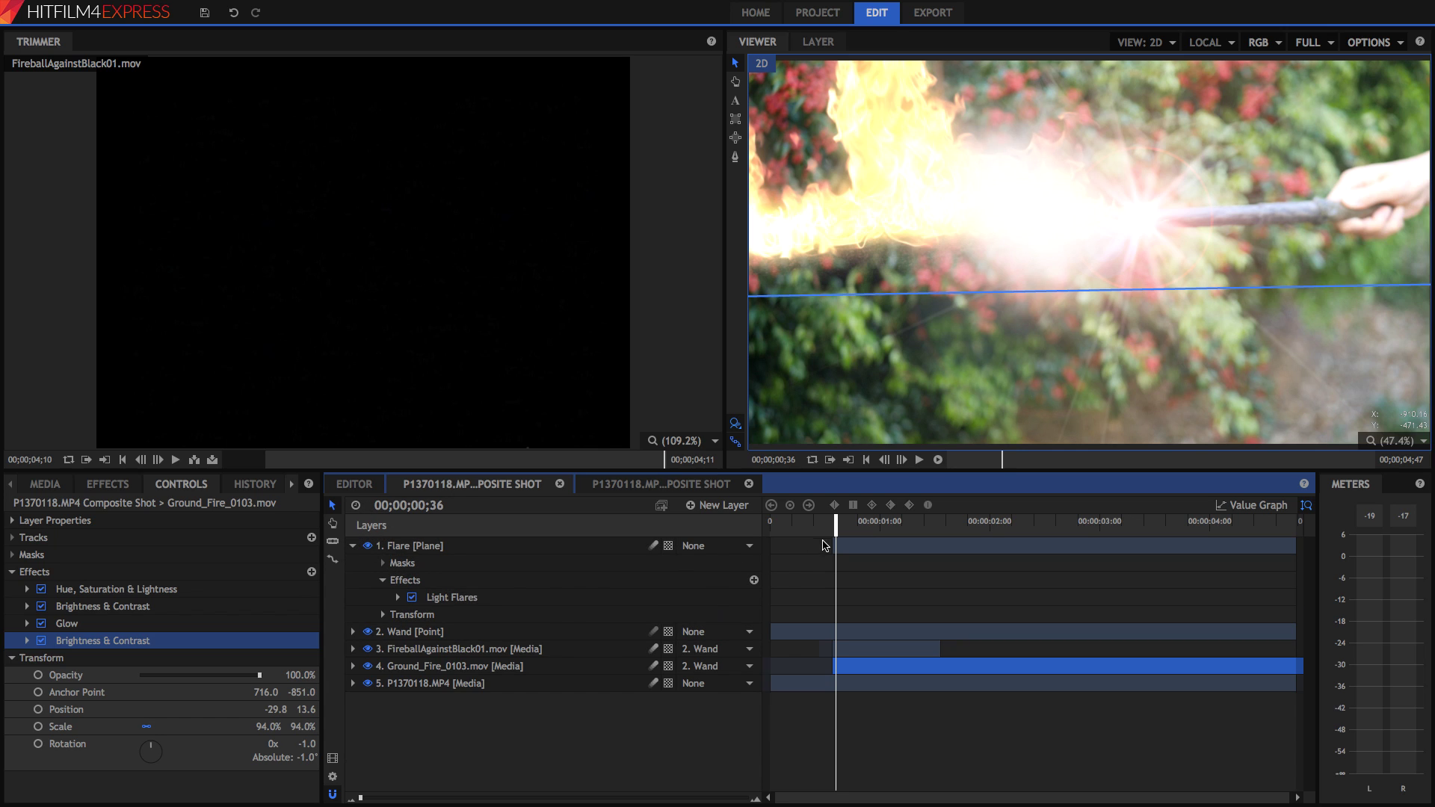
click(398, 597)
scroll(502, 603, down, 3)
scroll(508, 601, up, 2)
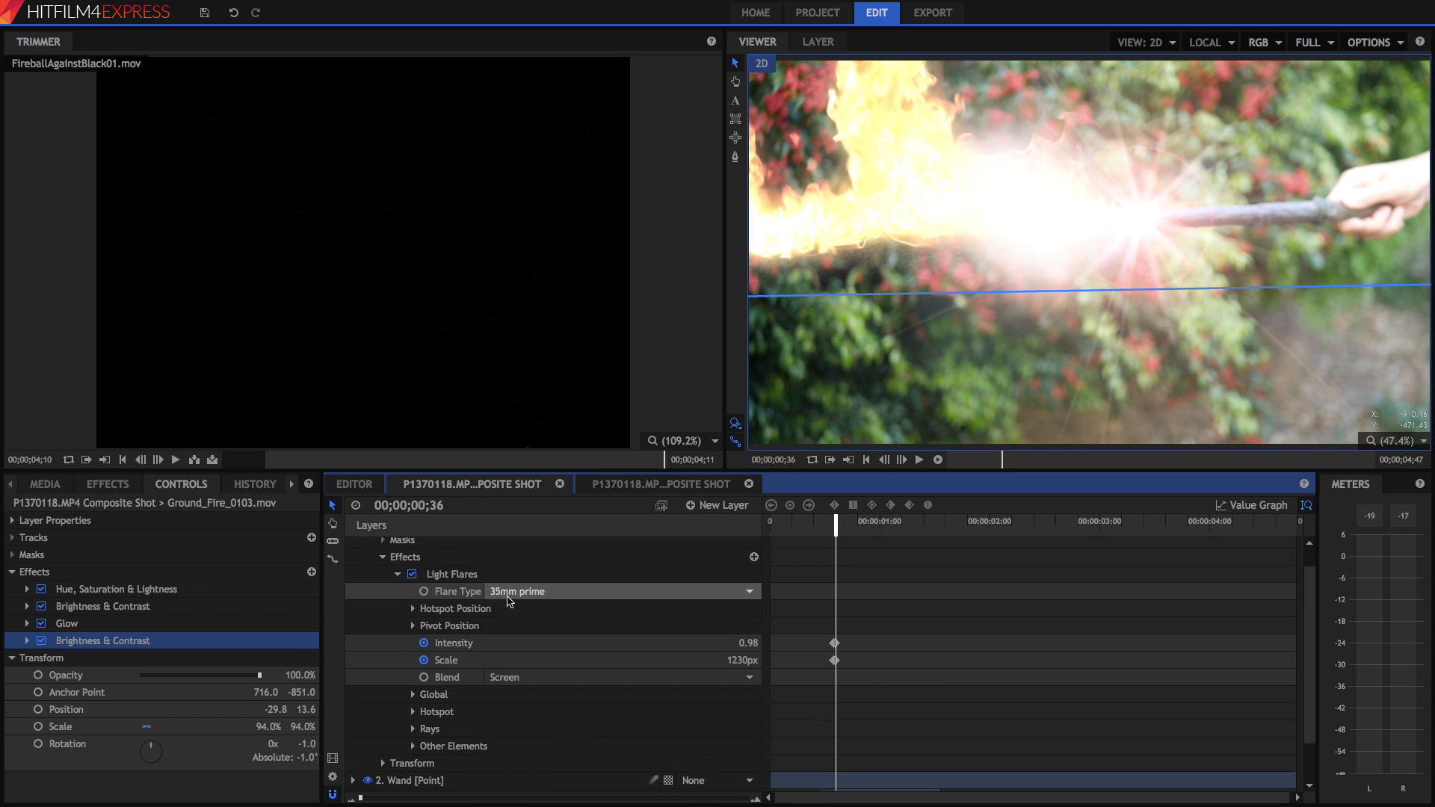
drag(839, 577, 850, 580)
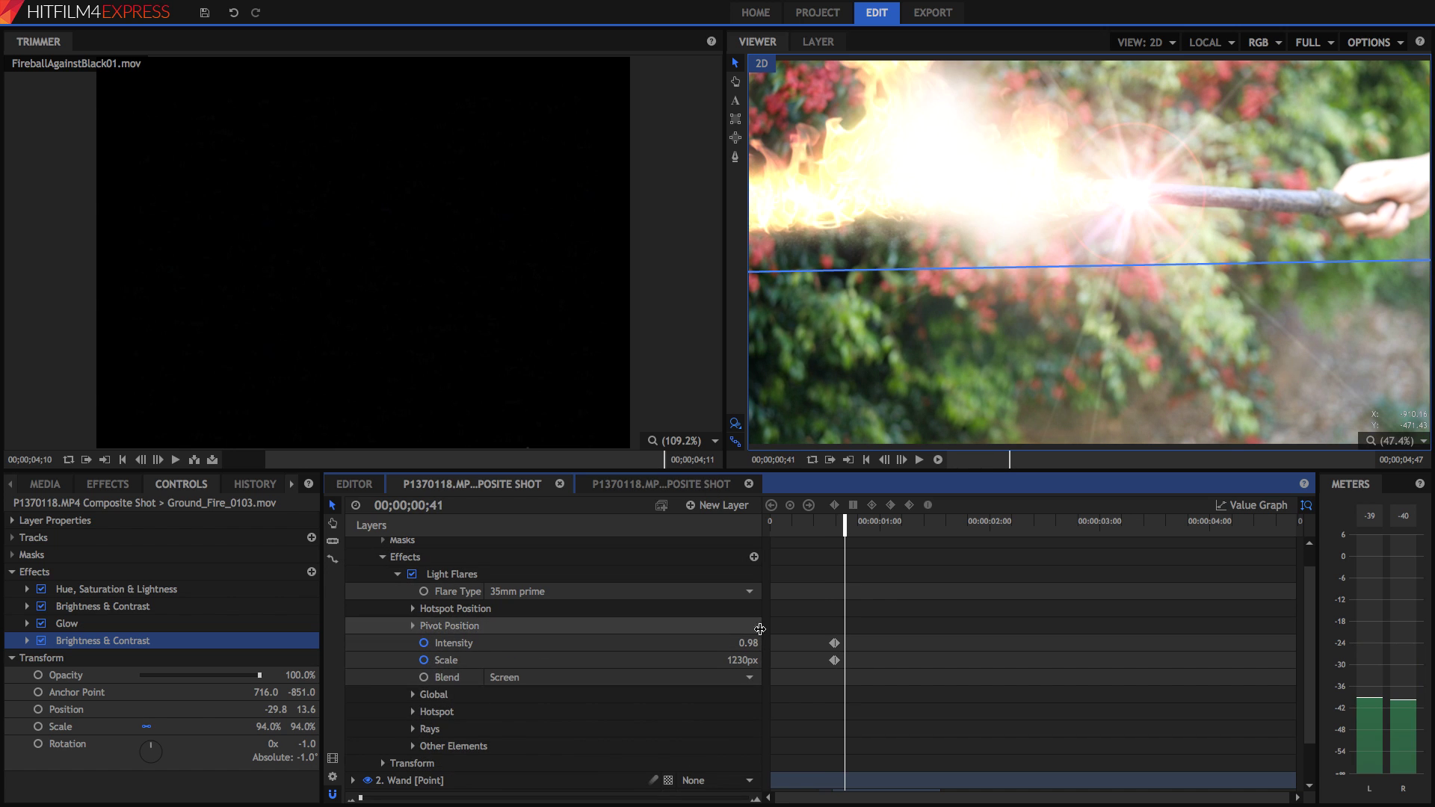
drag(745, 644, 662, 651)
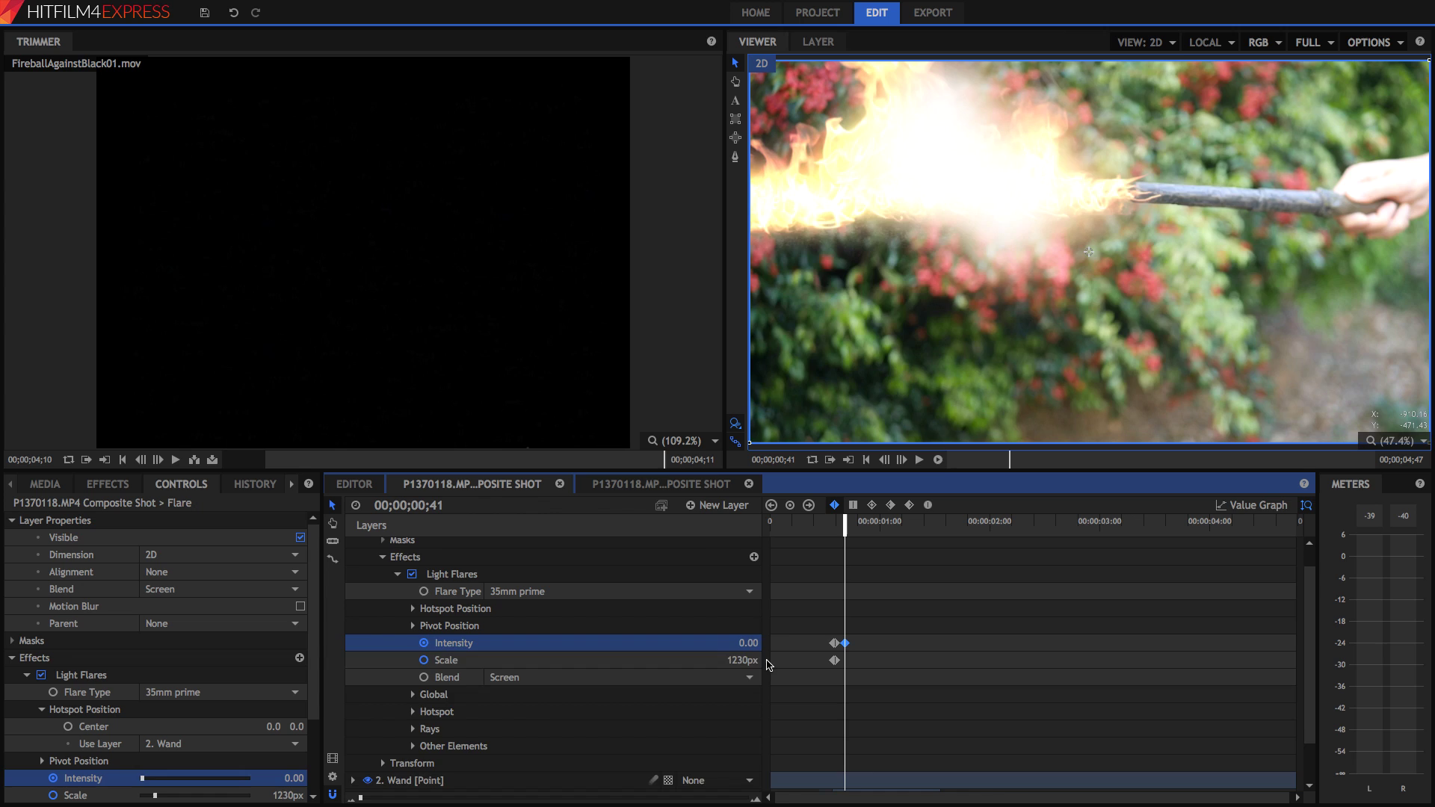
Hide the fireball and ground fire layers, and review the flare's fade frame by frame and in playback
key(Left)
key(Left)
key(Left)
key(Left)
key(Left)
key(Left)
scroll(370, 759, down, 1)
key(Right)
key(Right)
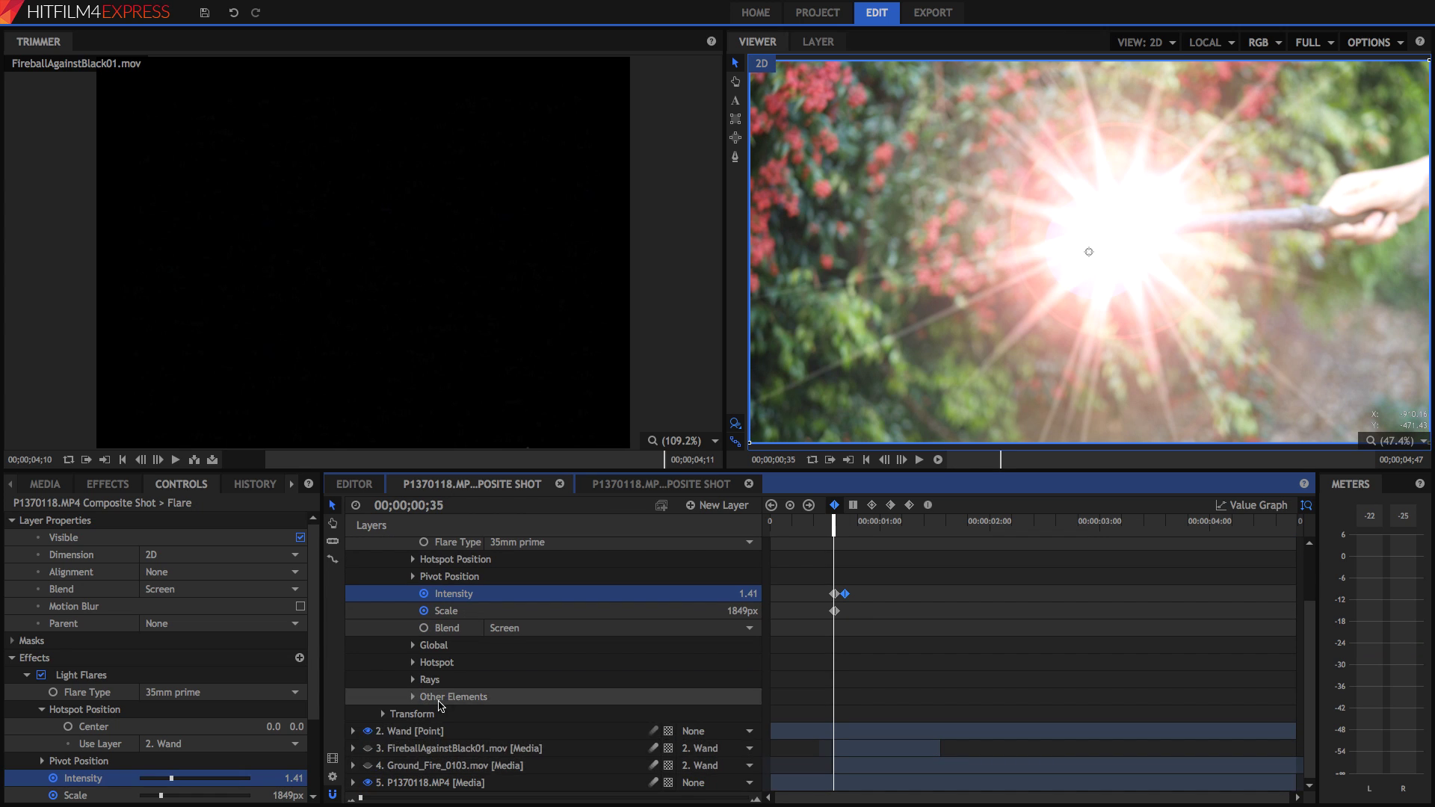
scroll(717, 673, up, 1)
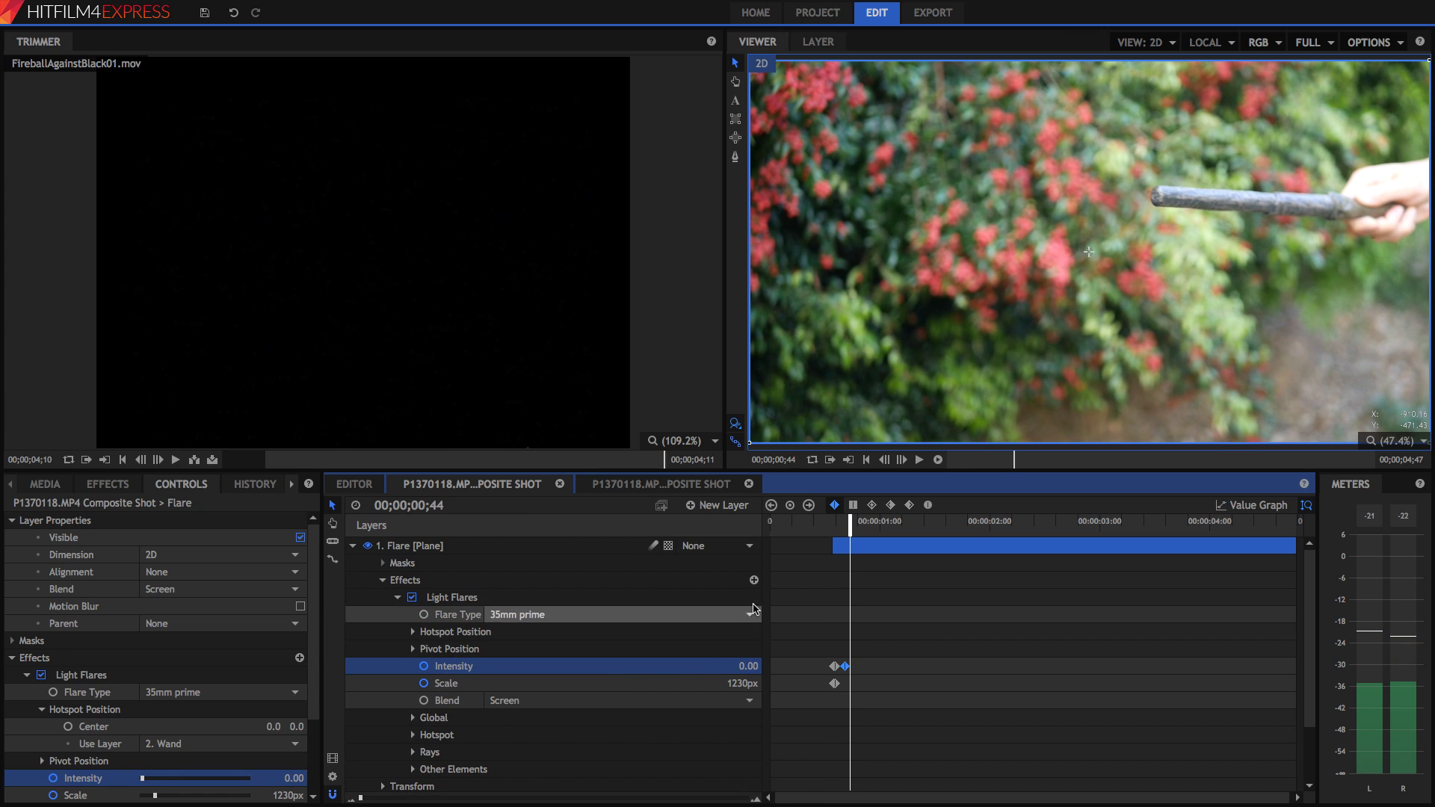
click(822, 526)
key(space)
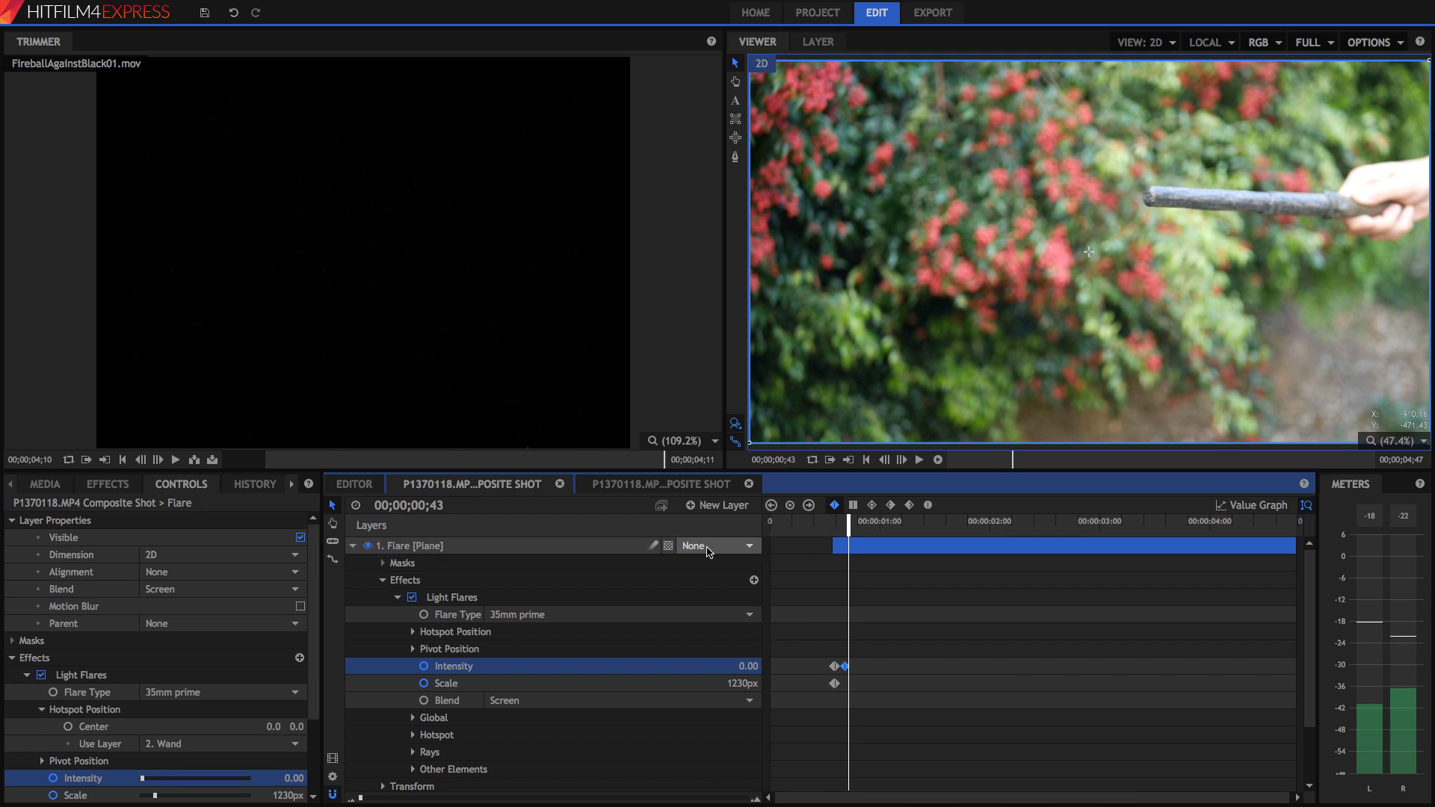
Collapse the flare layer, then show the ground fire layer again and select it
click(350, 546)
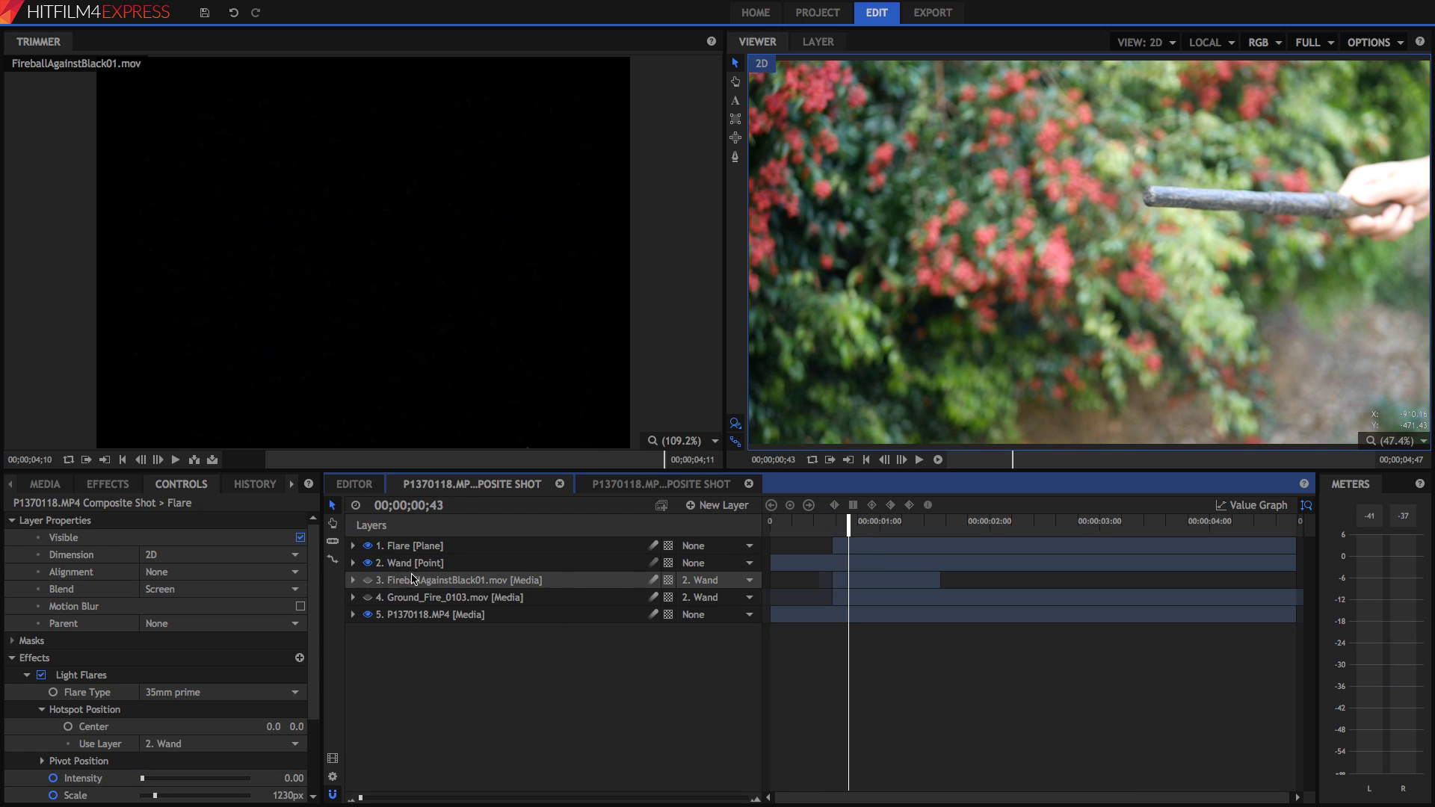
click(353, 580)
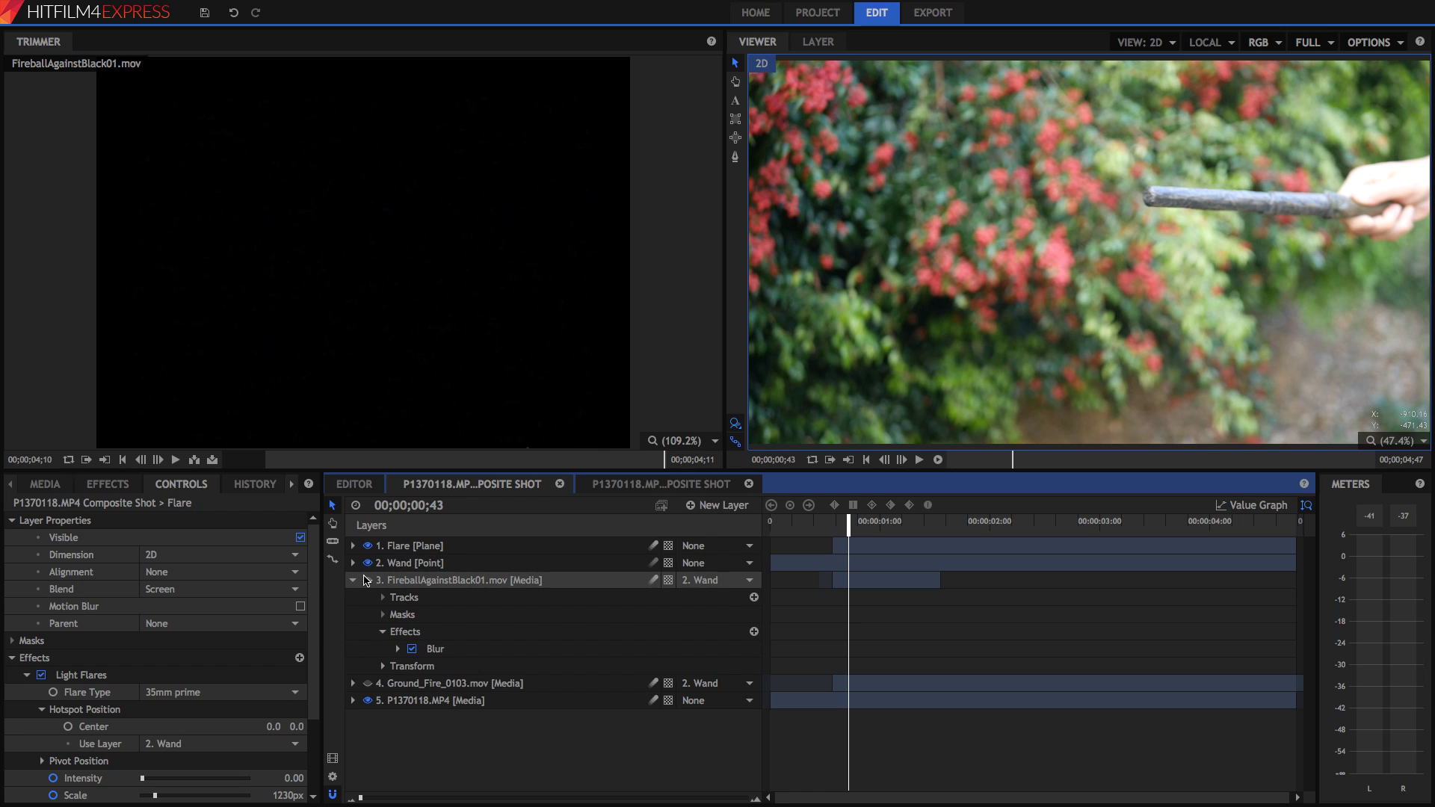
click(354, 580)
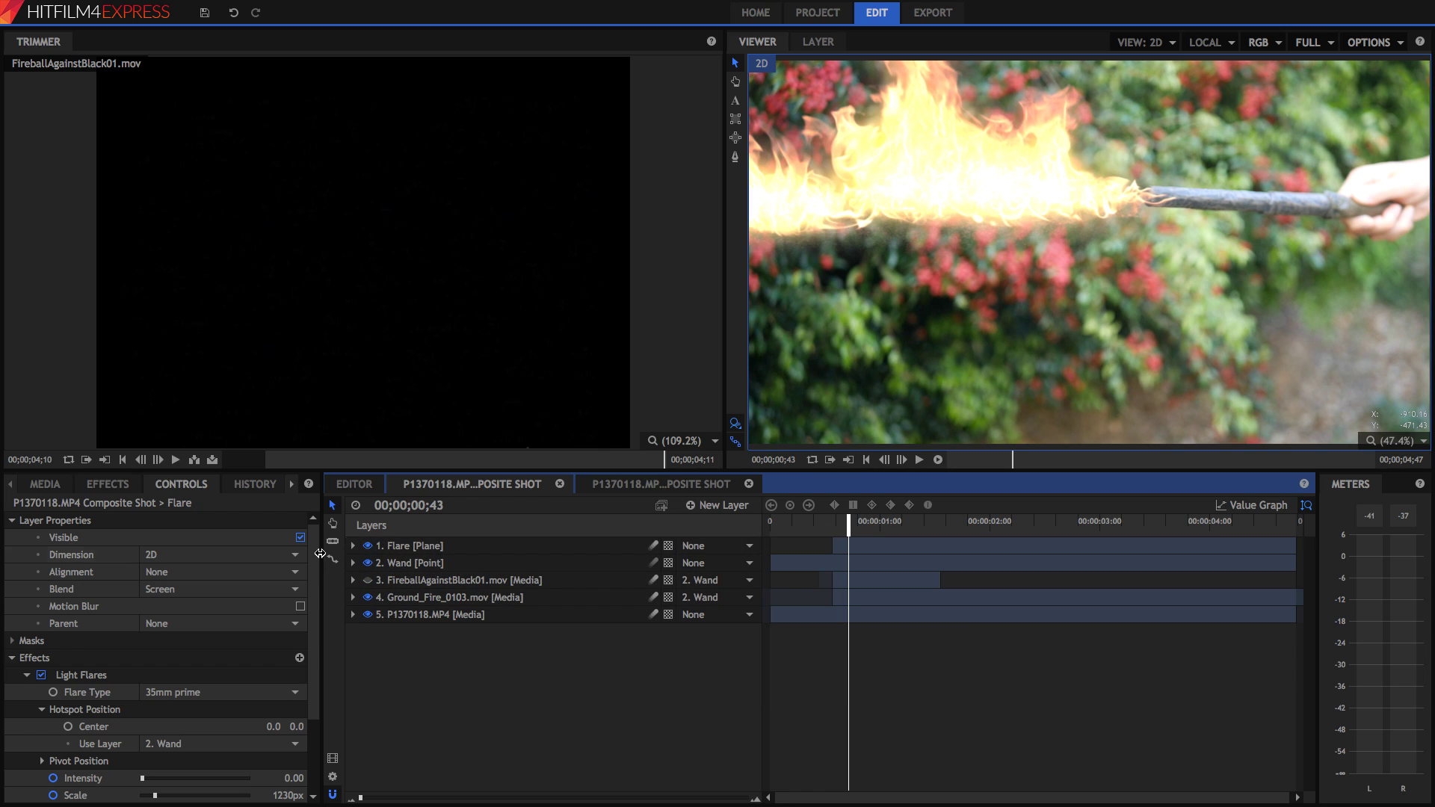
click(487, 598)
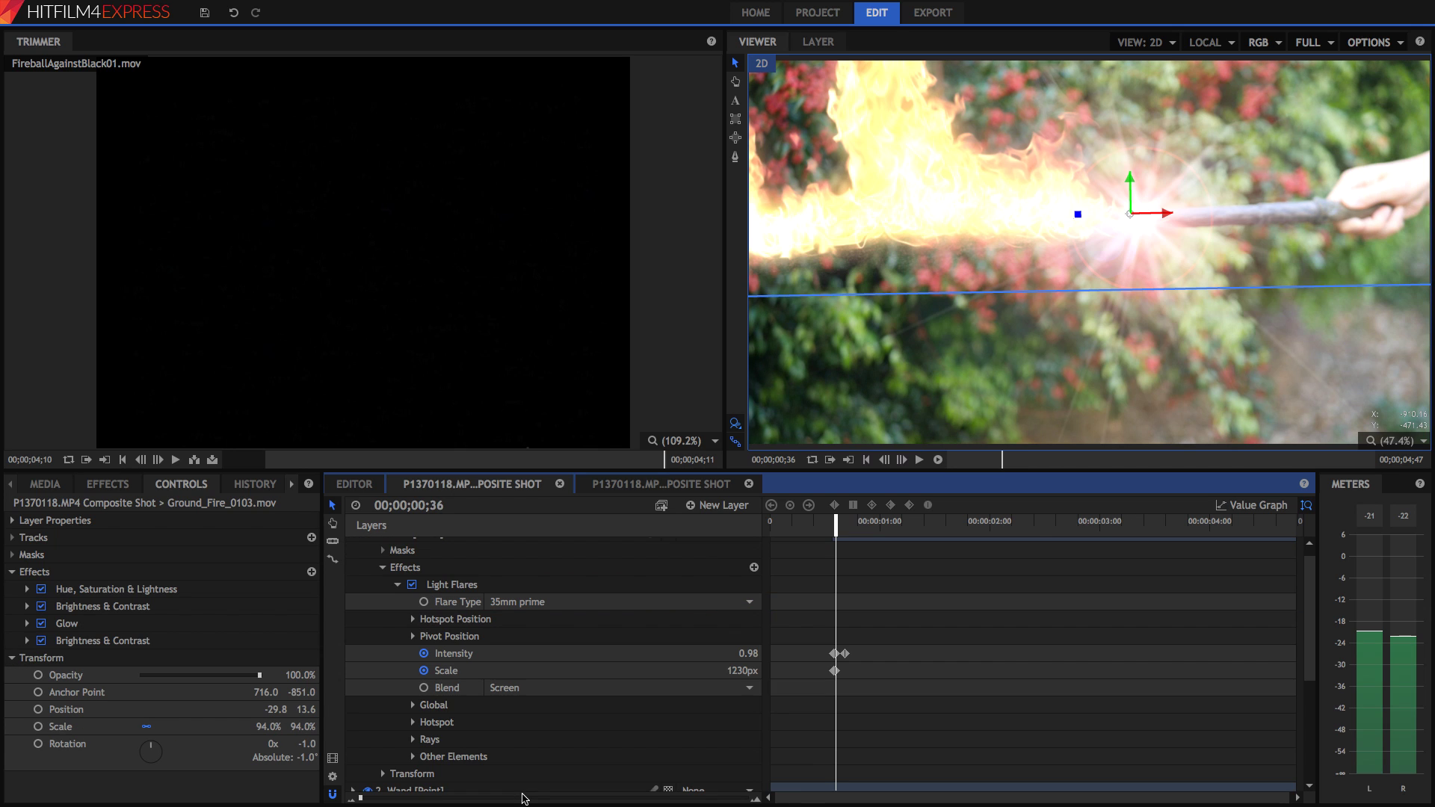
Step through the frames at the flare's first keyframes and park the playhead at 00;00;00;35
scroll(1067, 631, up, 3)
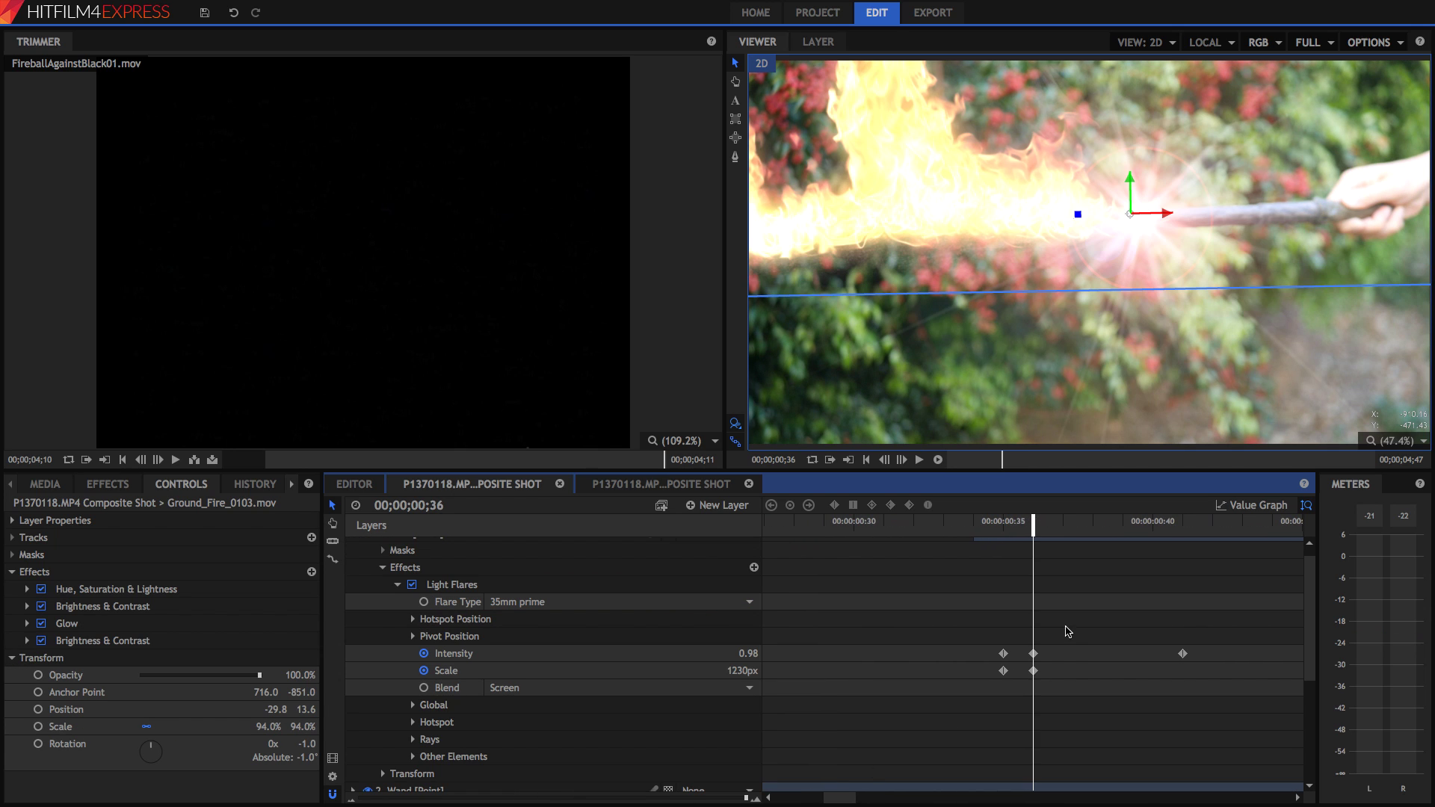
key(Left)
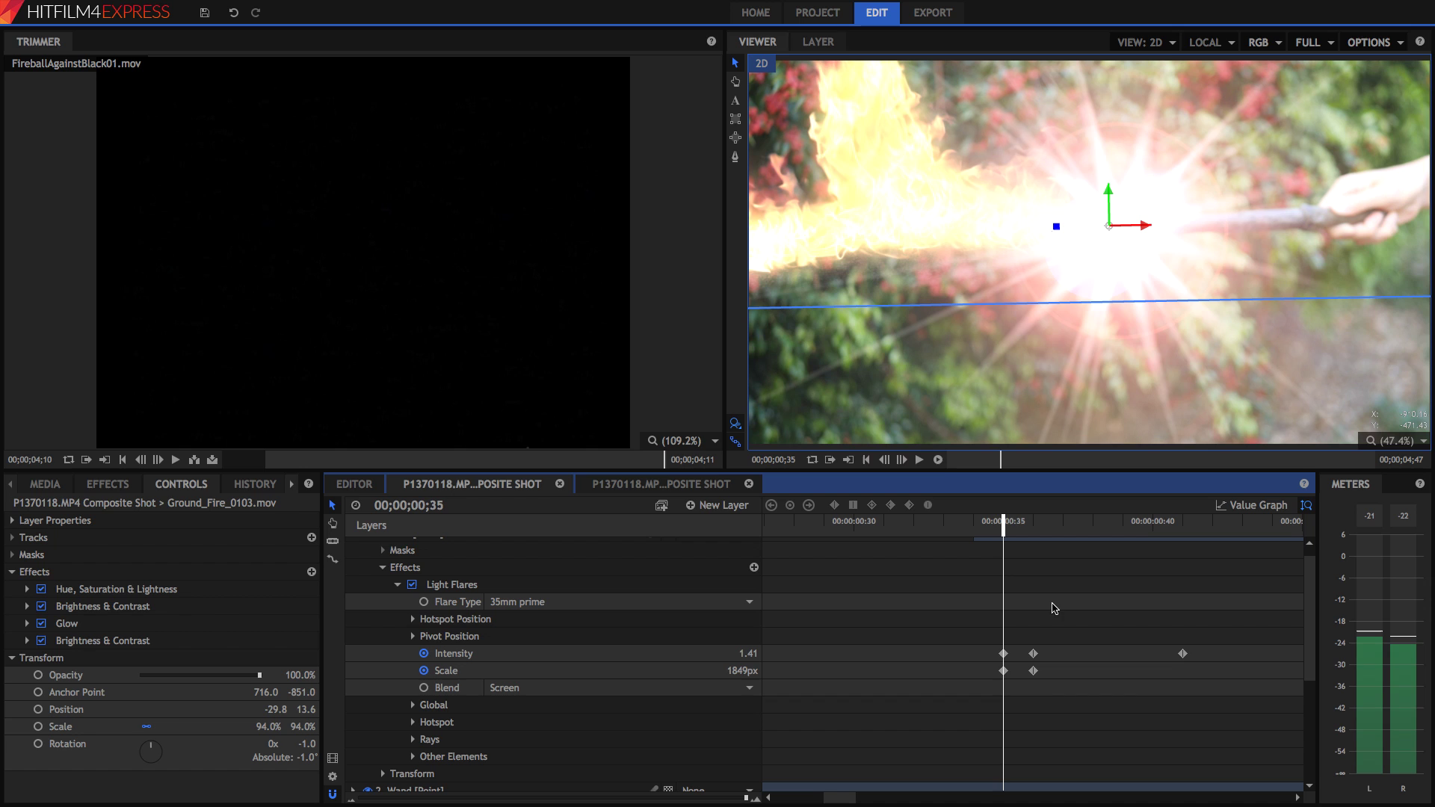
key(Left)
key(Right)
key(Right)
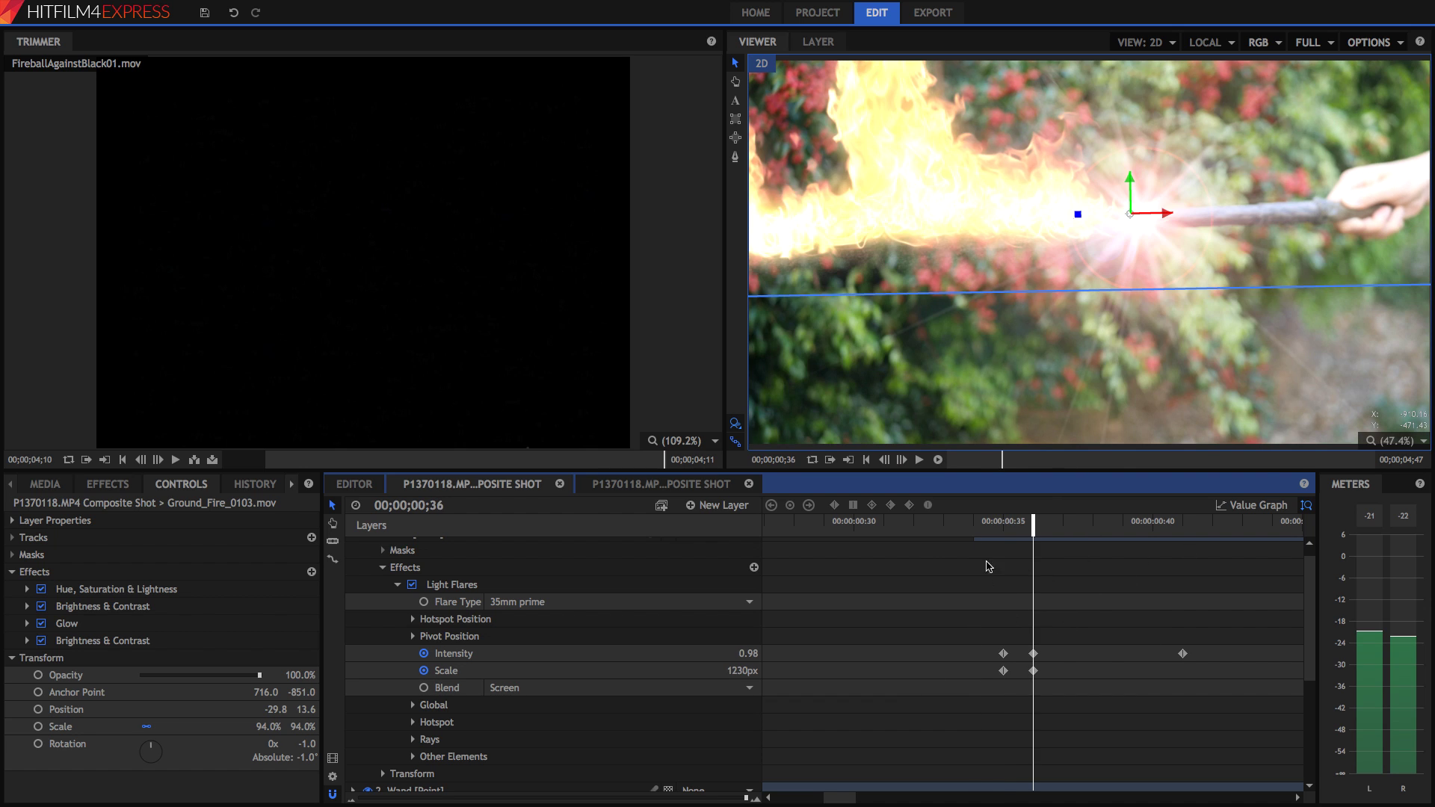
key(Left)
scroll(805, 617, down, 5)
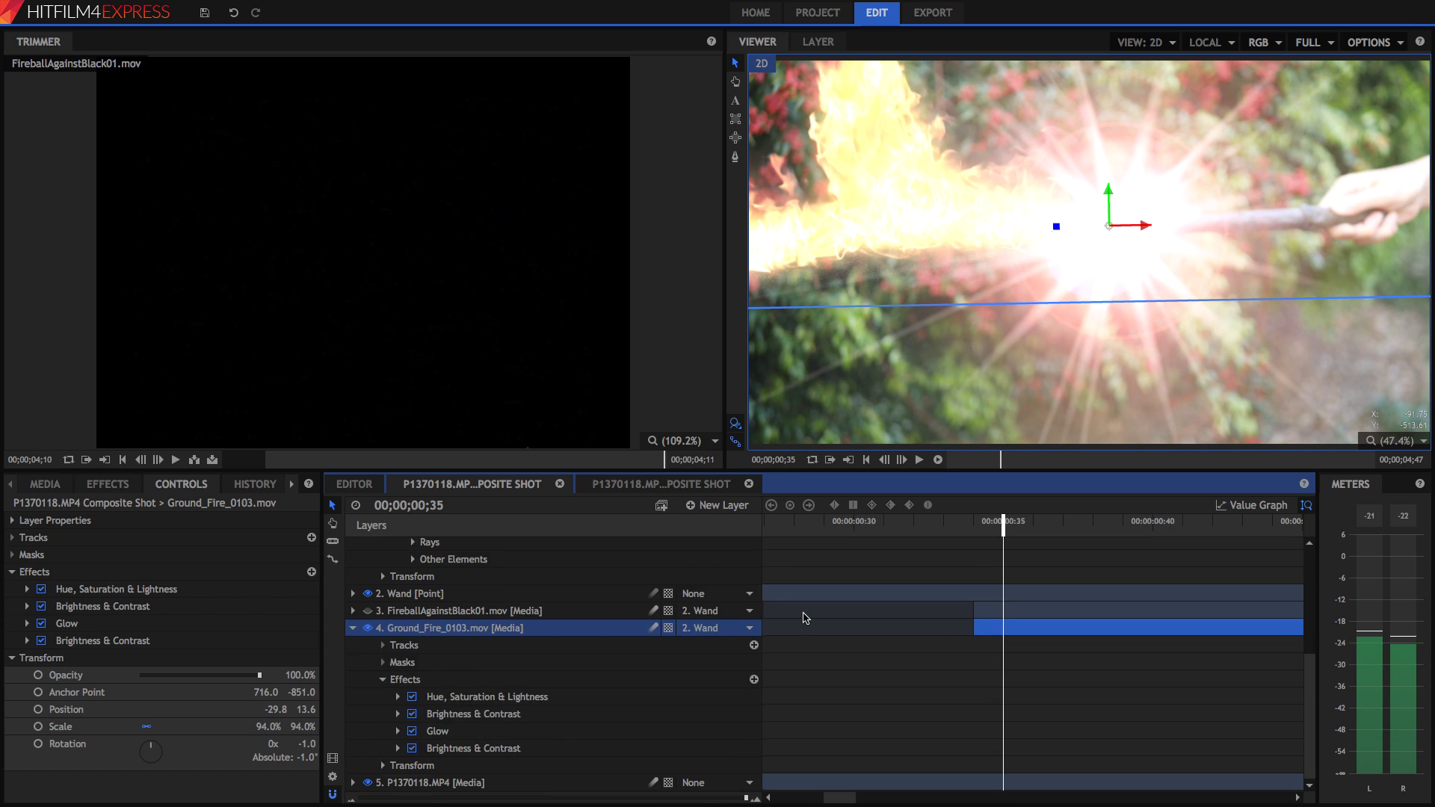
Examine the ground fire's Hue, Saturation & Lightness effect against the flare's intensity and scale keyframes
click(398, 696)
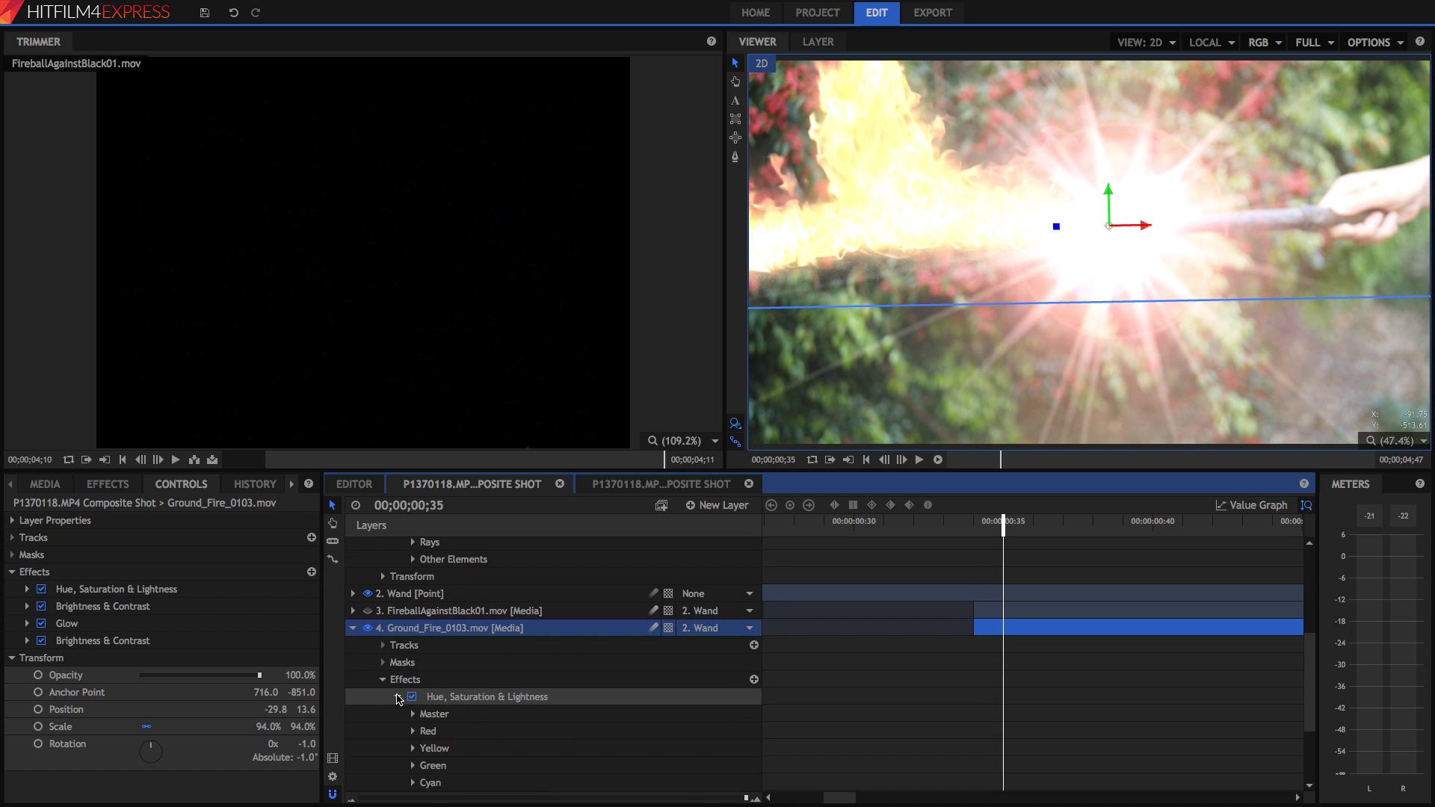
click(397, 697)
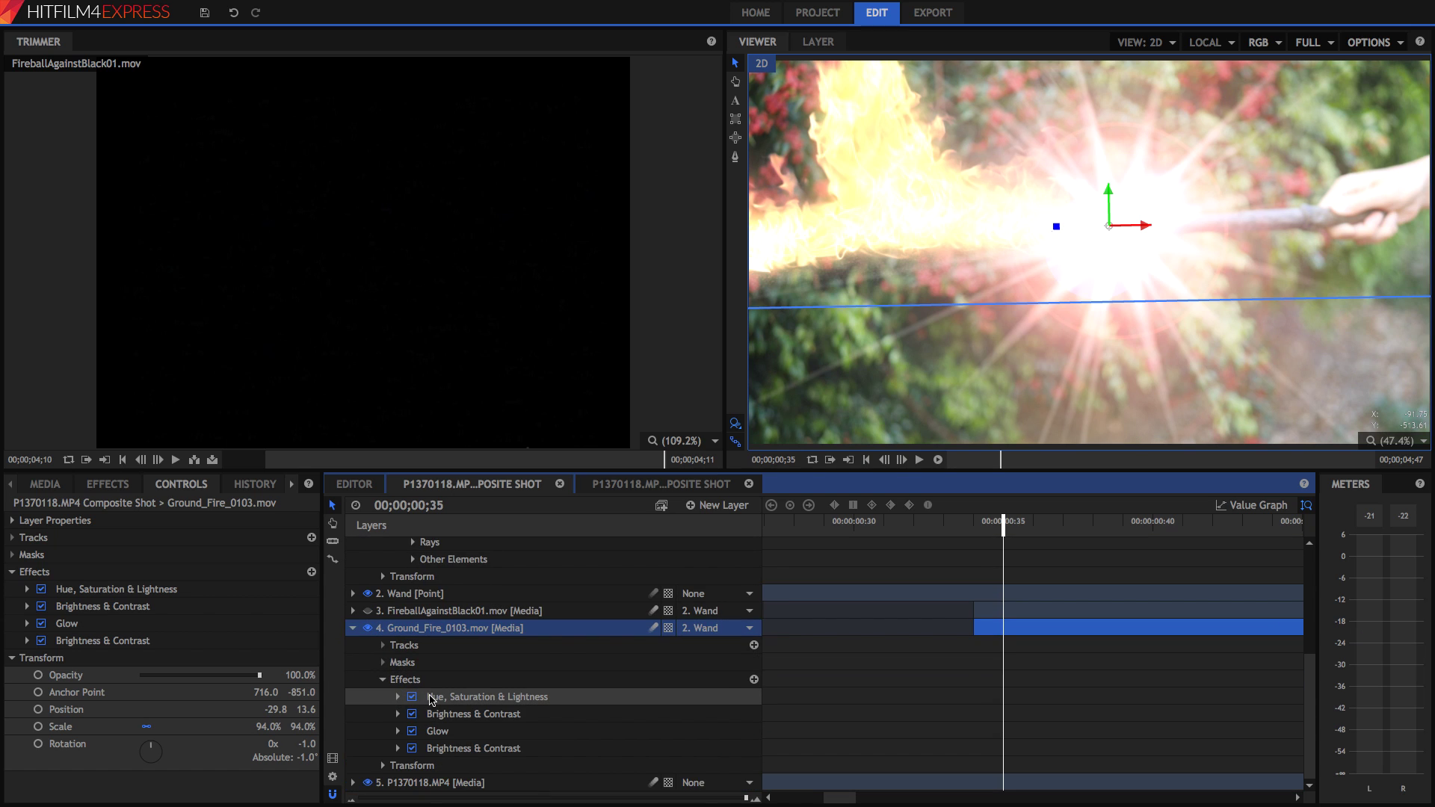
click(439, 697)
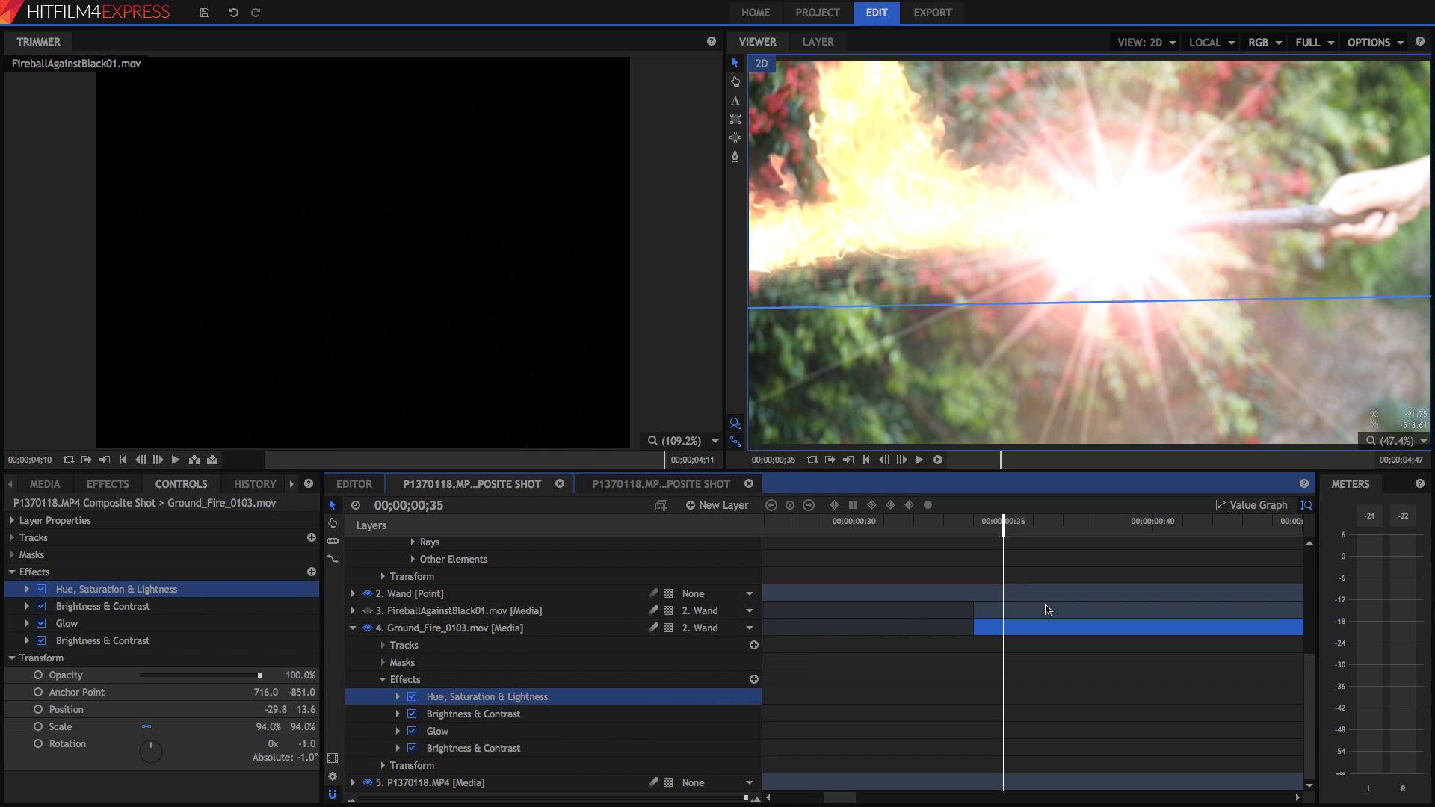
scroll(943, 601, up, 4)
scroll(945, 609, down, 5)
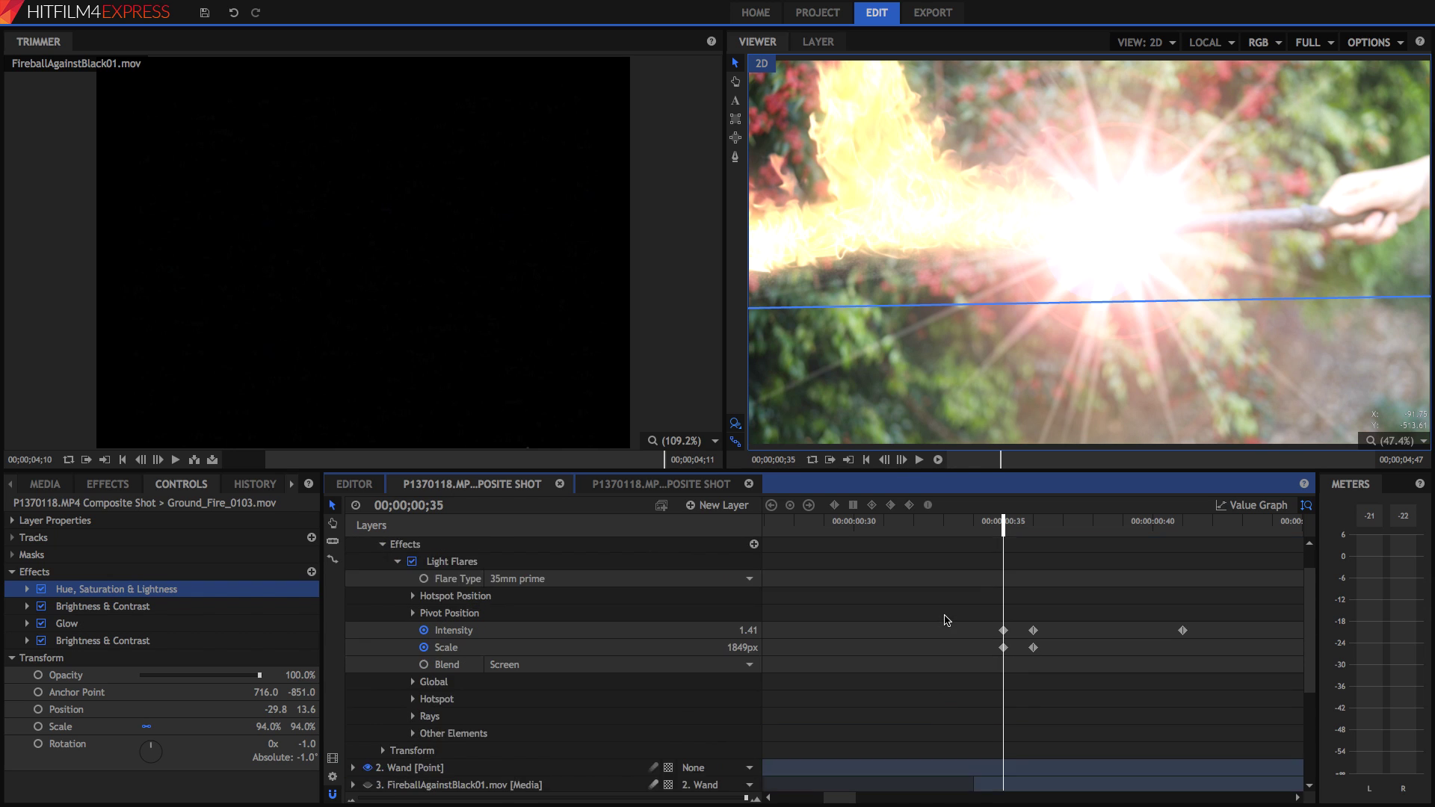
scroll(947, 621, up, 3)
scroll(945, 621, down, 3)
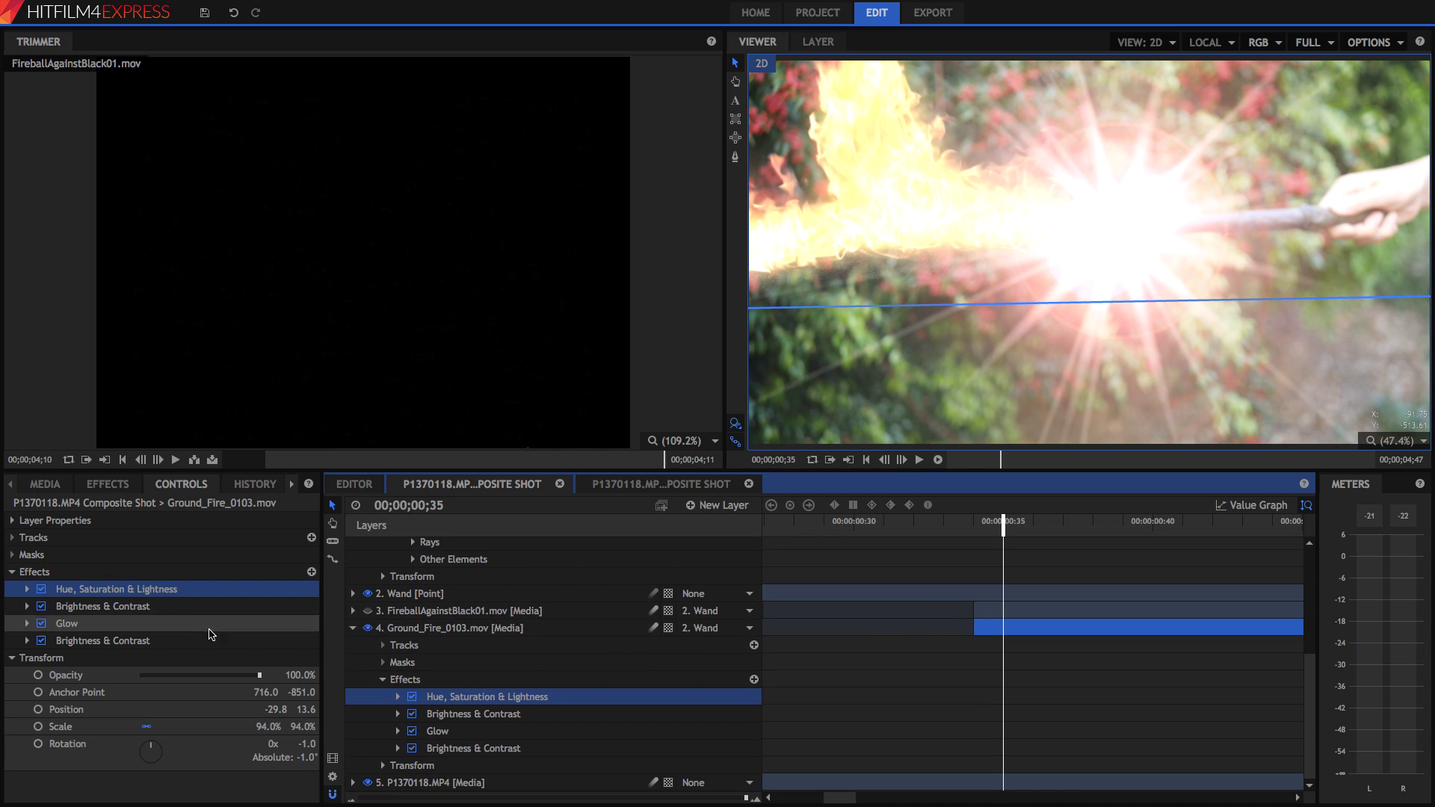
Add a brightness keyframe at 00;00;00;35 to both of the ground fire's Brightness & Contrast effects
click(398, 714)
scroll(400, 718, down, 1)
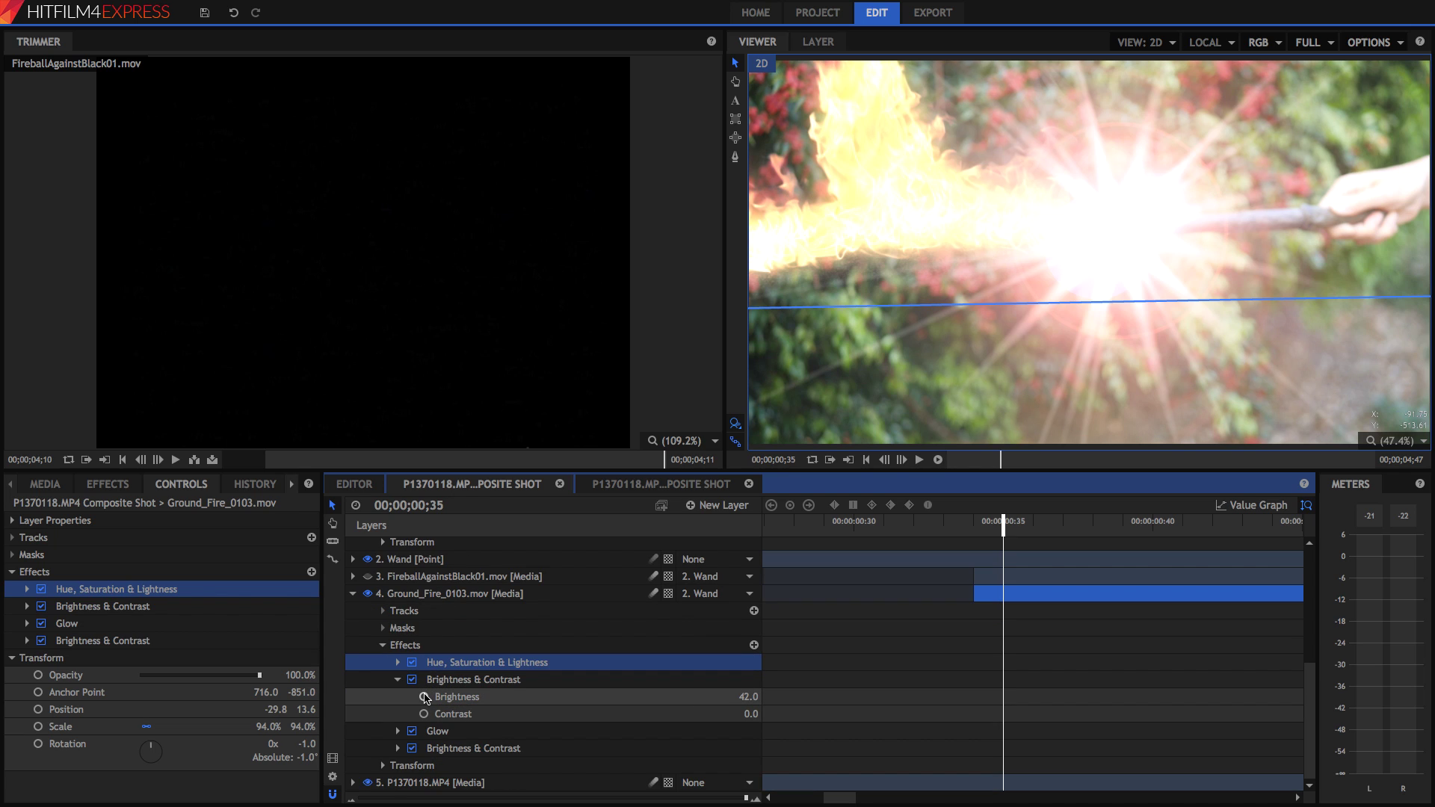
click(424, 696)
click(398, 748)
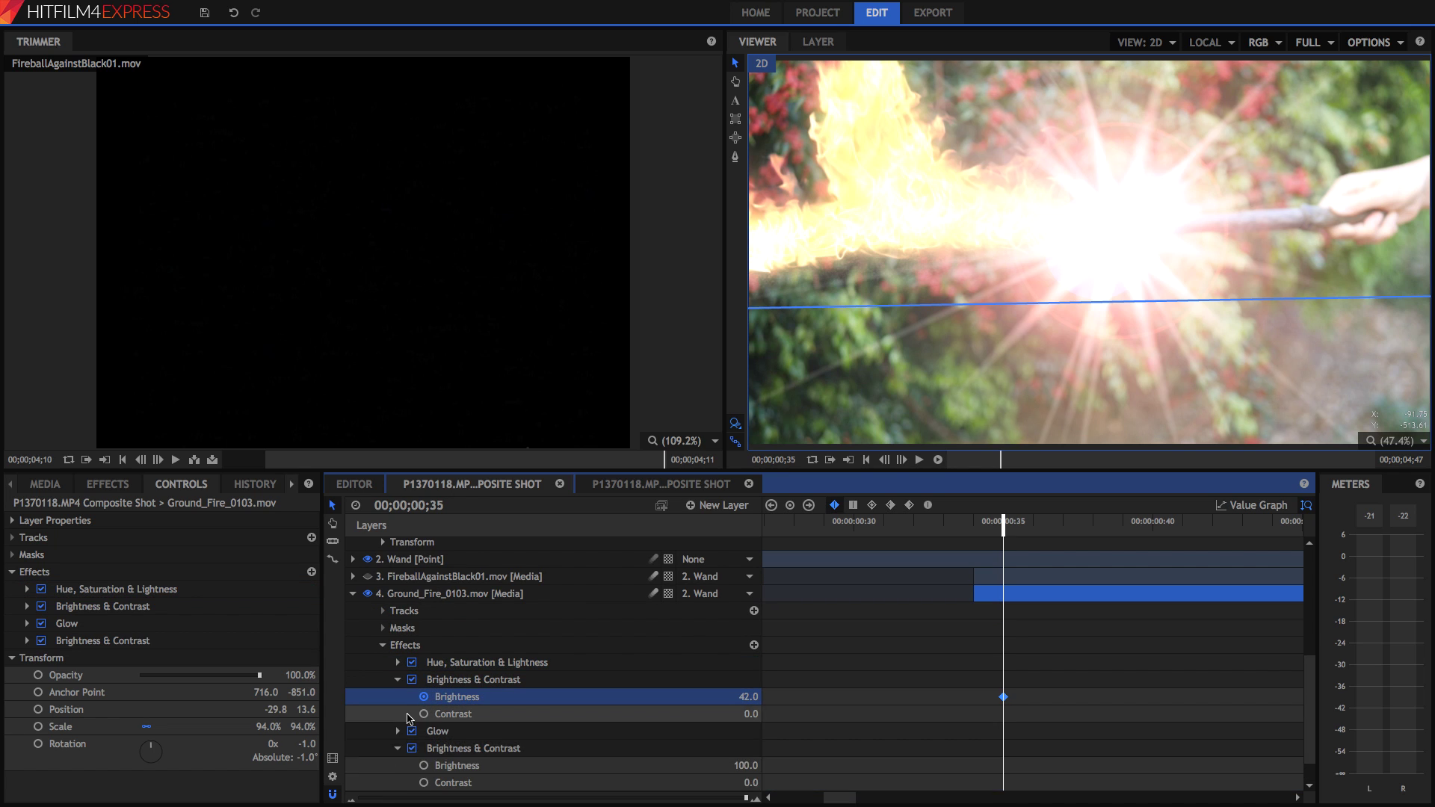
scroll(400, 747, down, 1)
click(424, 732)
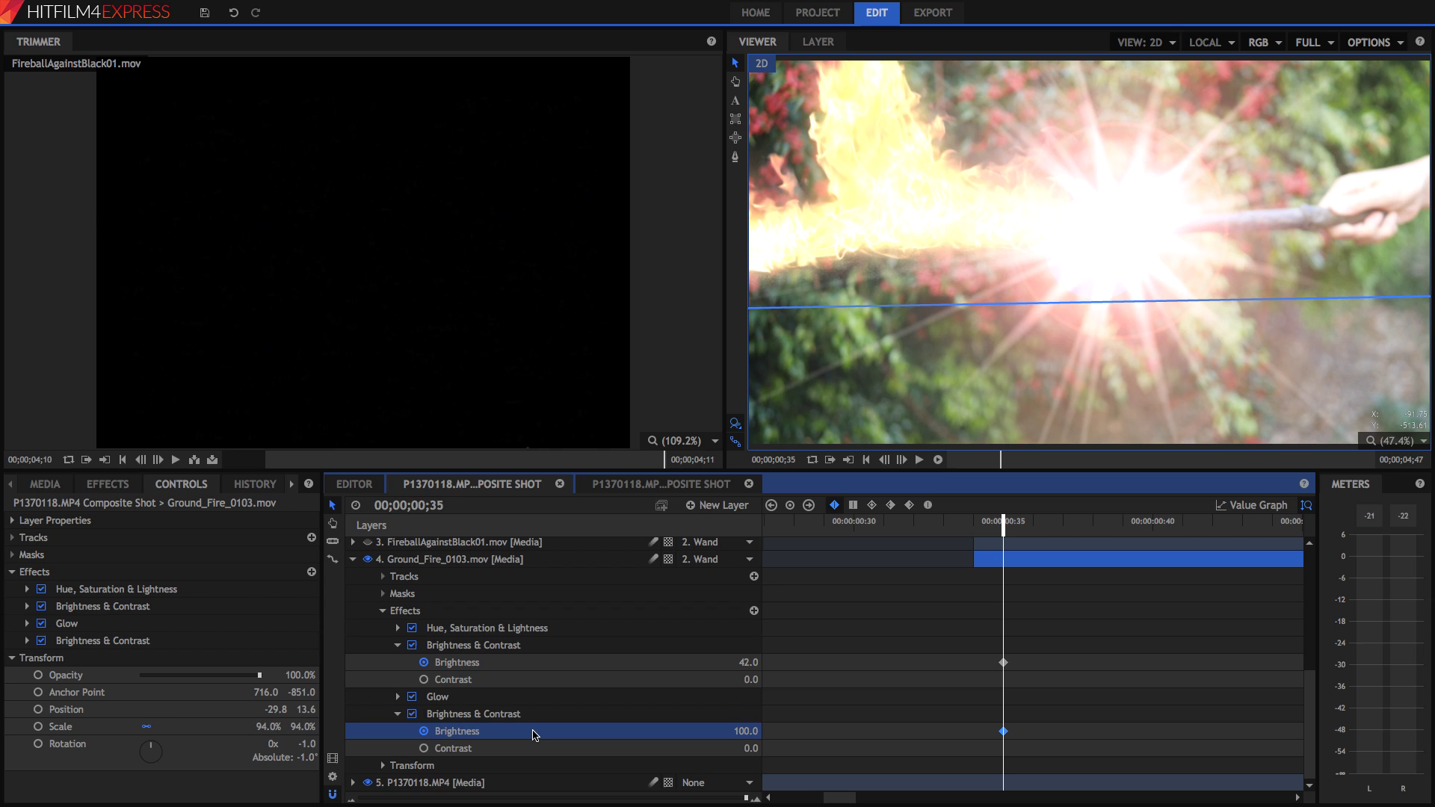
Add an intensity keyframe to the ground fire's Glow effect at 00;00;00;35
click(398, 697)
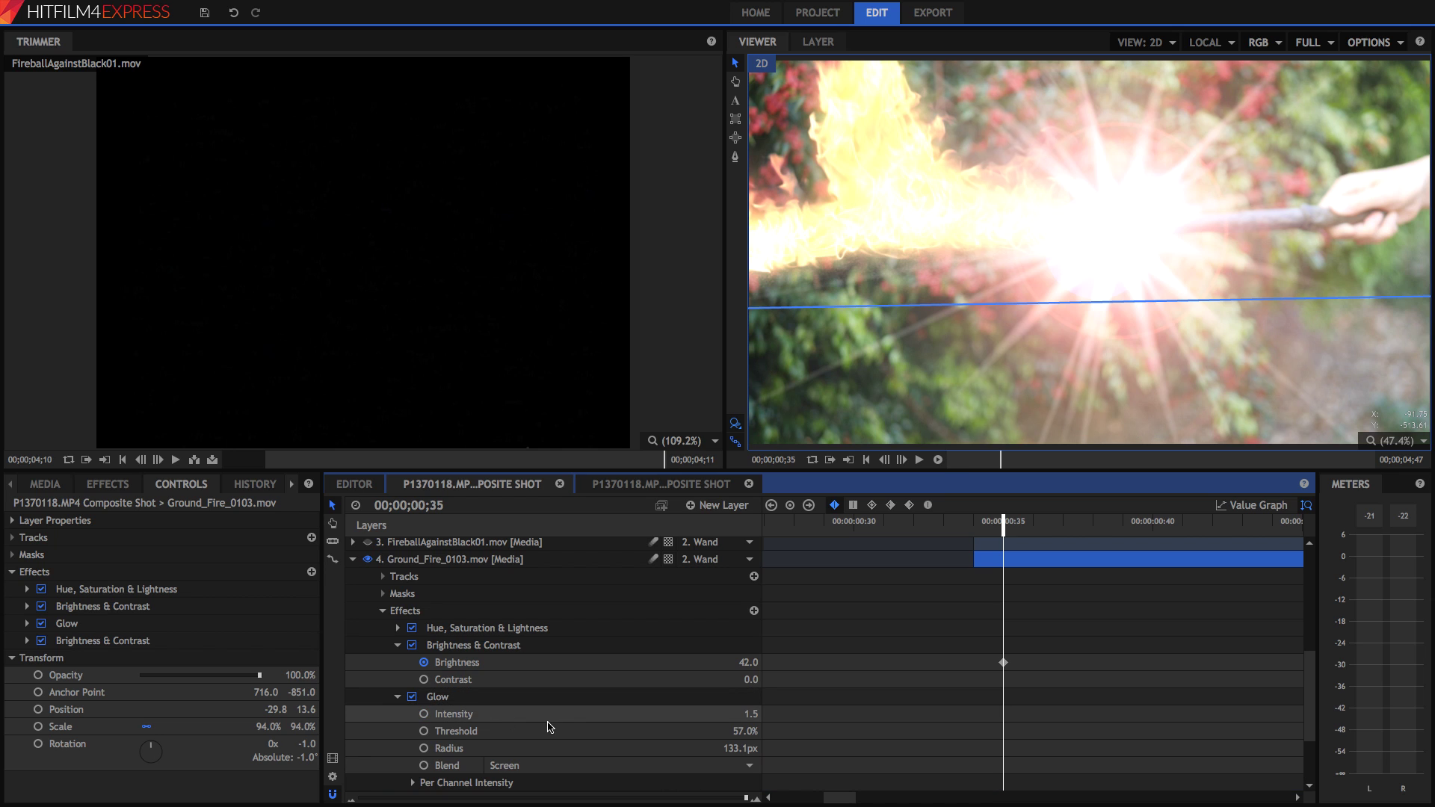
click(424, 714)
scroll(448, 695, down, 3)
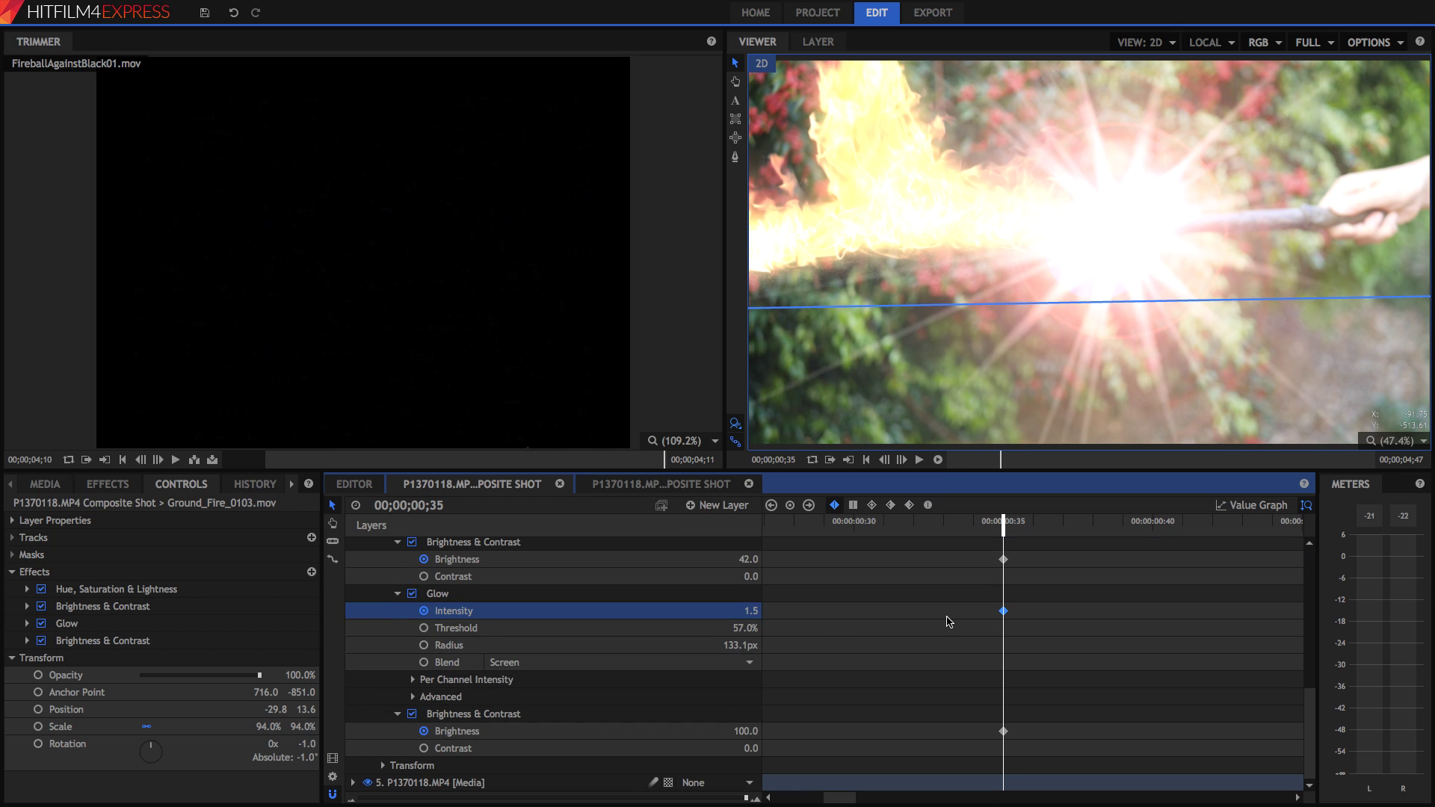
scroll(949, 622, up, 2)
scroll(949, 621, up, 3)
scroll(949, 621, down, 4)
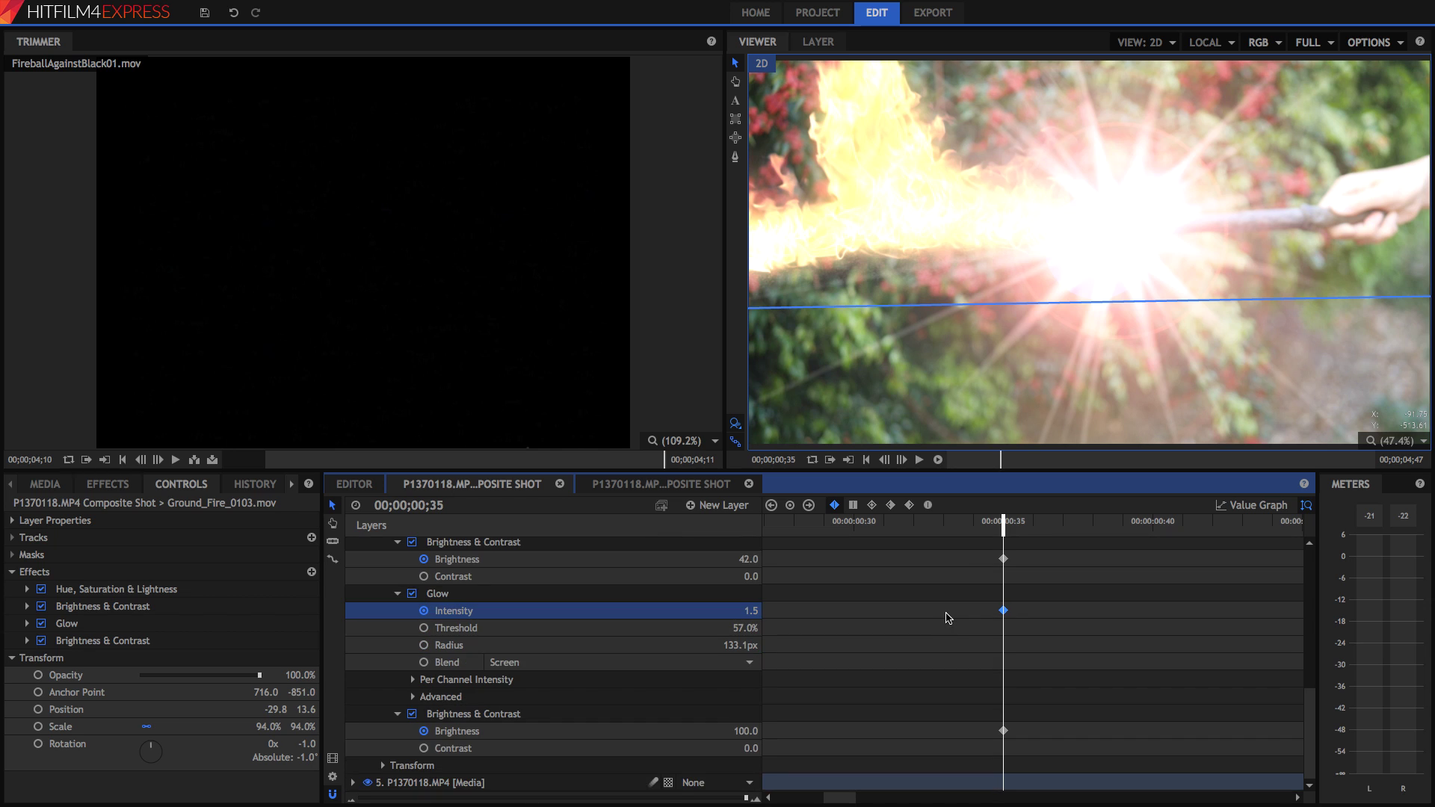
Keyframe the ground fire's brightness at 00;00;00;36 to 25 in the first Brightness & Contrast effect and 50 in the second
key(Right)
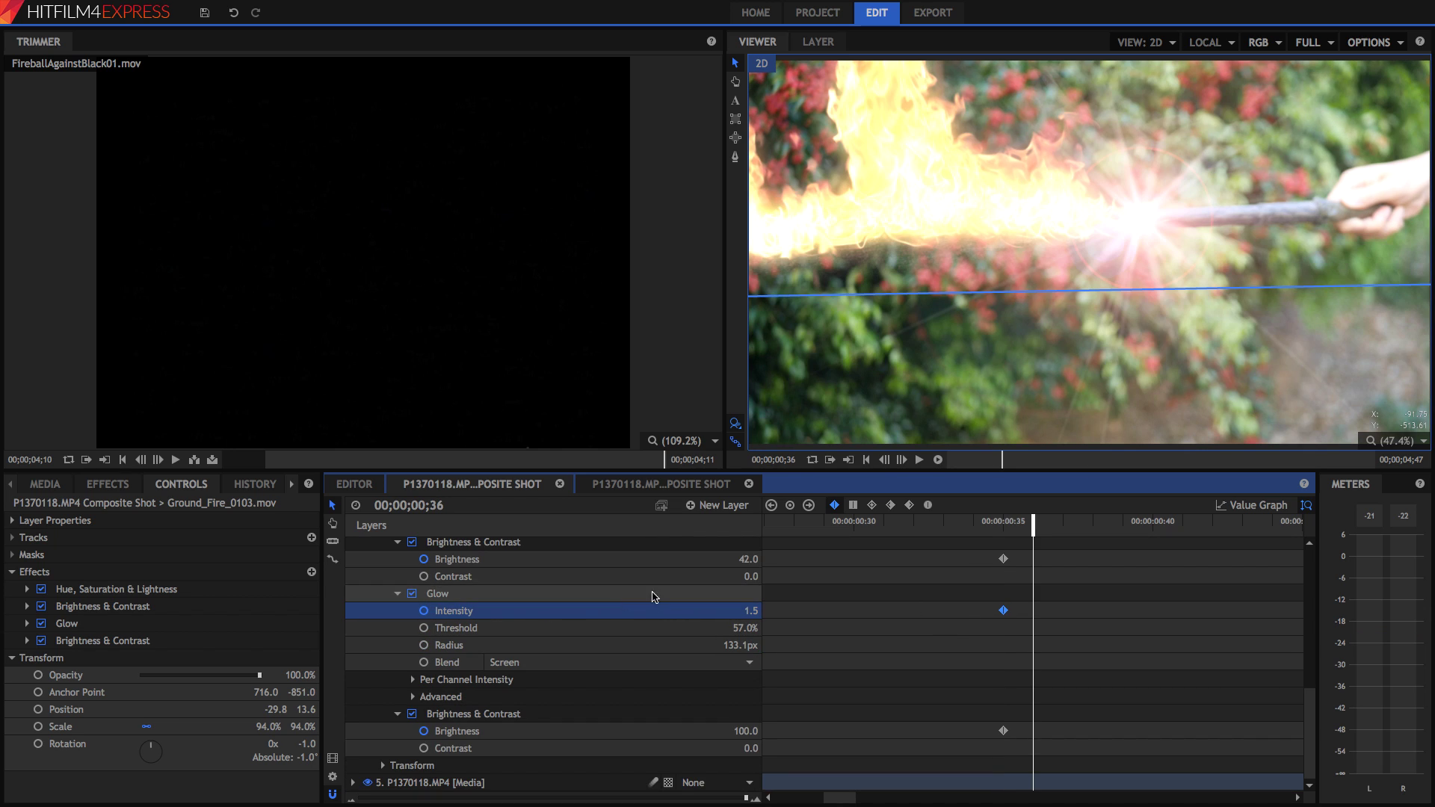
drag(750, 558, 748, 636)
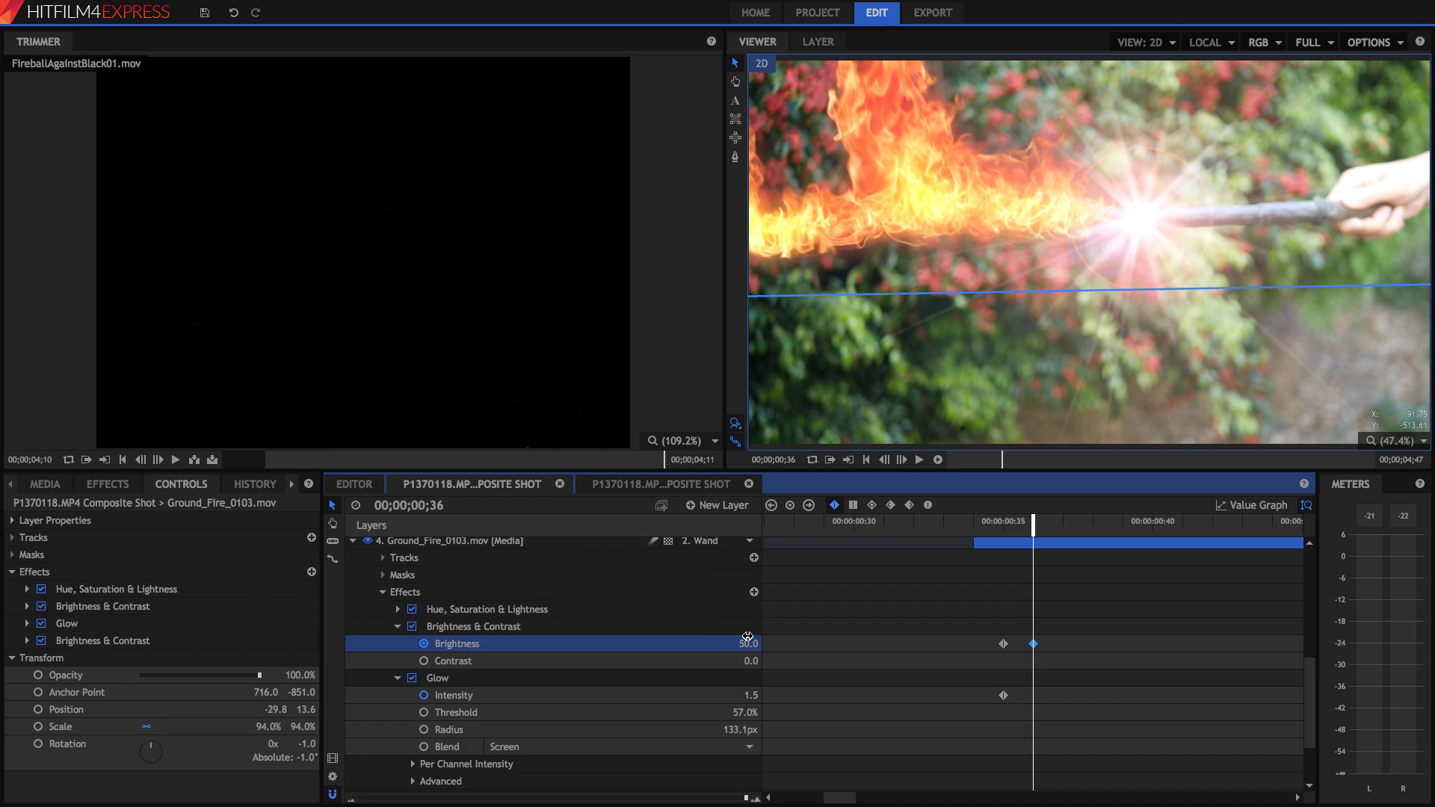
click(747, 636)
text(25)
key(Return)
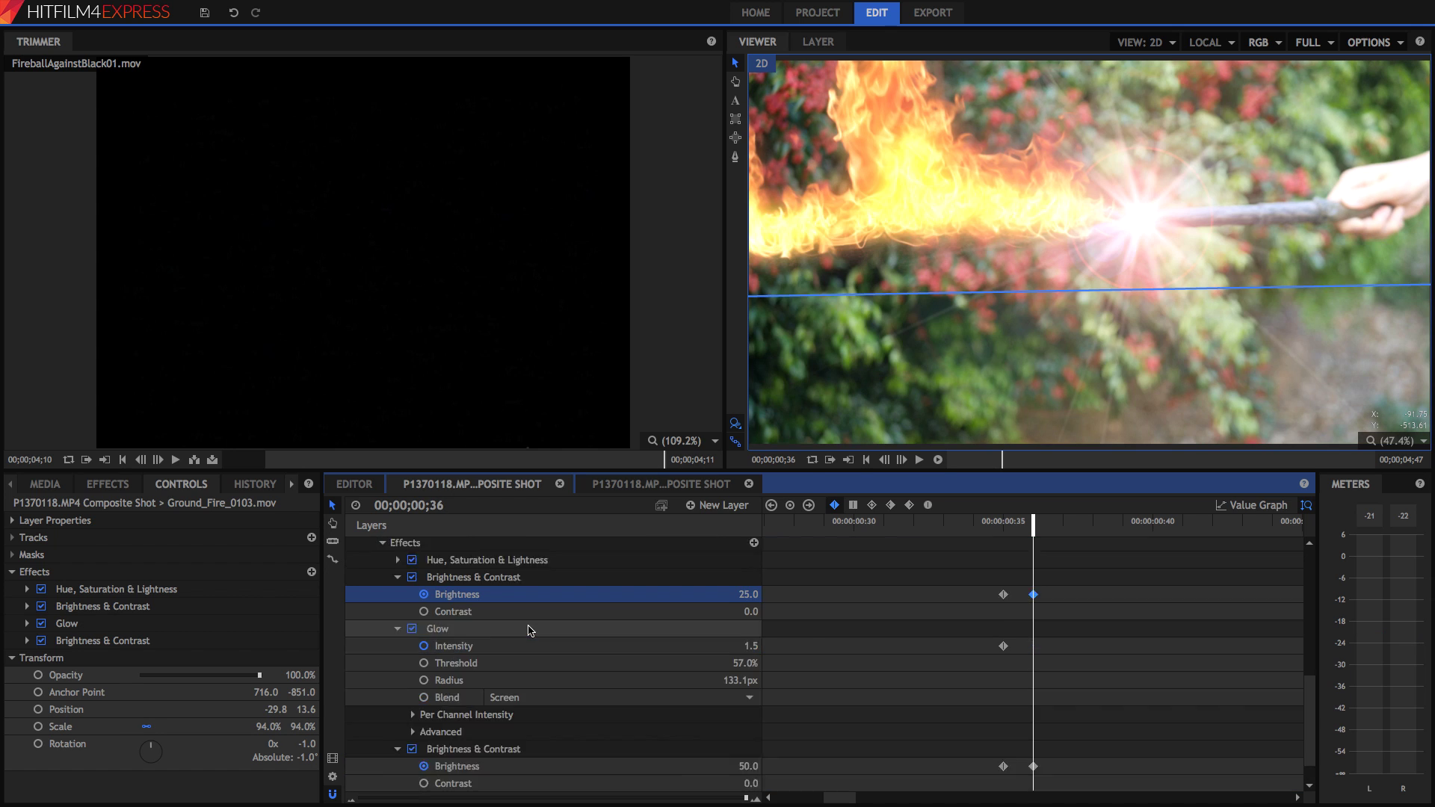
Keyframe the ground fire's Glow intensity to 1.0 at 00;00;00;36
scroll(788, 631, down, 2)
click(747, 610)
text(1)
key(Return)
Keyframe the ground fire's Glow intensity and the brightness of both Brightness & Contrast effects to 0 at 00;00;00;41
scroll(760, 598, up, 8)
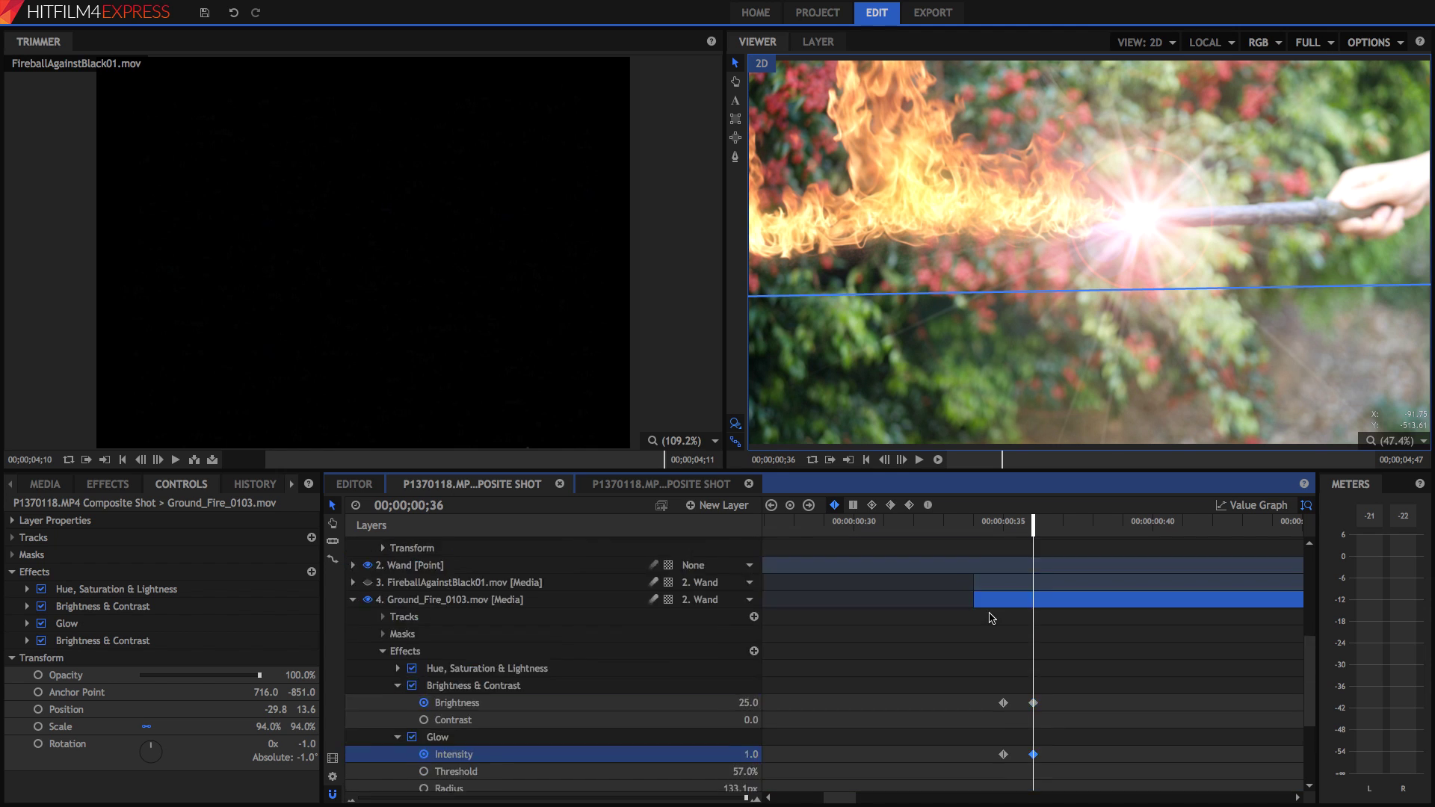
click(1183, 523)
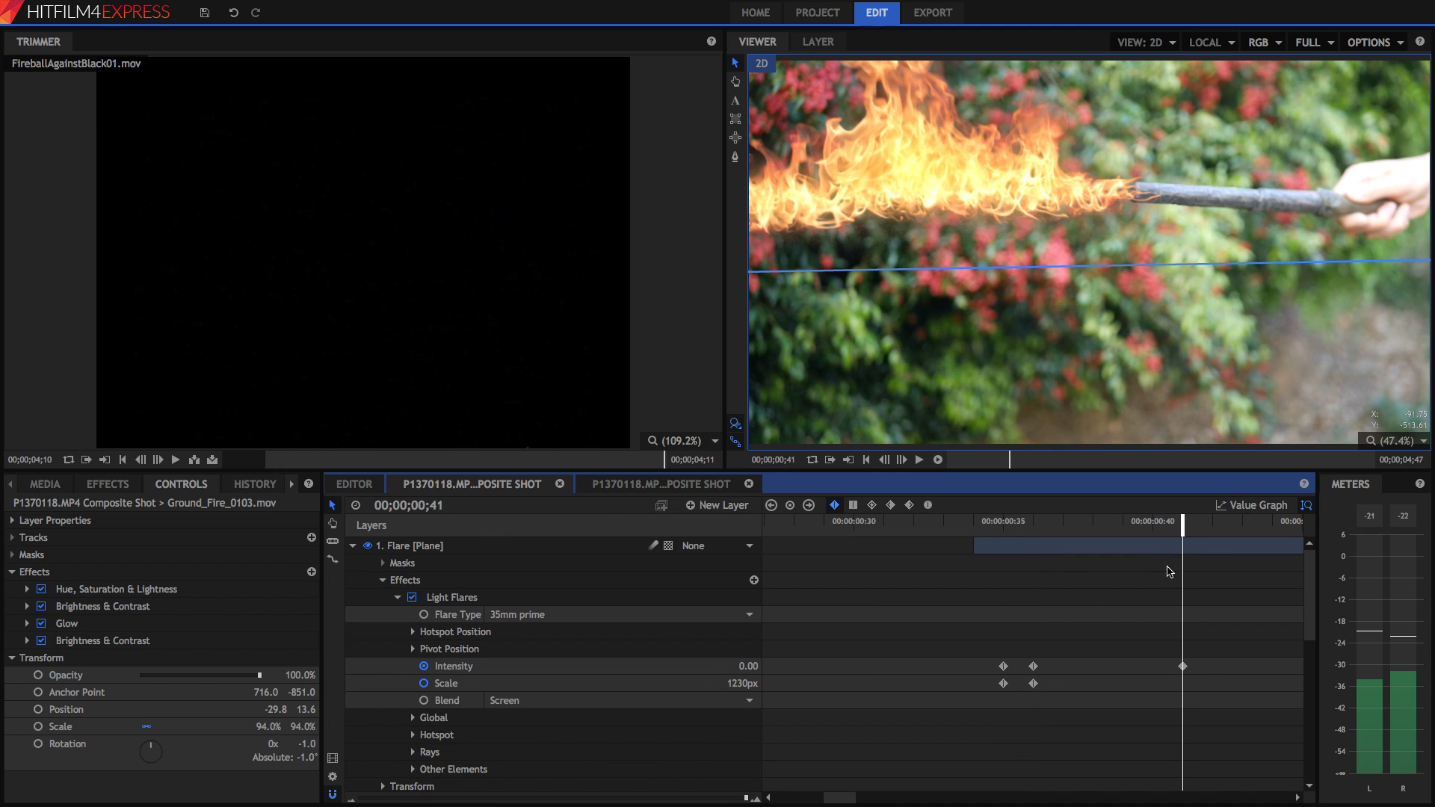
scroll(971, 564, down, 8)
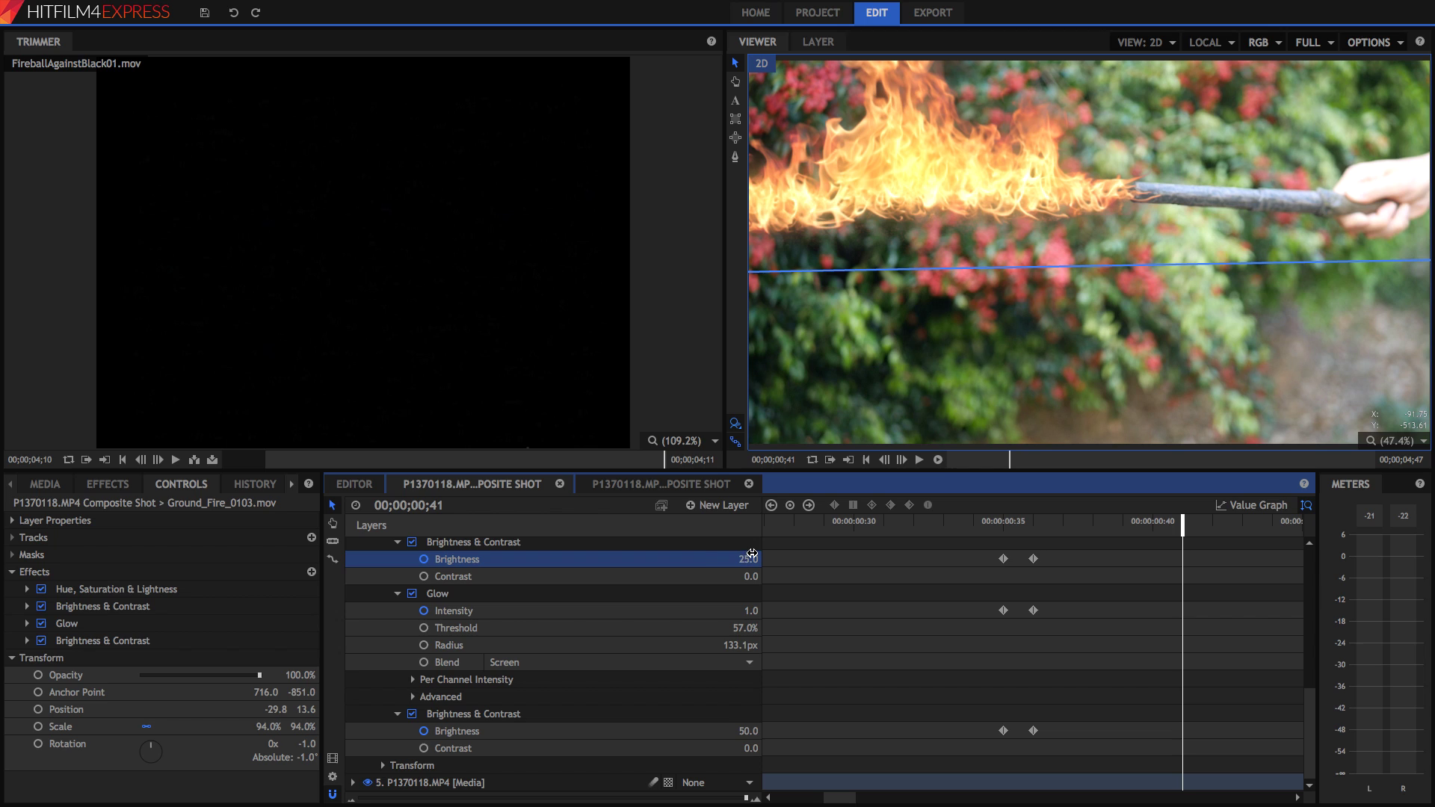
click(748, 559)
text(0)
key(Return)
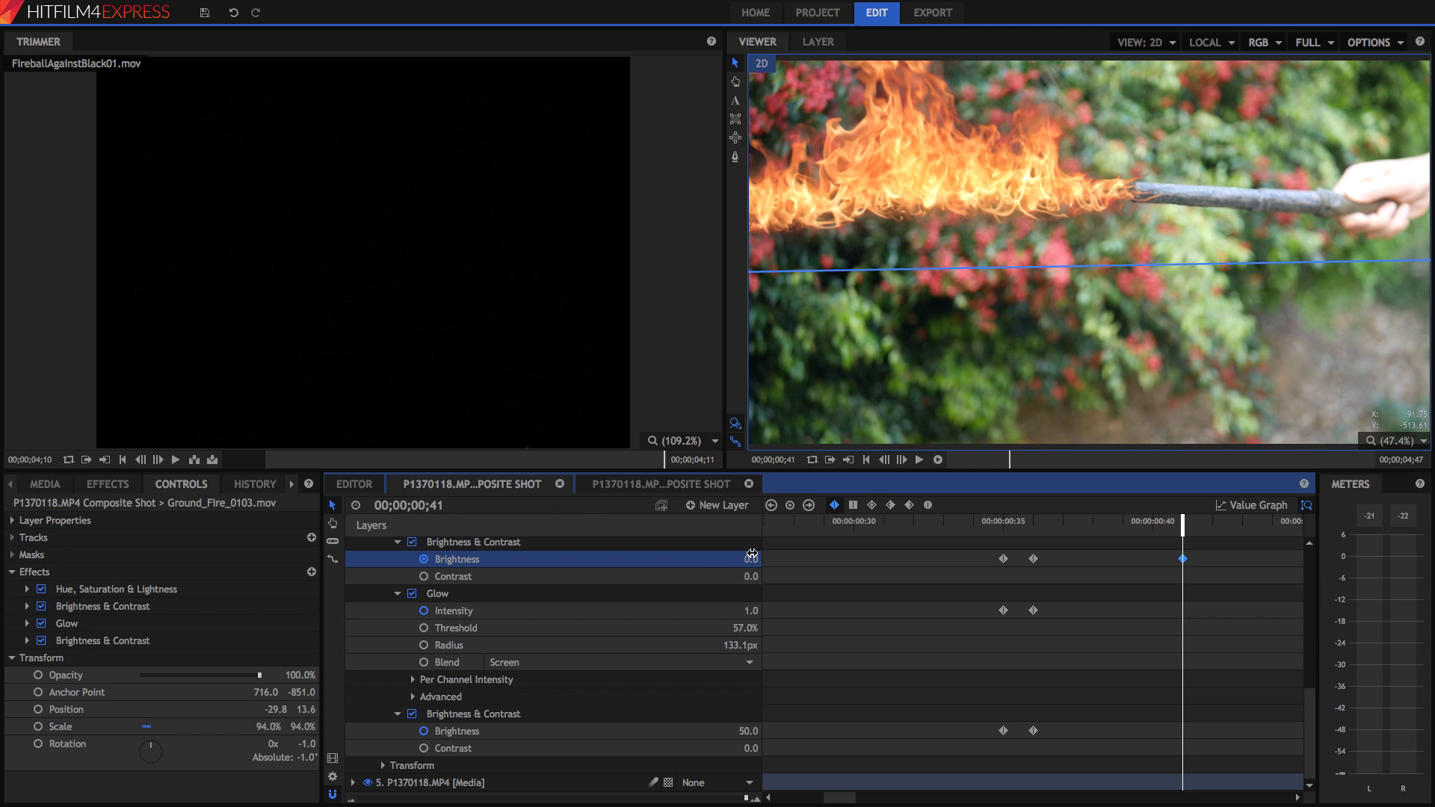
click(756, 611)
key(Return)
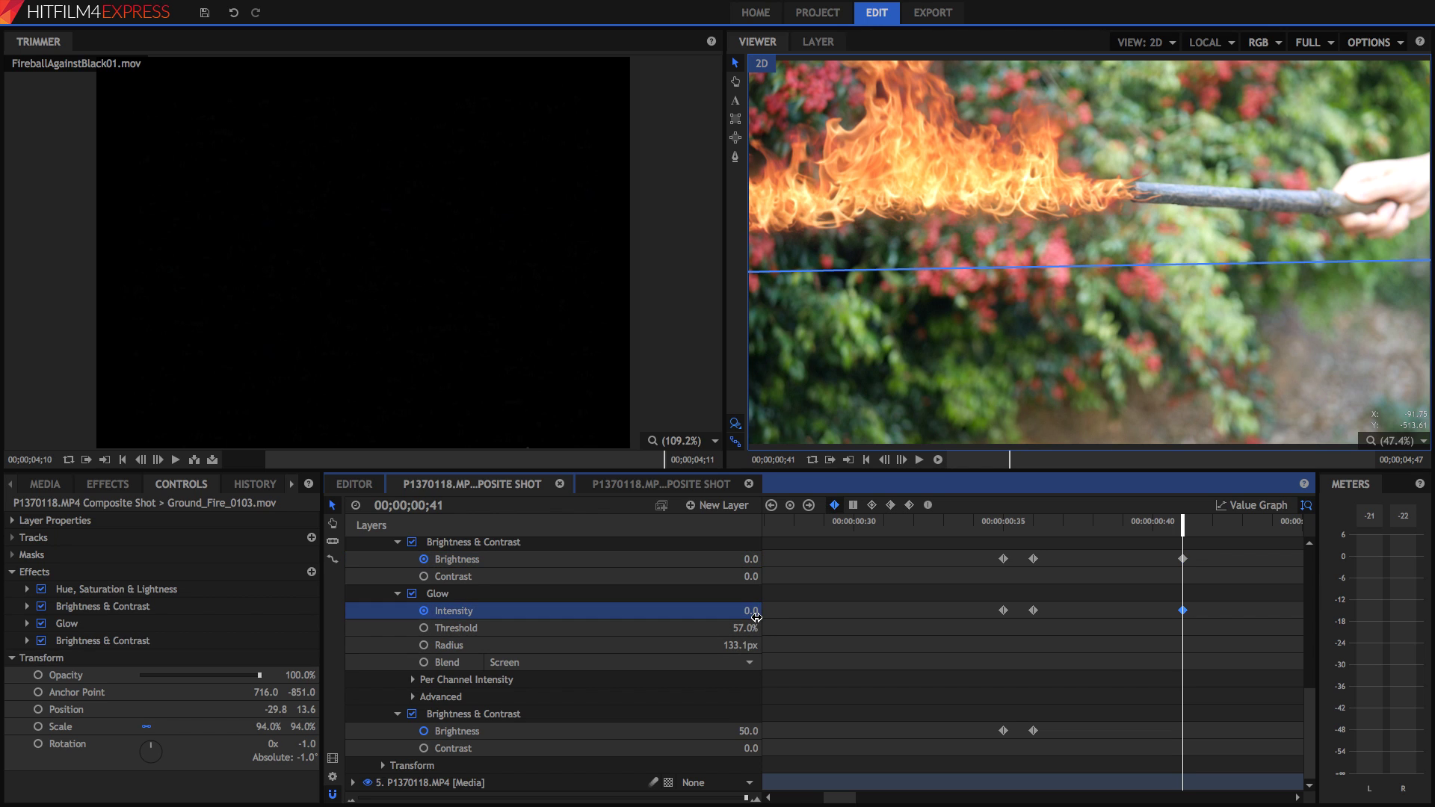
click(749, 731)
text(0)
key(Return)
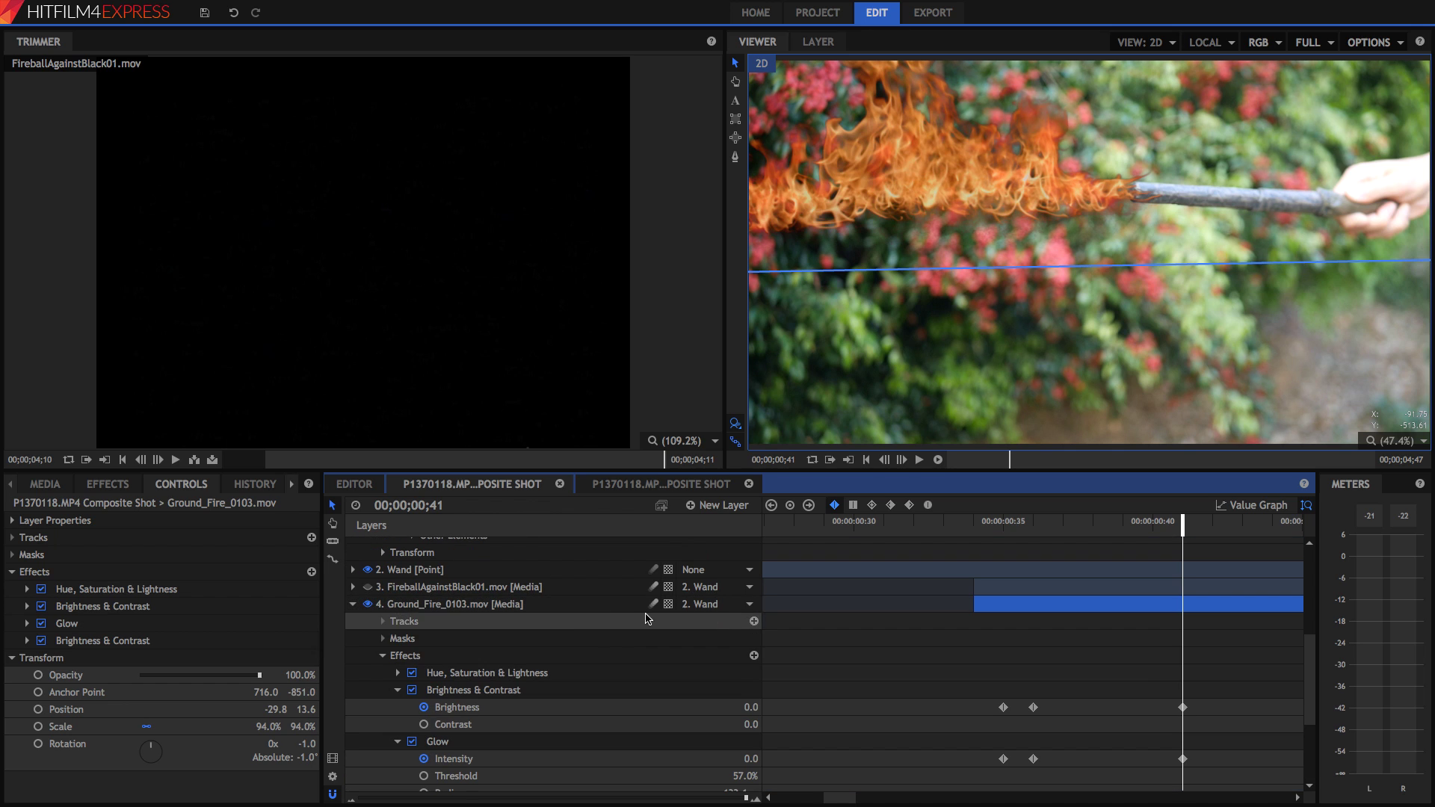
Keyframe the Master saturation of the ground fire's Hue, Saturation & Lightness effect to 0 at 00;00;00;41
click(398, 672)
scroll(523, 643, down, 3)
scroll(447, 624, up, 2)
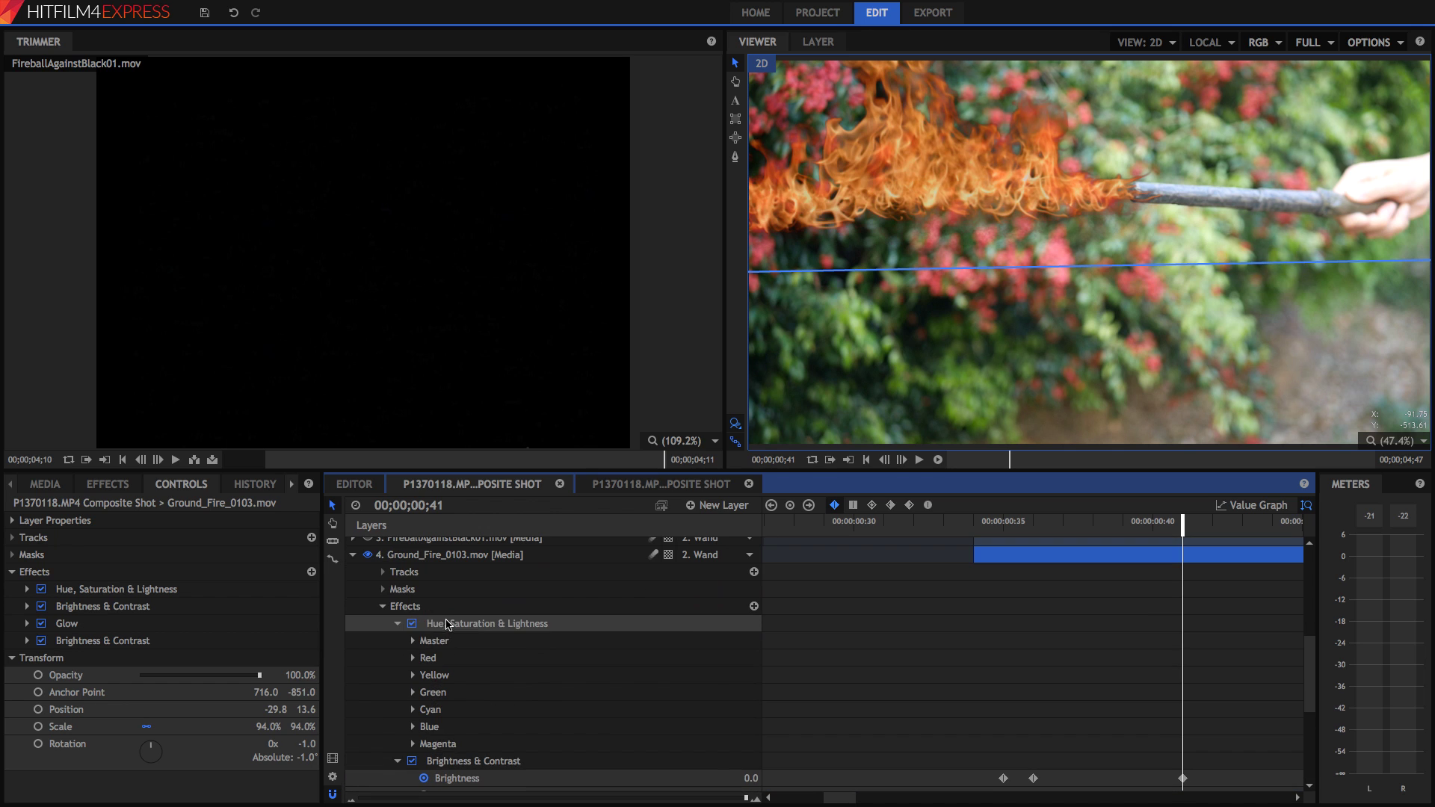
click(413, 641)
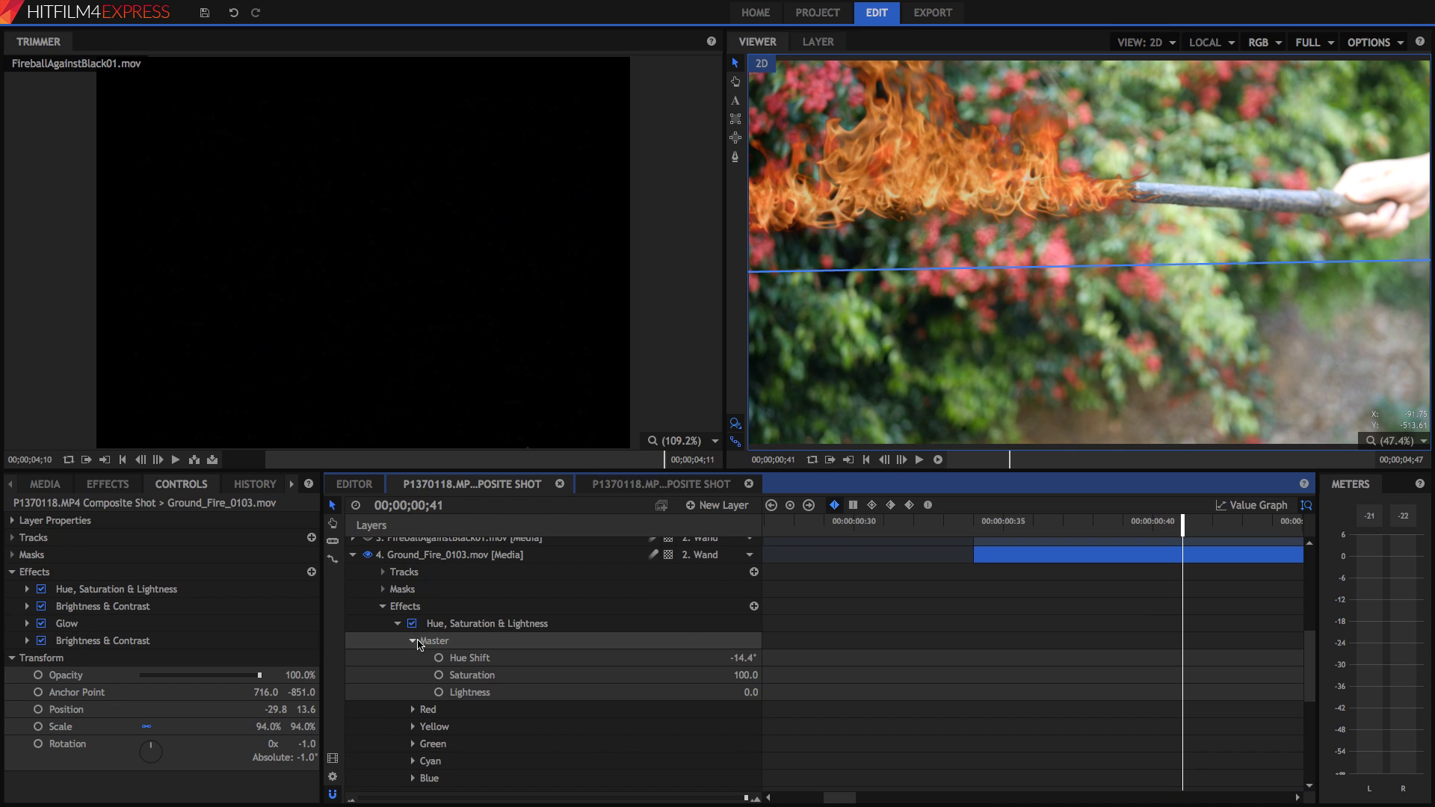
click(440, 674)
click(755, 675)
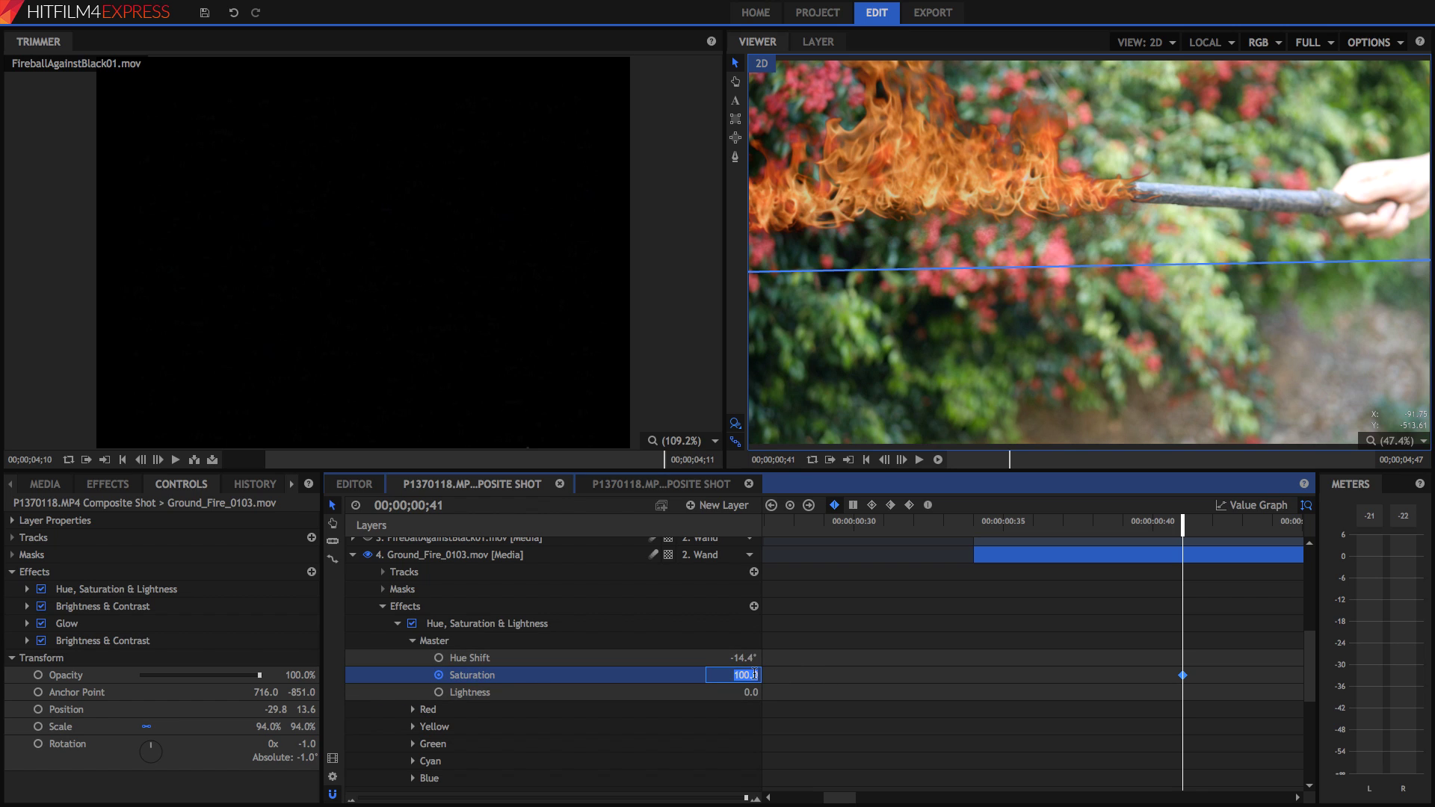
text(0)
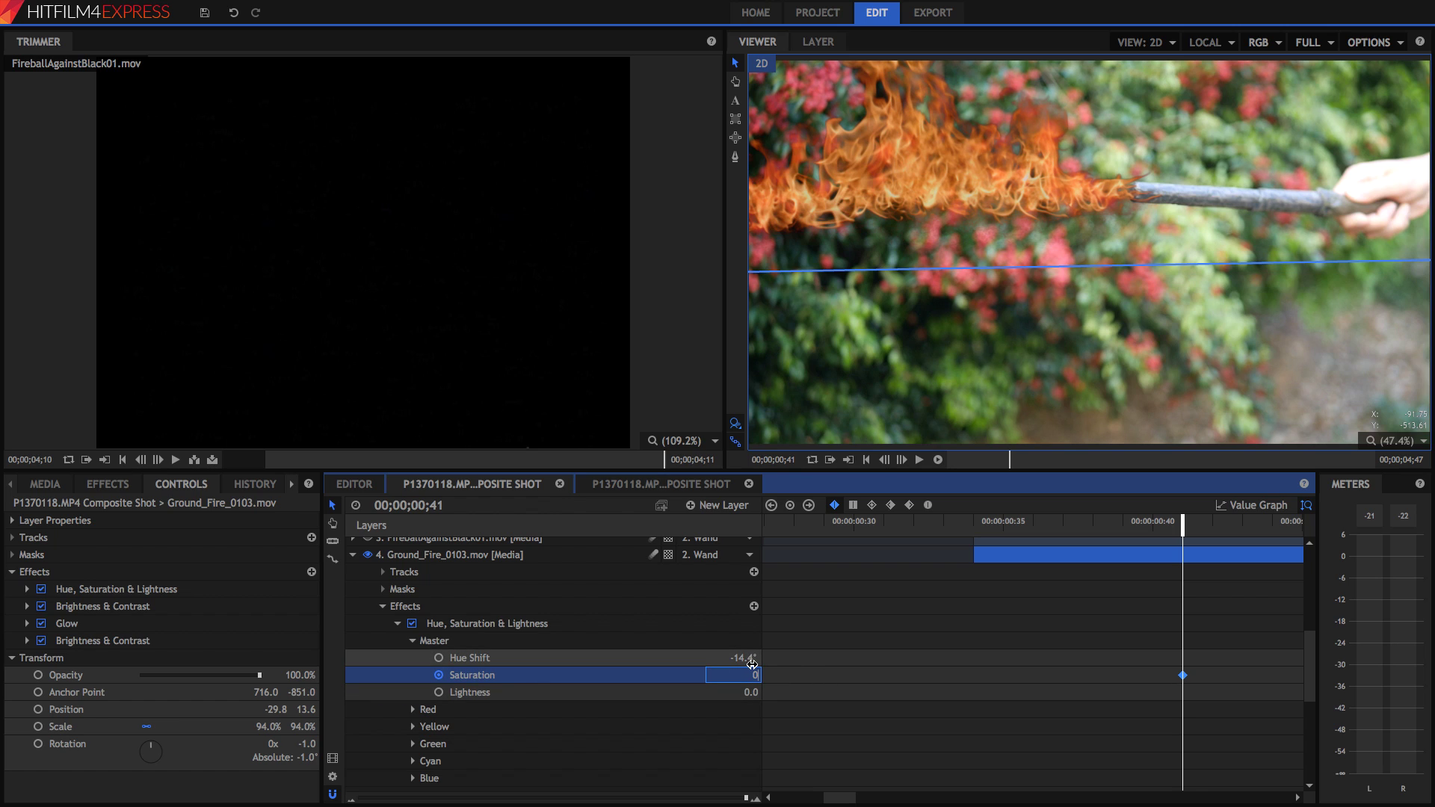
key(Return)
scroll(1089, 642, down, 4)
Keyframe the ground fire's Master saturation at 00;00;00;36
click(1030, 521)
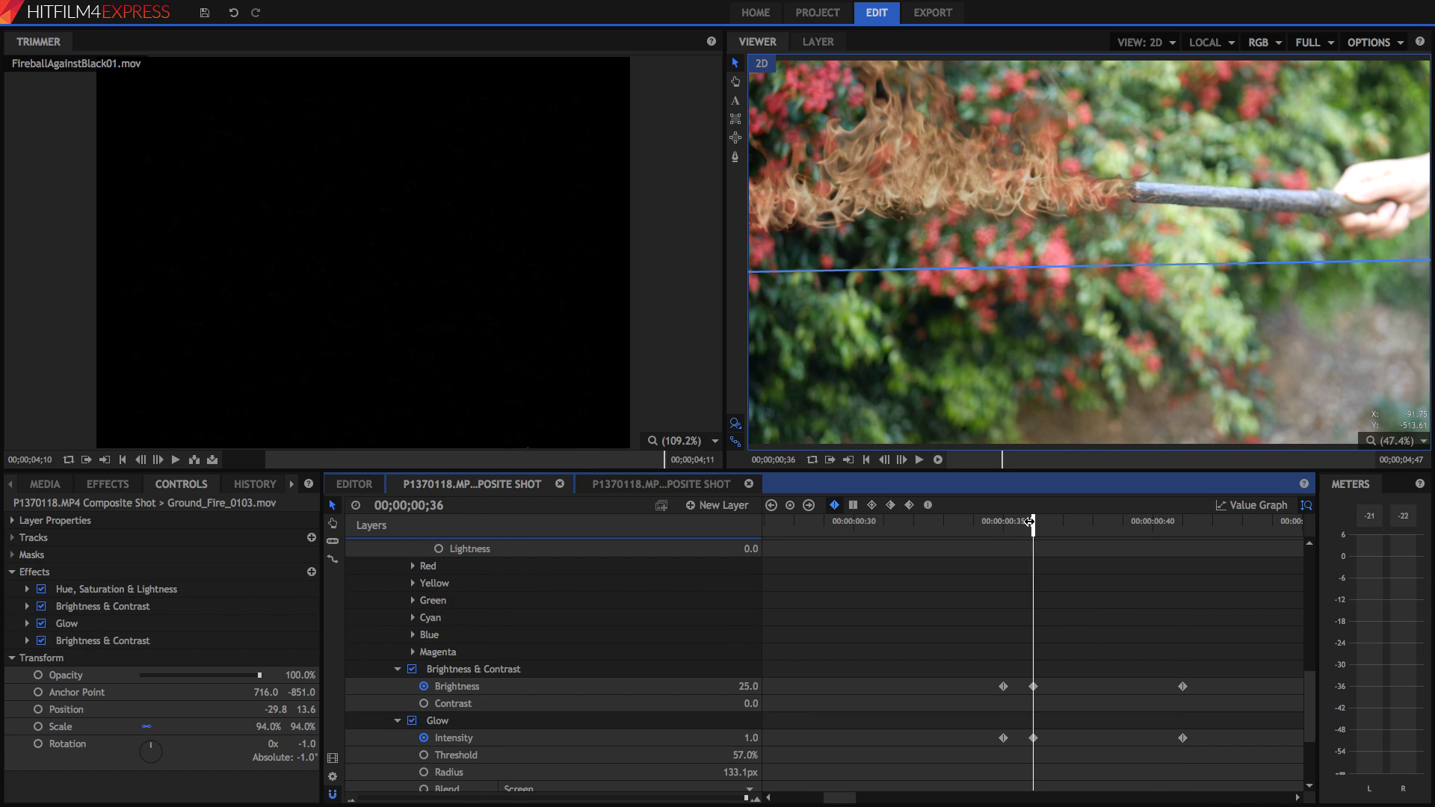
scroll(747, 658, up, 4)
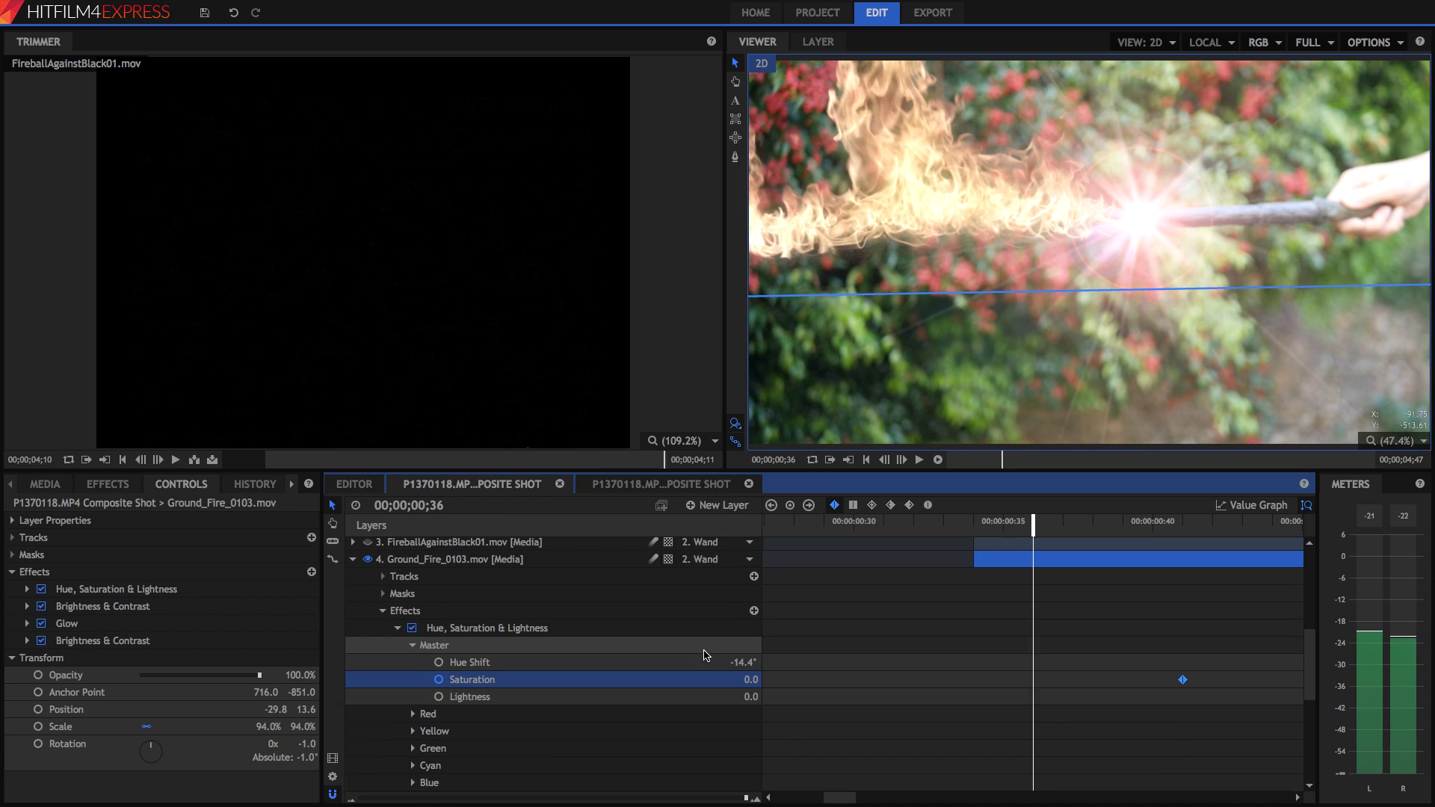
click(745, 683)
key(Return)
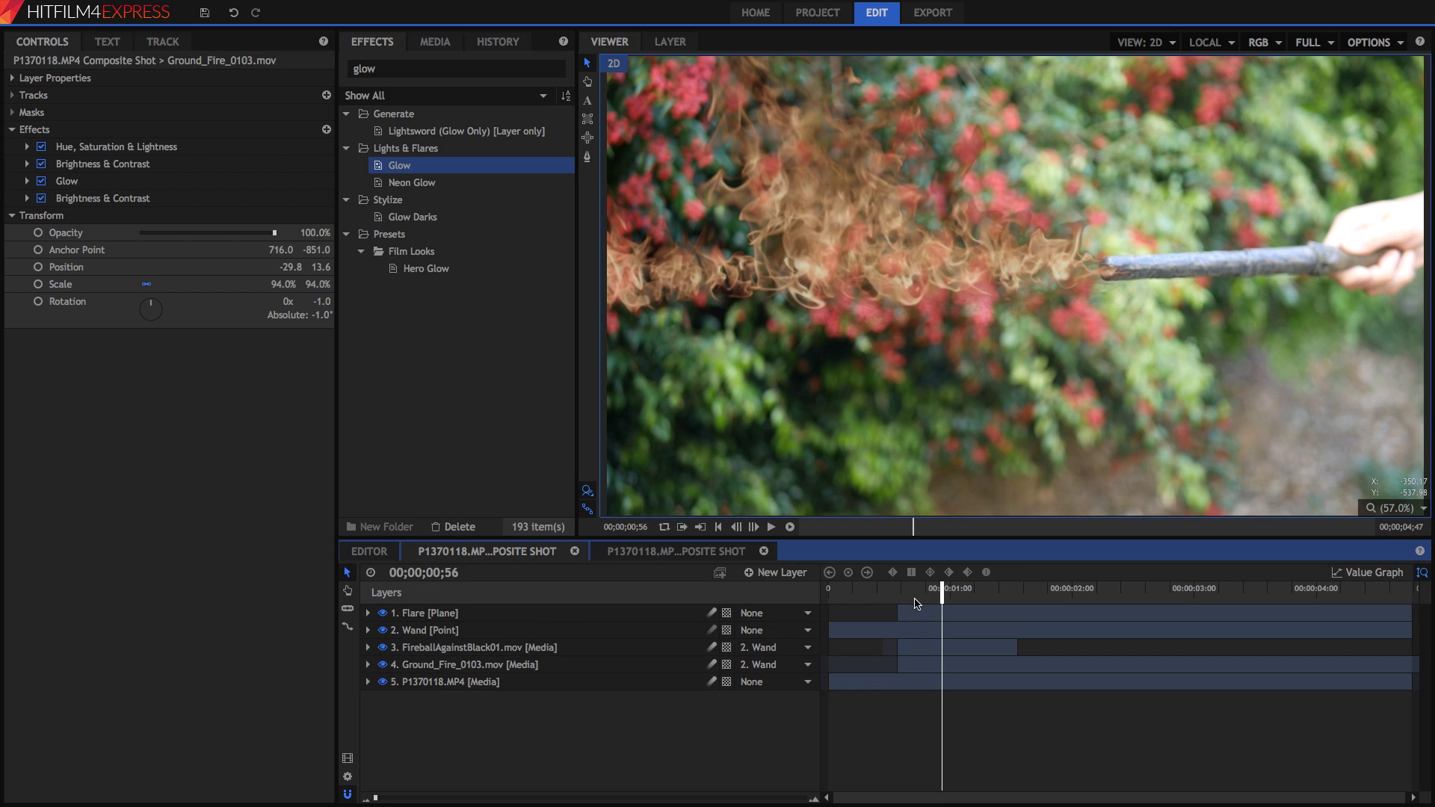
Step through the ground fire frame by frame from 00;00;00;34 to 00;00;00;46 to check how it fades
click(895, 586)
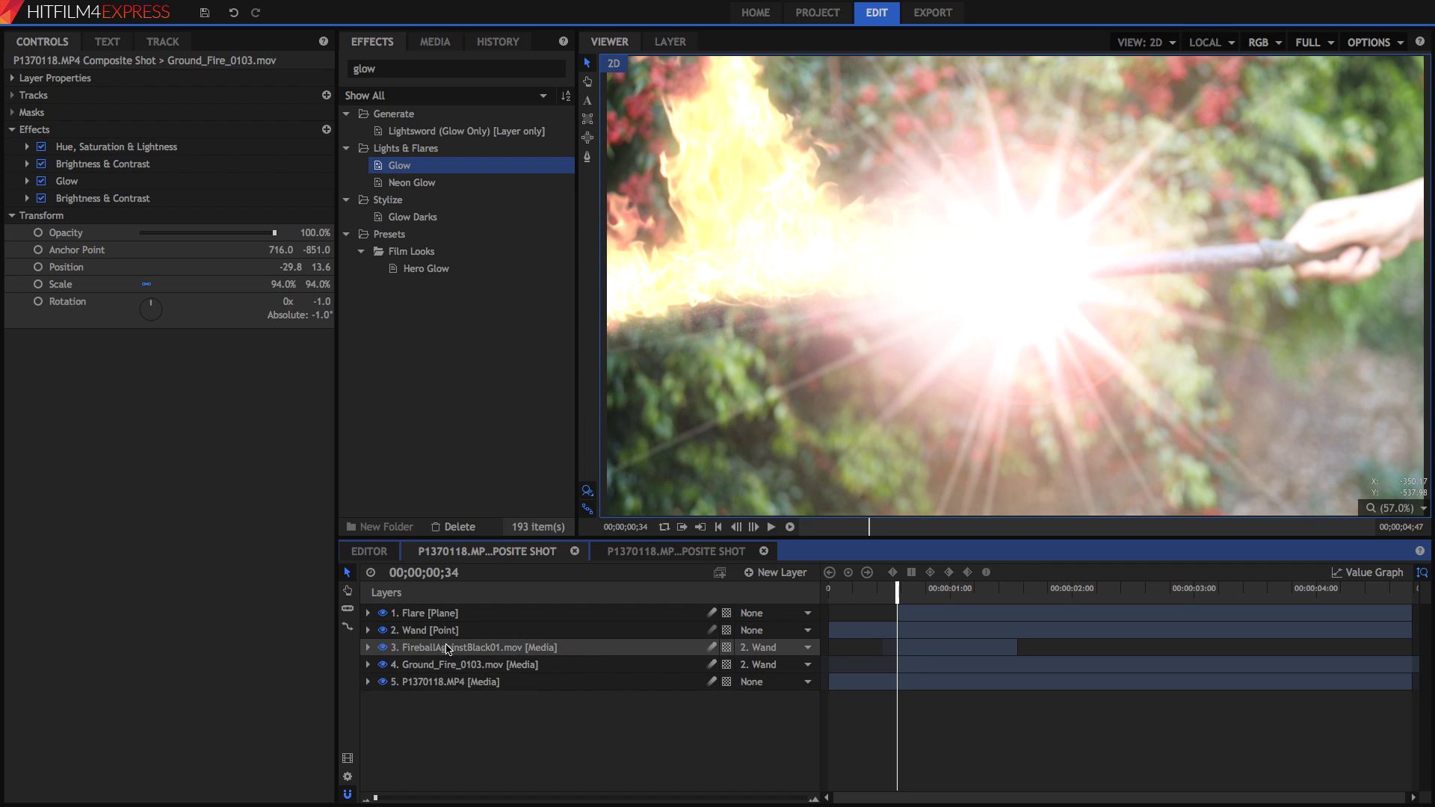
key(Right)
key(Right)
key(Right)
key(Right)
key(Right)
key(Right)
key(Right)
key(Right)
key(Right)
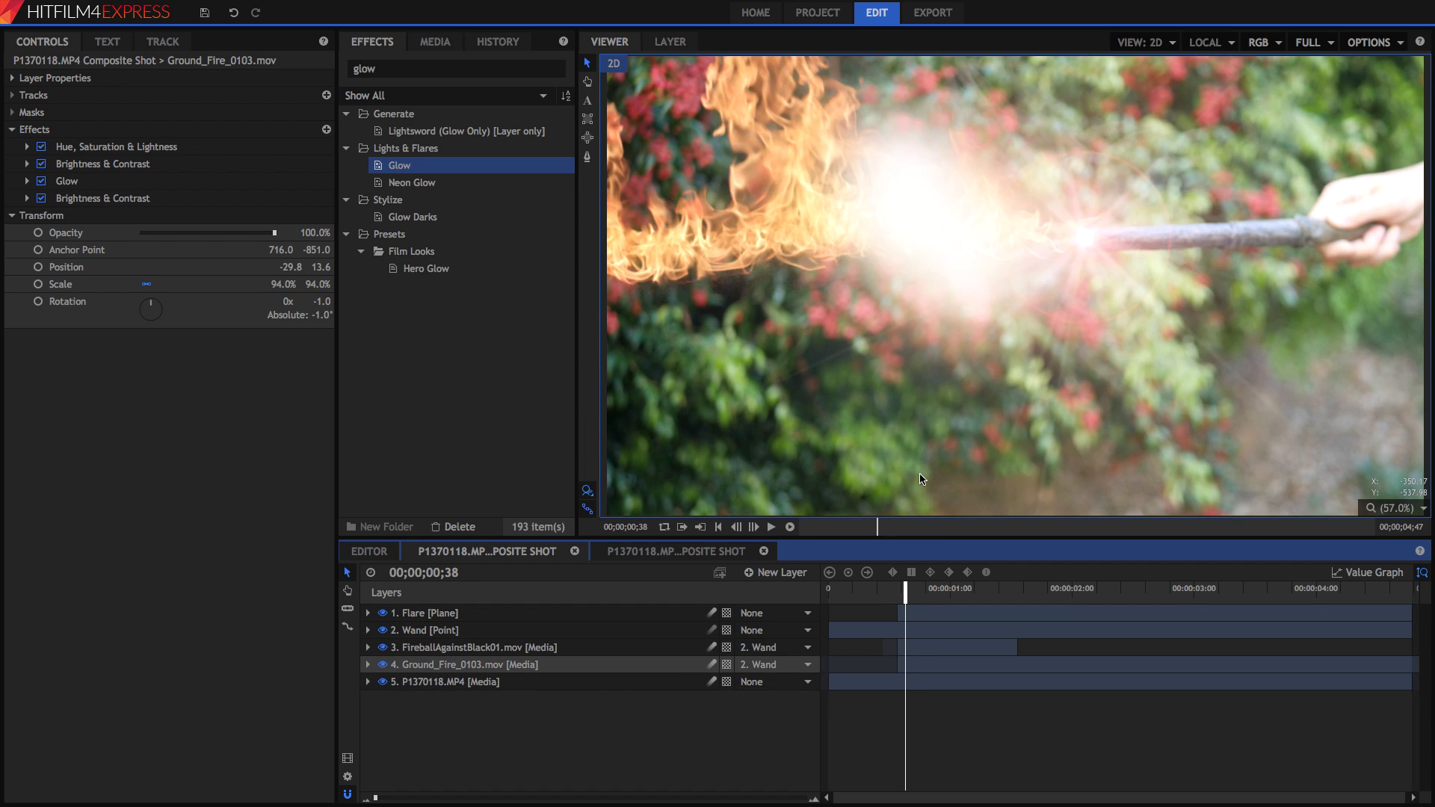
key(Right)
key(Right)
key(Right)
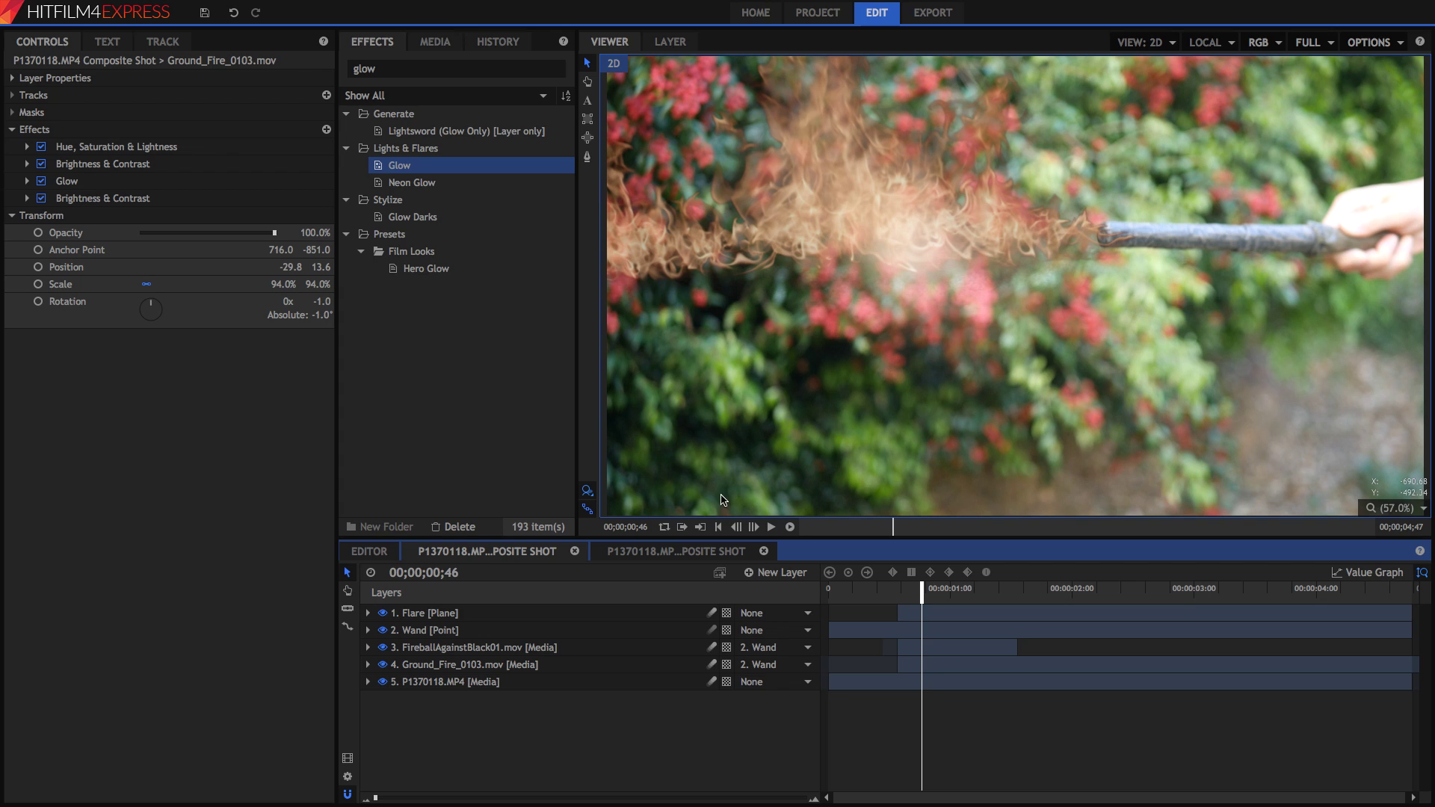
Expand the Ground_Fire_0103.mov layer and collapse the properties of all four of its effects
click(368, 665)
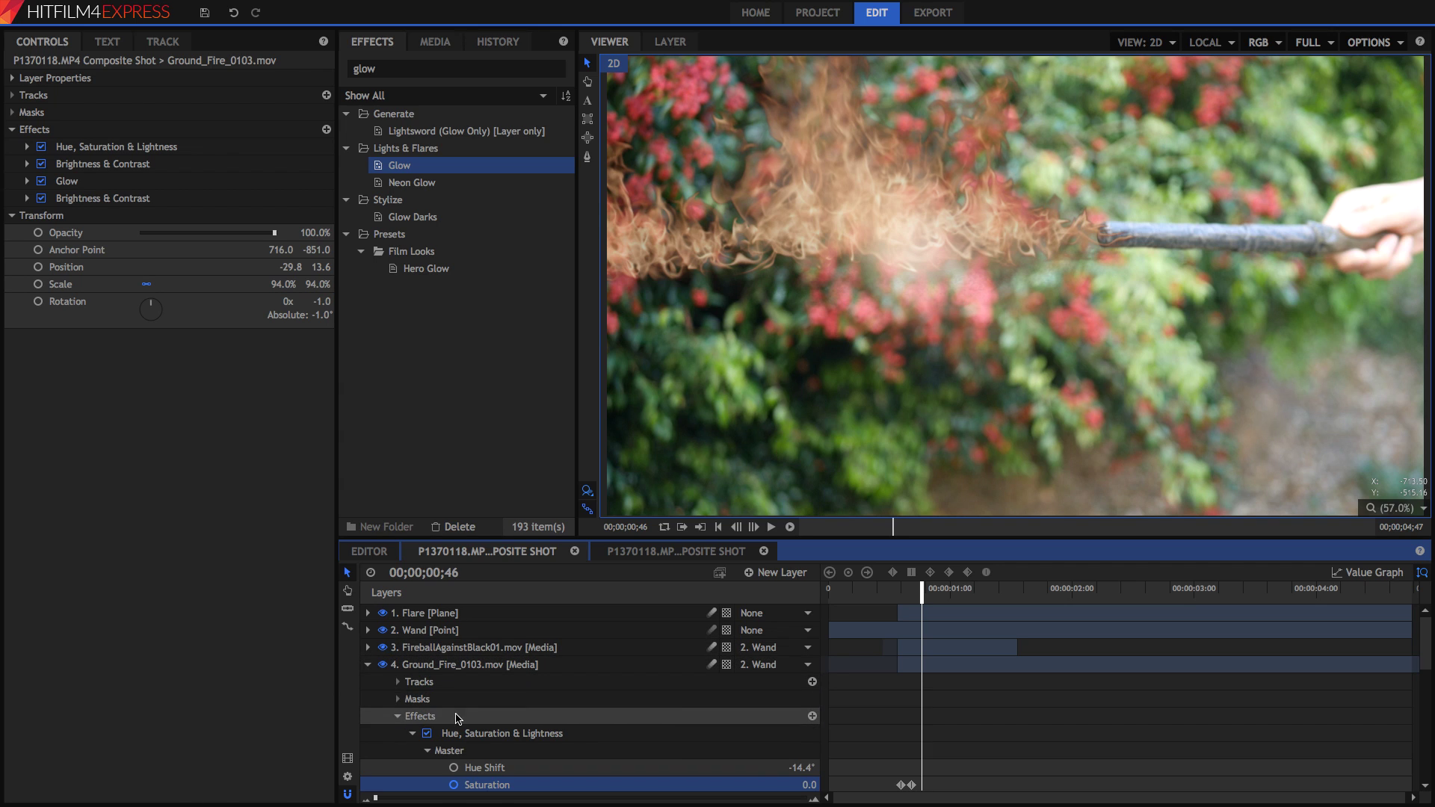
click(412, 733)
click(412, 750)
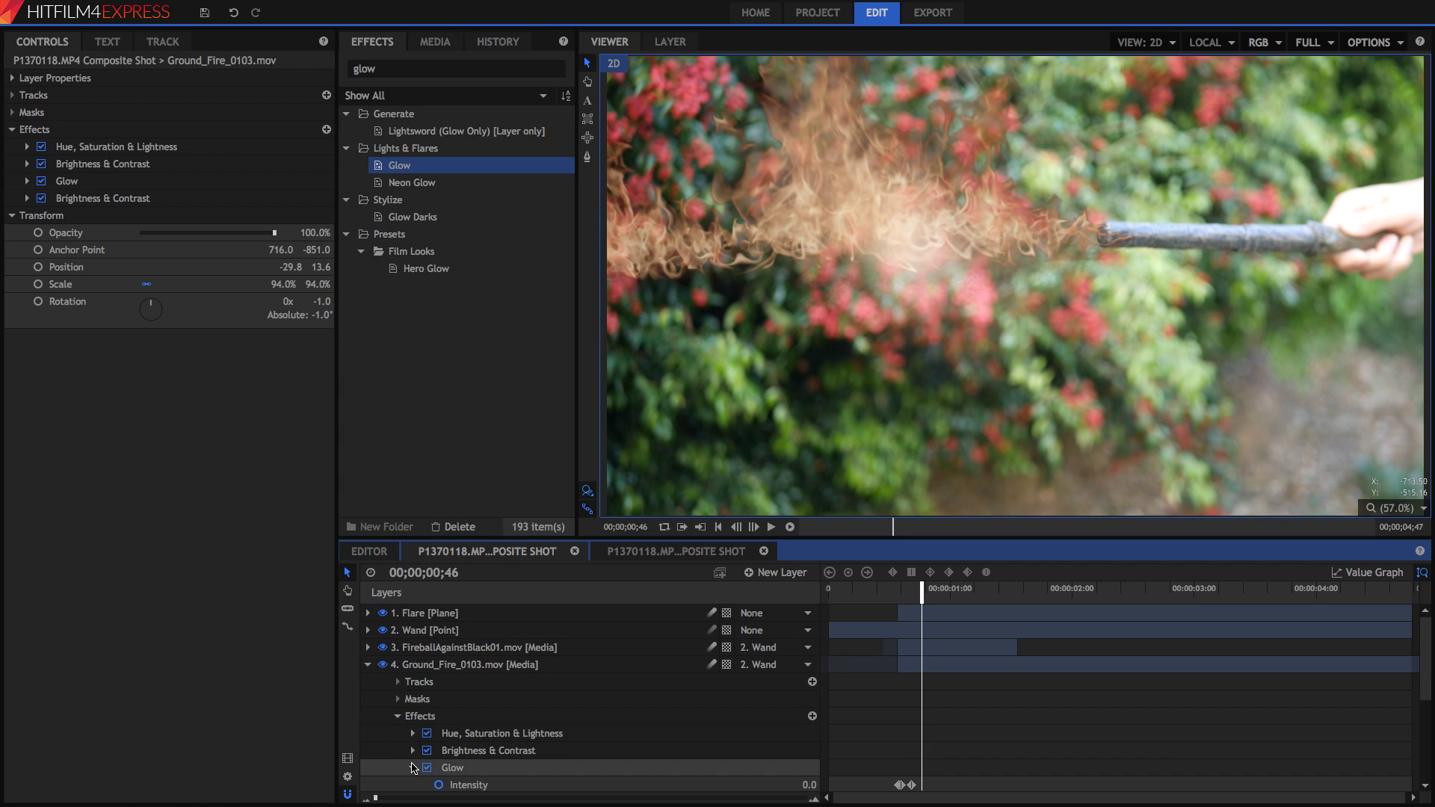
click(412, 768)
click(412, 783)
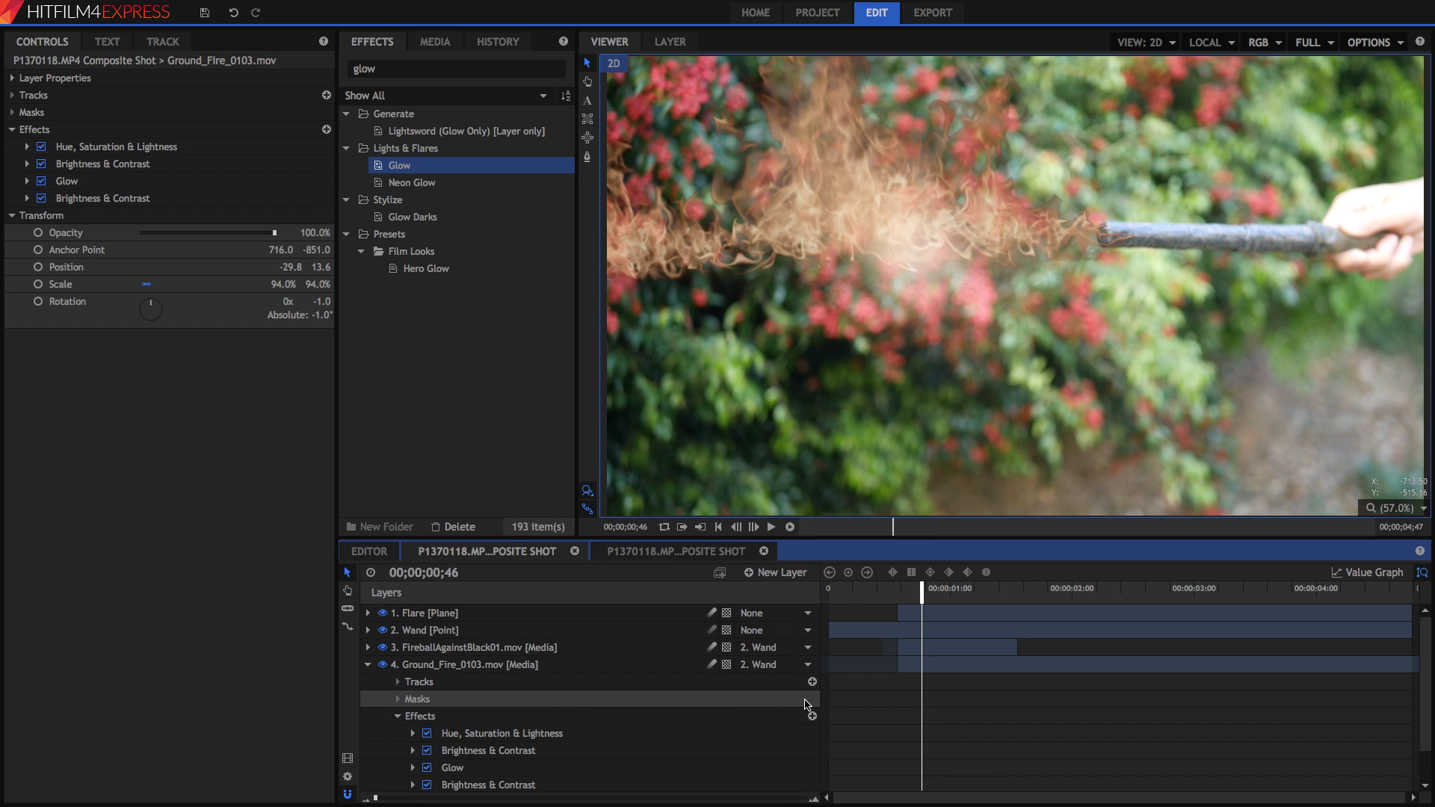
Draw a large rectangular mask around the flames on the Ground_Fire_0103.mov layer at 00;00;00;34, extending beyond the frame
click(587, 119)
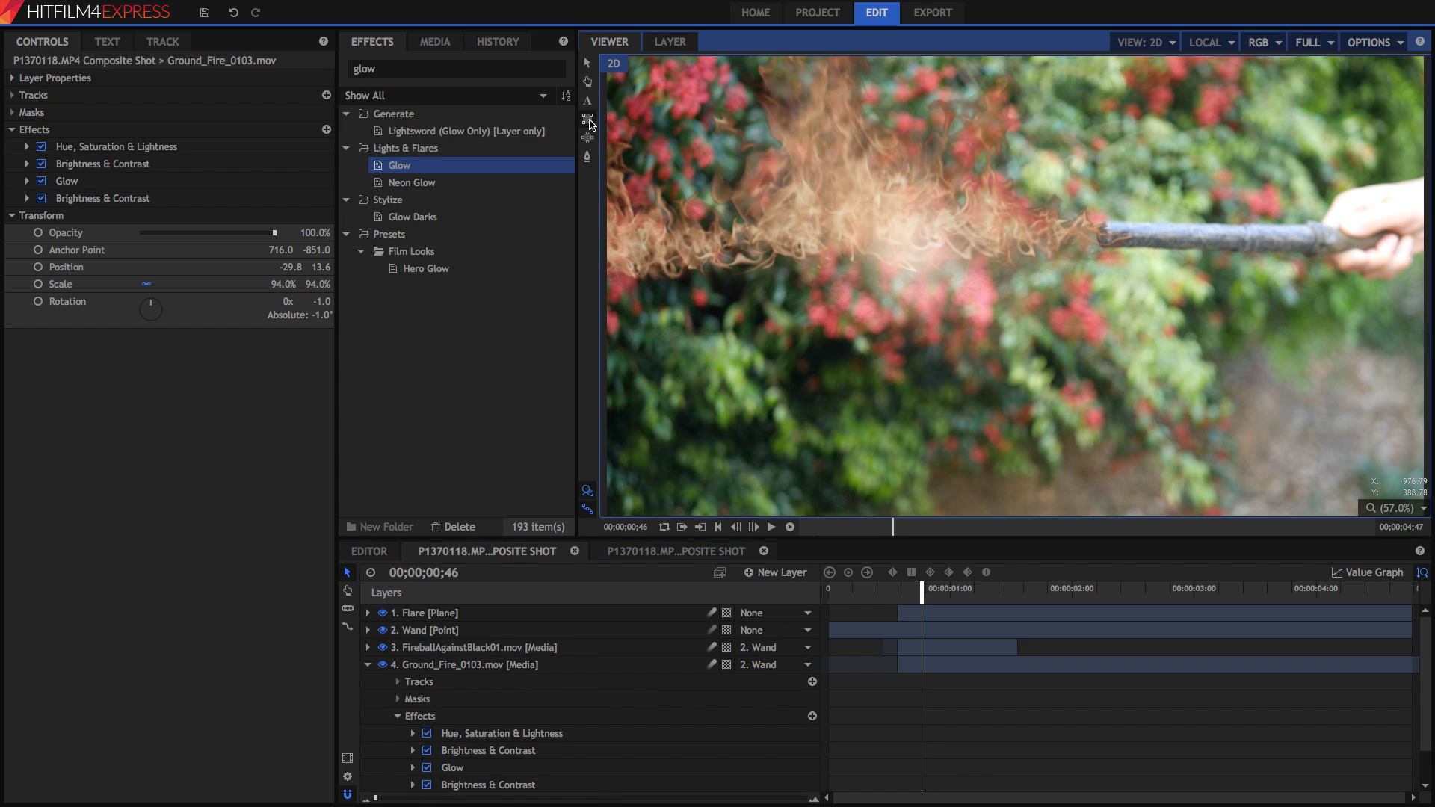
key(Left)
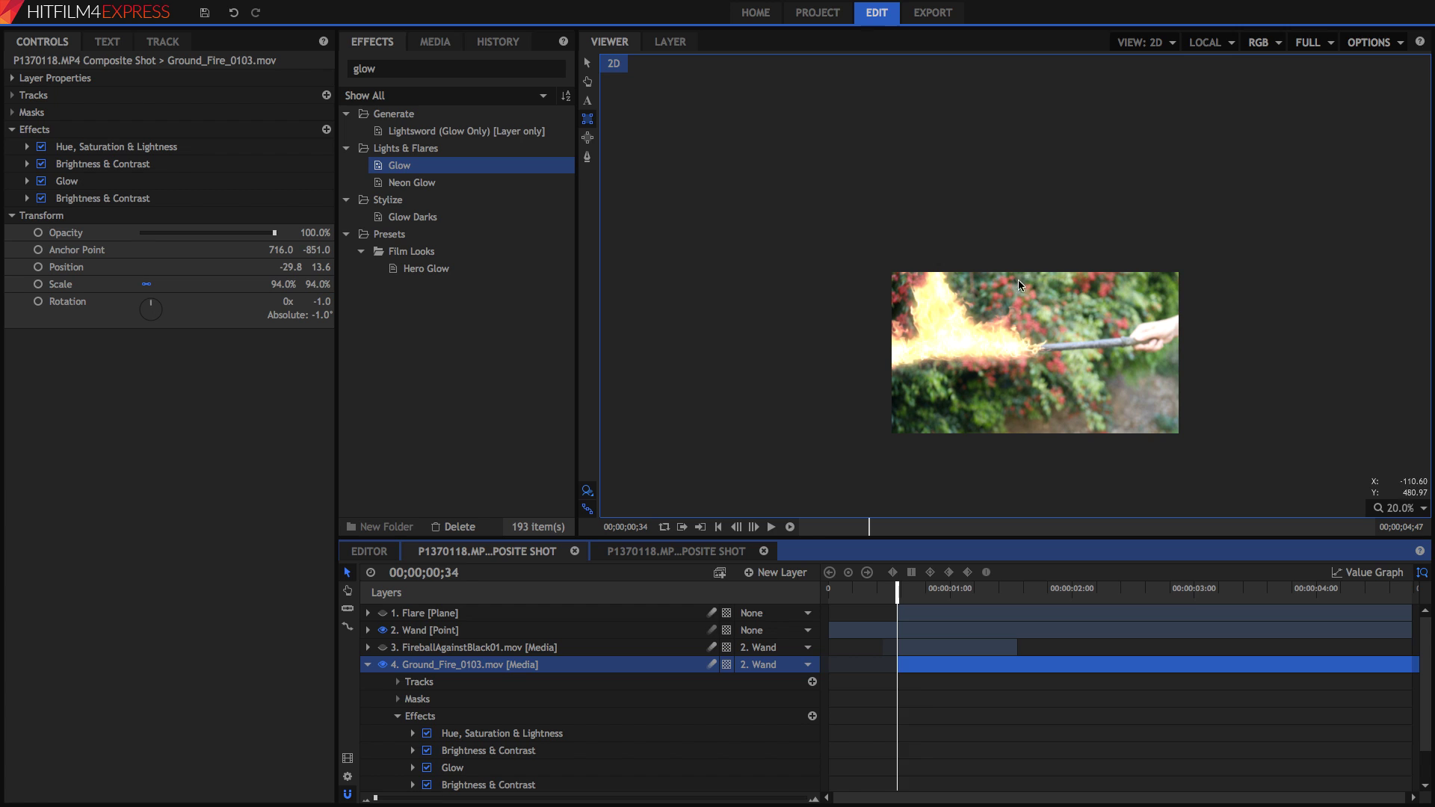
drag(1105, 179, 620, 451)
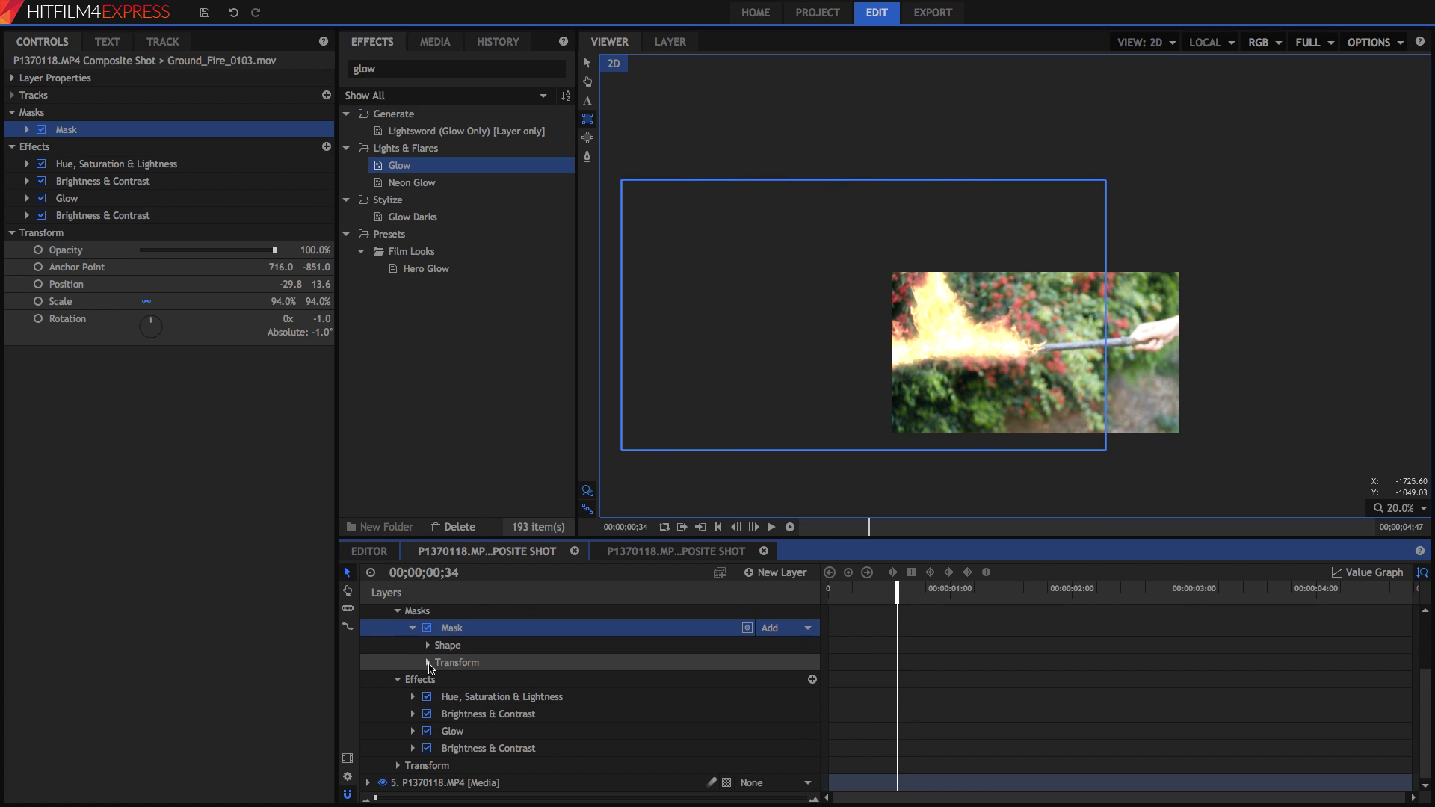
Expand the mask's Transform properties, show the Flare layer again and check the frames around 00;00;00;37
click(427, 664)
scroll(493, 694, down, 1)
scroll(492, 695, up, 3)
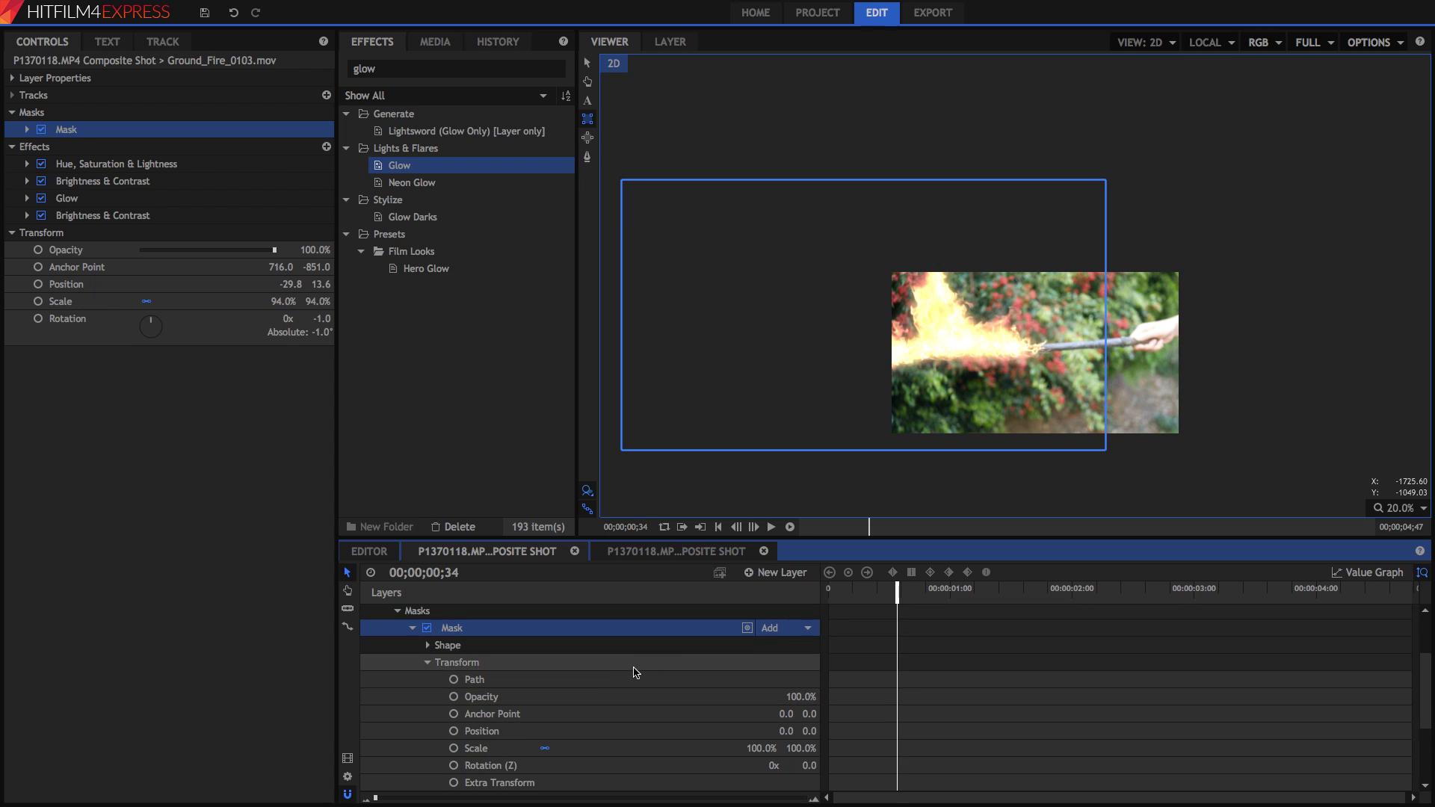
click(382, 613)
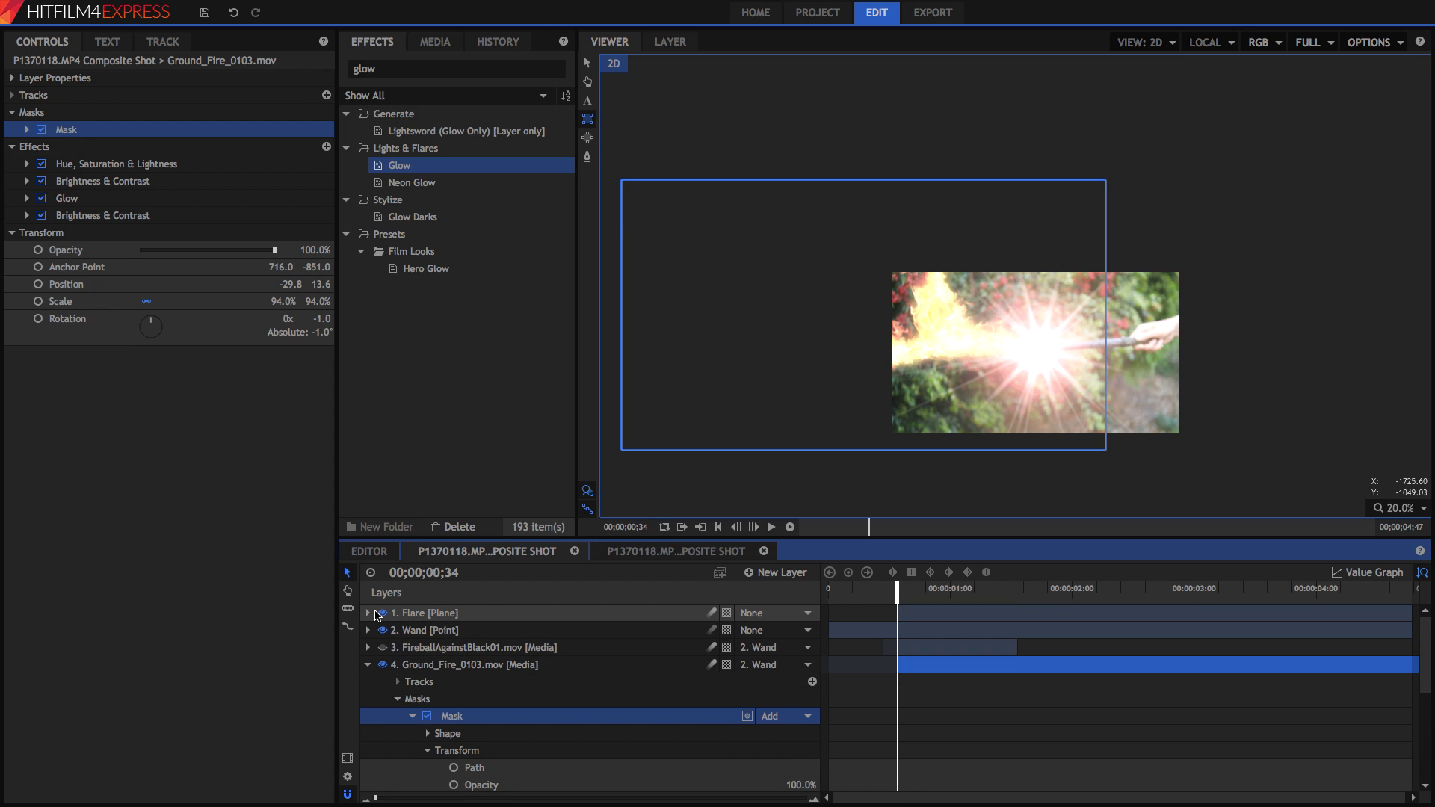
key(Right)
key(Left)
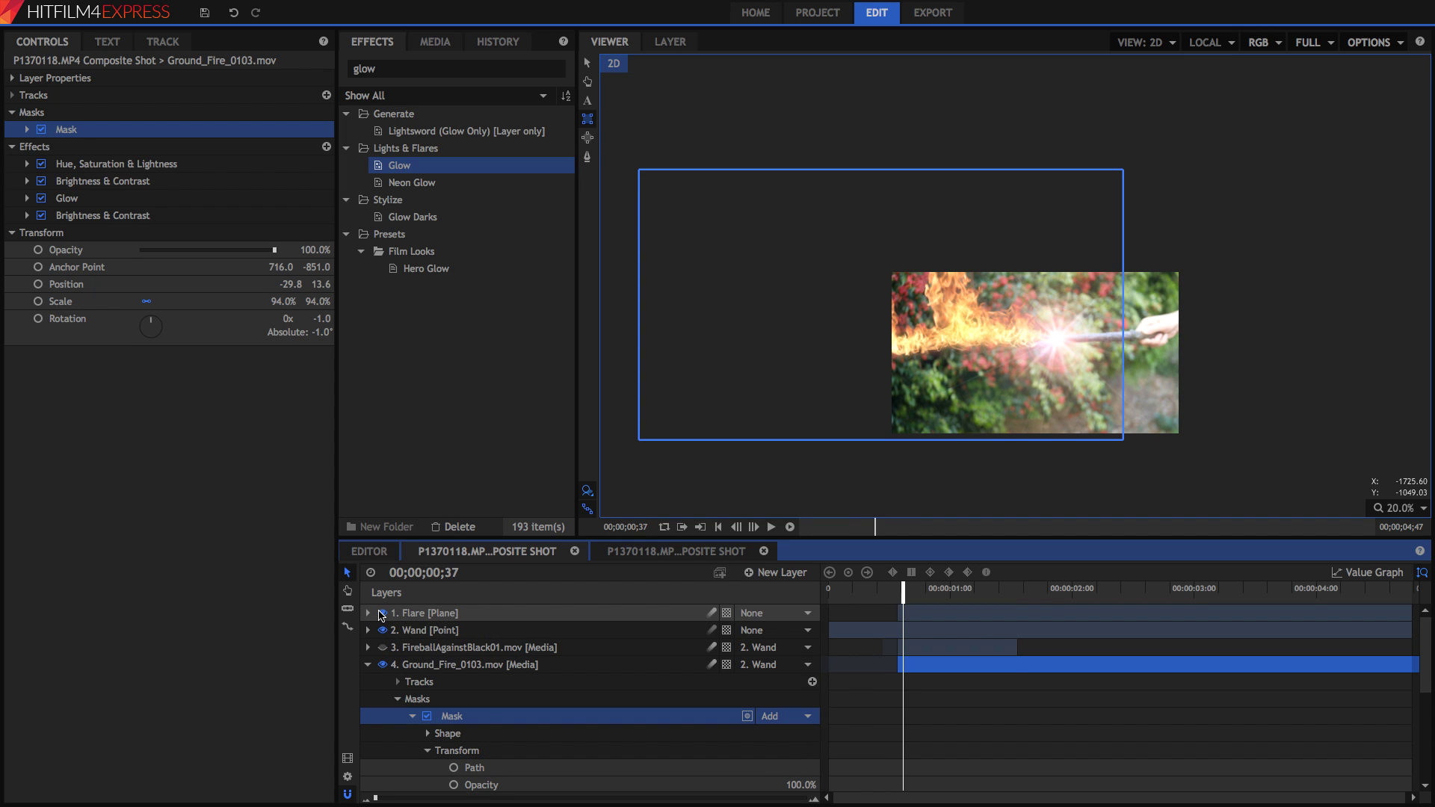
key(Right)
key(Right)
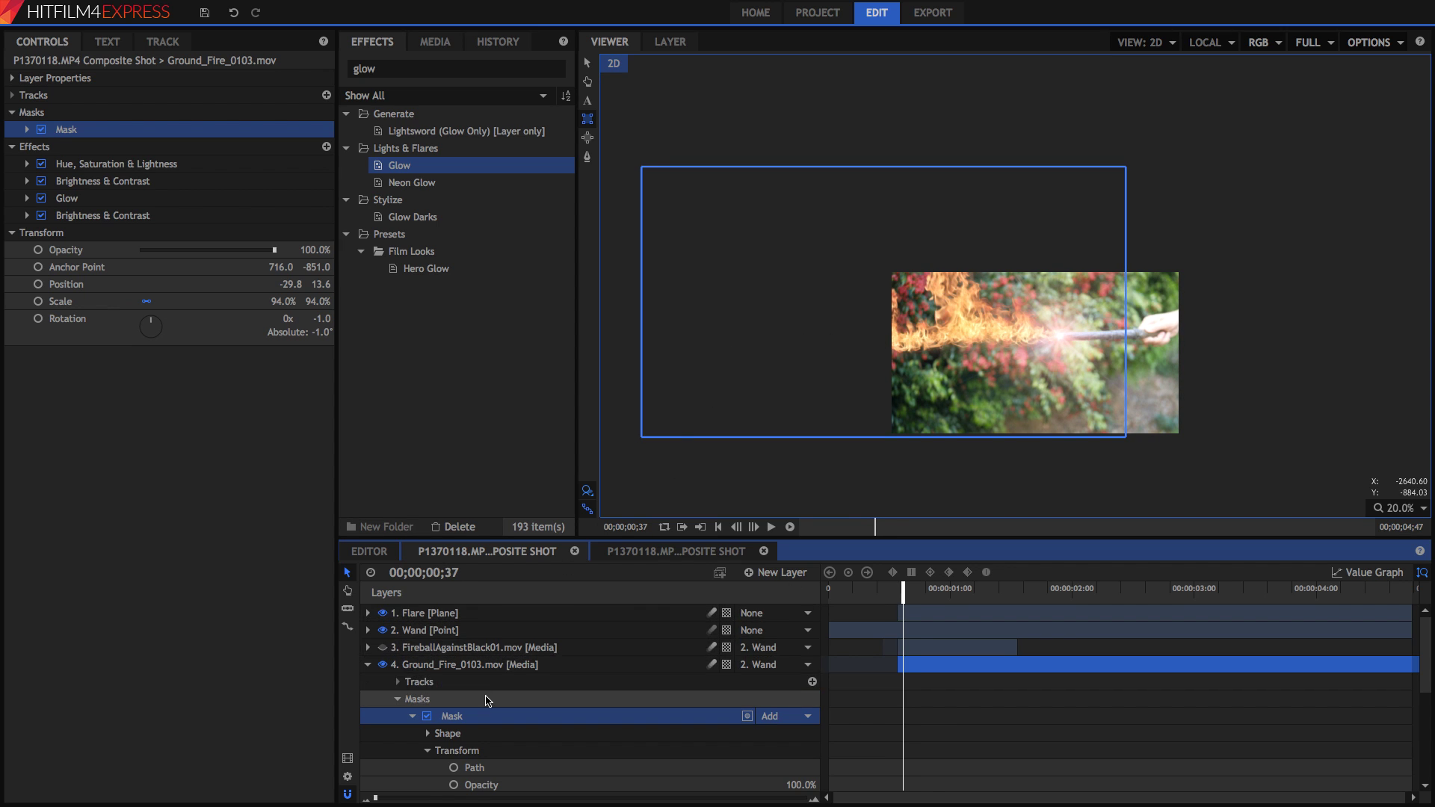
Keyframe the mask's Position at 0.0, 0.0 on 00;00;00;36 and at -425.0, 0.0 on 00;00;00;37
scroll(421, 626, down, 3)
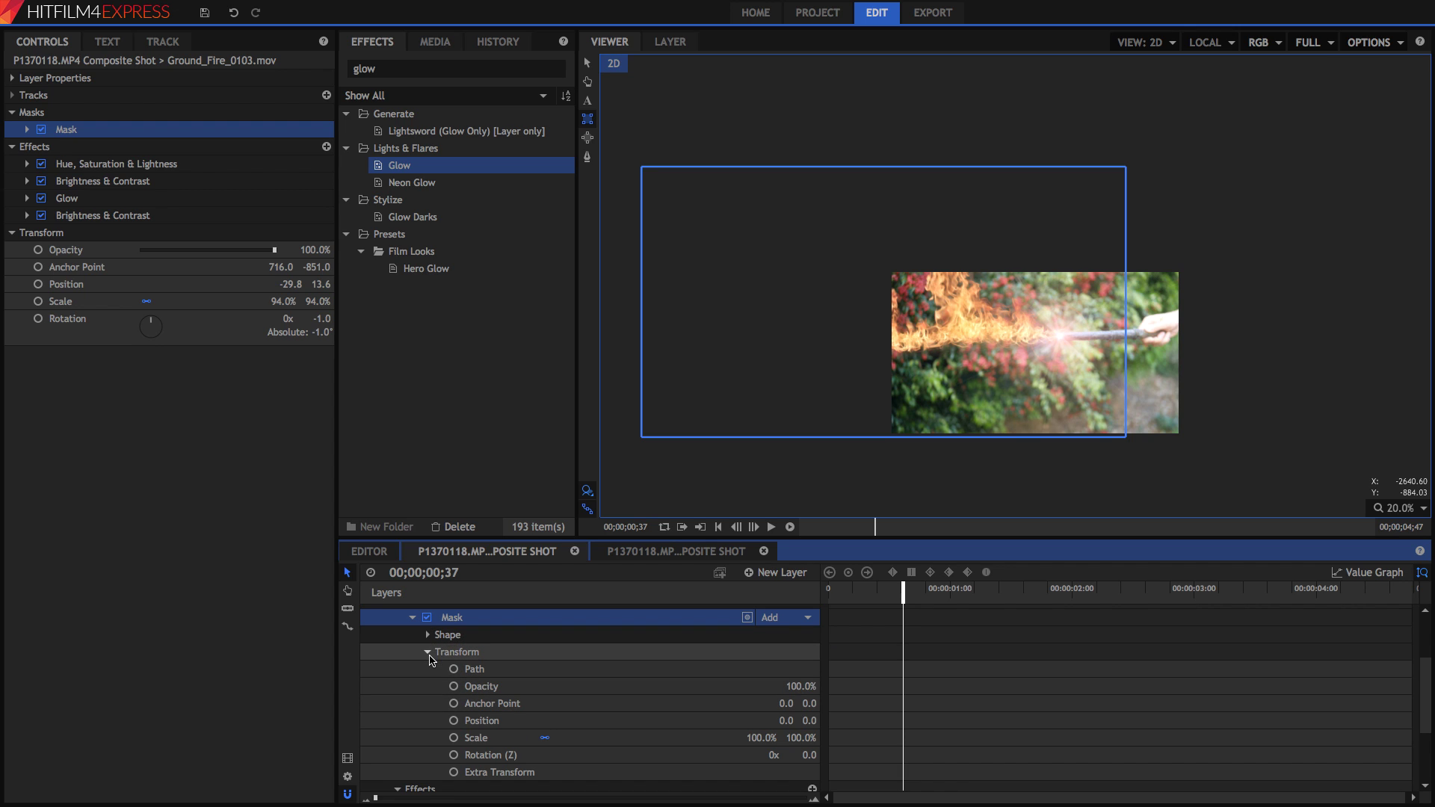
key(Left)
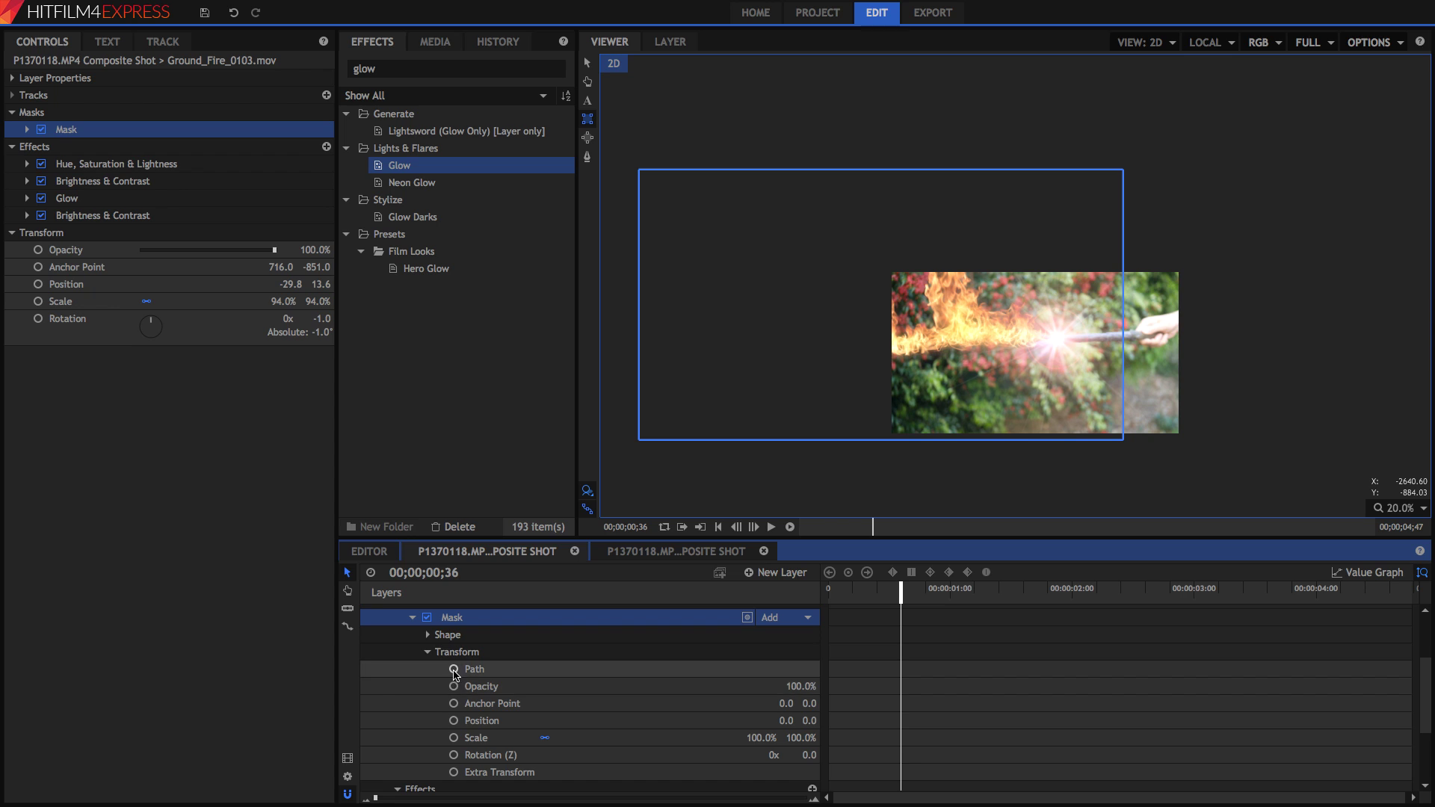
click(453, 721)
key(Right)
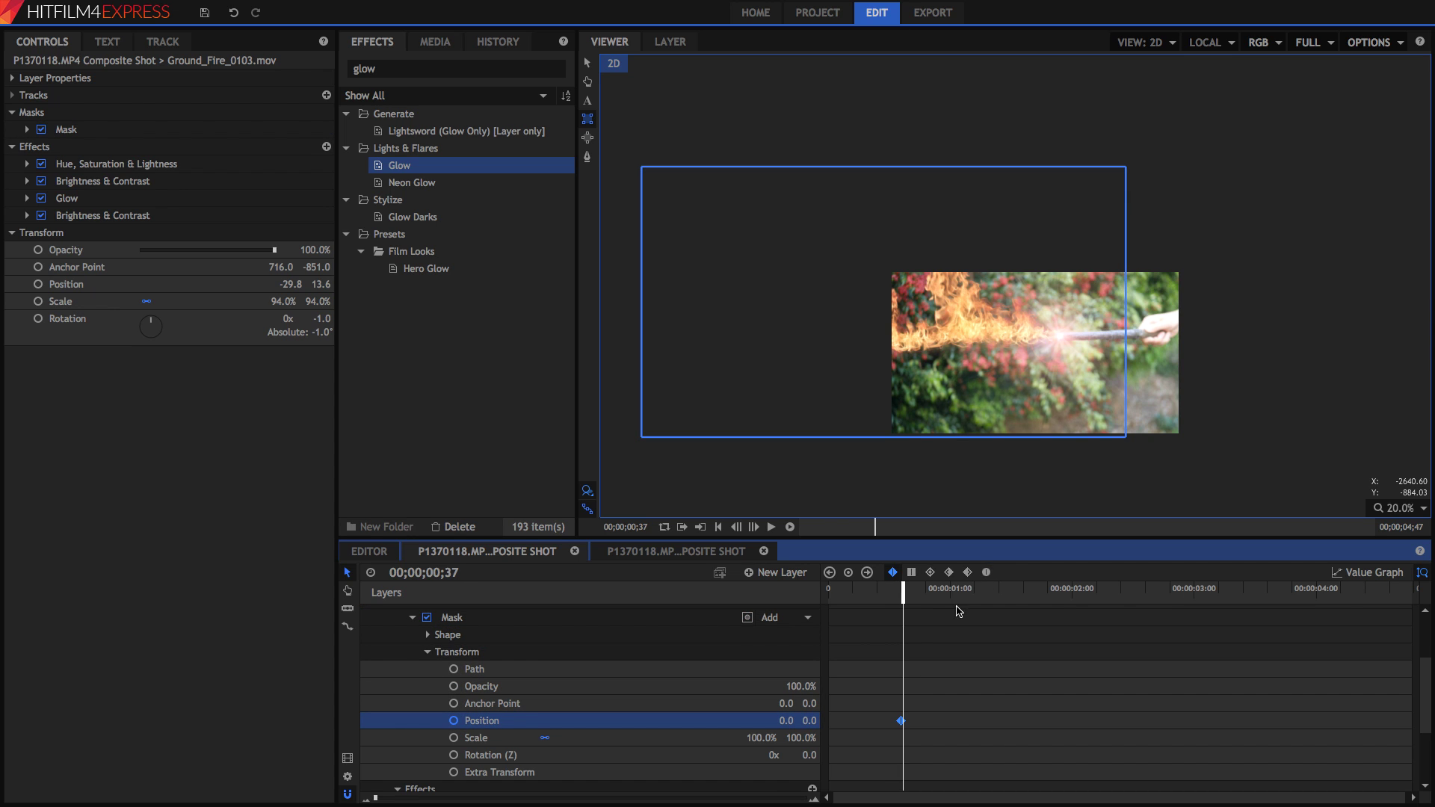
drag(788, 723, 733, 723)
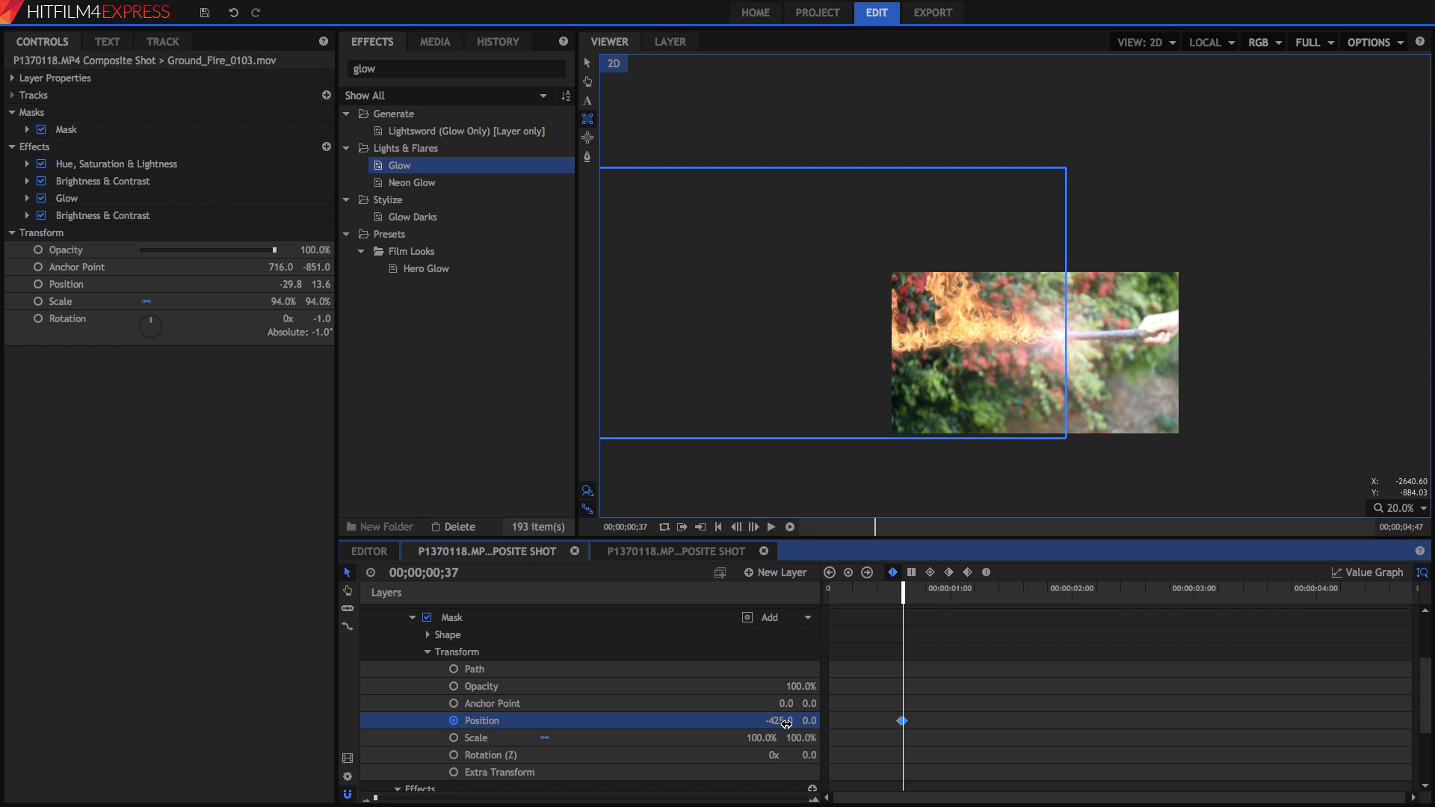
Keyframe the mask's Position past the frame's left edge at 00;00;00;41 and to -2646.0, 0.0 at 00;00;00;42
key(space)
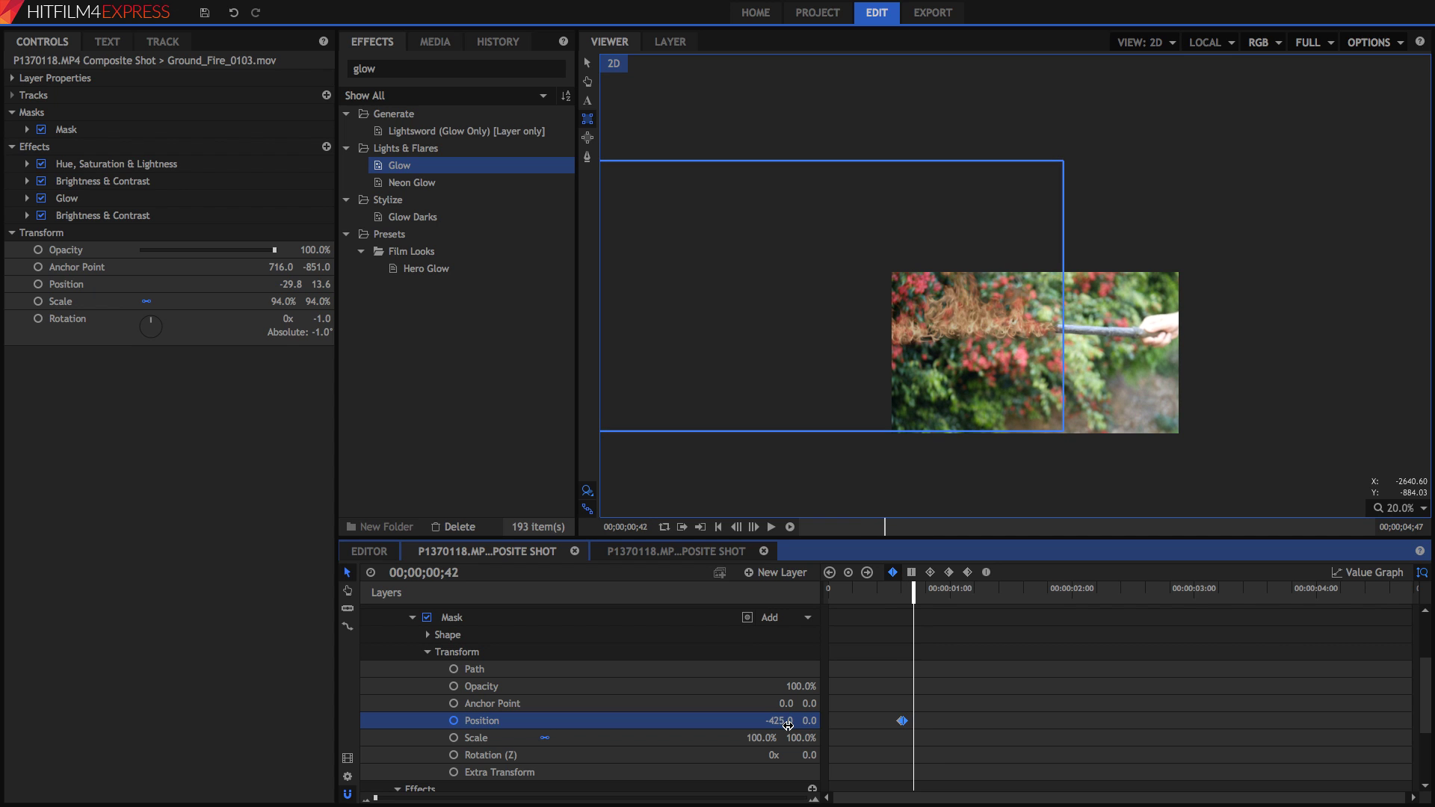
drag(786, 723, 627, 723)
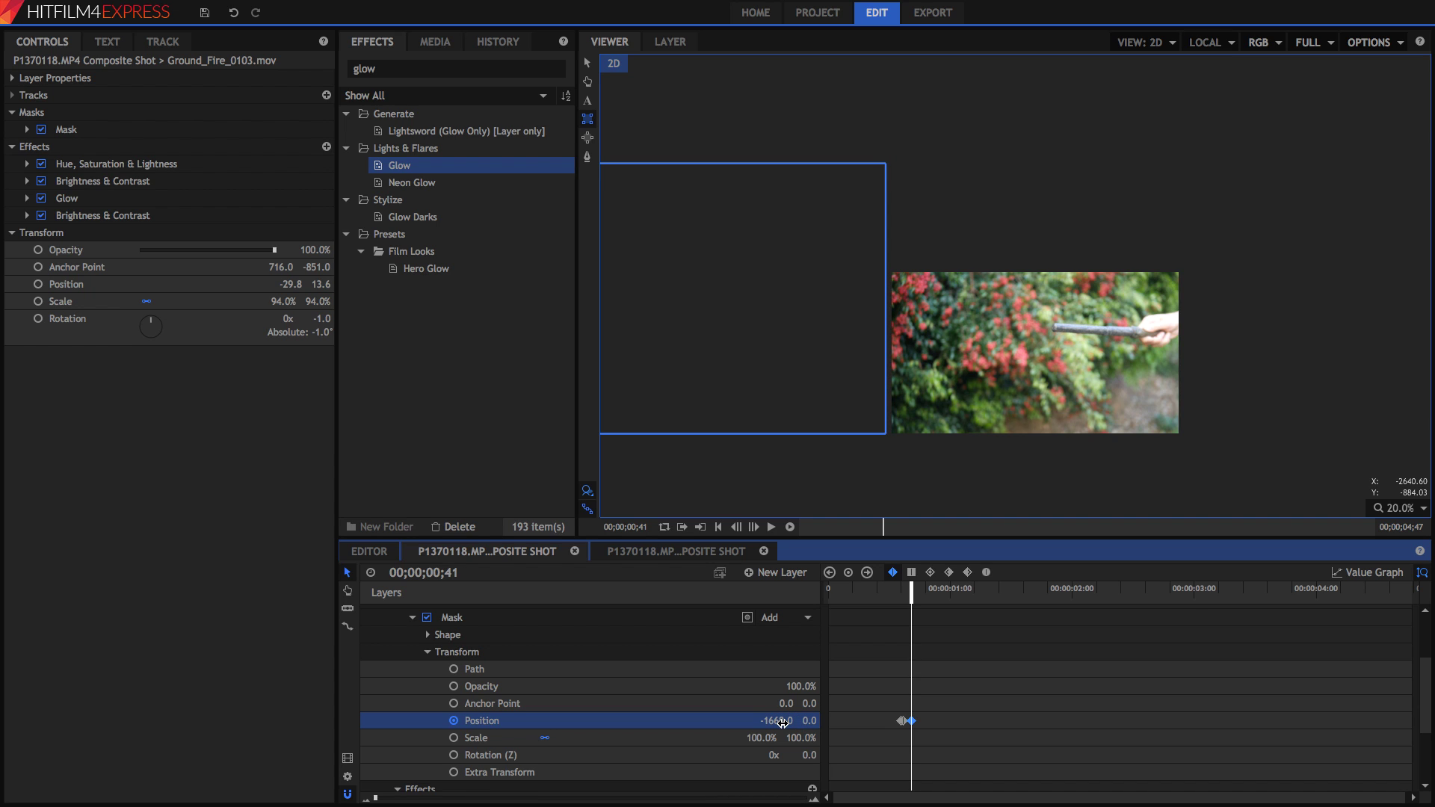
key(Right)
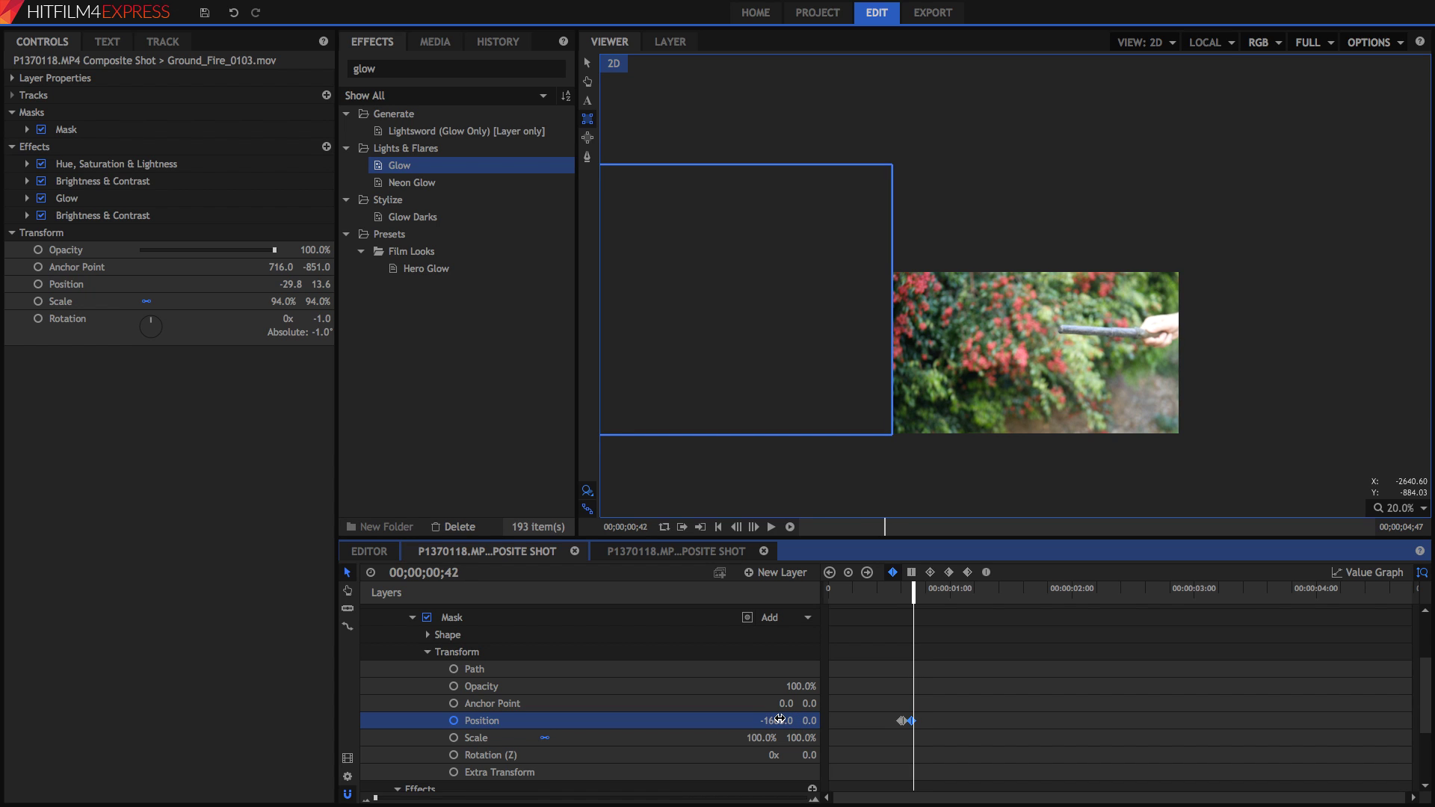
drag(779, 719, 756, 719)
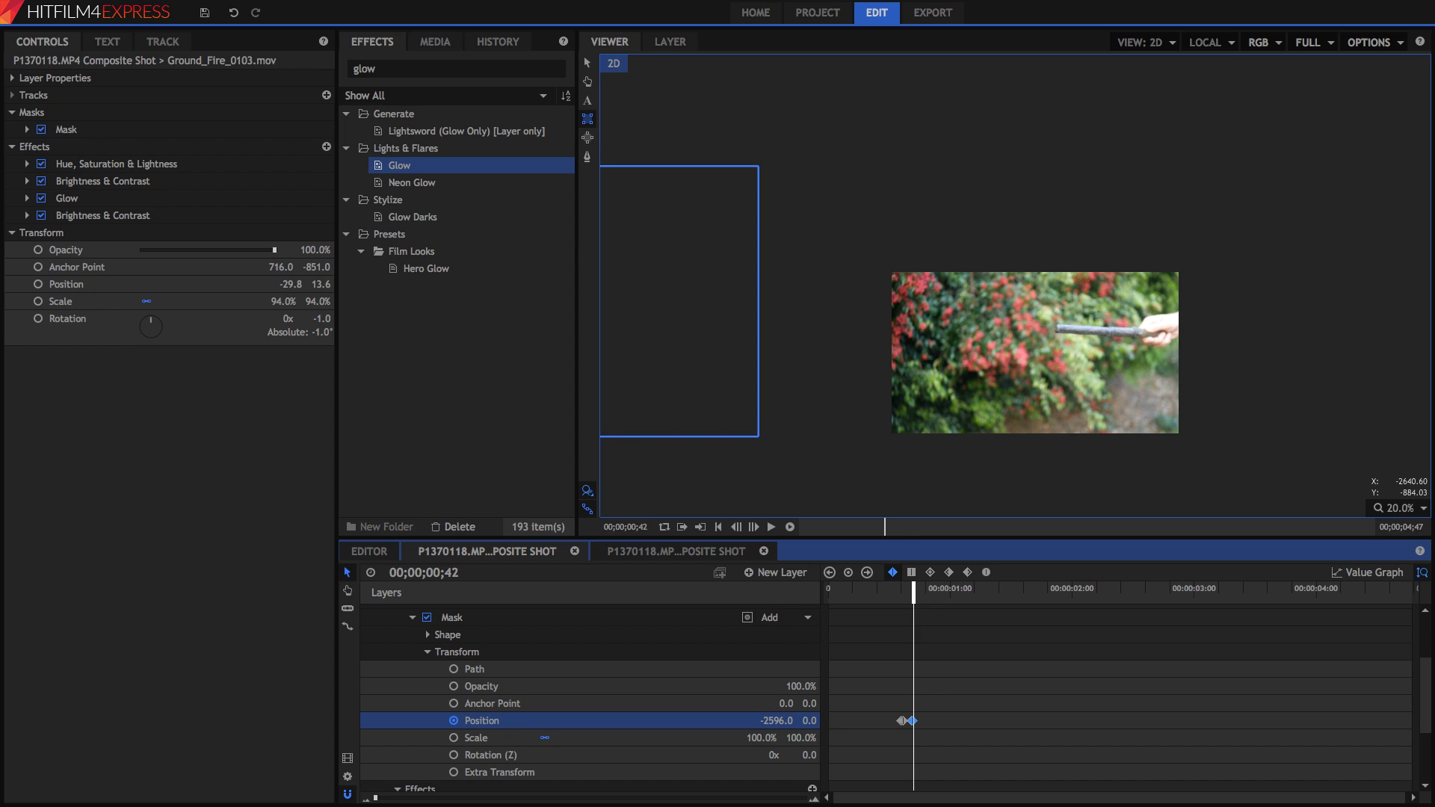
Fit the whole frame in the viewer and step through the mask wipe between 00;00;00;36 and 00;00;00;42
scroll(590, 695, up, 3)
click(901, 594)
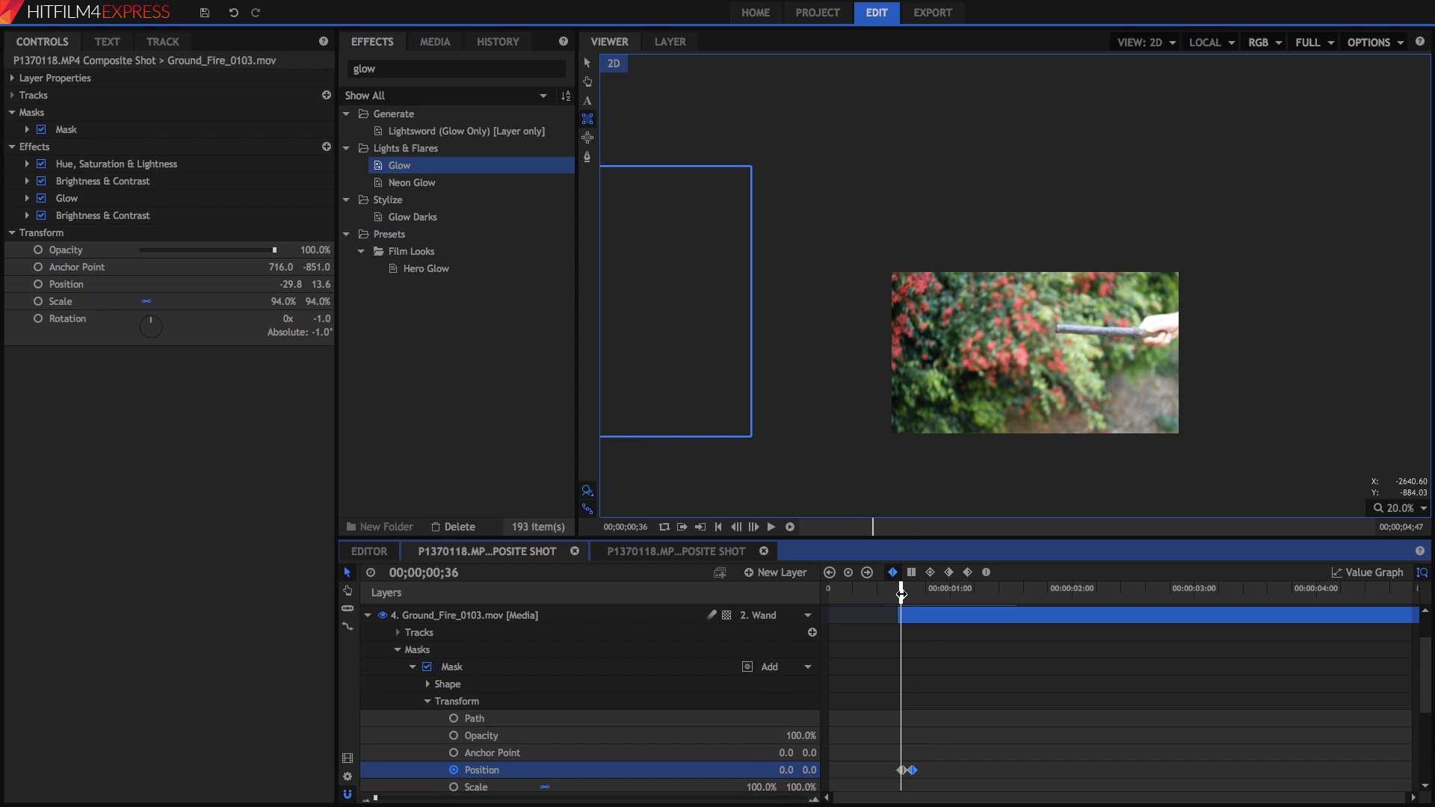
drag(901, 594, 903, 594)
click(1399, 508)
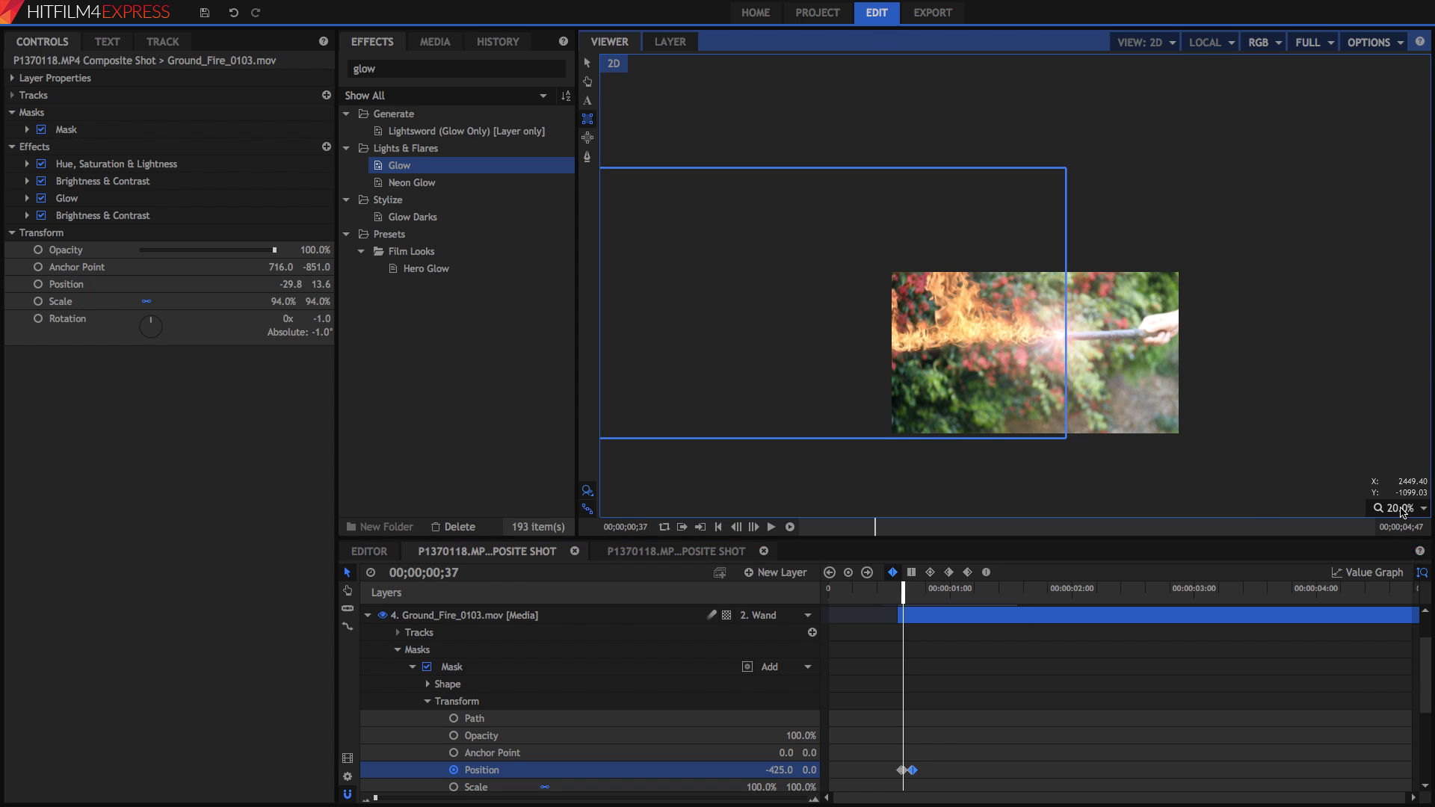
click(1401, 664)
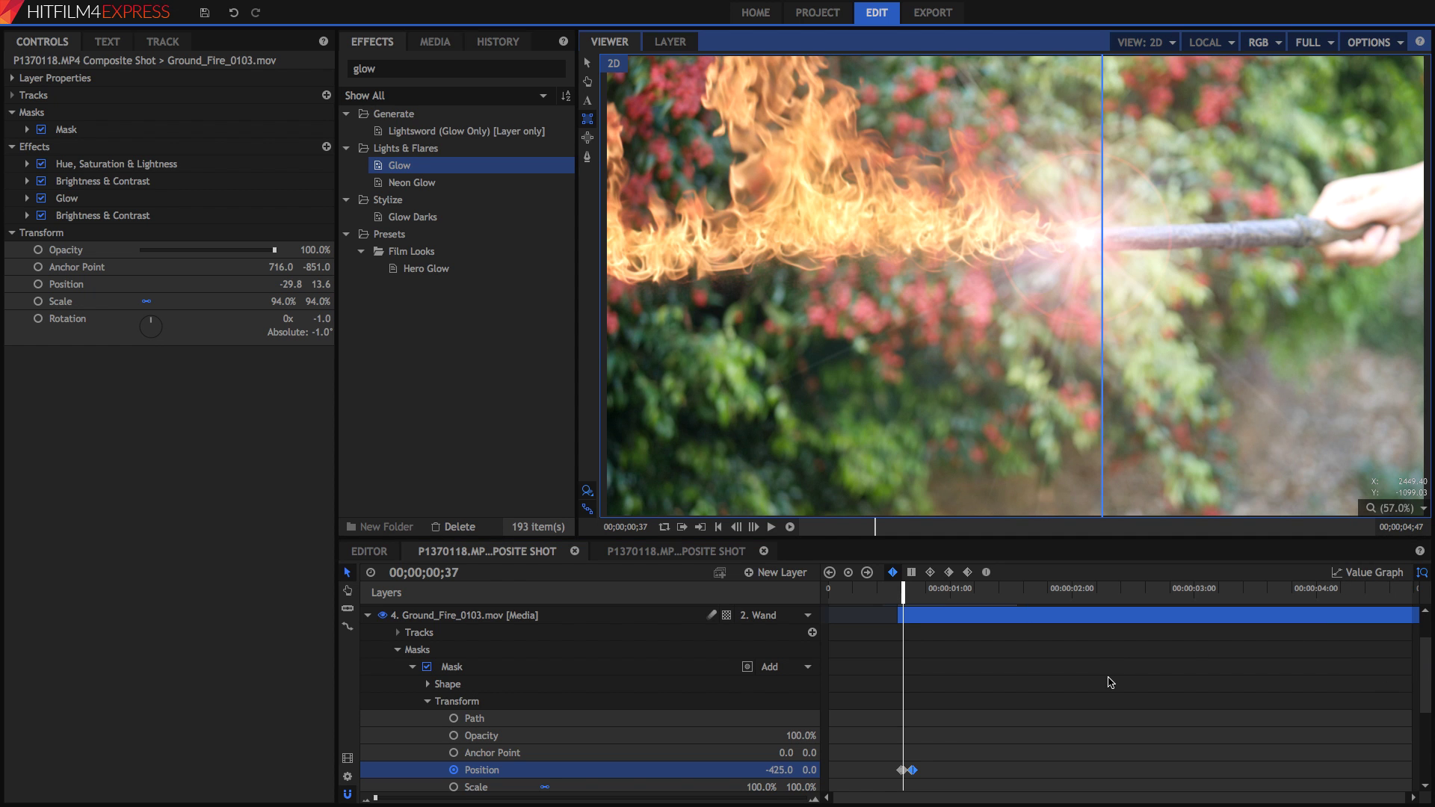
key(Right)
key(Right)
key(Right)
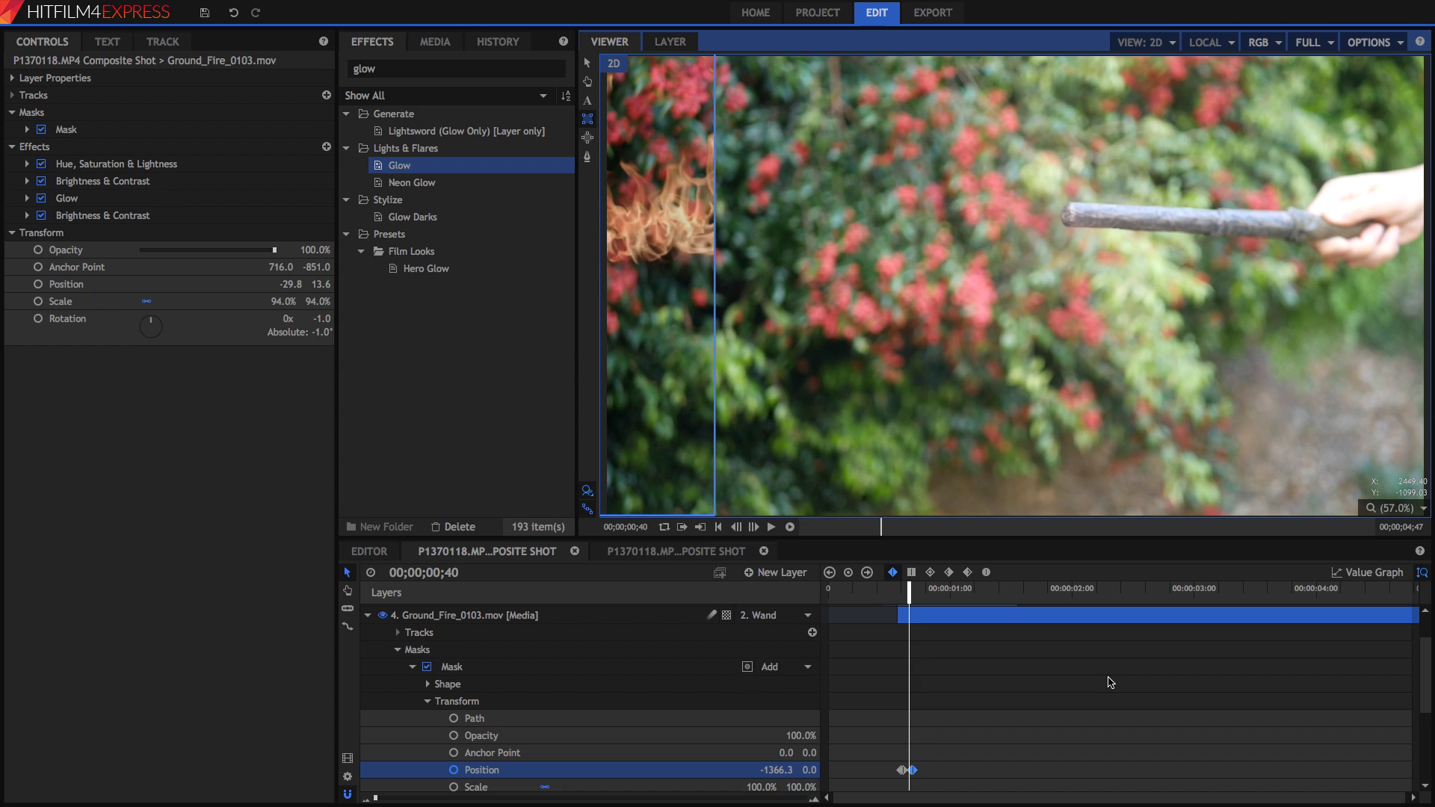
key(Right)
key(Right)
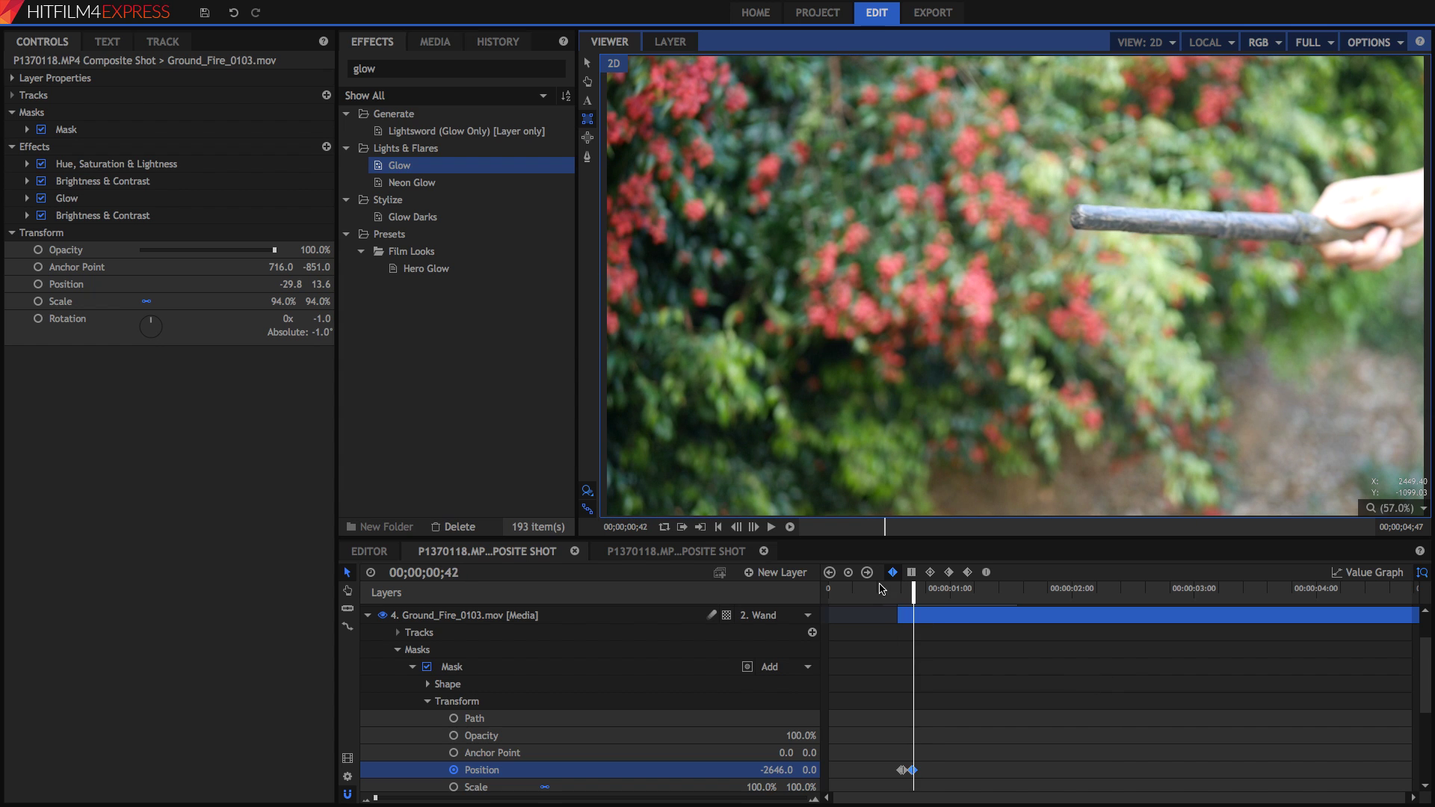
key(Left)
key(Left)
key(Left)
key(Left)
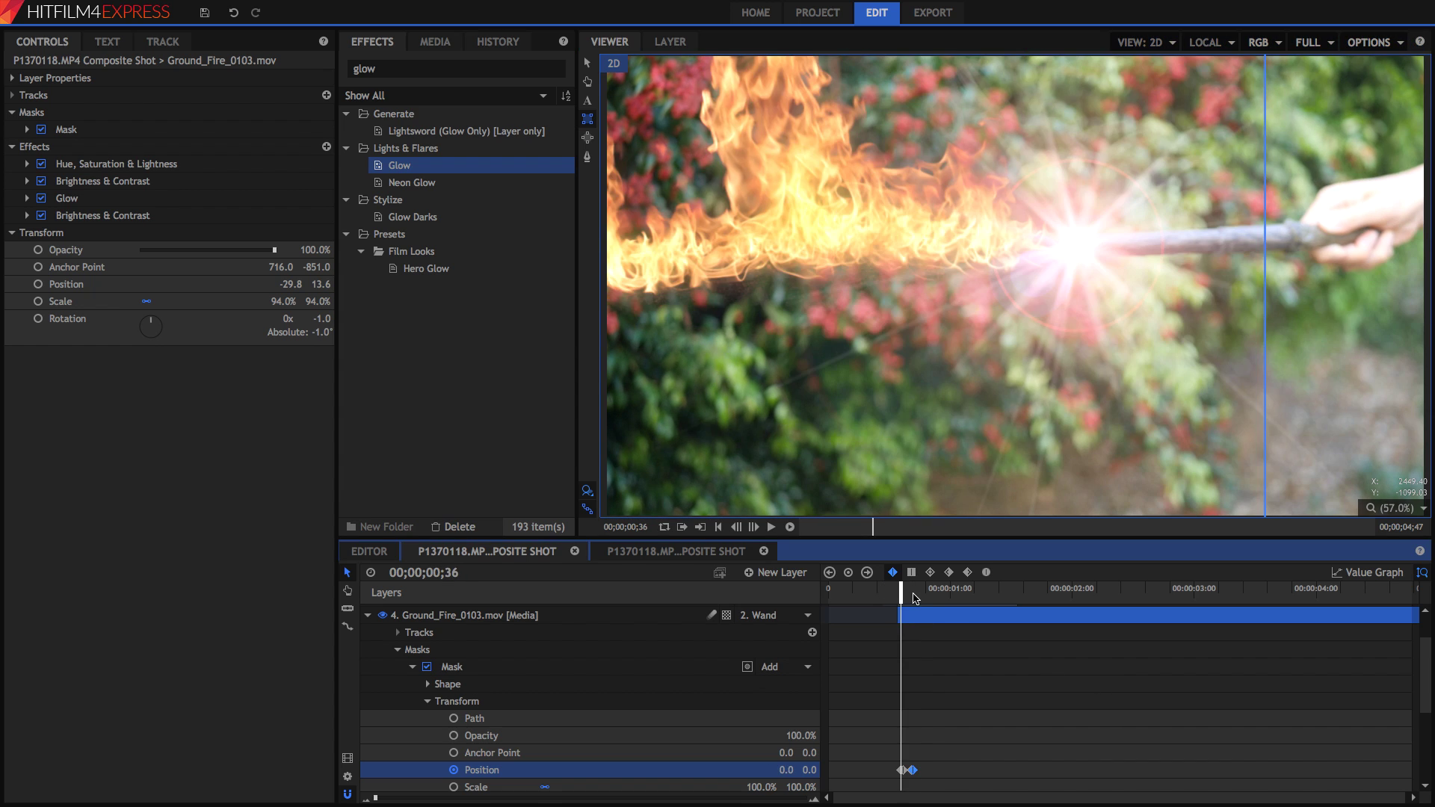
Set the ground fire mask's Feather Strength to 380.0px at 00;00;00;39
key(Right)
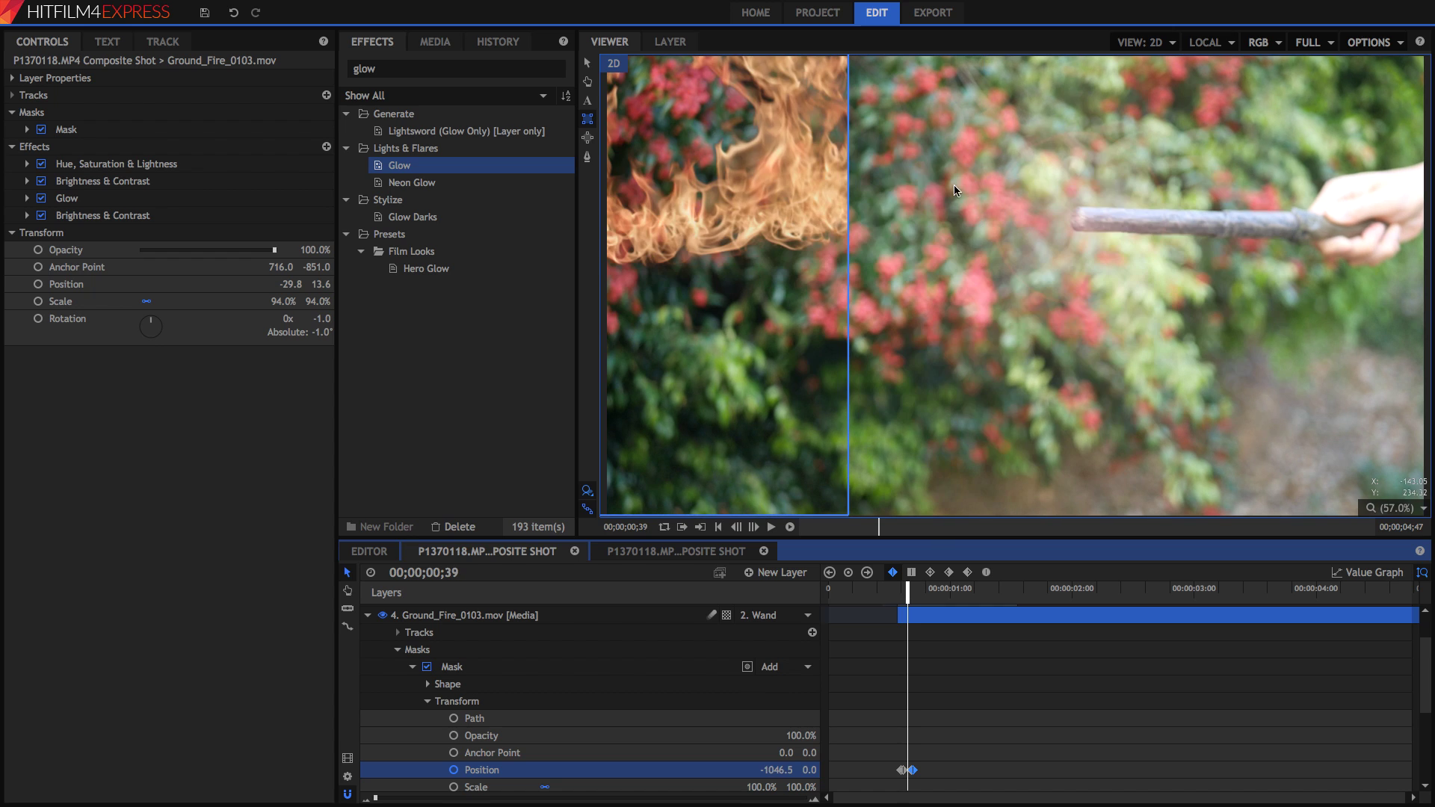
click(27, 130)
click(207, 182)
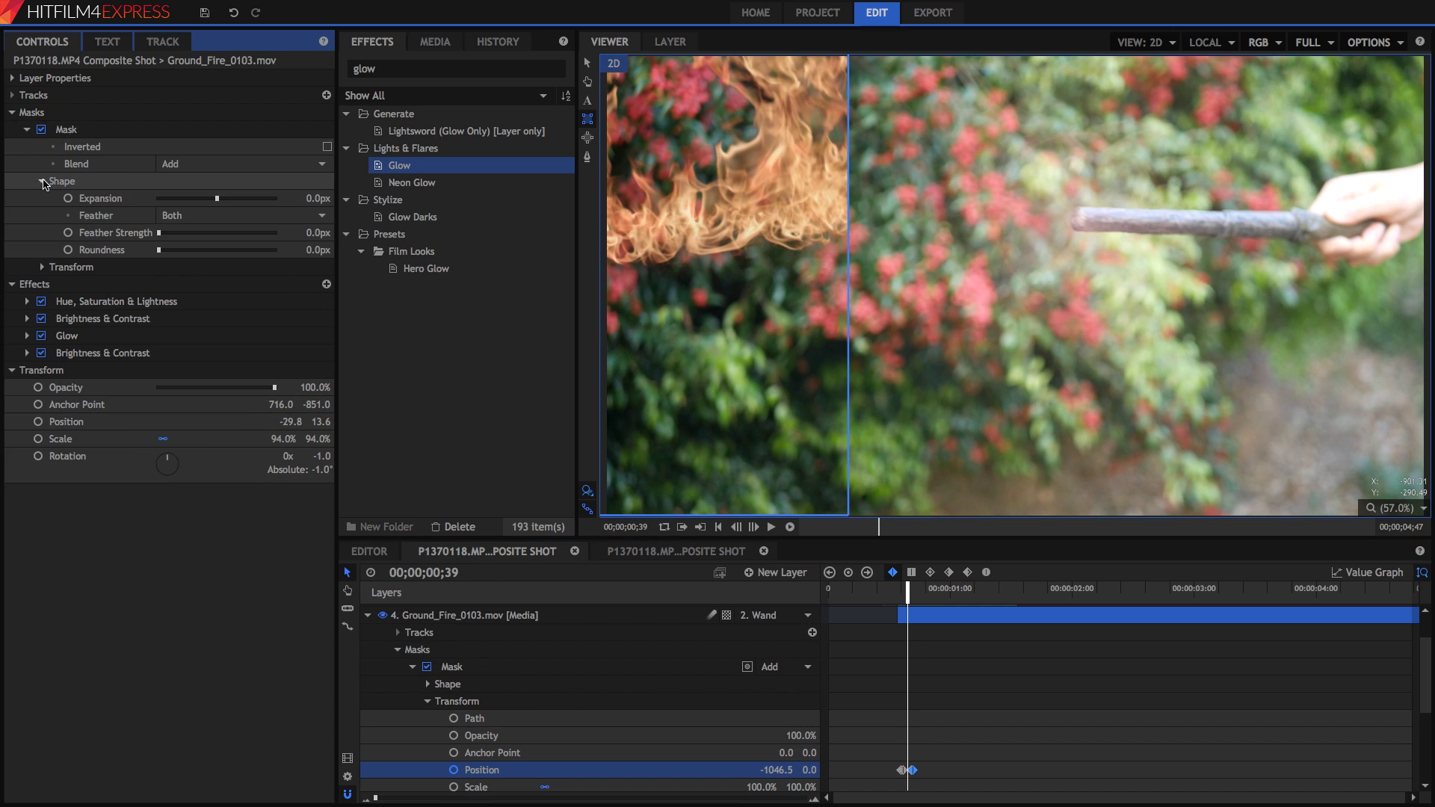
drag(172, 234, 183, 233)
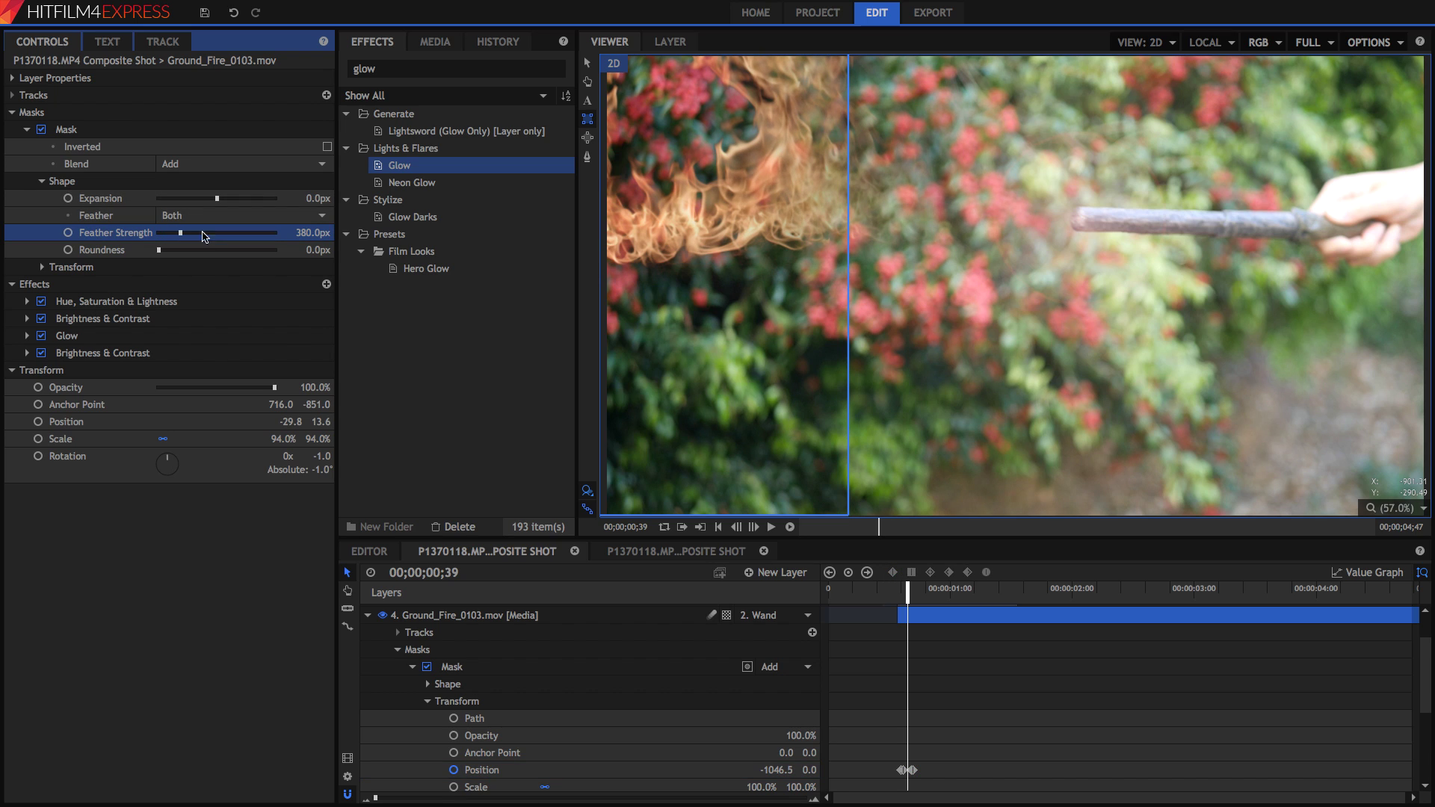
Step through the feathered mask wipe between 00;00;00;36 and 00;00;00;40, and return near the start at 00;00;00;04
key(Left)
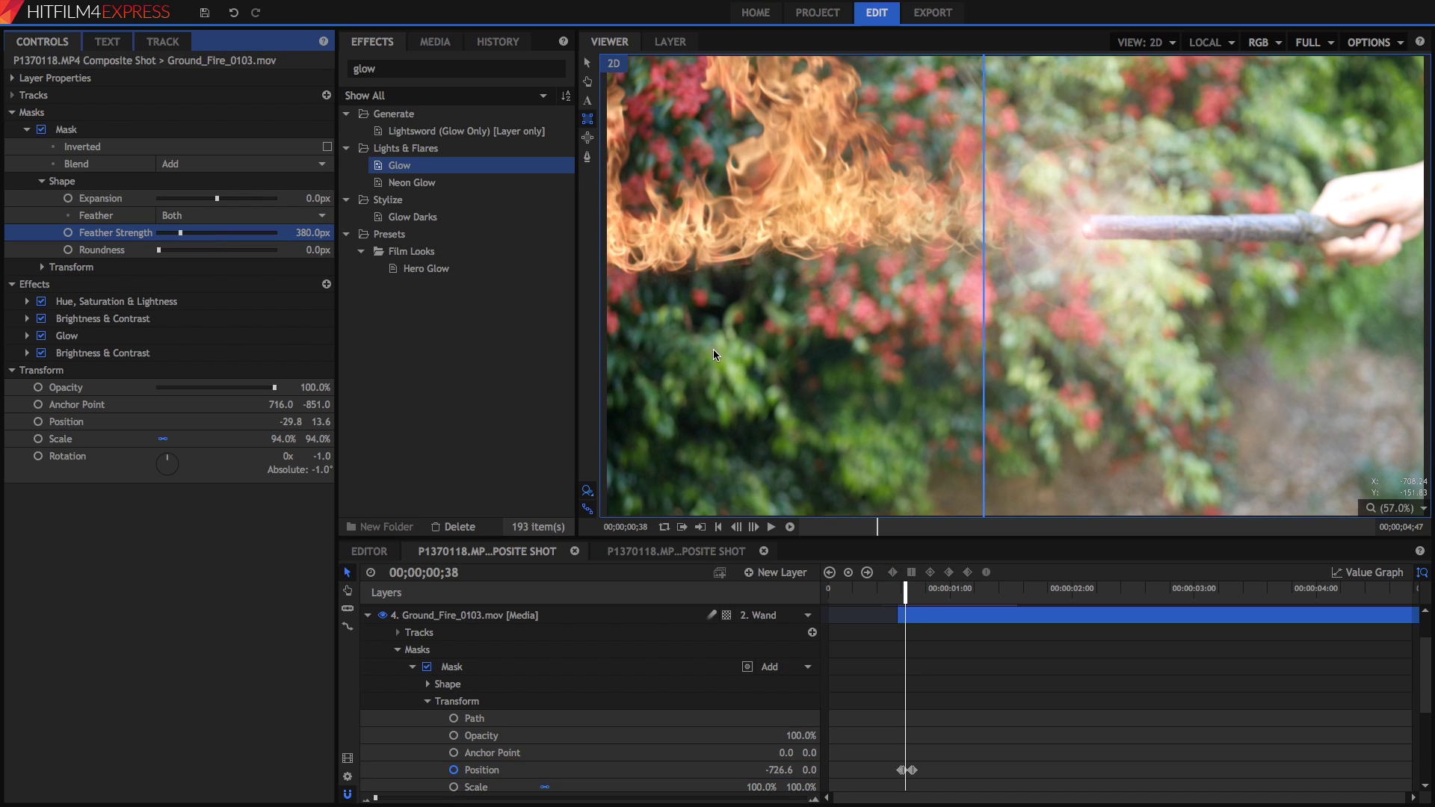
key(Right)
key(Left)
key(Left)
key(Left)
key(Right)
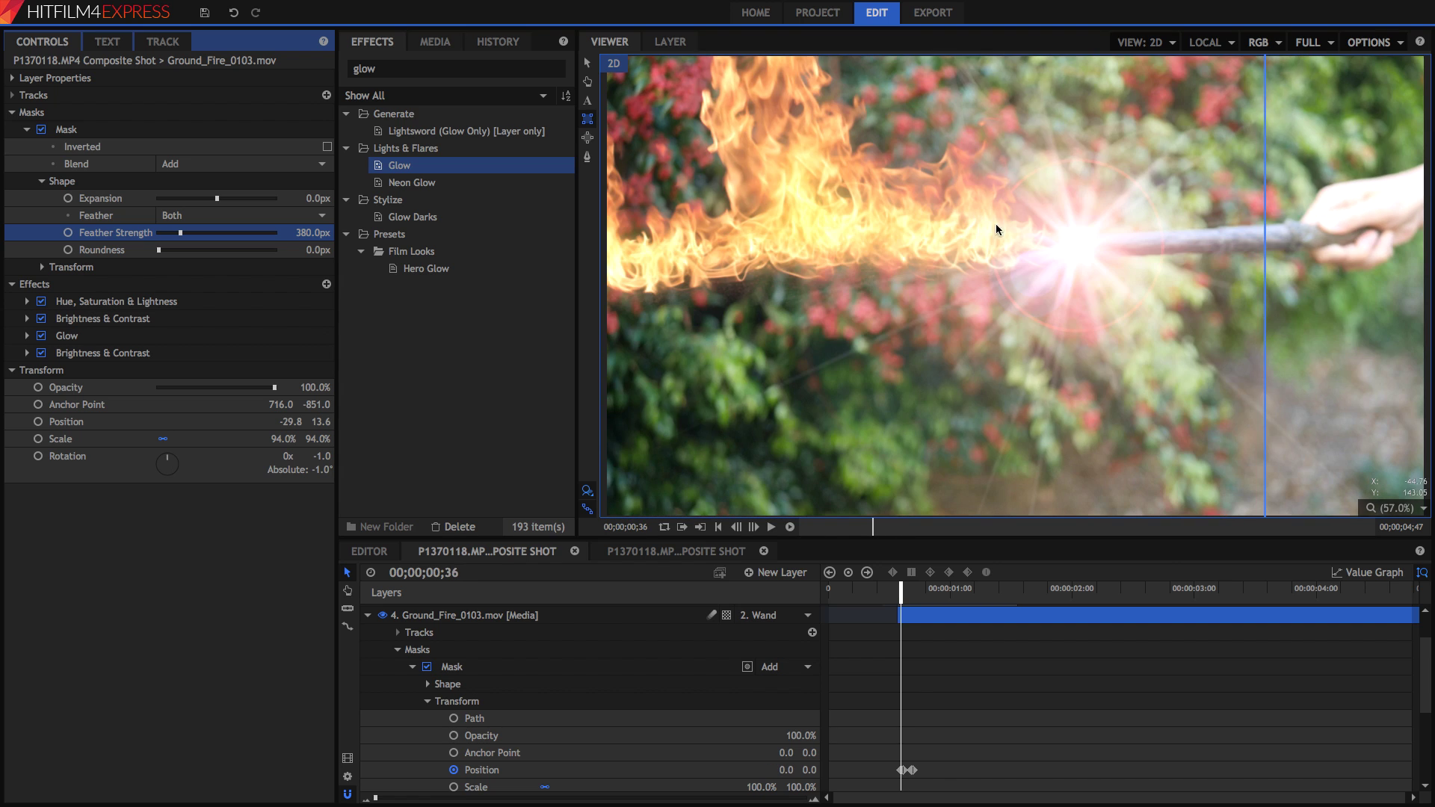
key(Left)
key(Right)
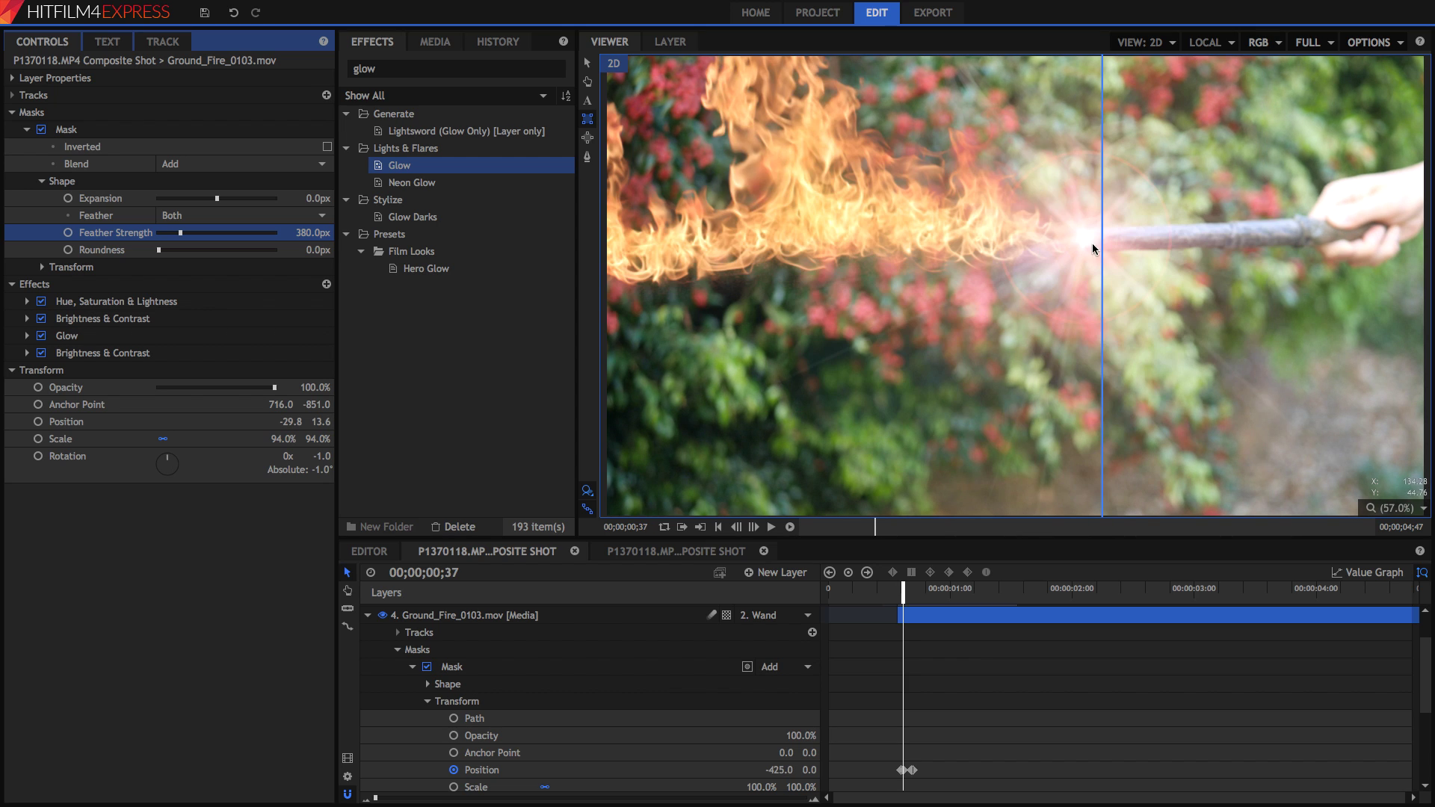
key(Right)
key(Right)
key(Right)
key(Right)
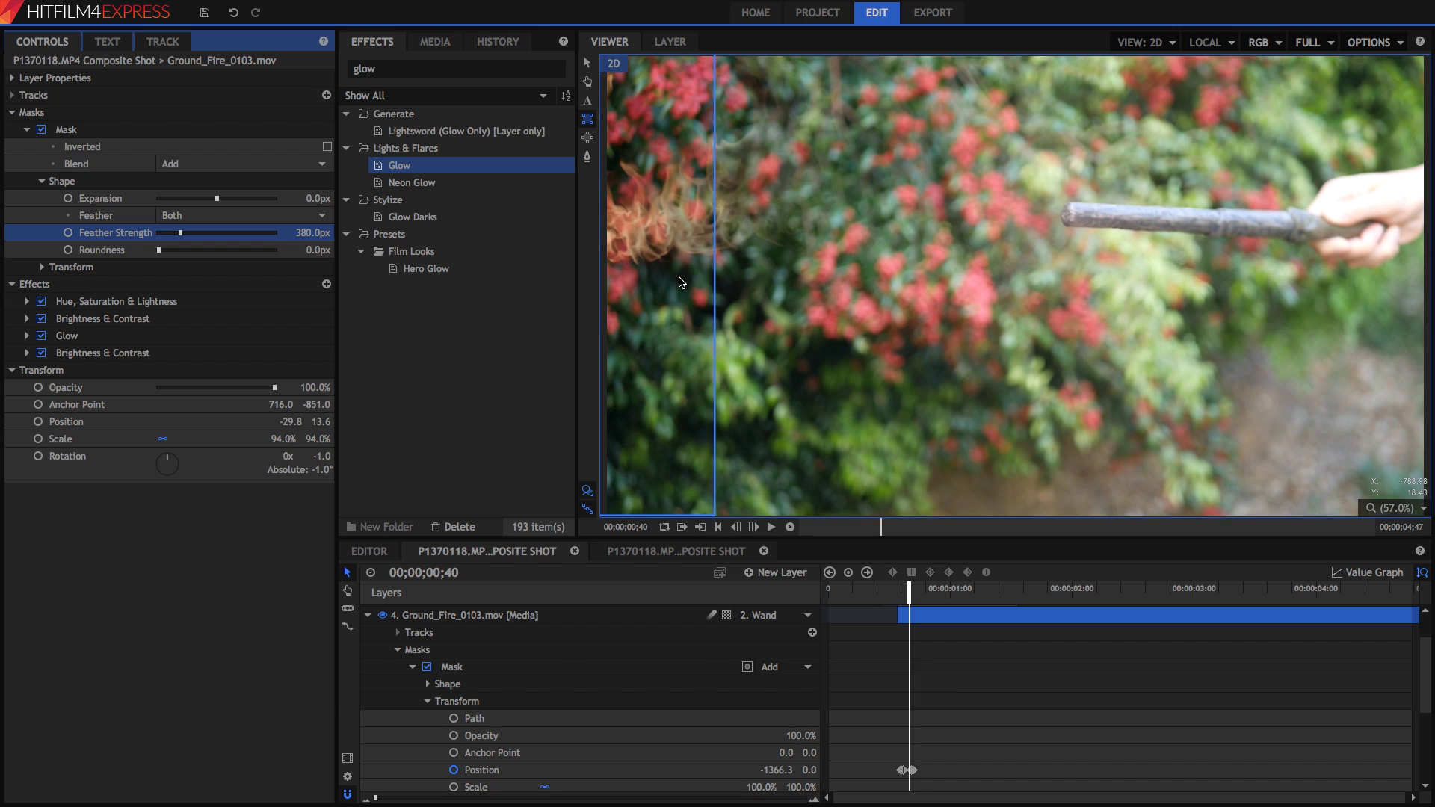
click(809, 526)
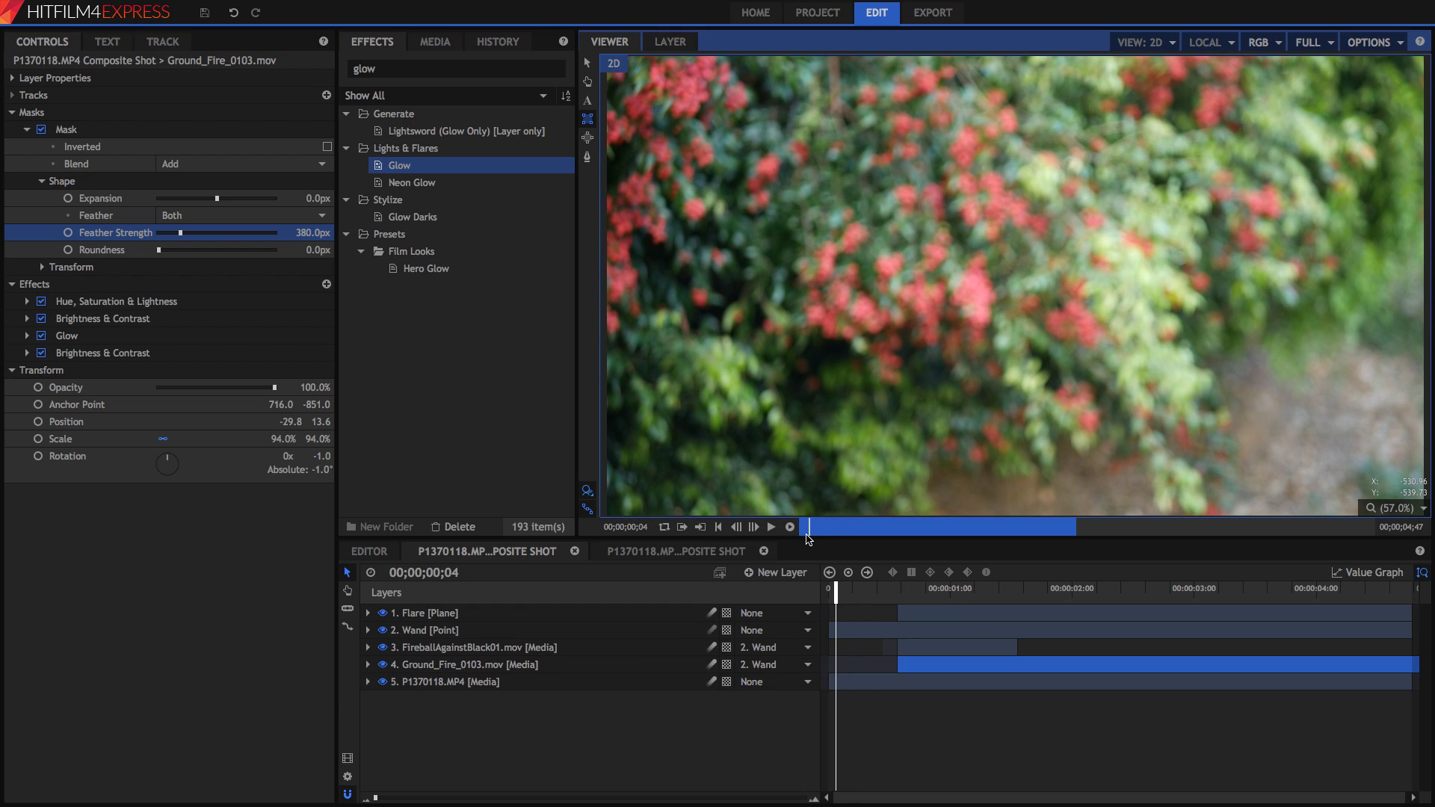
Render a RAM preview of the composite shot from 00;00;00;00, then play and scrub through the fire spell
drag(808, 537, 878, 529)
click(957, 647)
drag(905, 588, 822, 590)
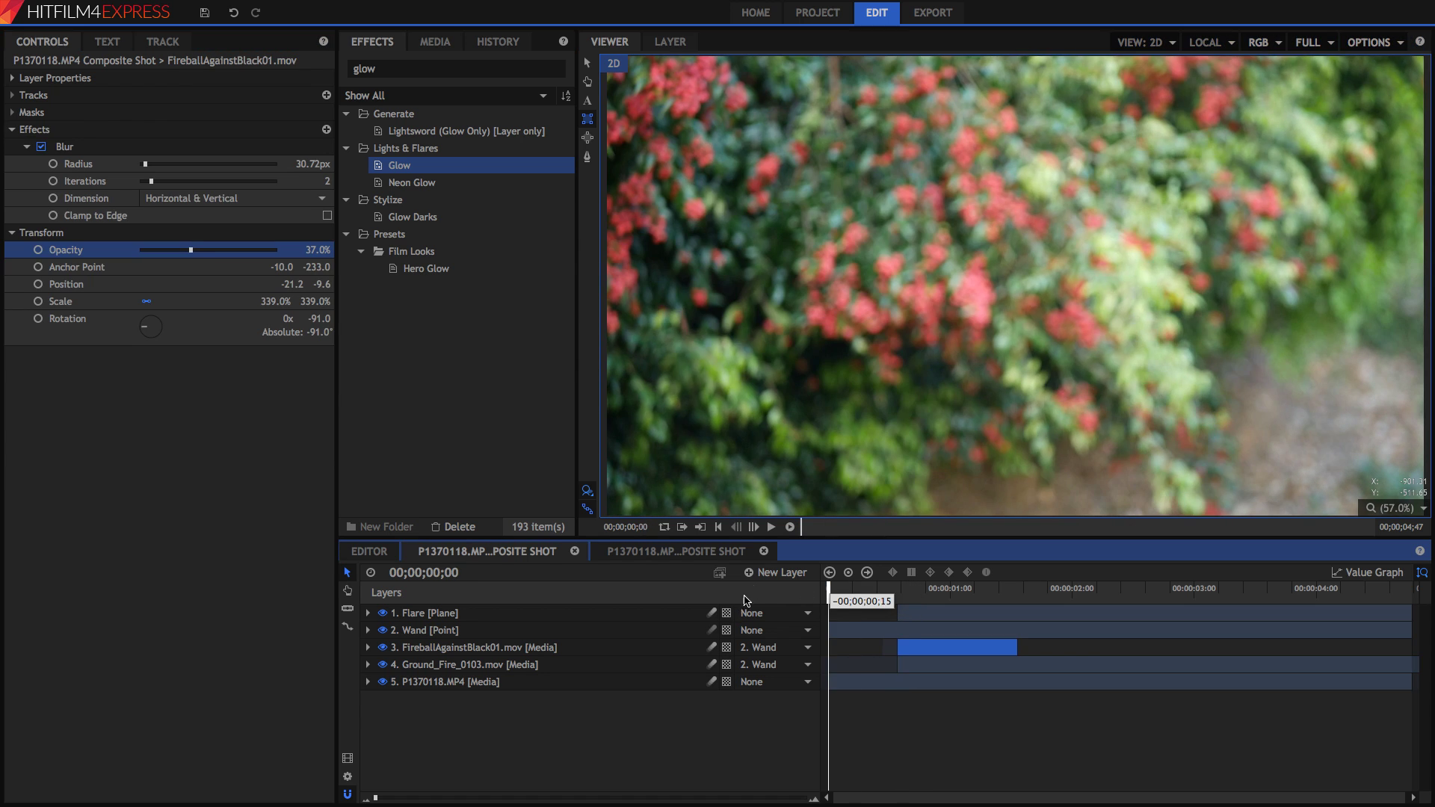
click(790, 529)
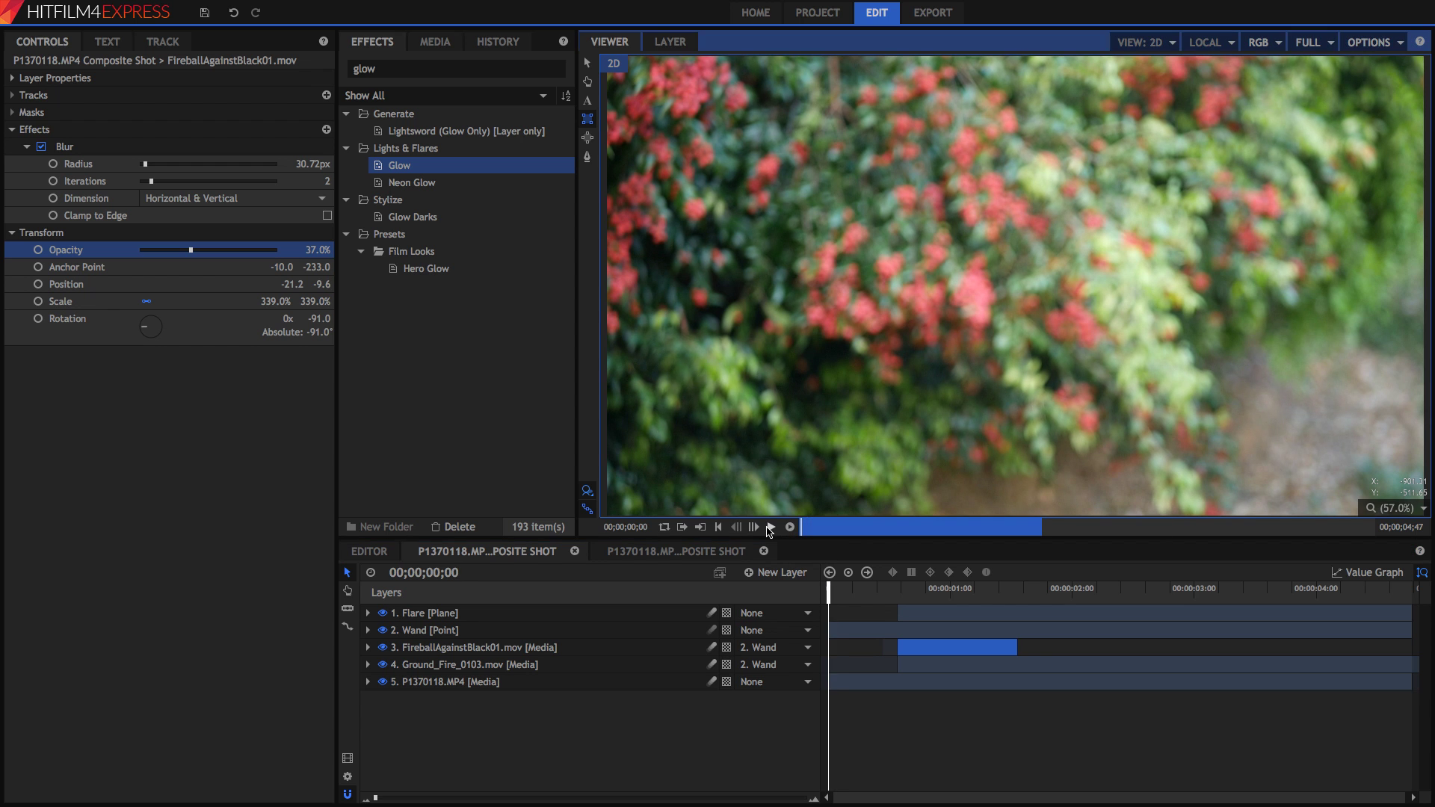
click(770, 528)
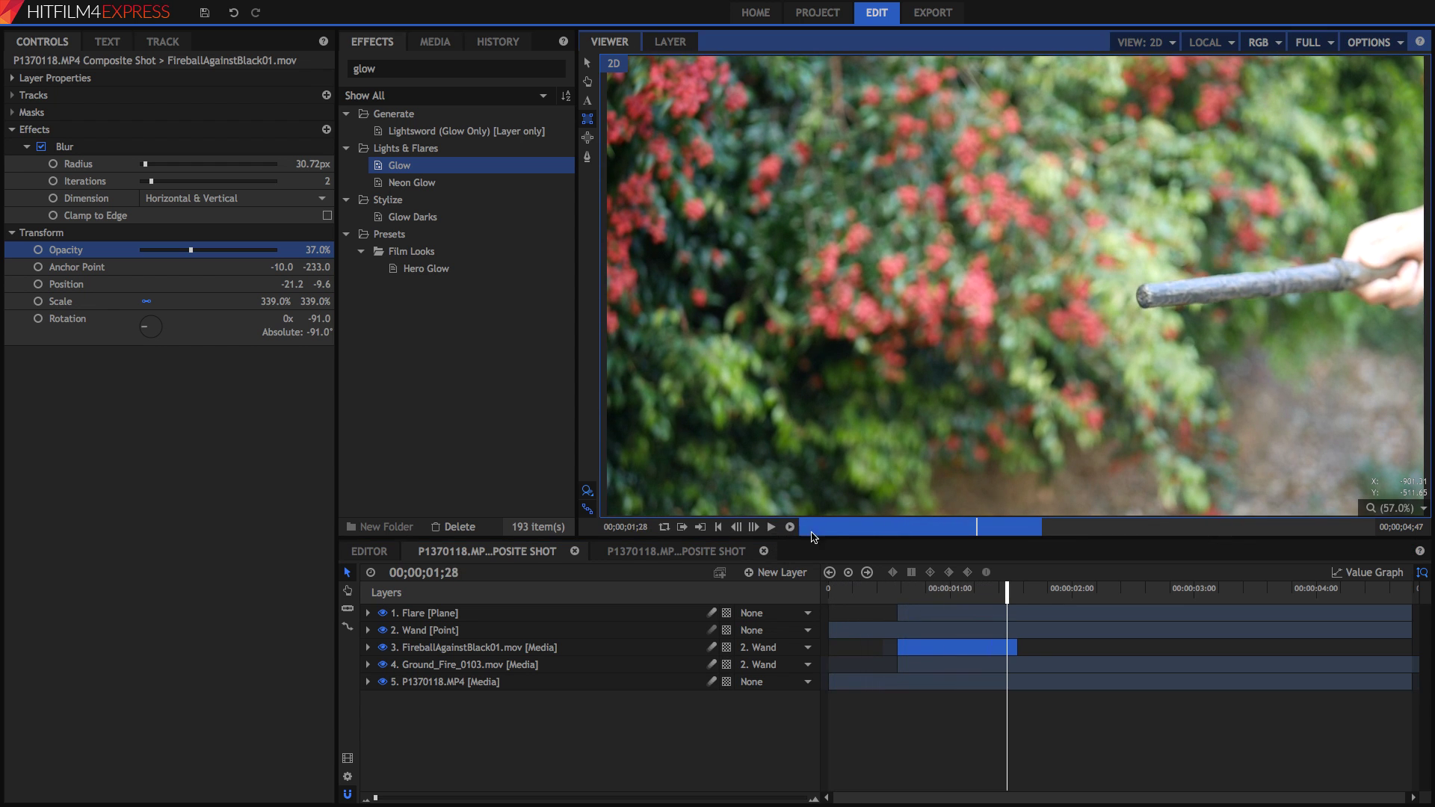
click(771, 528)
click(770, 527)
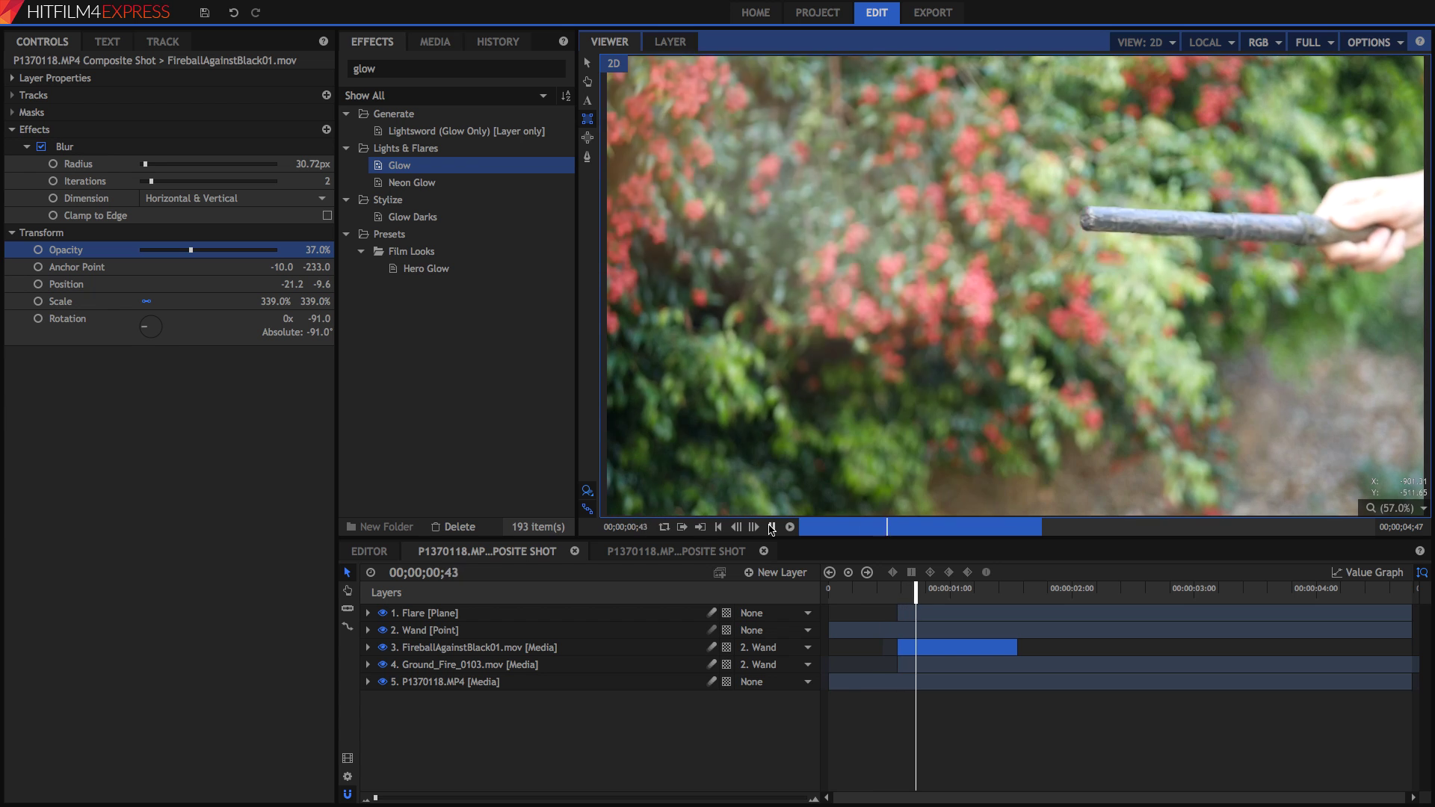
click(822, 529)
drag(823, 529, 867, 523)
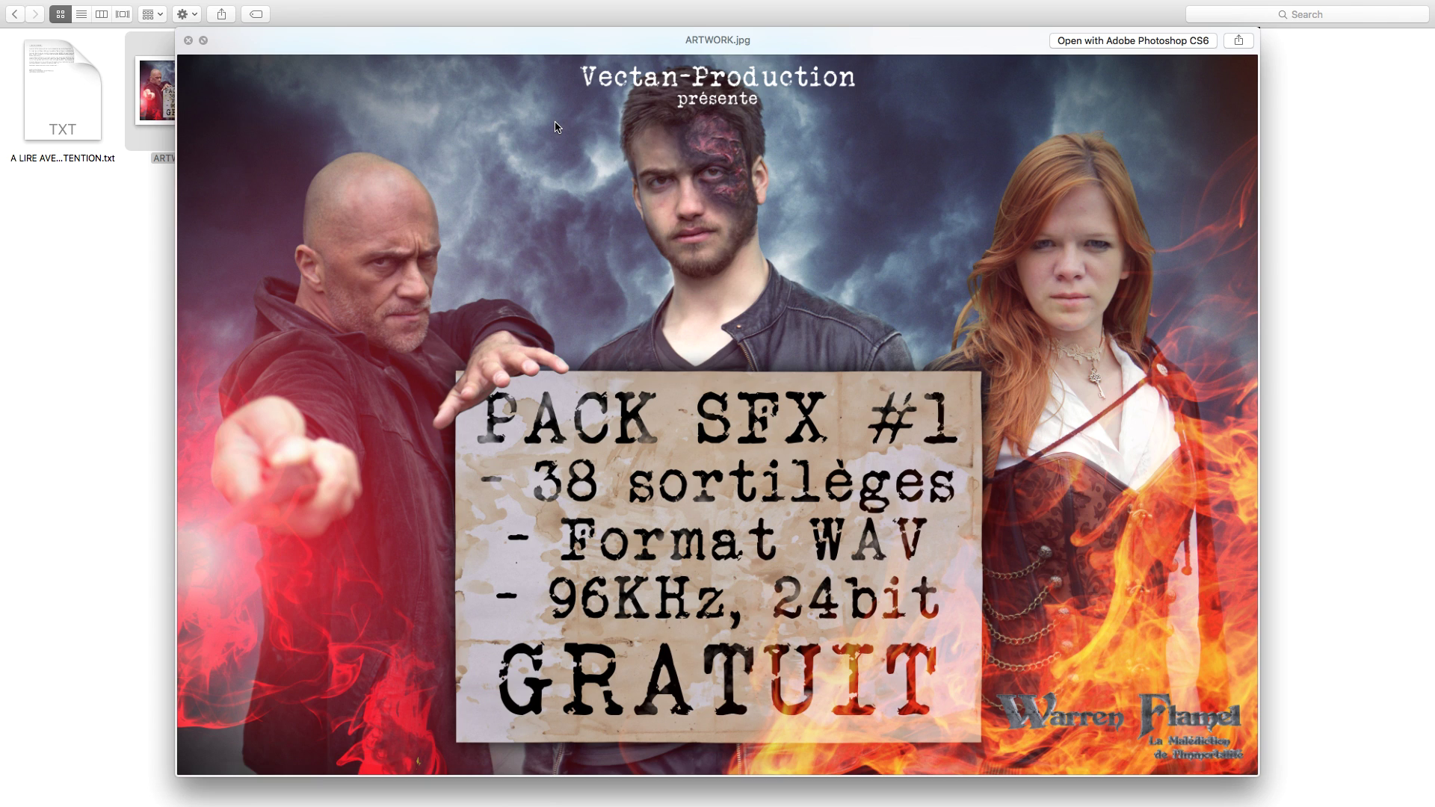
In Finder, close the ARTWORK.jpg preview, open the sound pack's Sortiläges folder and select Incendio 2.wav
key(space)
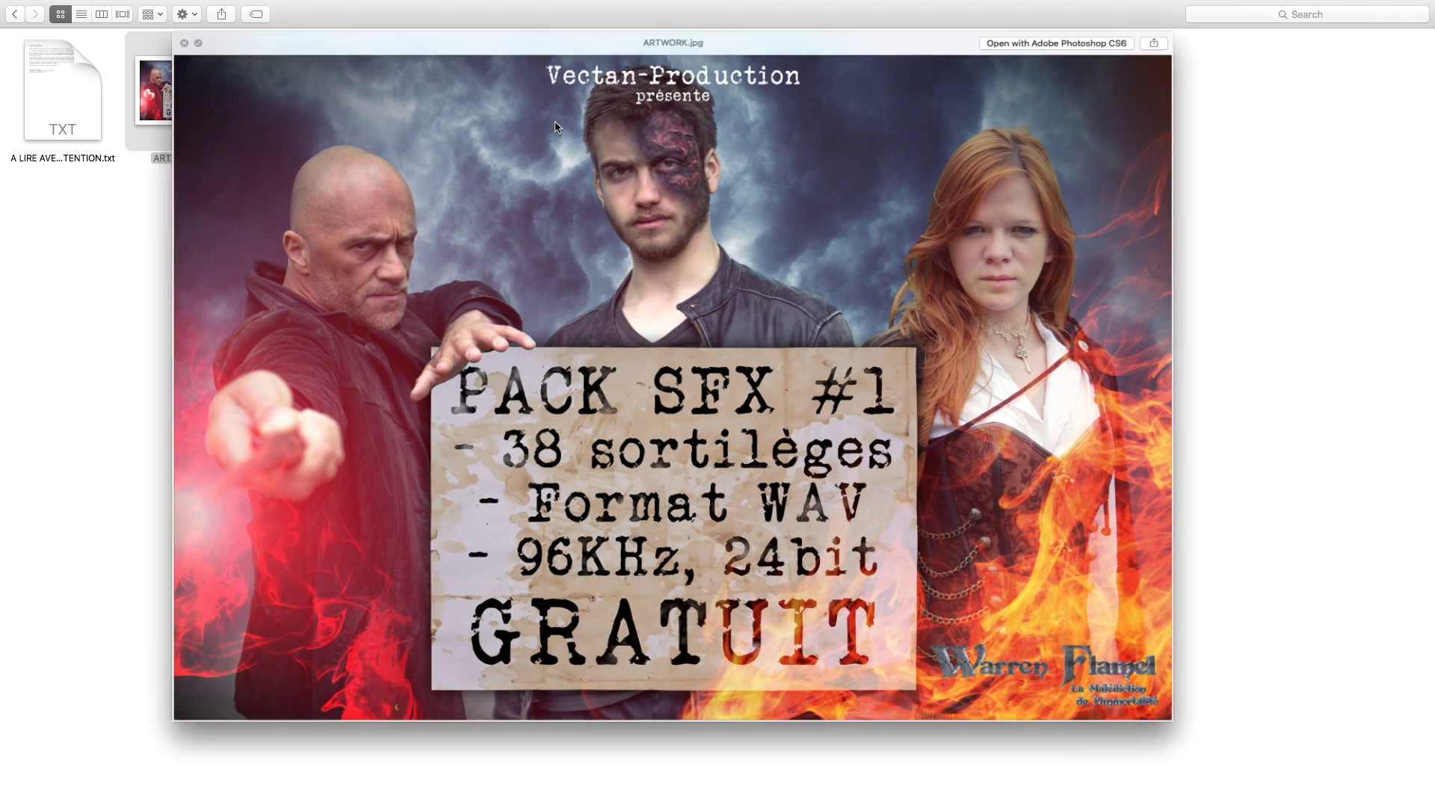
key(Right)
key(Right)
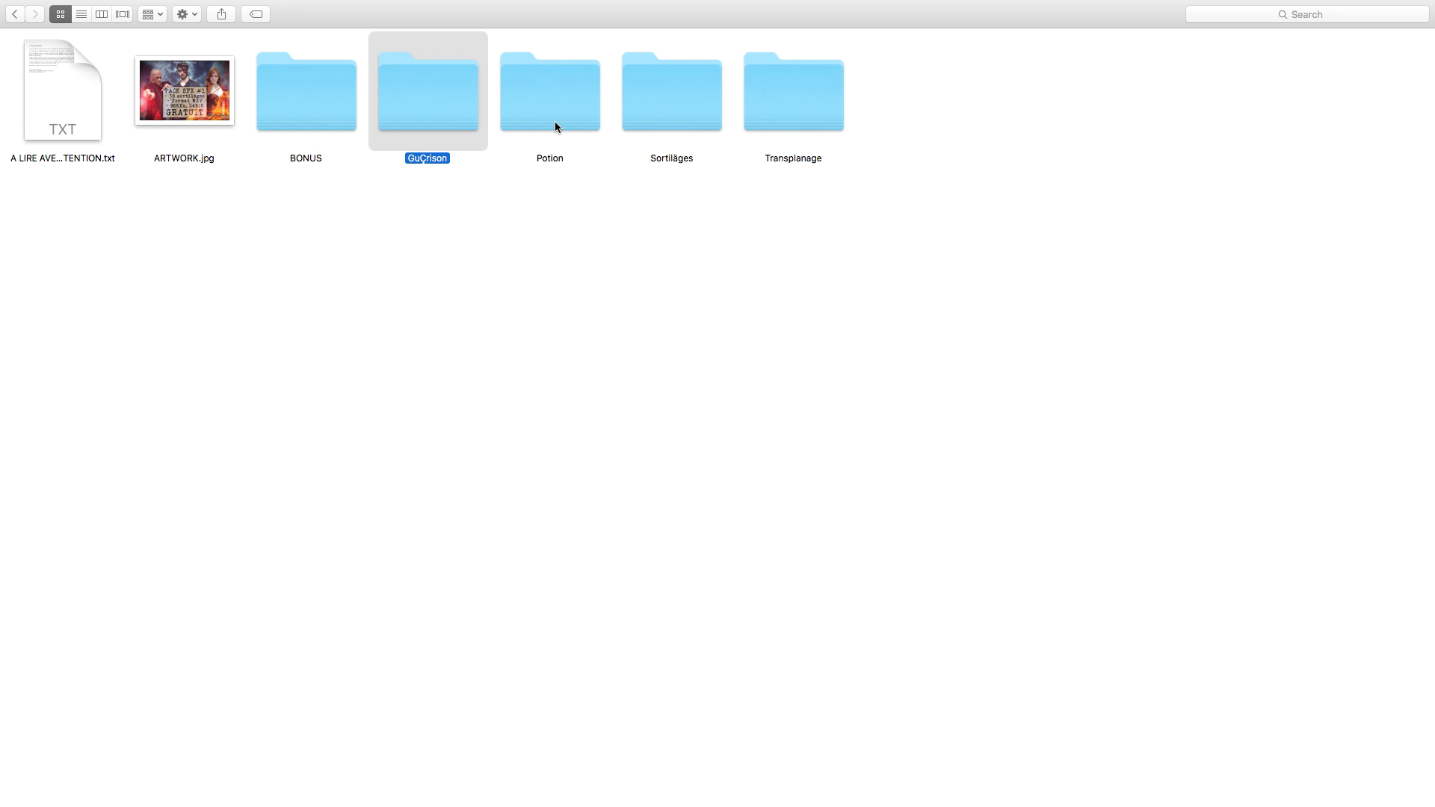
key(Right)
key(Right)
key(super+Down)
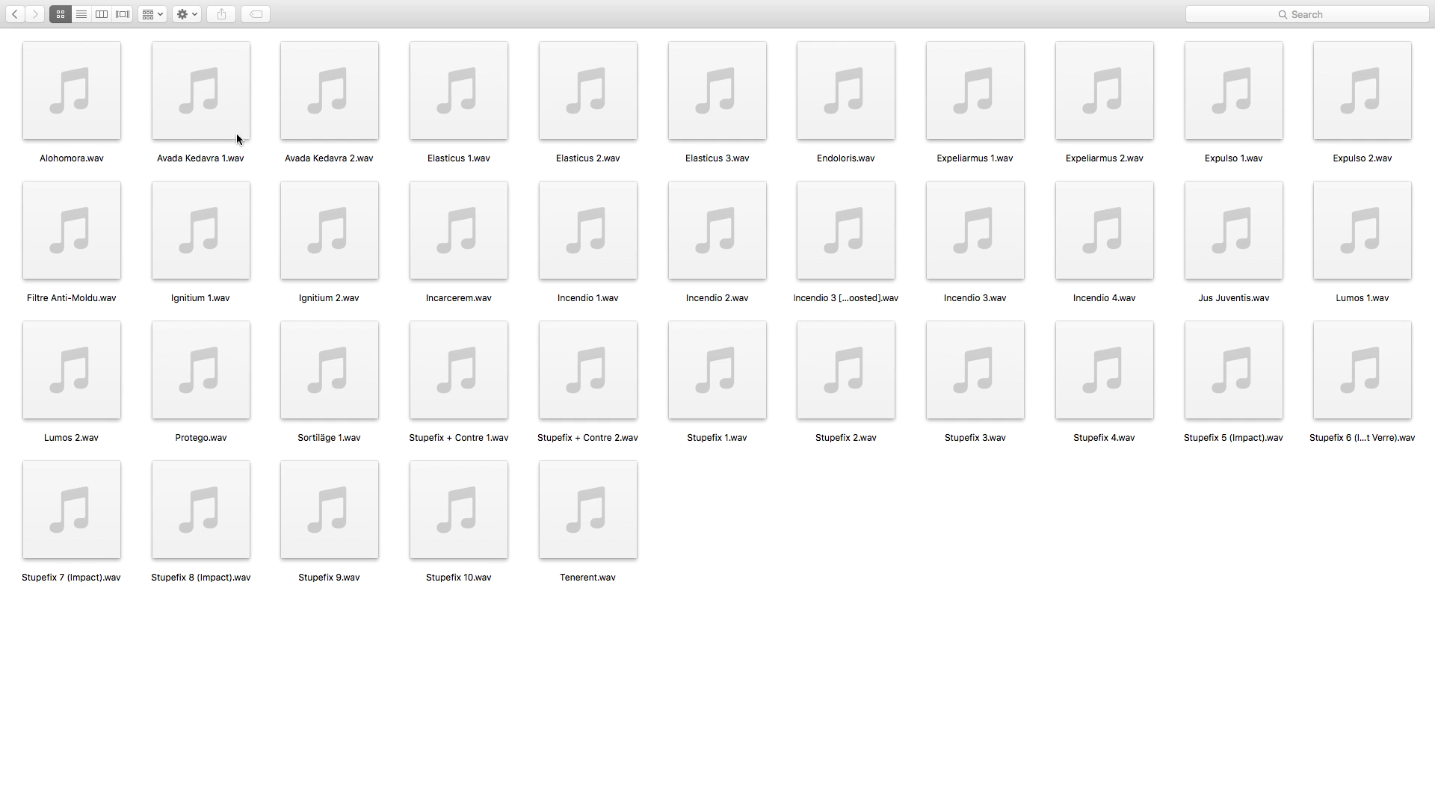
click(237, 134)
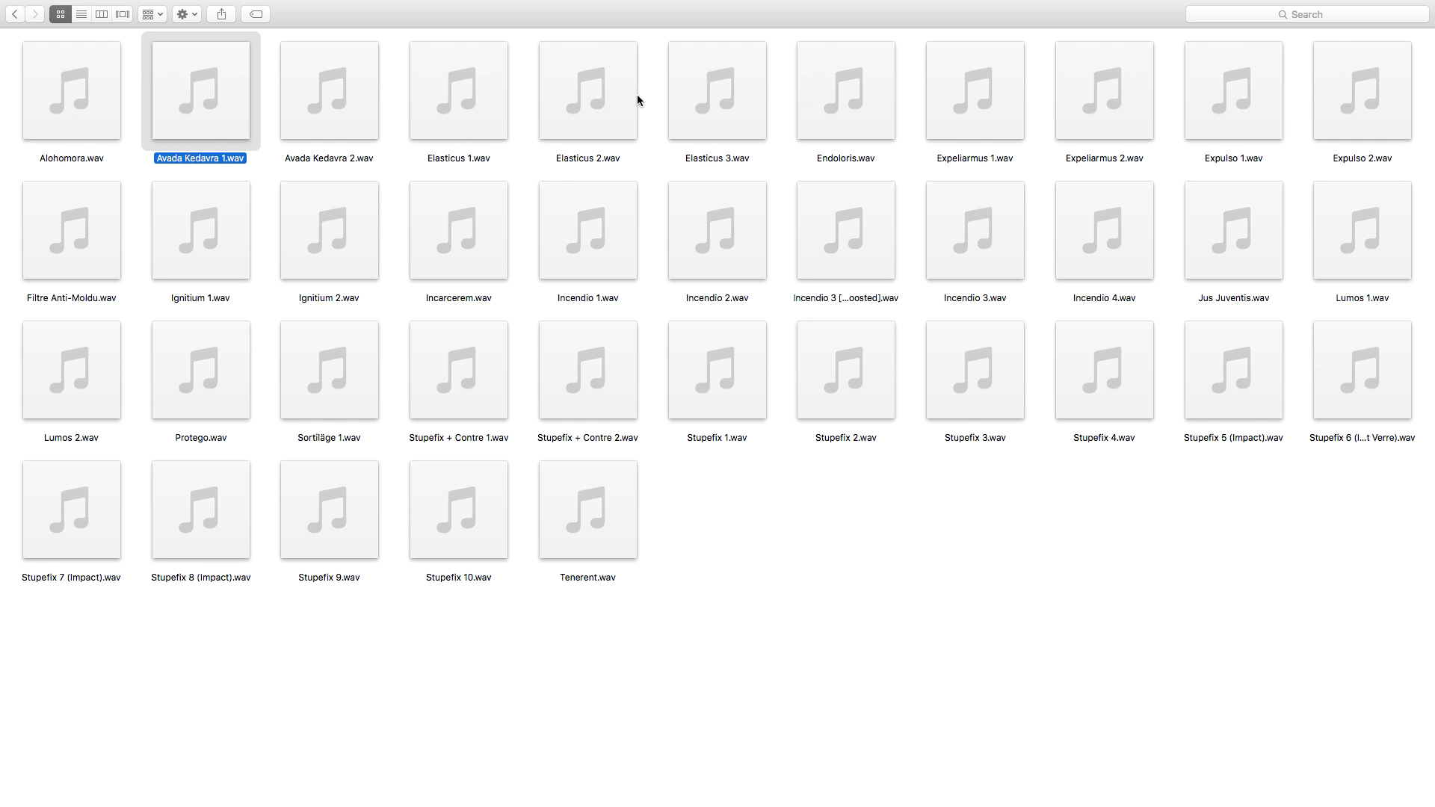
click(754, 255)
mouse_move(809, 267)
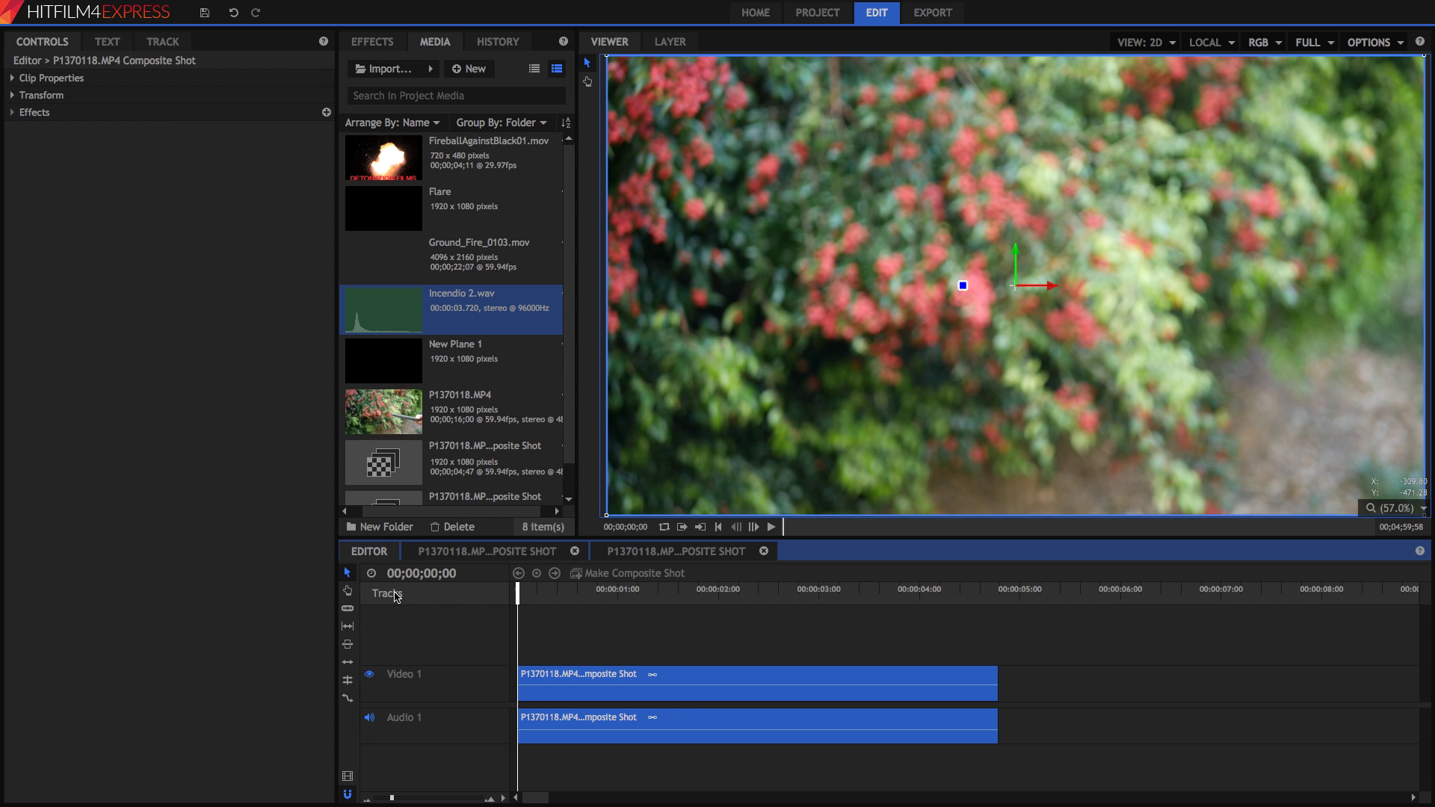
Place the Incendio 2.wav sound on a new audio track beneath the composite shot, starting at 00;00;00;00
click(629, 757)
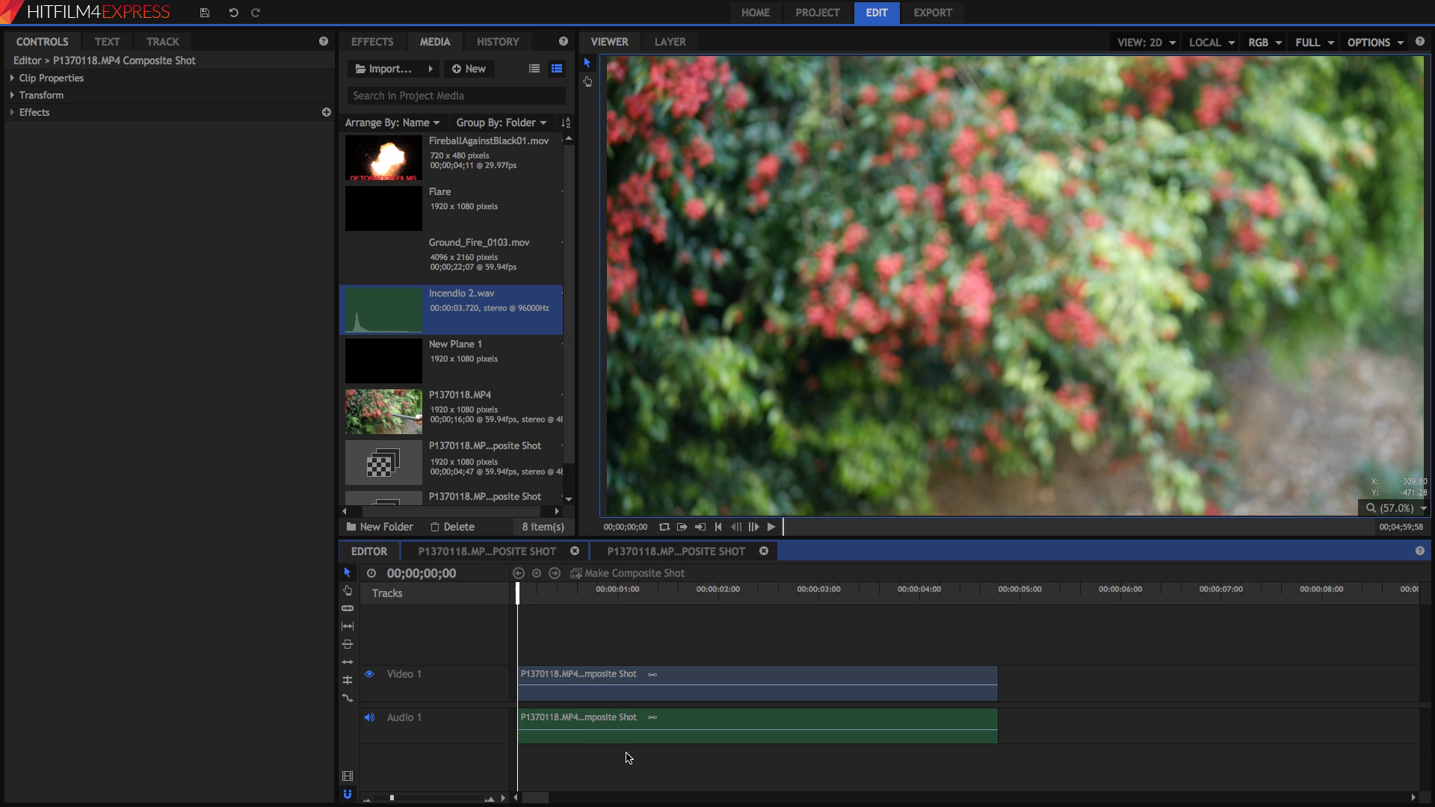
drag(535, 321, 523, 770)
Step through the spell frame by frame from 00;00;00;31 to 00;00;00;42 to check its timing against the Incendio sound's waveform
click(569, 594)
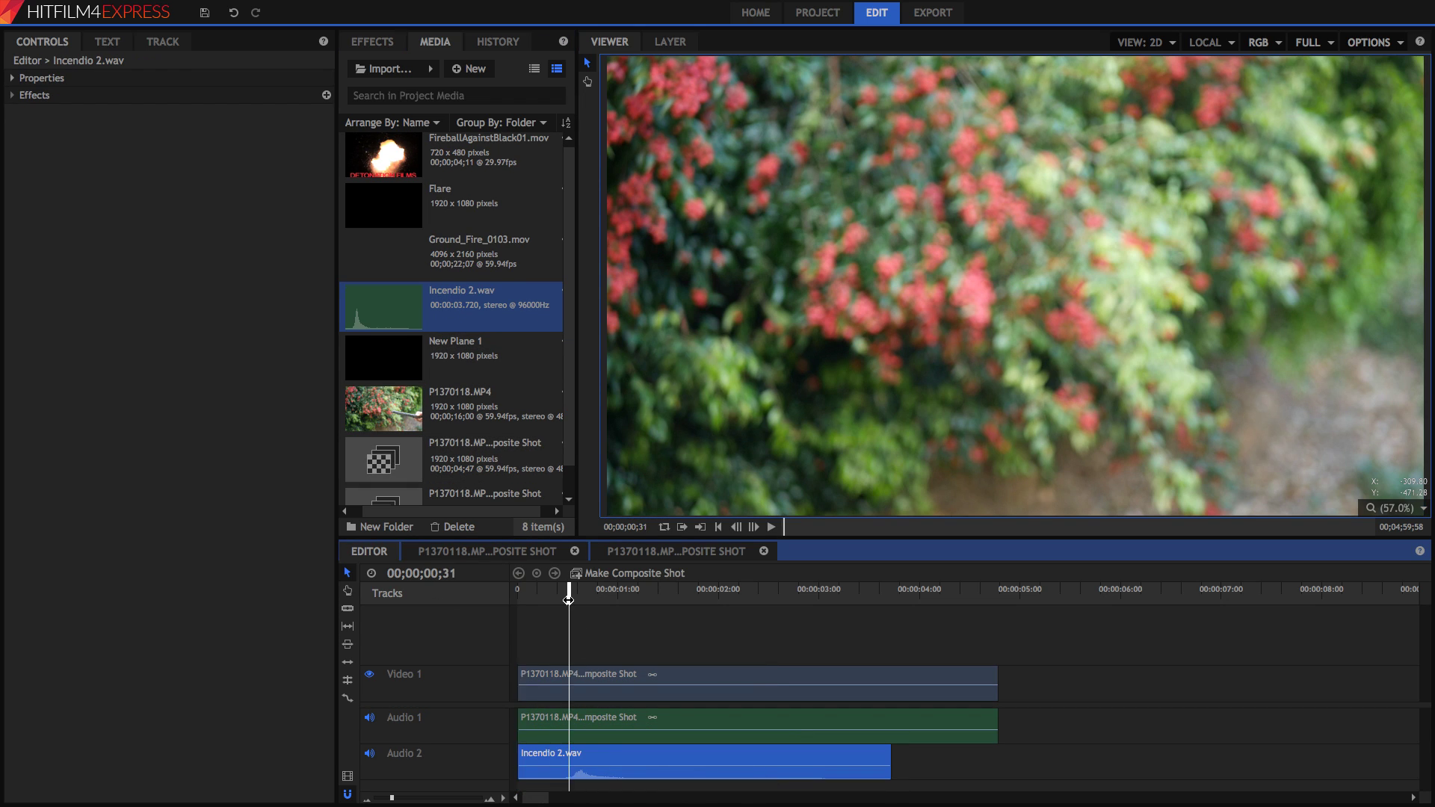
key(Right)
key(Right)
key(Right)
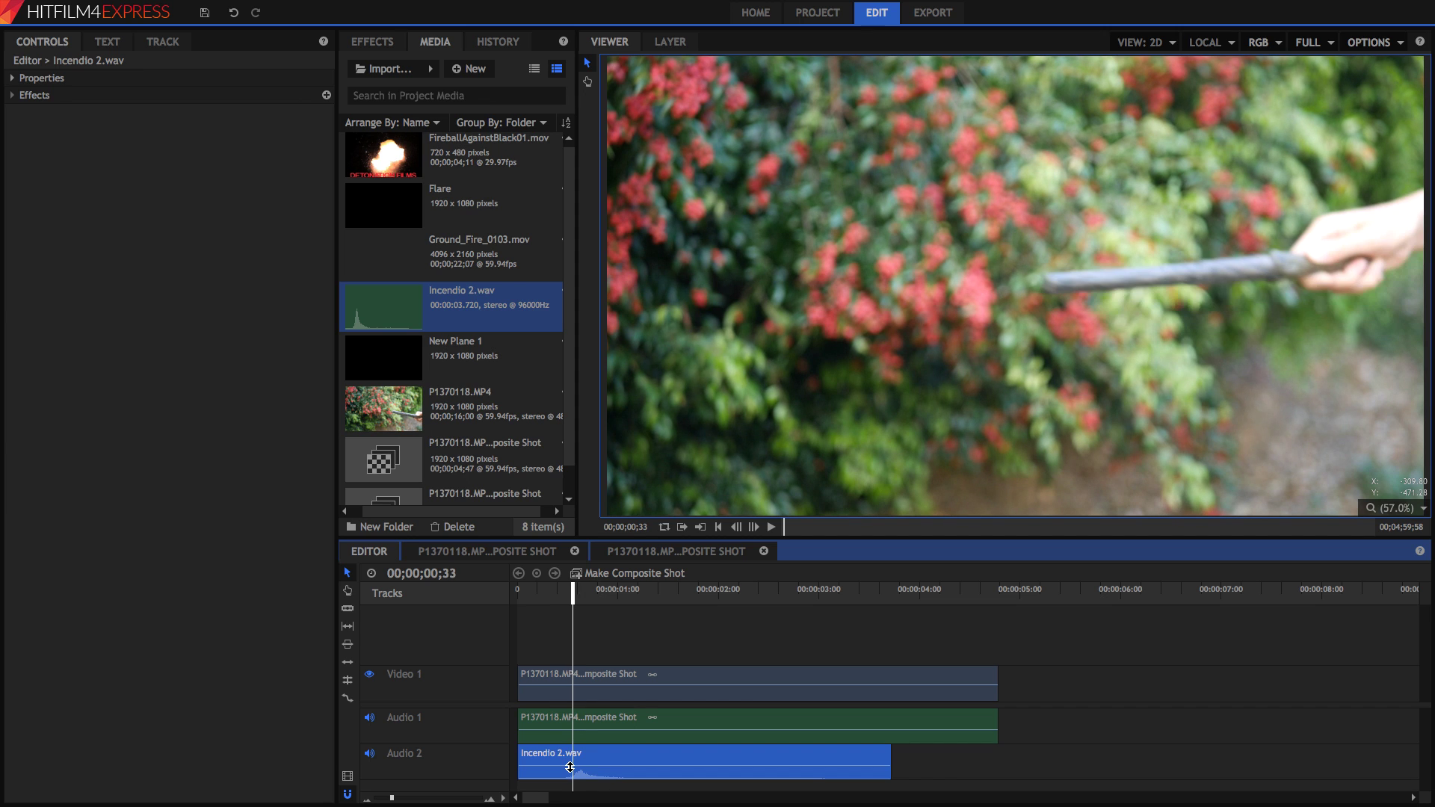
key(Right)
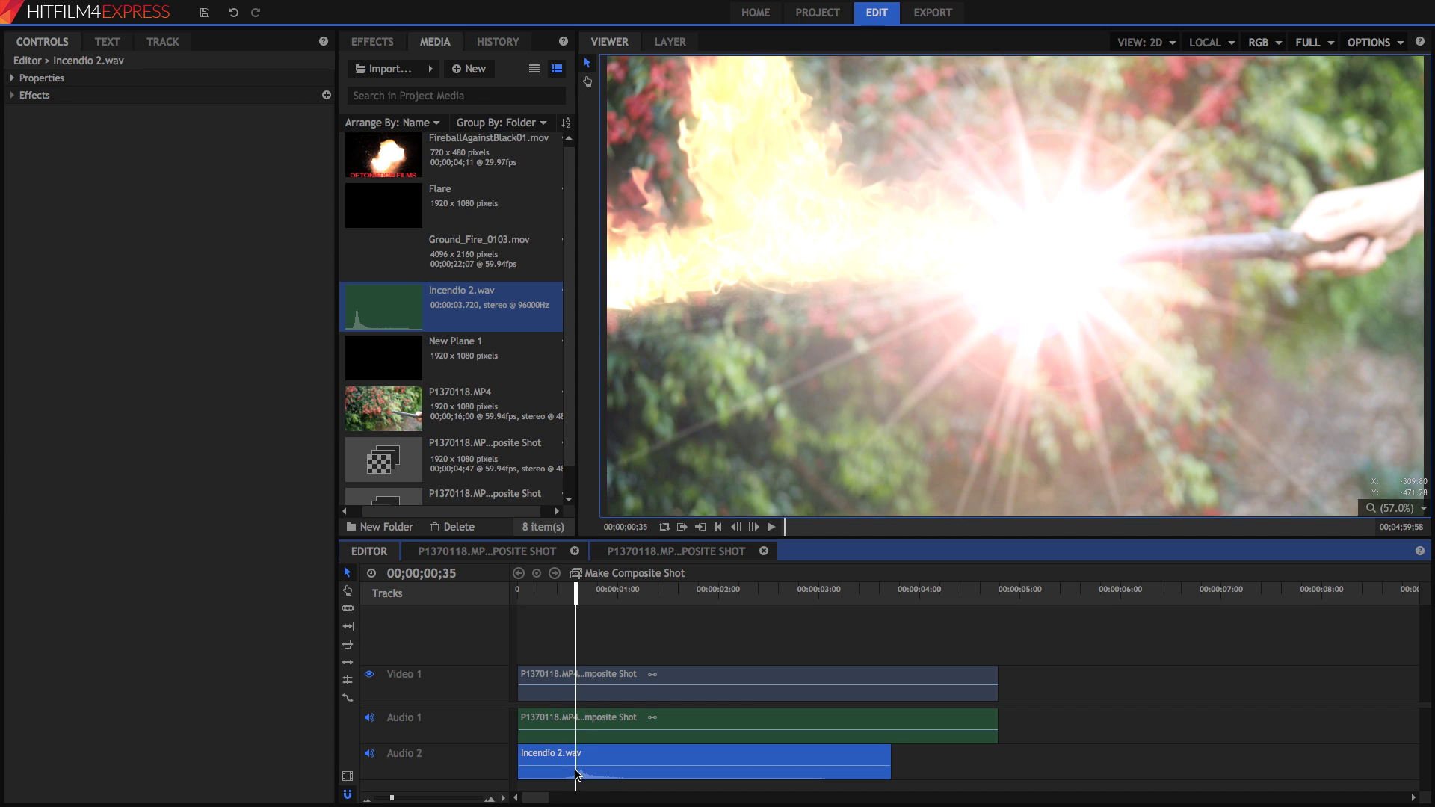
key(Right)
key(Right)
key(Right)
key(Right)
key(Right)
key(Right)
key(Right)
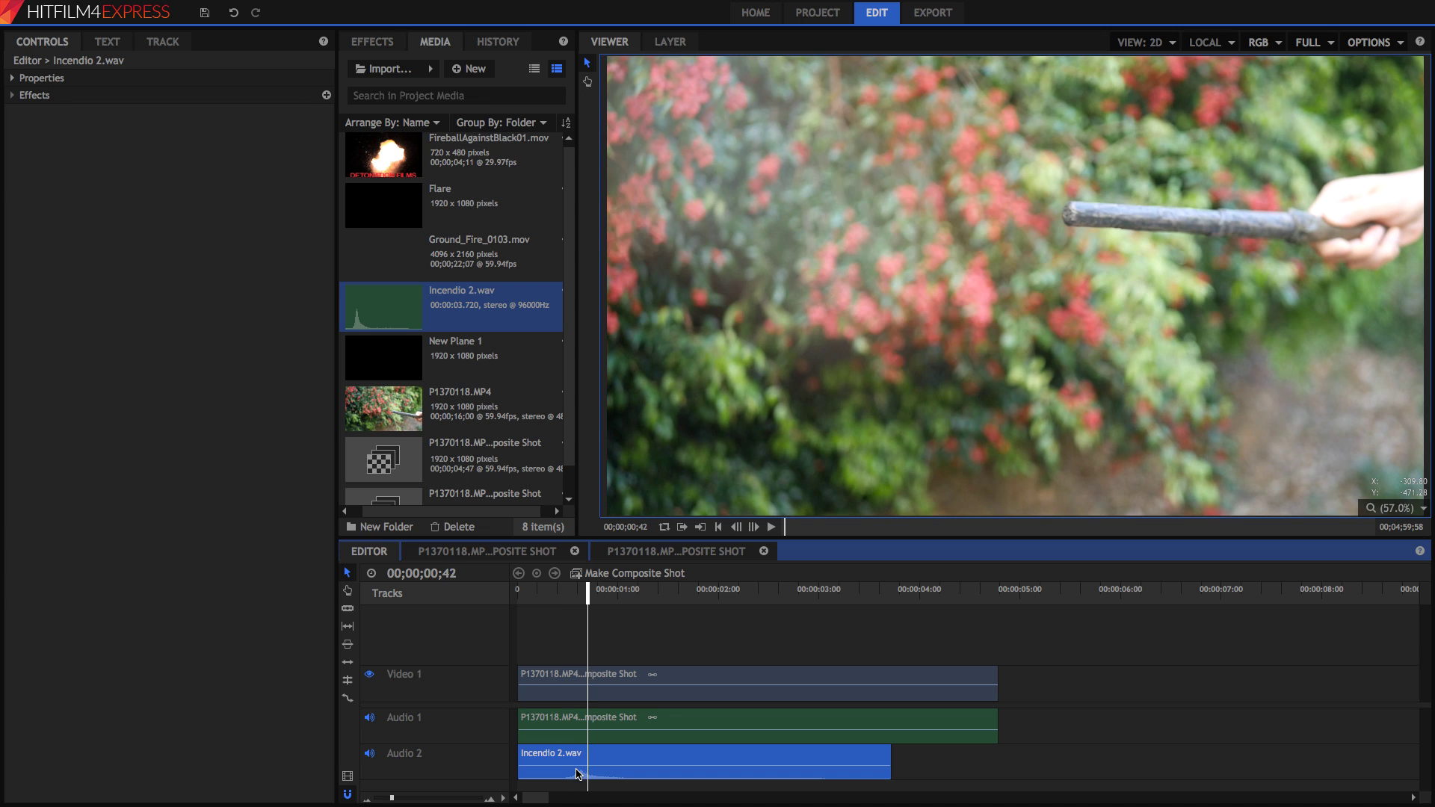
Play the edit from the start to check the sound effect with the picture, and return to the spell's flash
click(519, 590)
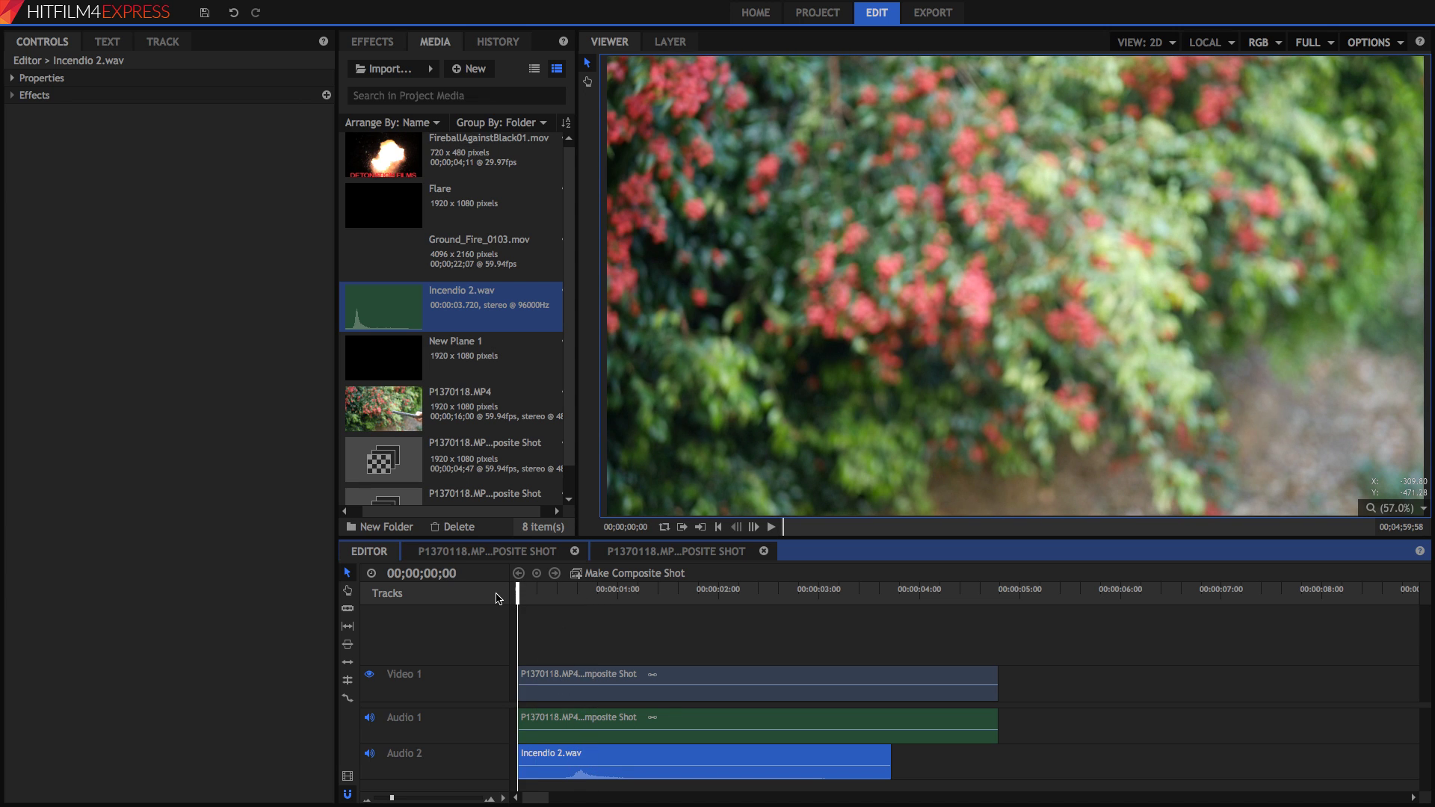
key(space)
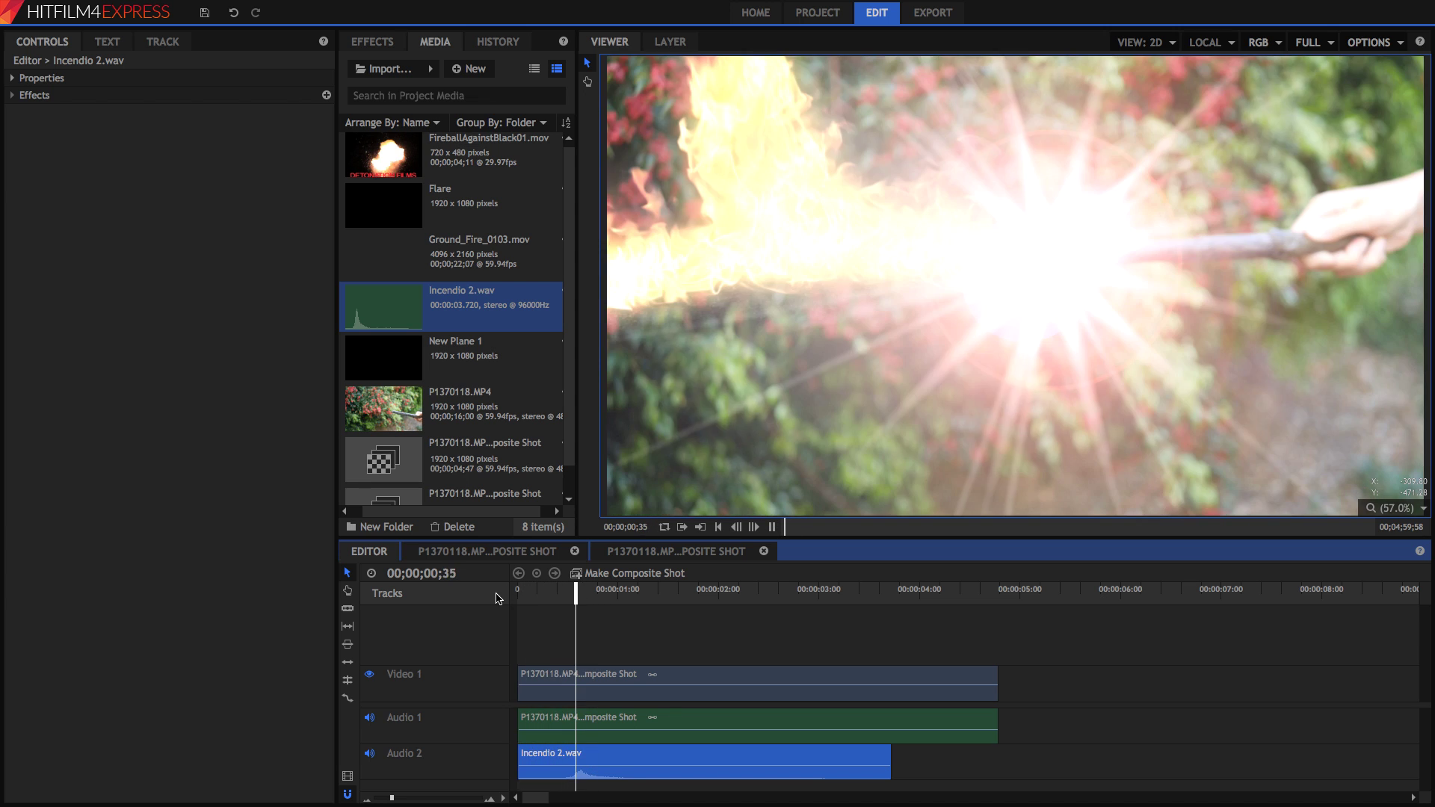
key(space)
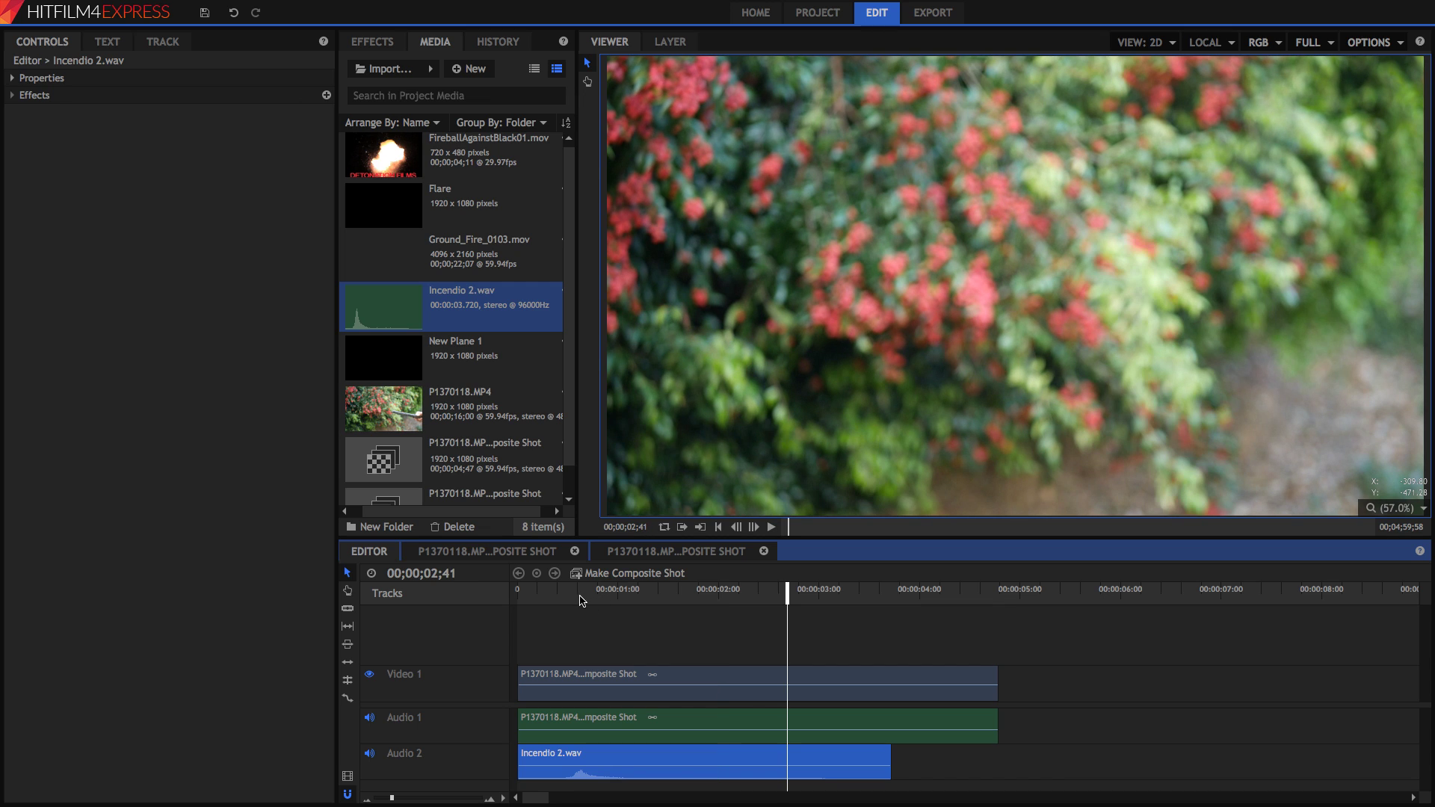
click(578, 595)
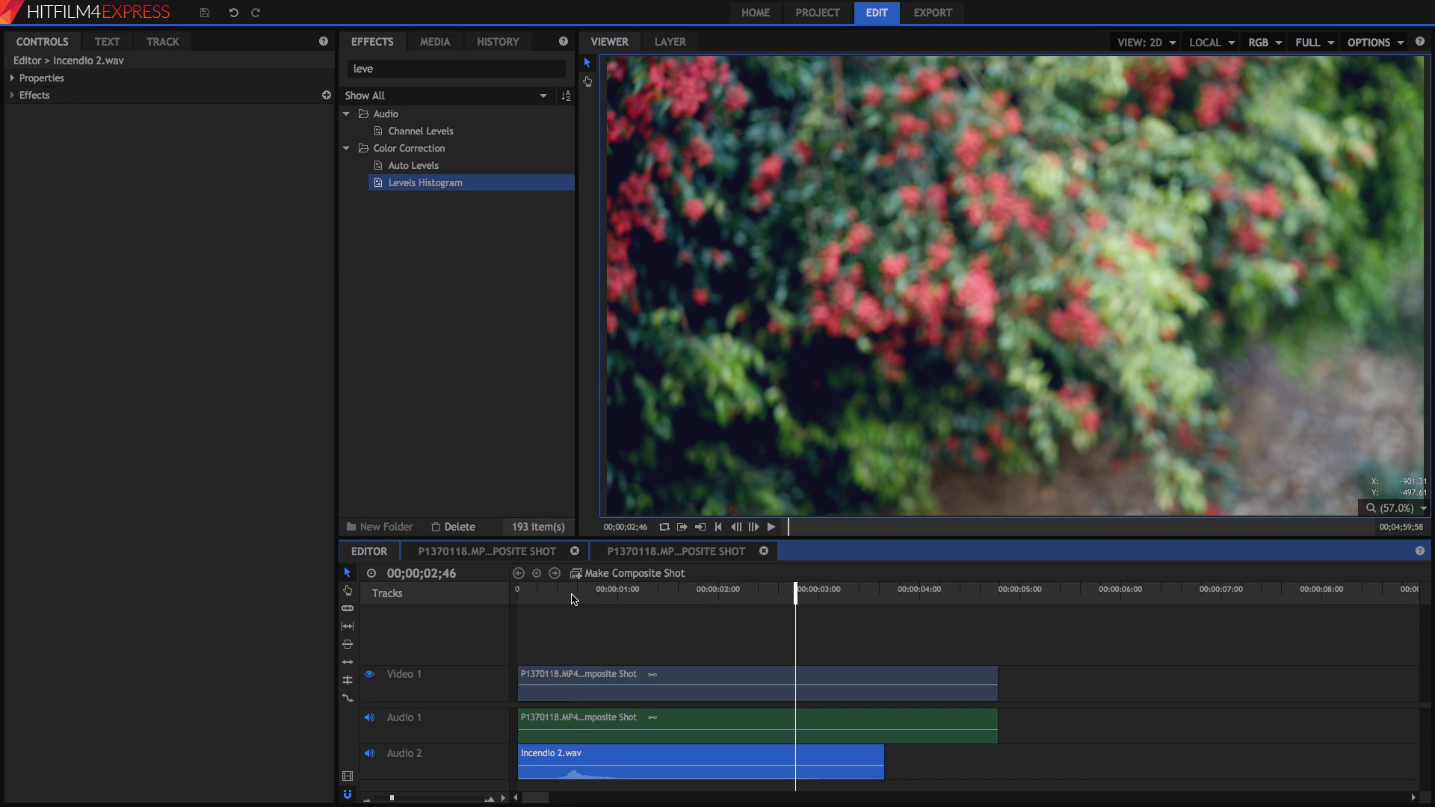
Scrub the colour-graded composite shot between 00;00;00;33 and 00;00;00;40 to examine the spell with the new grade
click(573, 594)
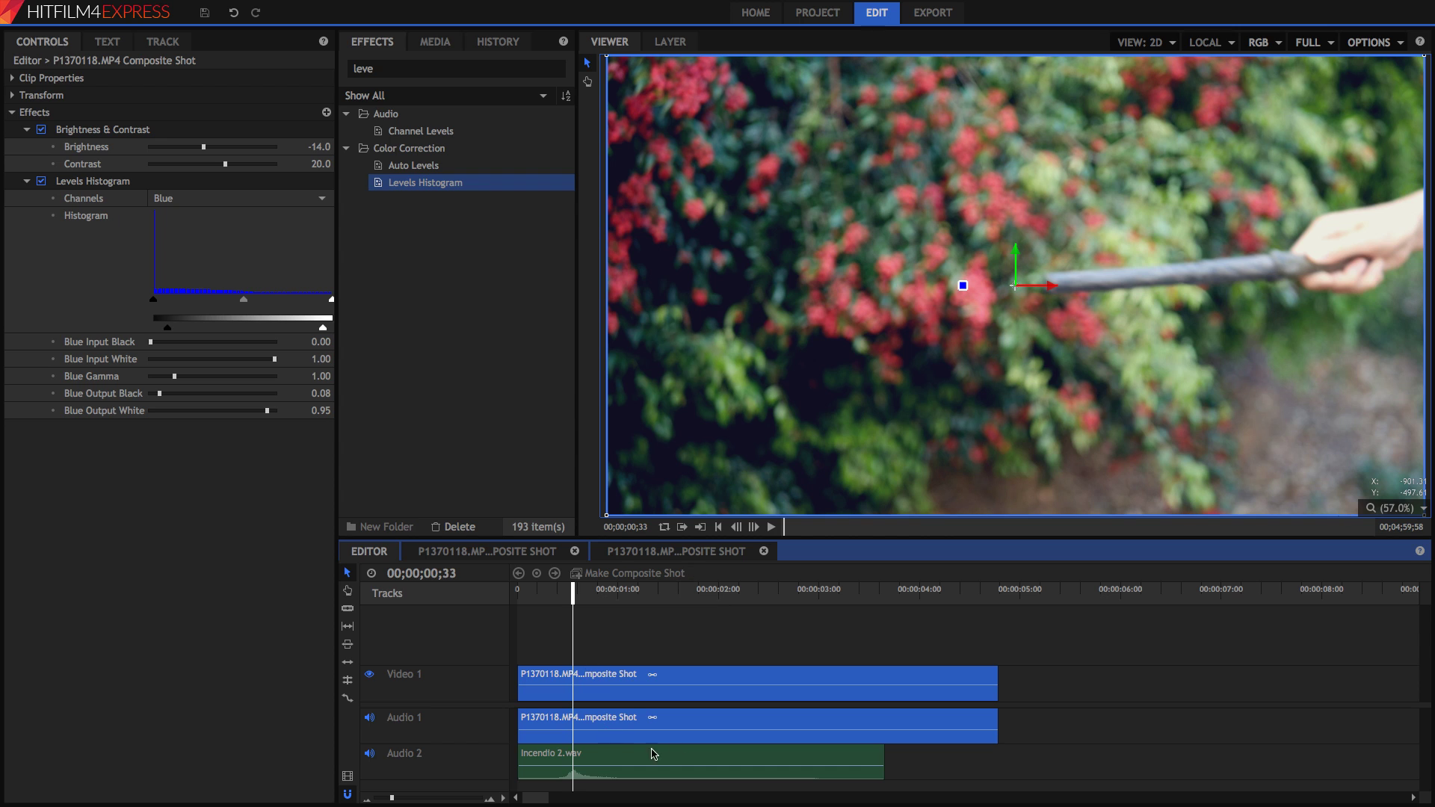
click(567, 598)
drag(568, 598, 583, 600)
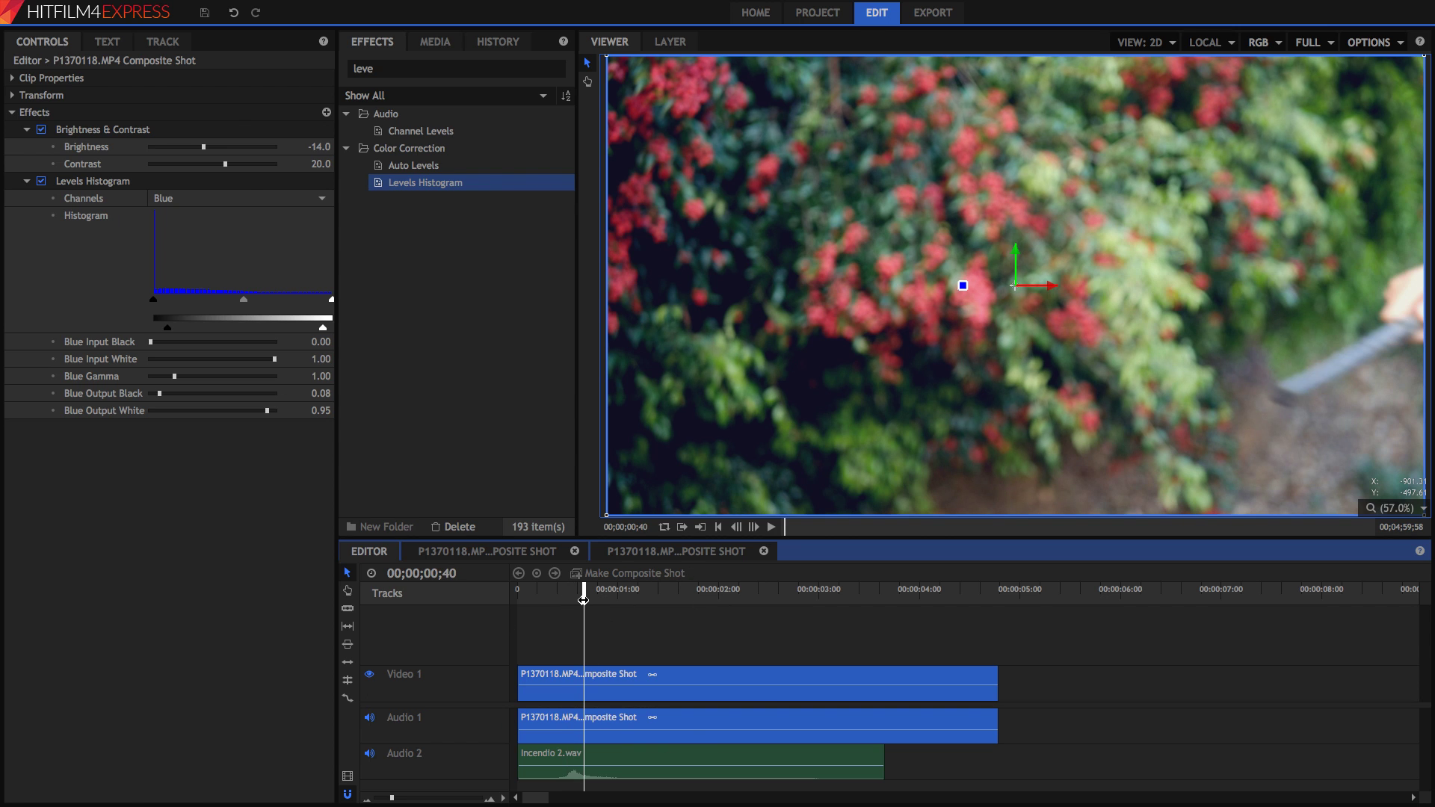